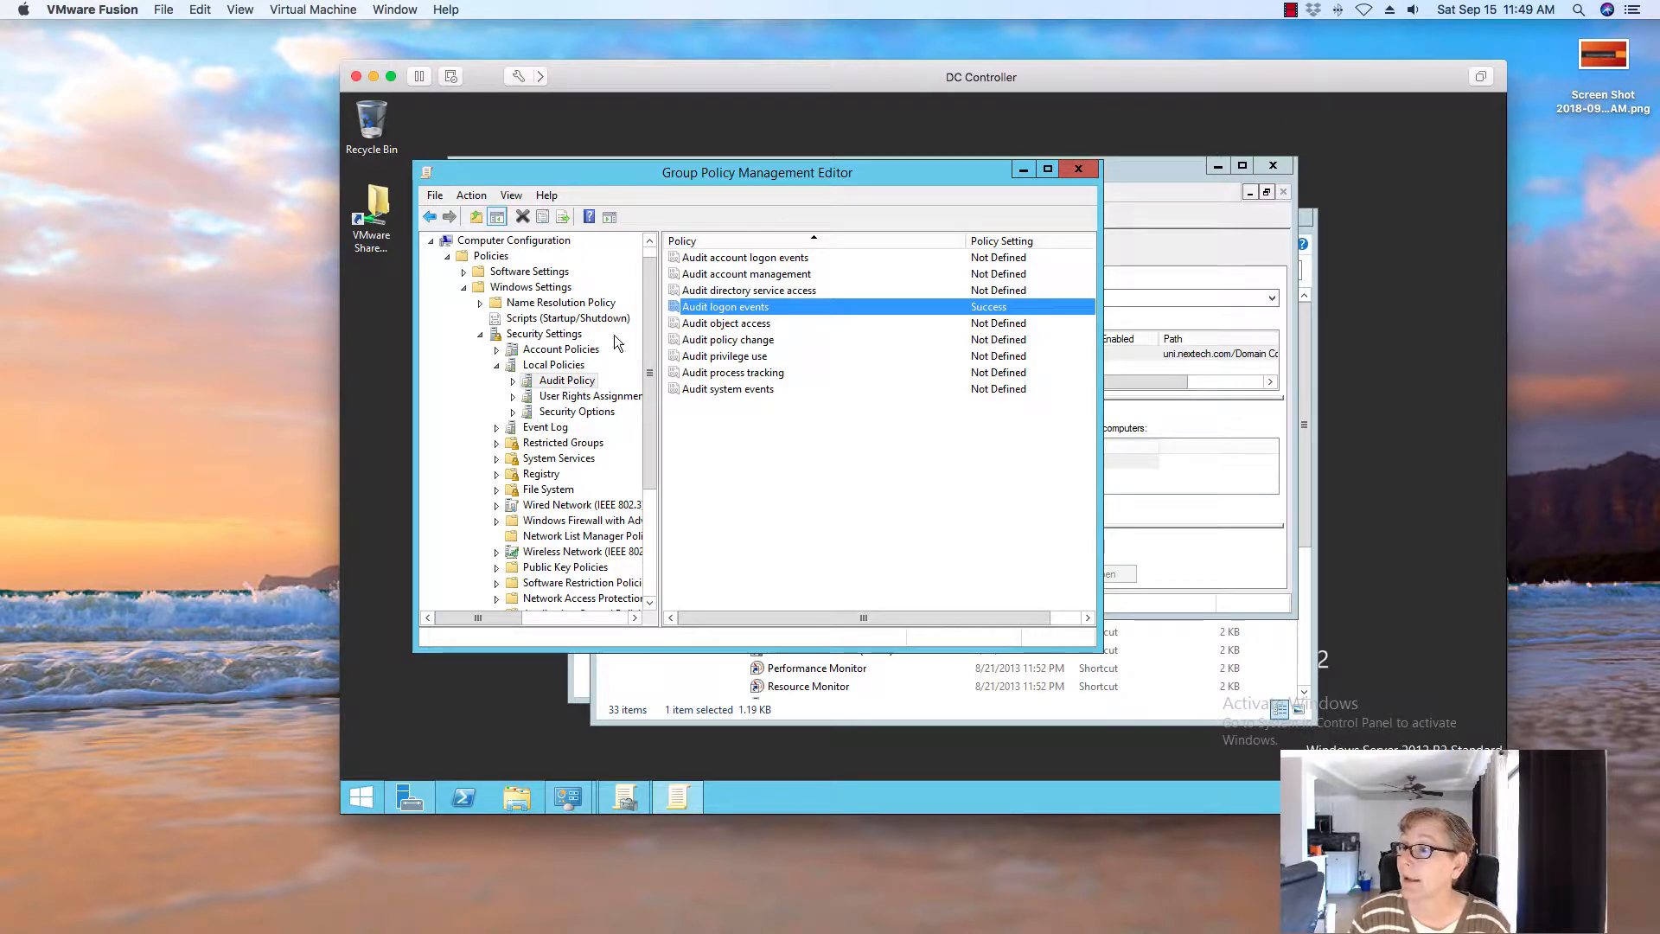
Close the Group Policy editor, Group Policy Management, Administrative Tools and Control Panel windows, and hide the DC Controller VM
left_click(1078, 171)
left_click(1284, 168)
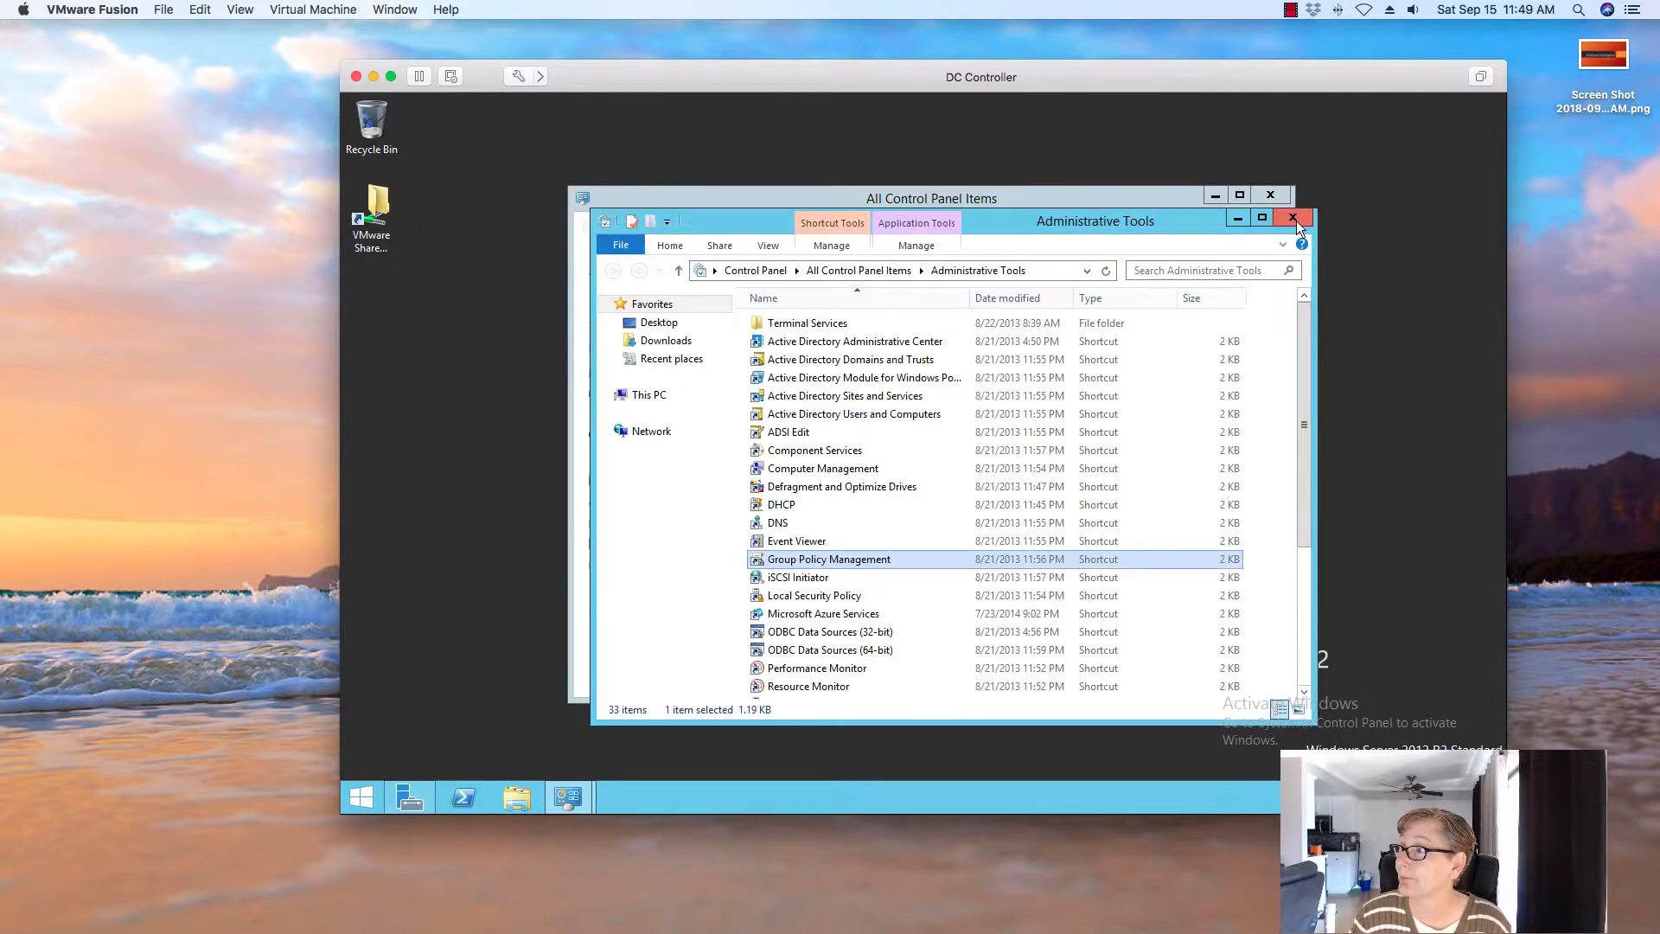
left_click(1295, 220)
left_click(1280, 194)
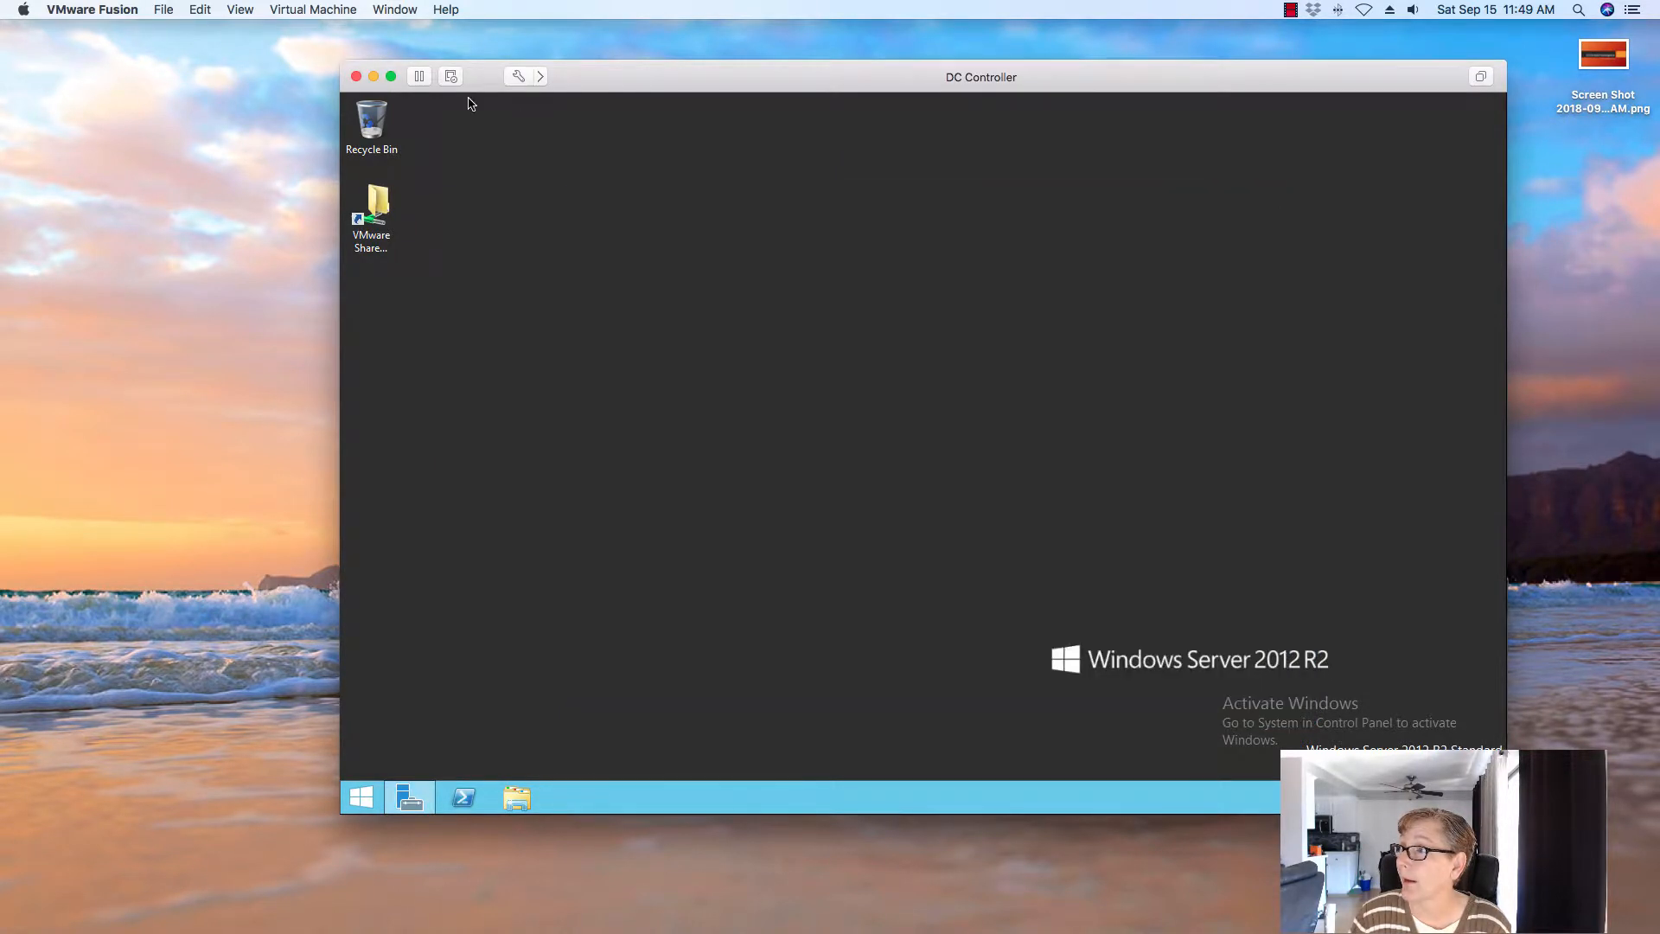
left_click(373, 77)
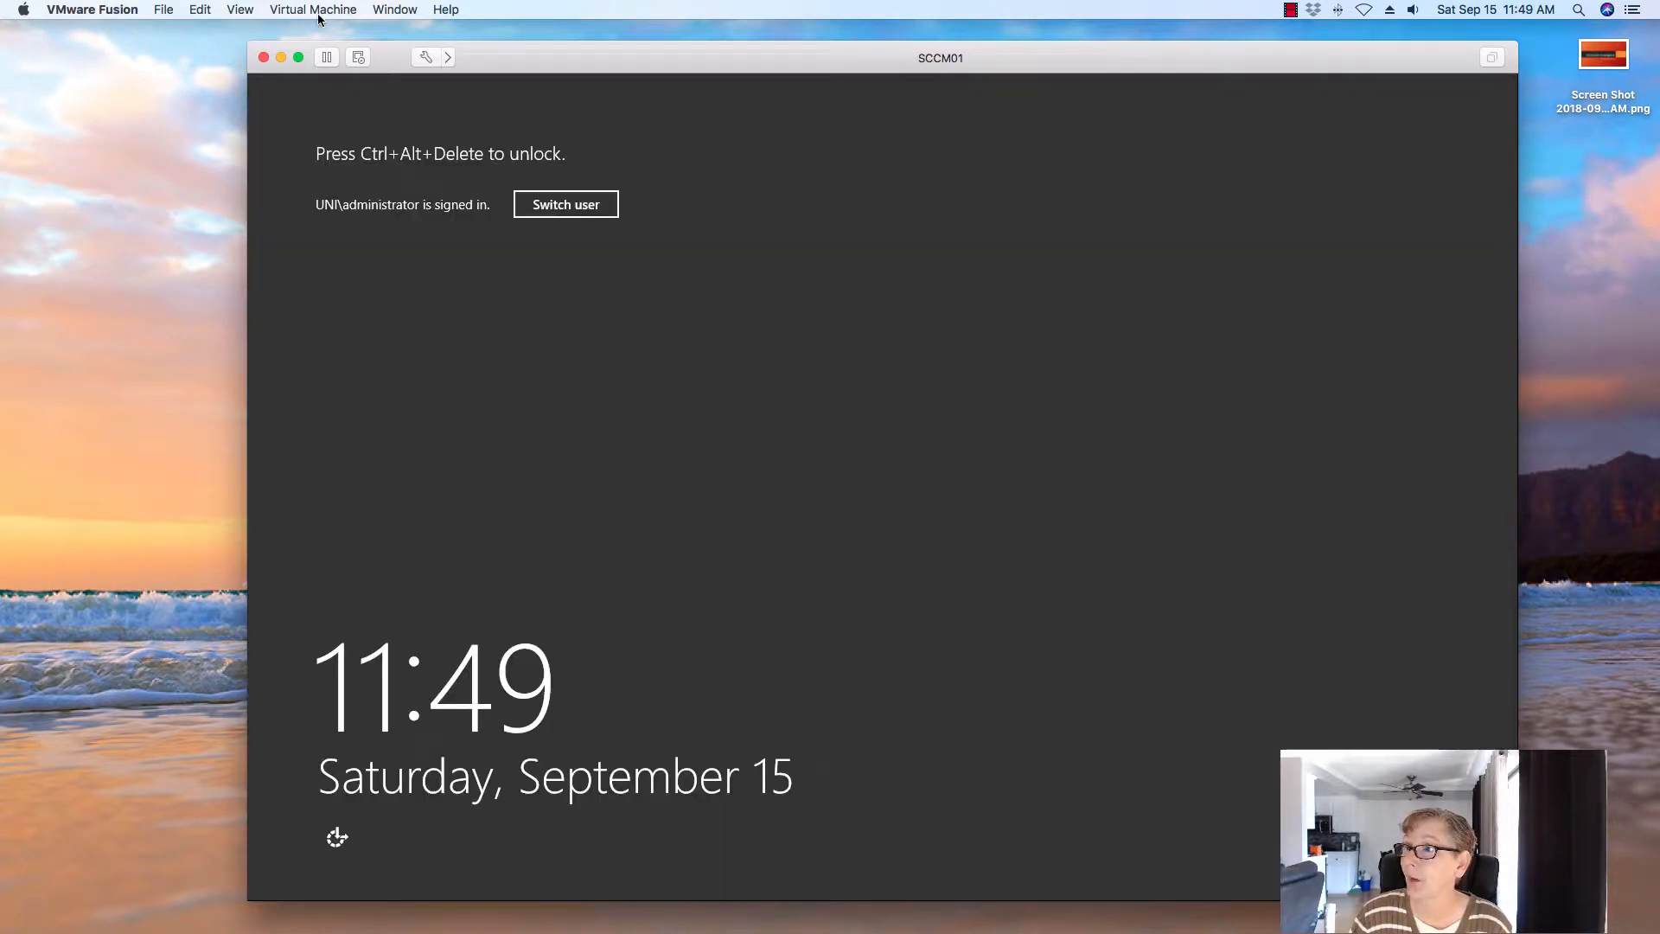
Unlock the SCCM01 server with Ctrl-Alt-Del and the administrator password
left_click(319, 16)
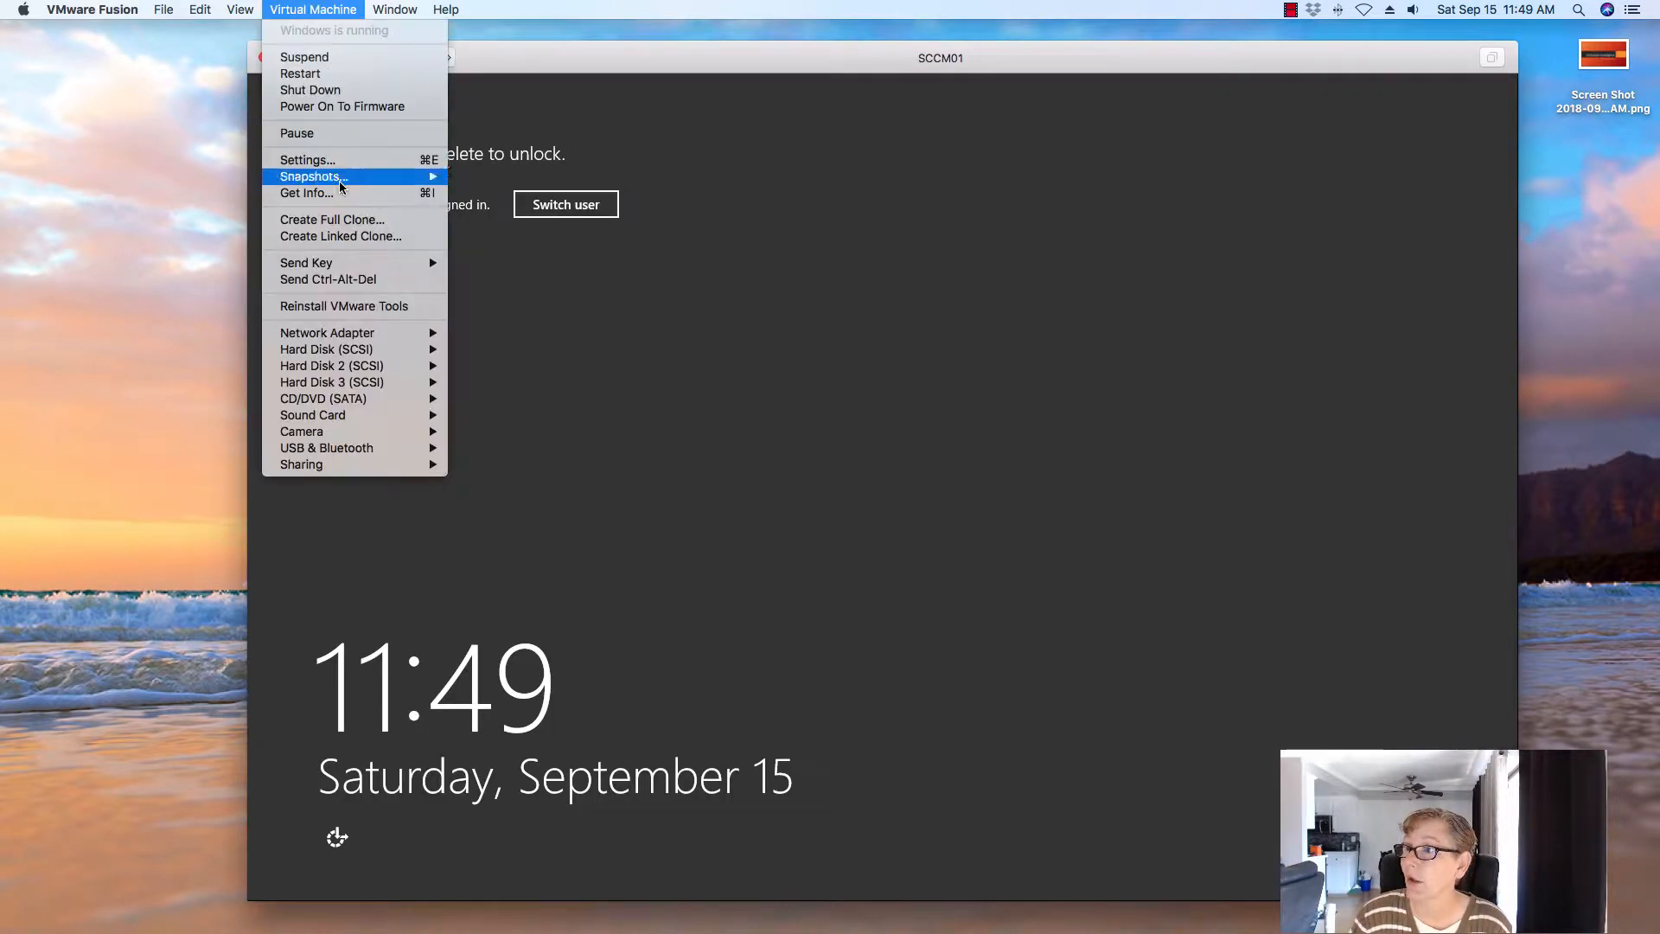
left_click(346, 281)
type("P@ssw0rd1")
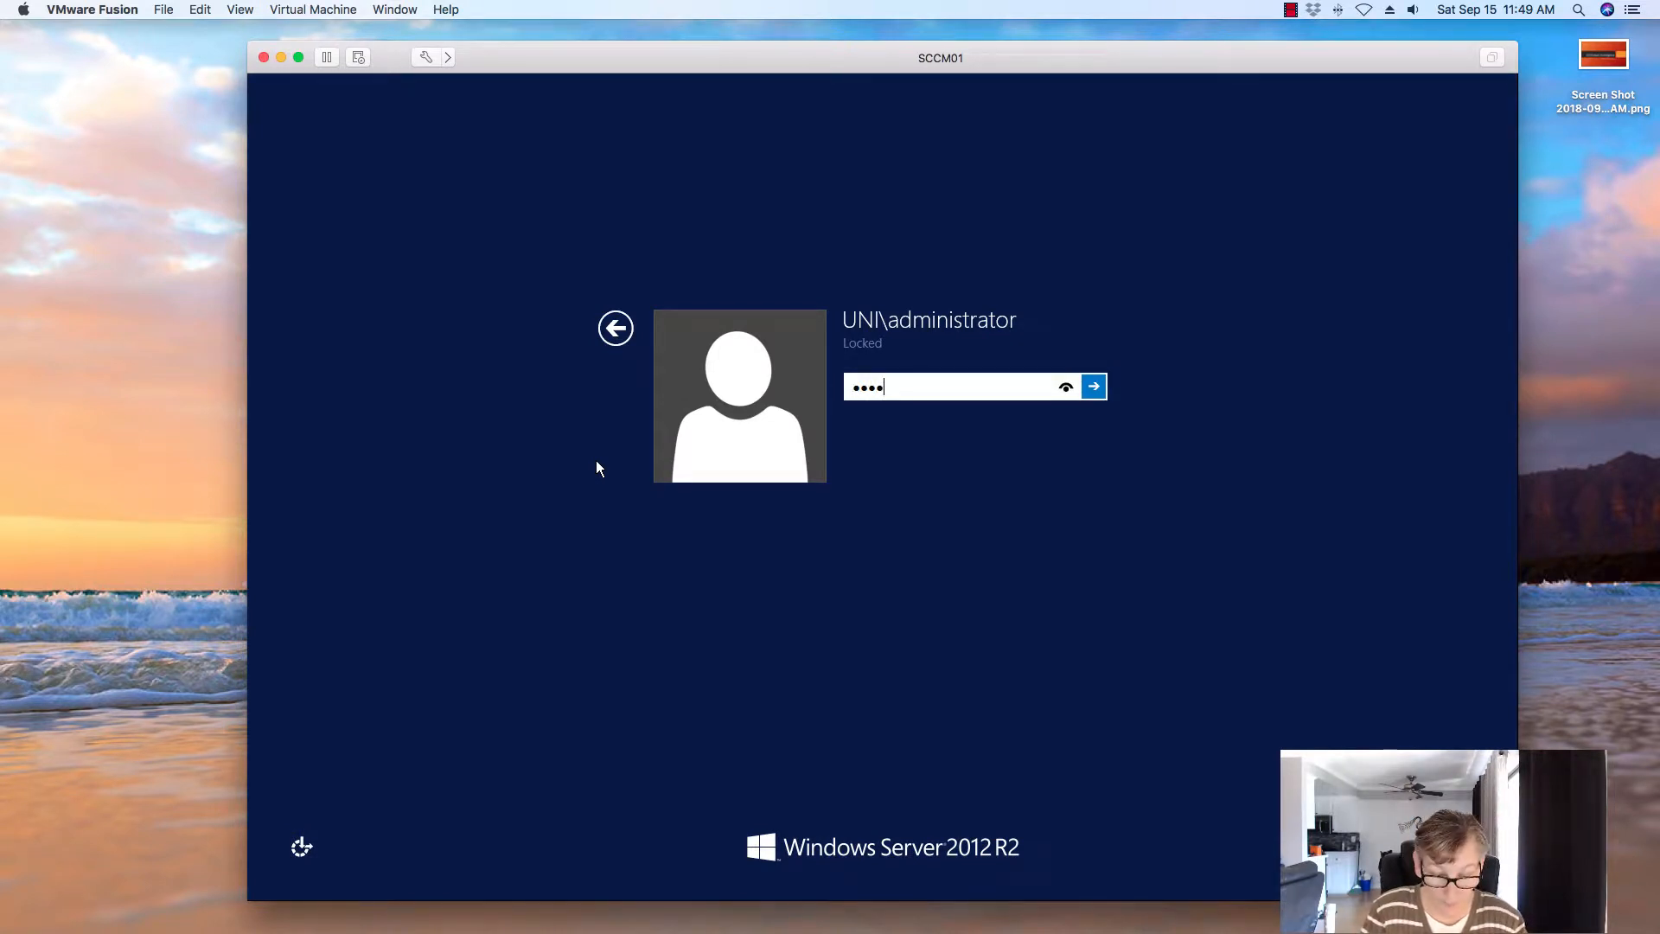
key("Return")
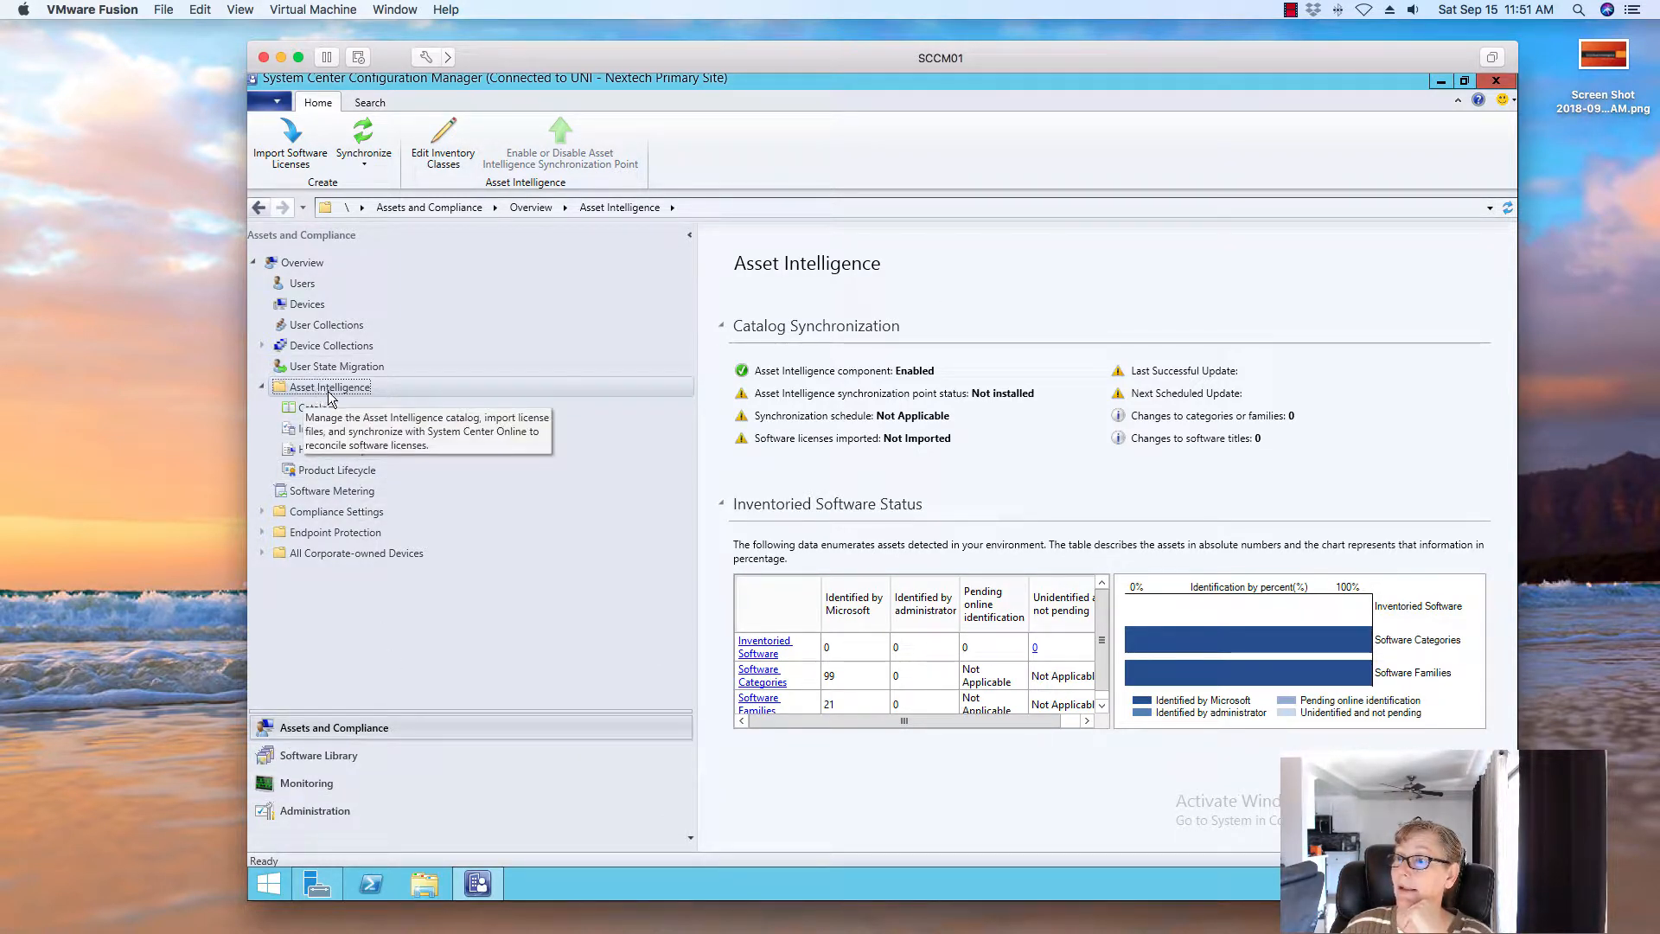
Choose 'Enable all Asset Intelligence reporting classes' in Edit Inventory Classes and confirm with Yes
left_click(441, 153)
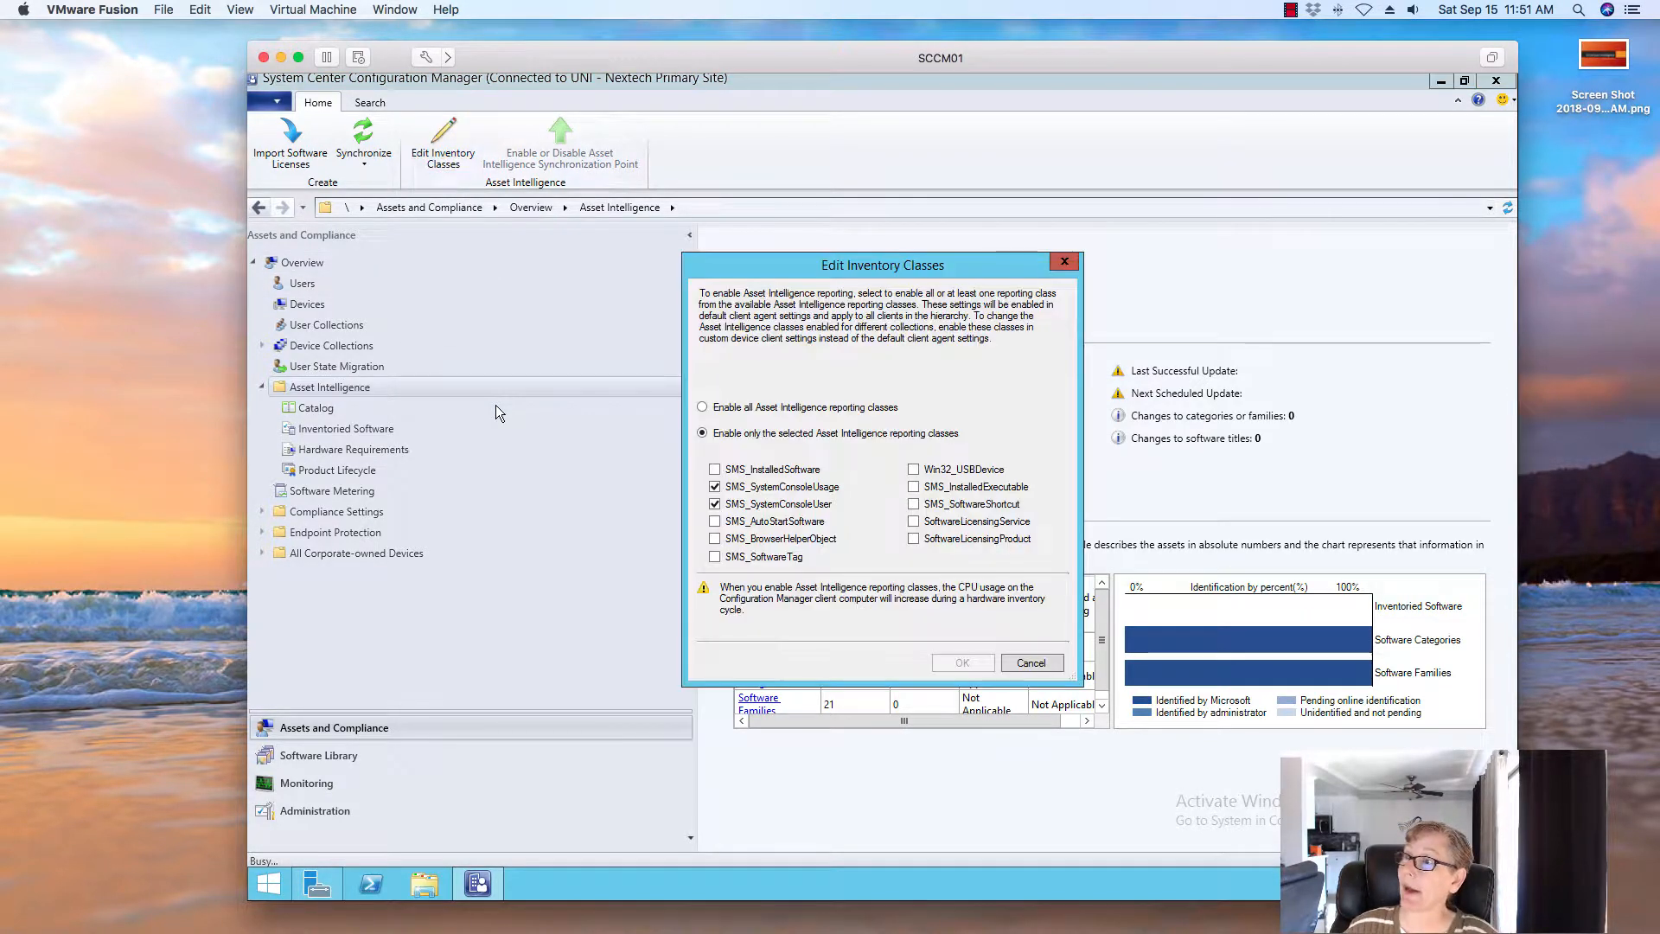
left_click(749, 408)
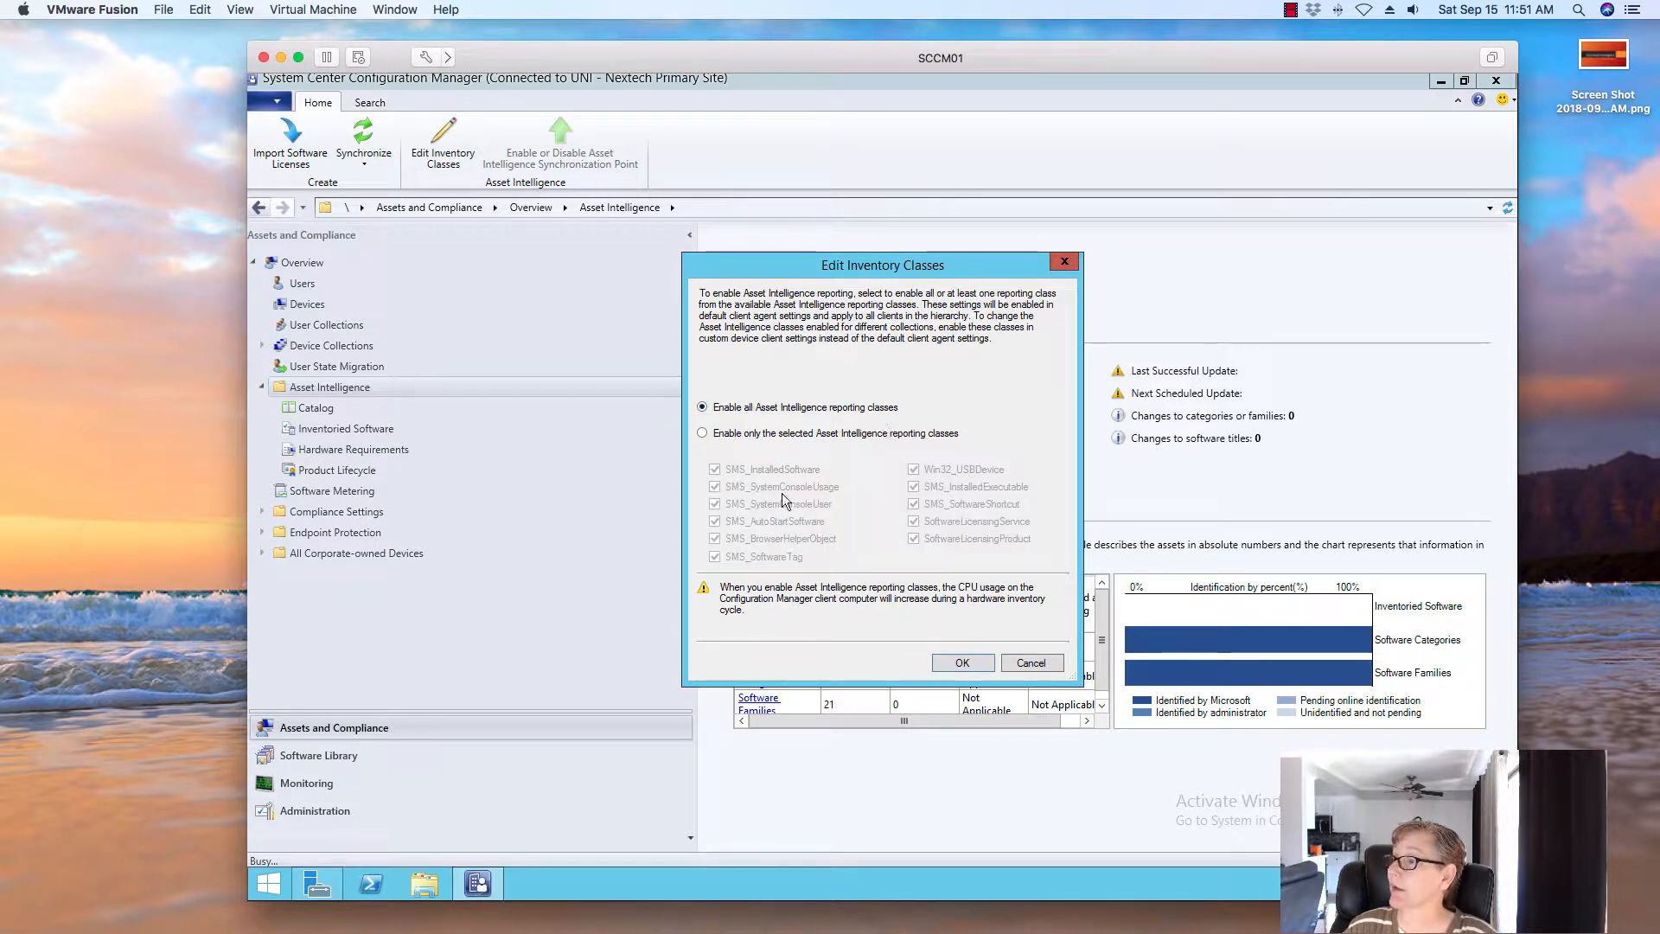
left_click(954, 662)
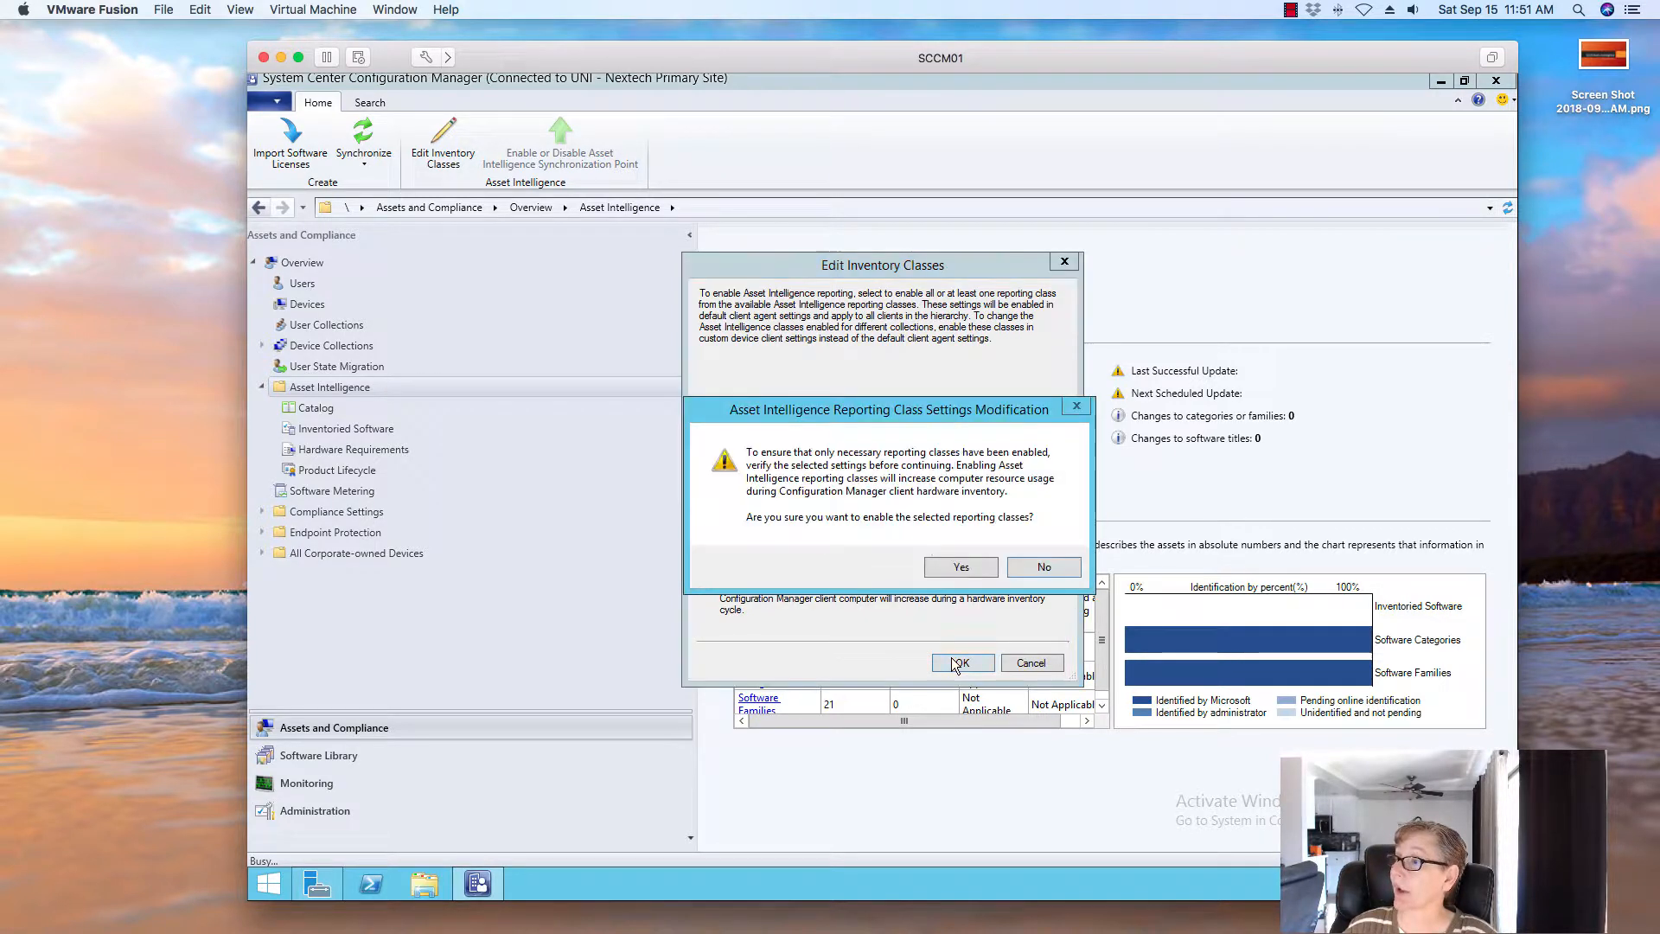
left_click(963, 571)
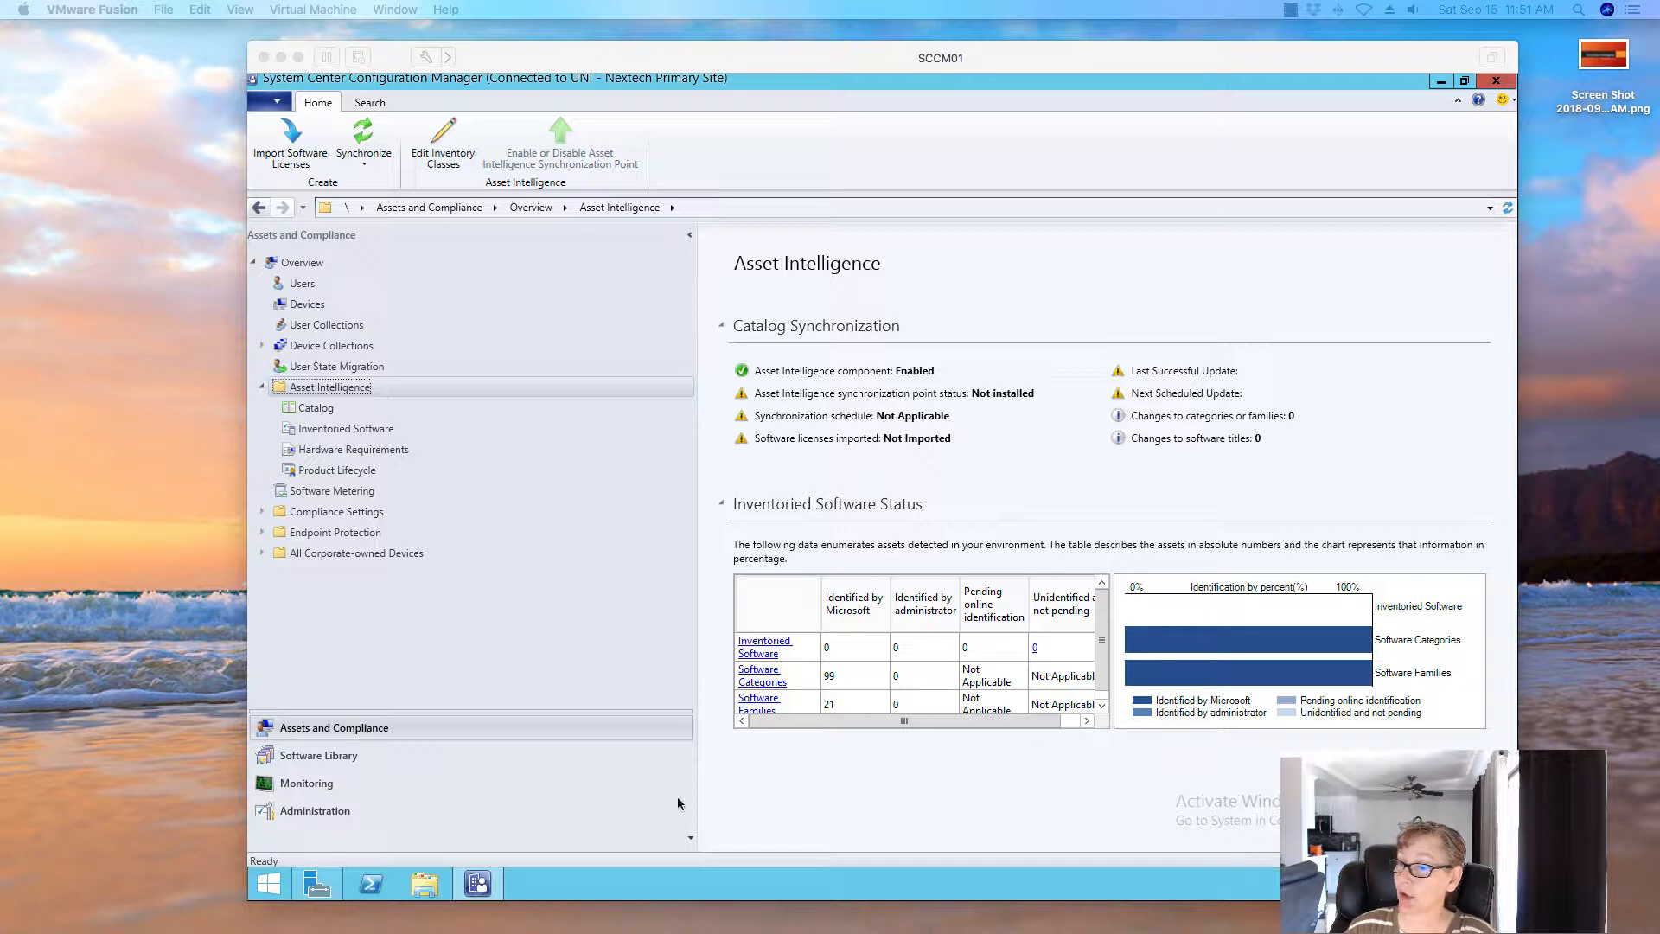
Go to Administration > Site Configuration > Servers and Site System Roles
left_click(357, 805)
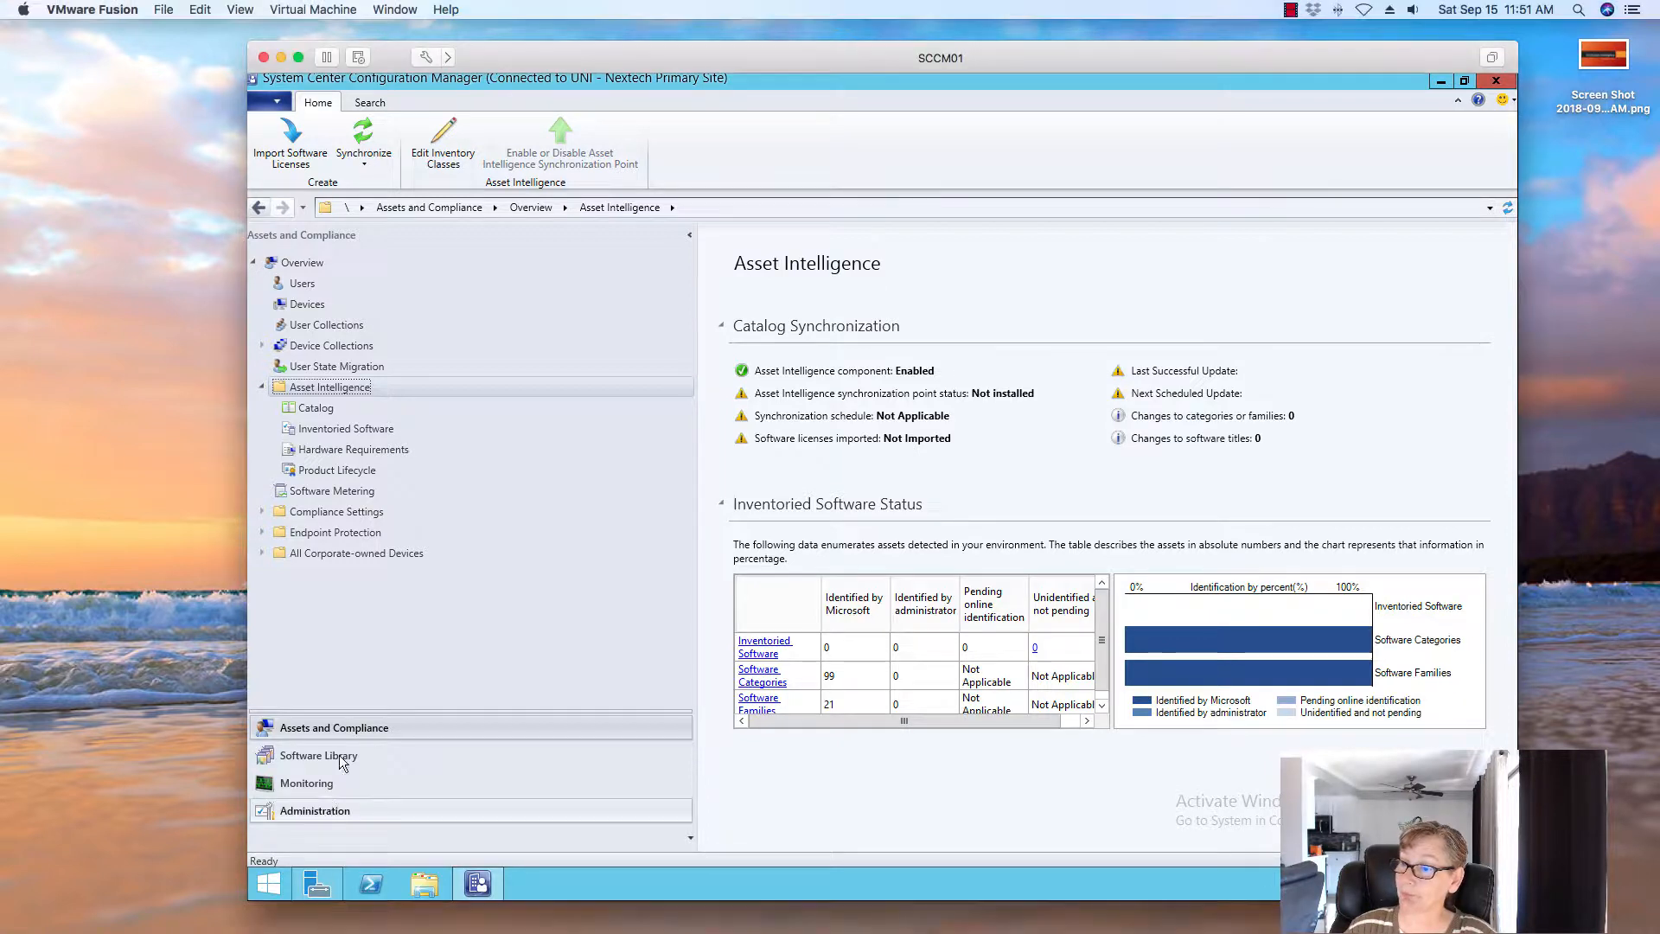
left_click(315, 807)
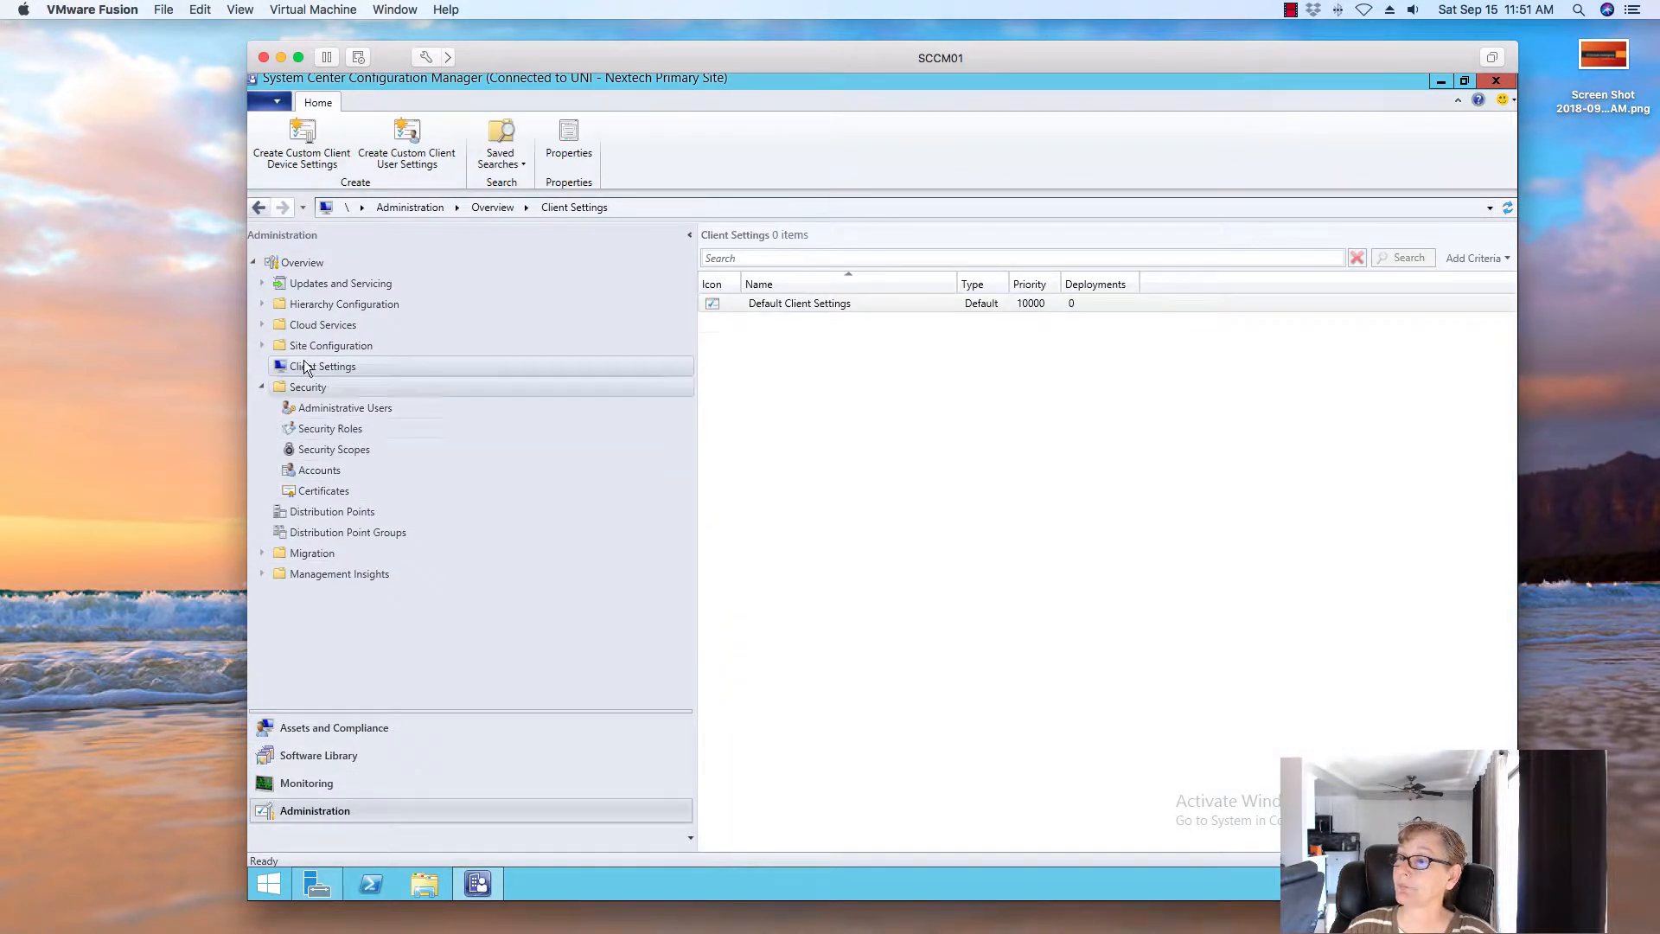
left_click(262, 346)
left_click(351, 389)
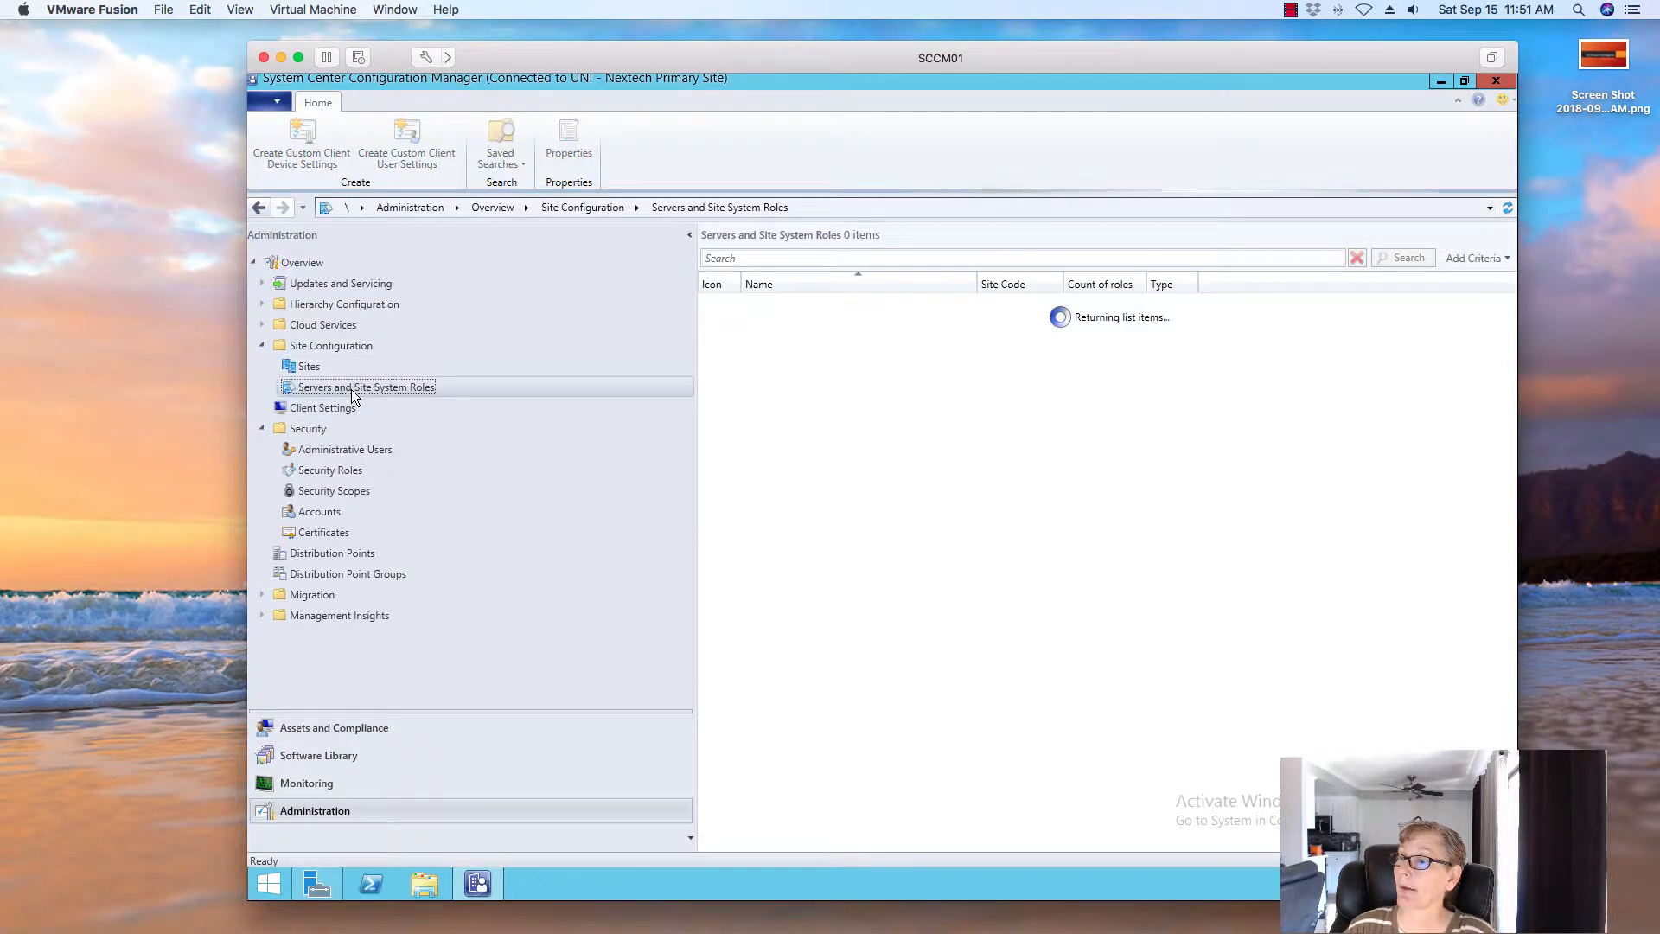
right_click(351, 390)
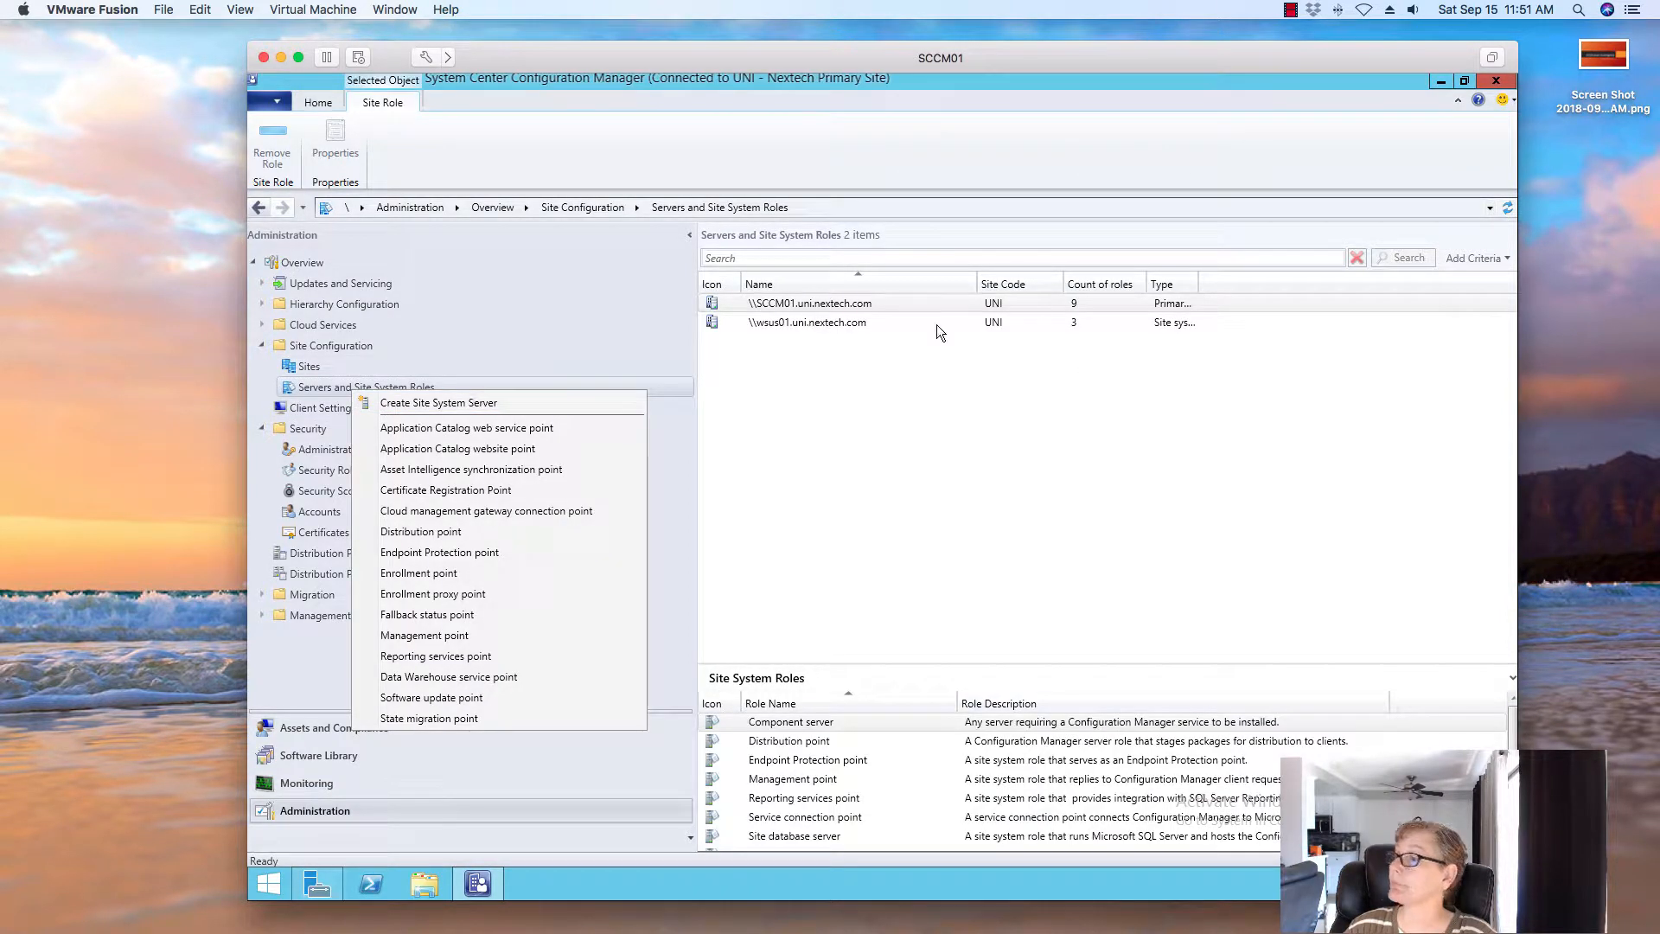
Add Site System Roles to SCCM01, selecting the Asset Intelligence synchronization point role
left_click(833, 303)
right_click(812, 308)
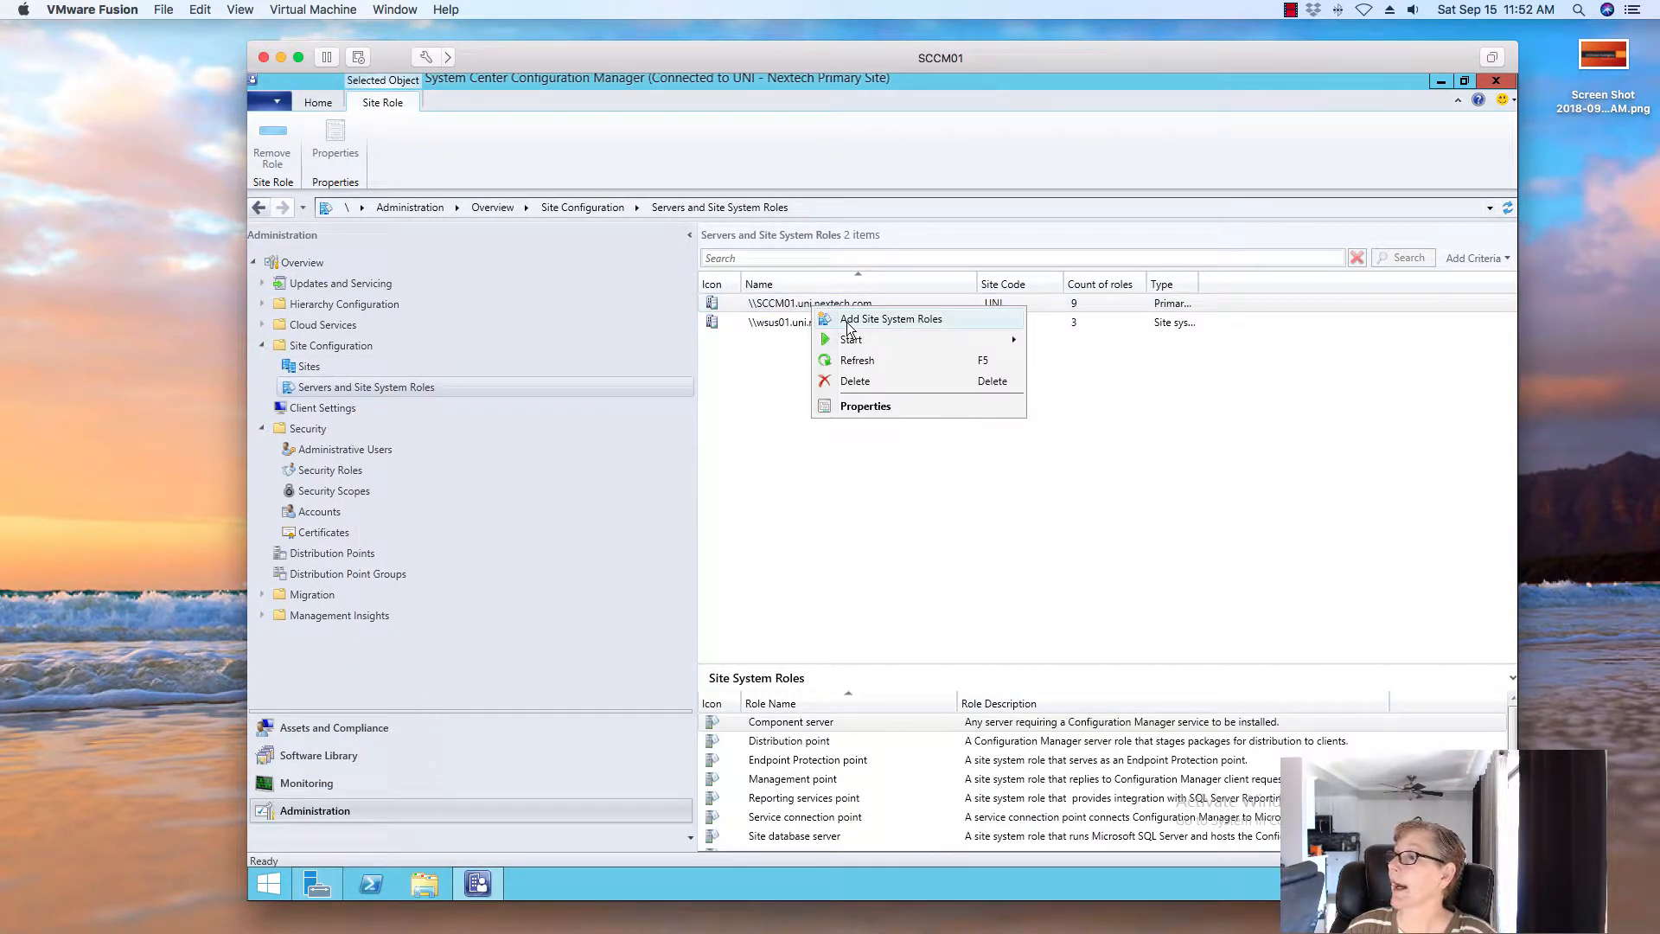
left_click(846, 322)
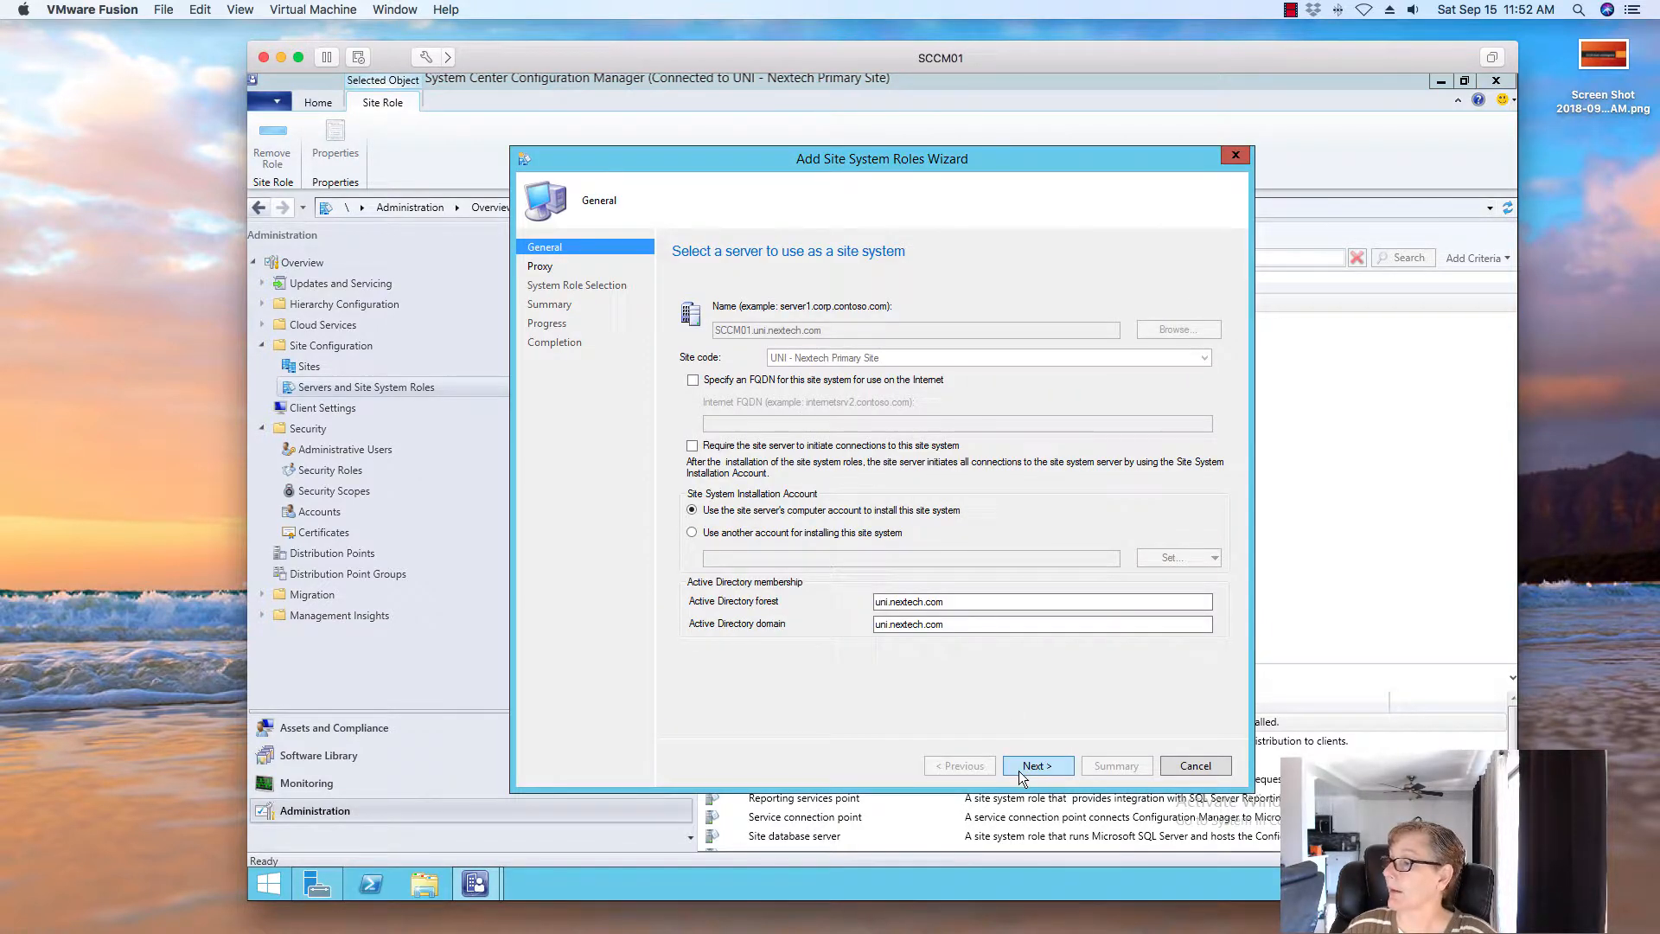
left_click(1021, 772)
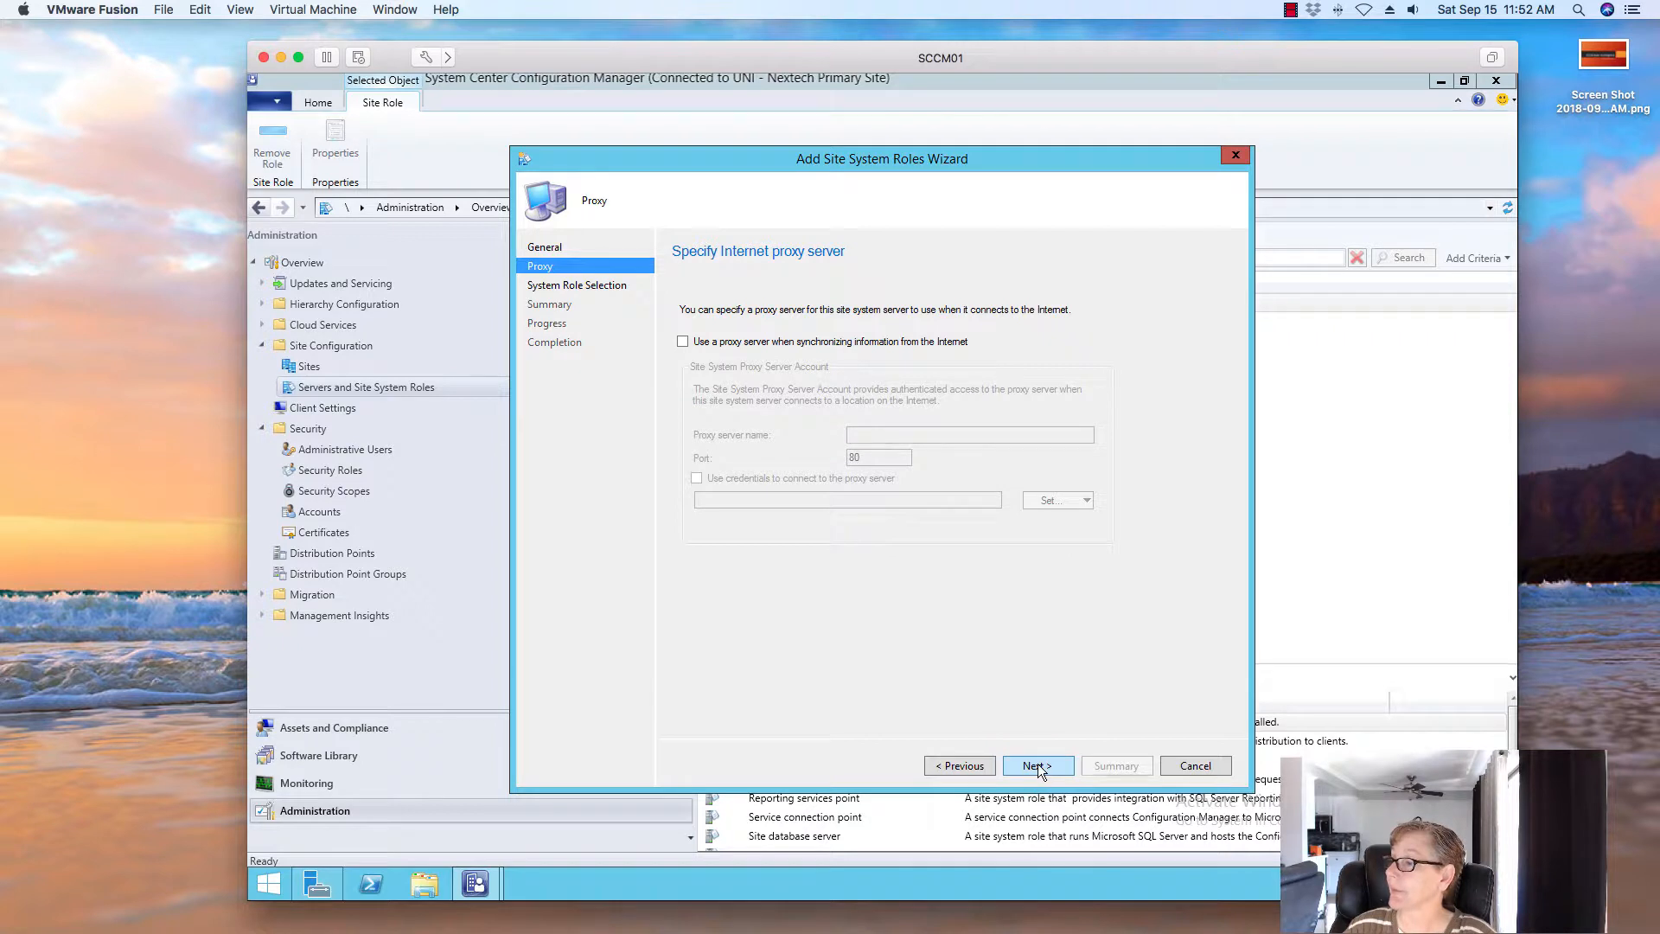
left_click(1039, 767)
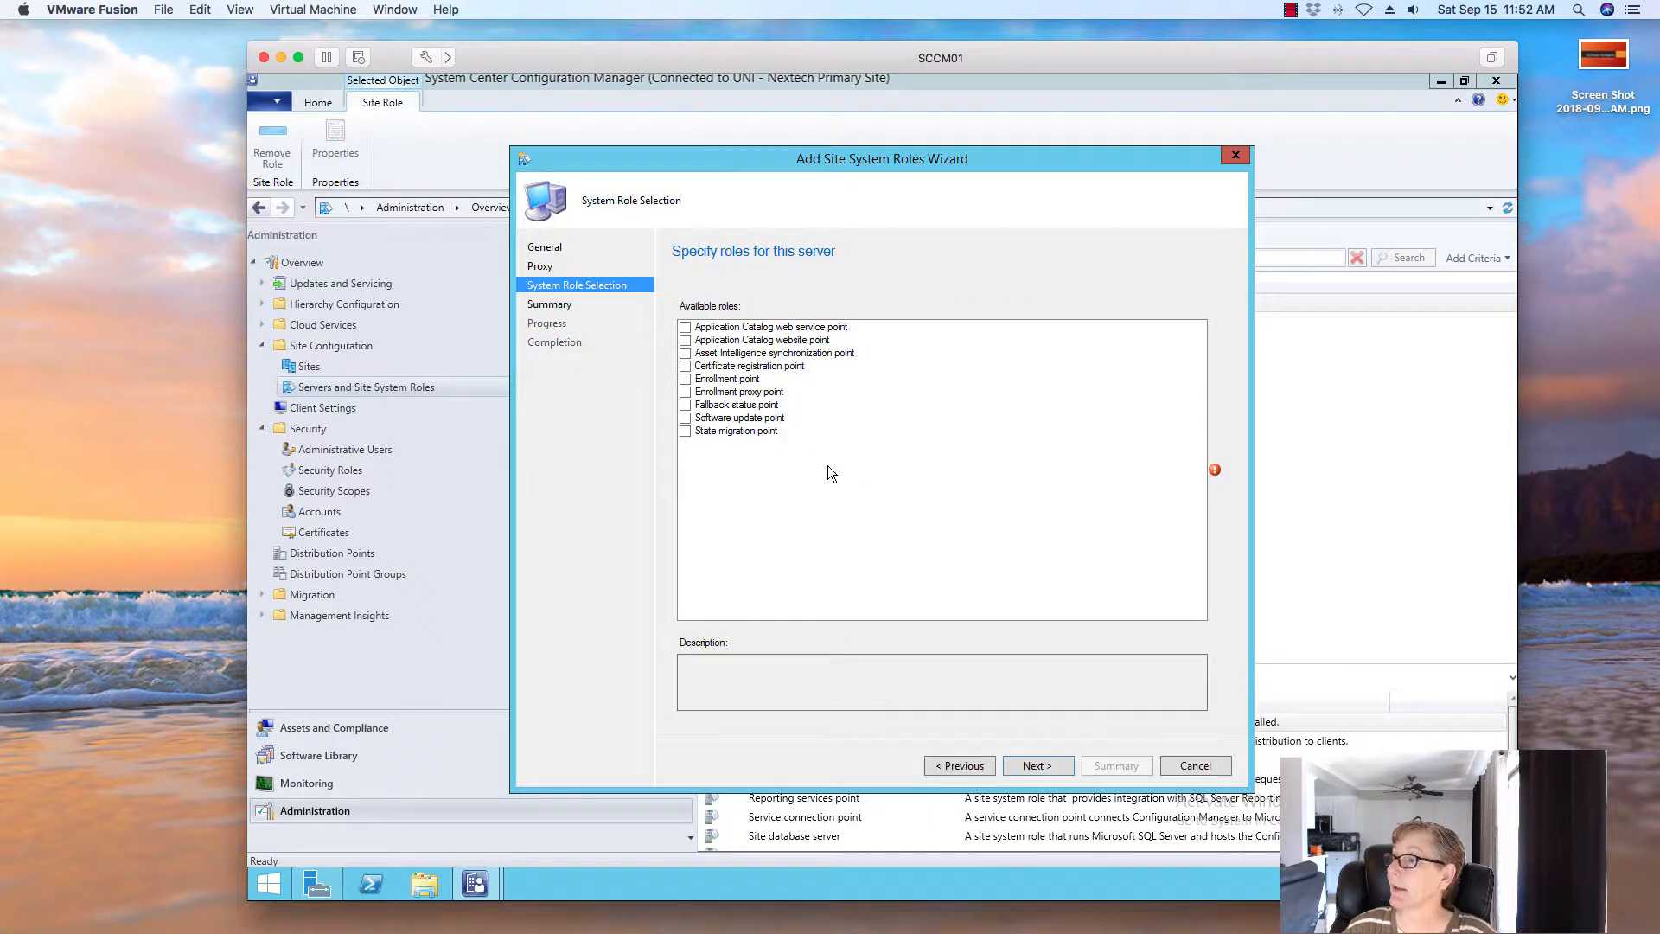
left_click(685, 352)
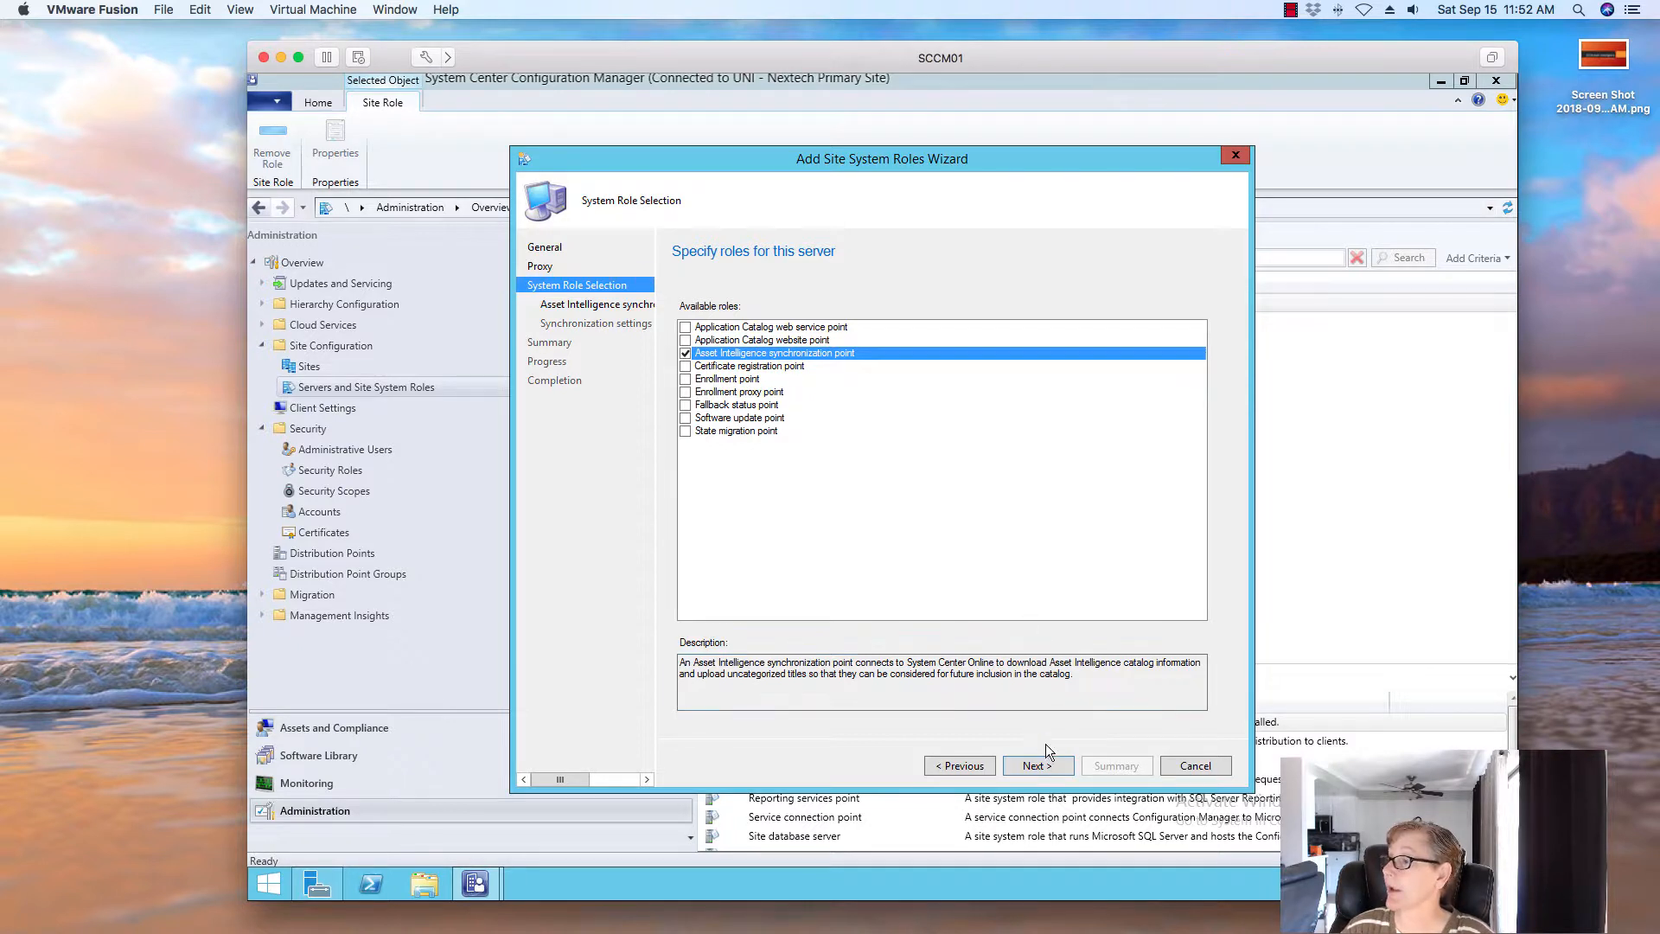
left_click(1055, 766)
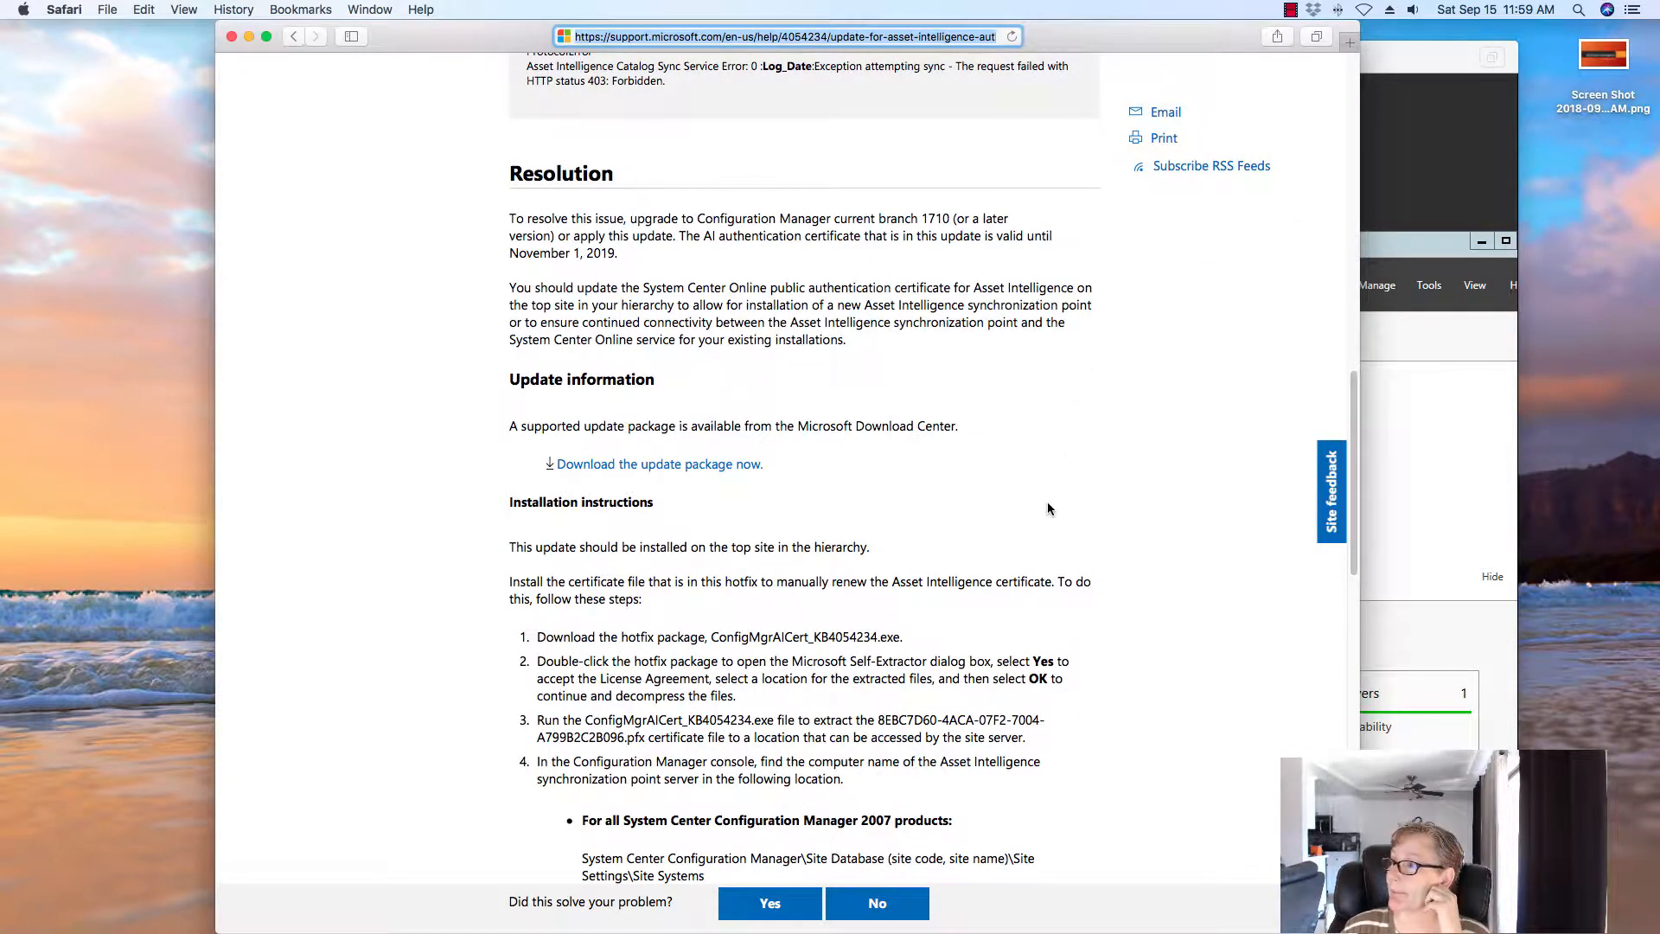
Download the KB4054234 update package from the article's Update information section, then minimize Safari
scroll(1047, 508, "down", 4)
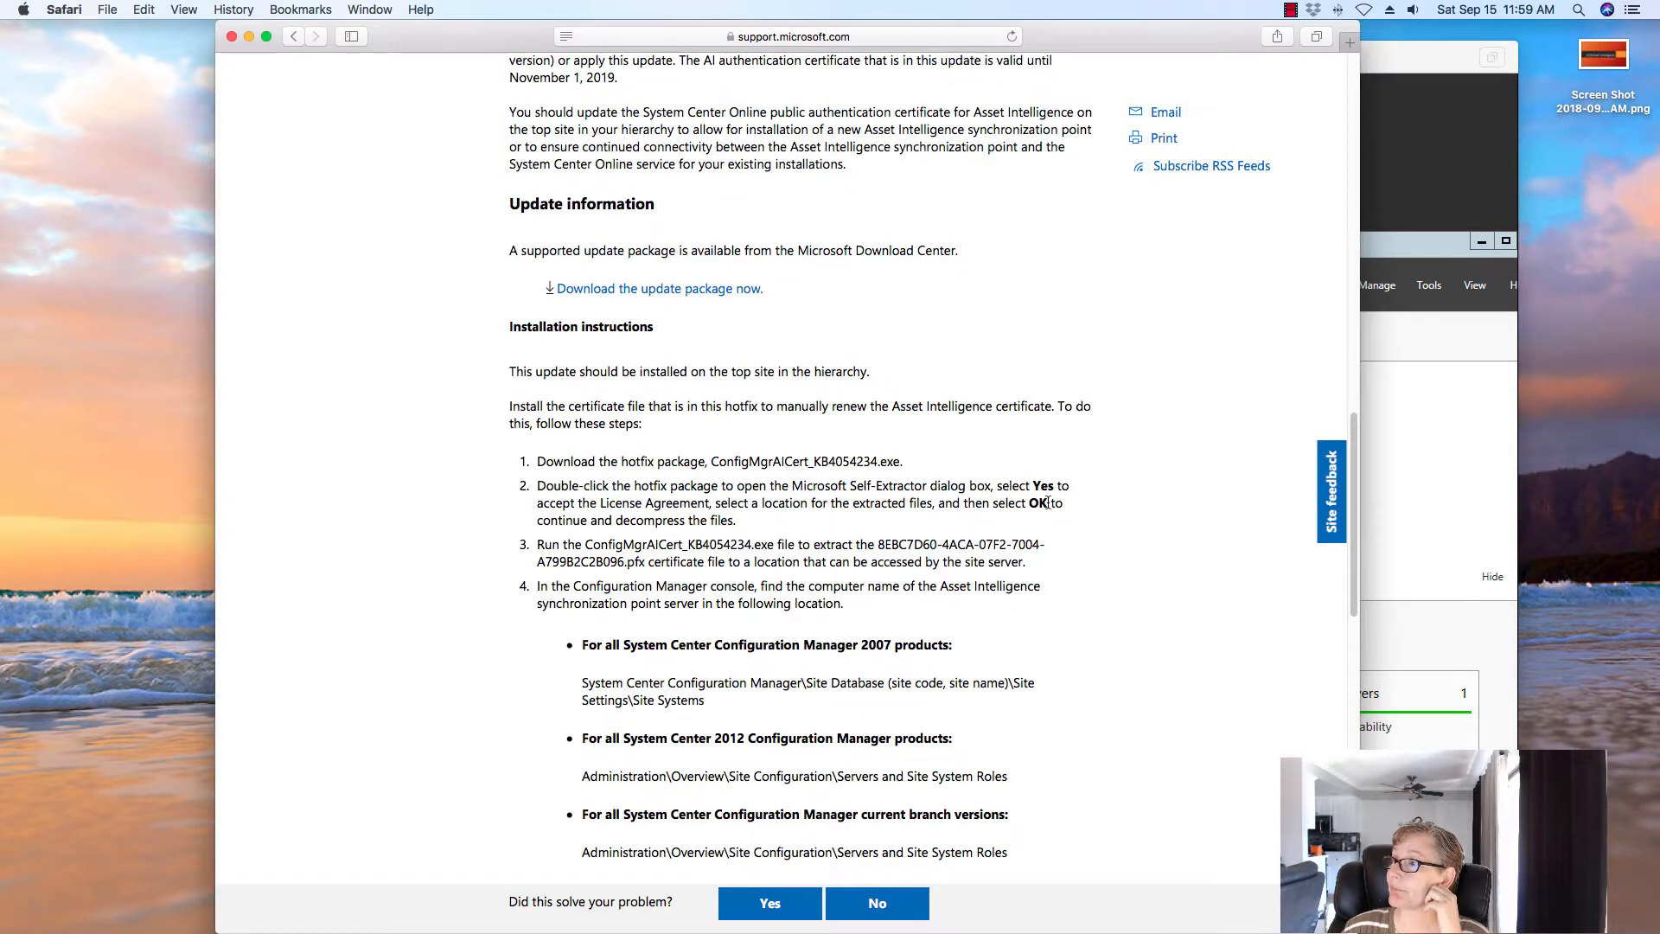
scroll(1046, 503, "up", 10)
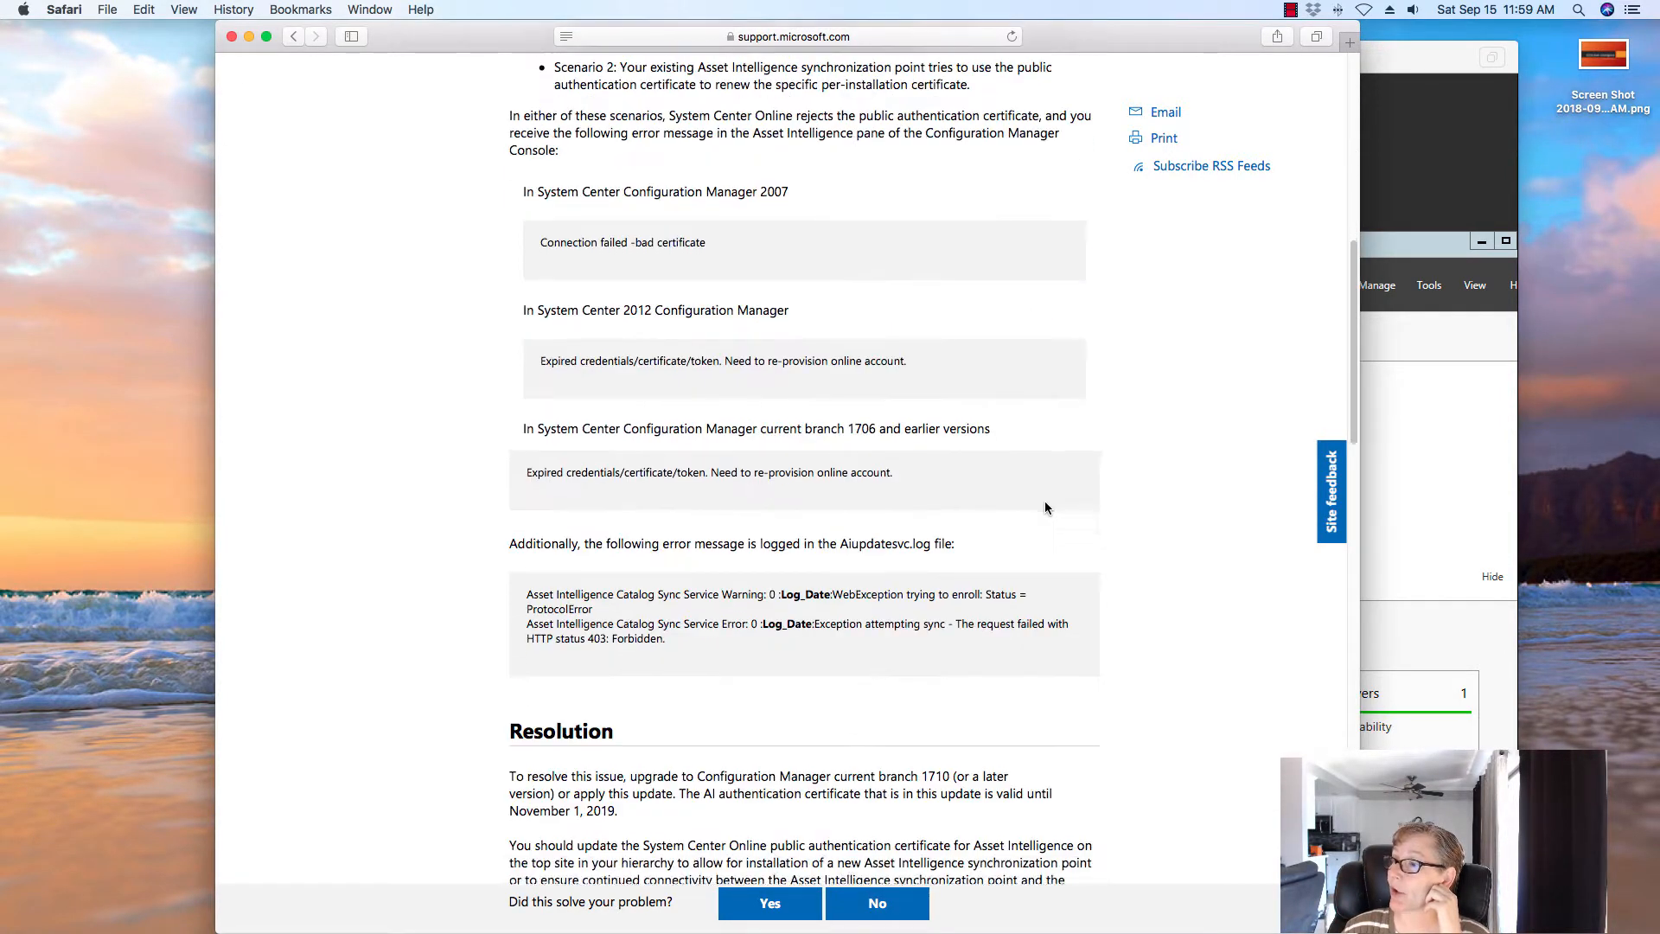
scroll(1045, 508, "down", 5)
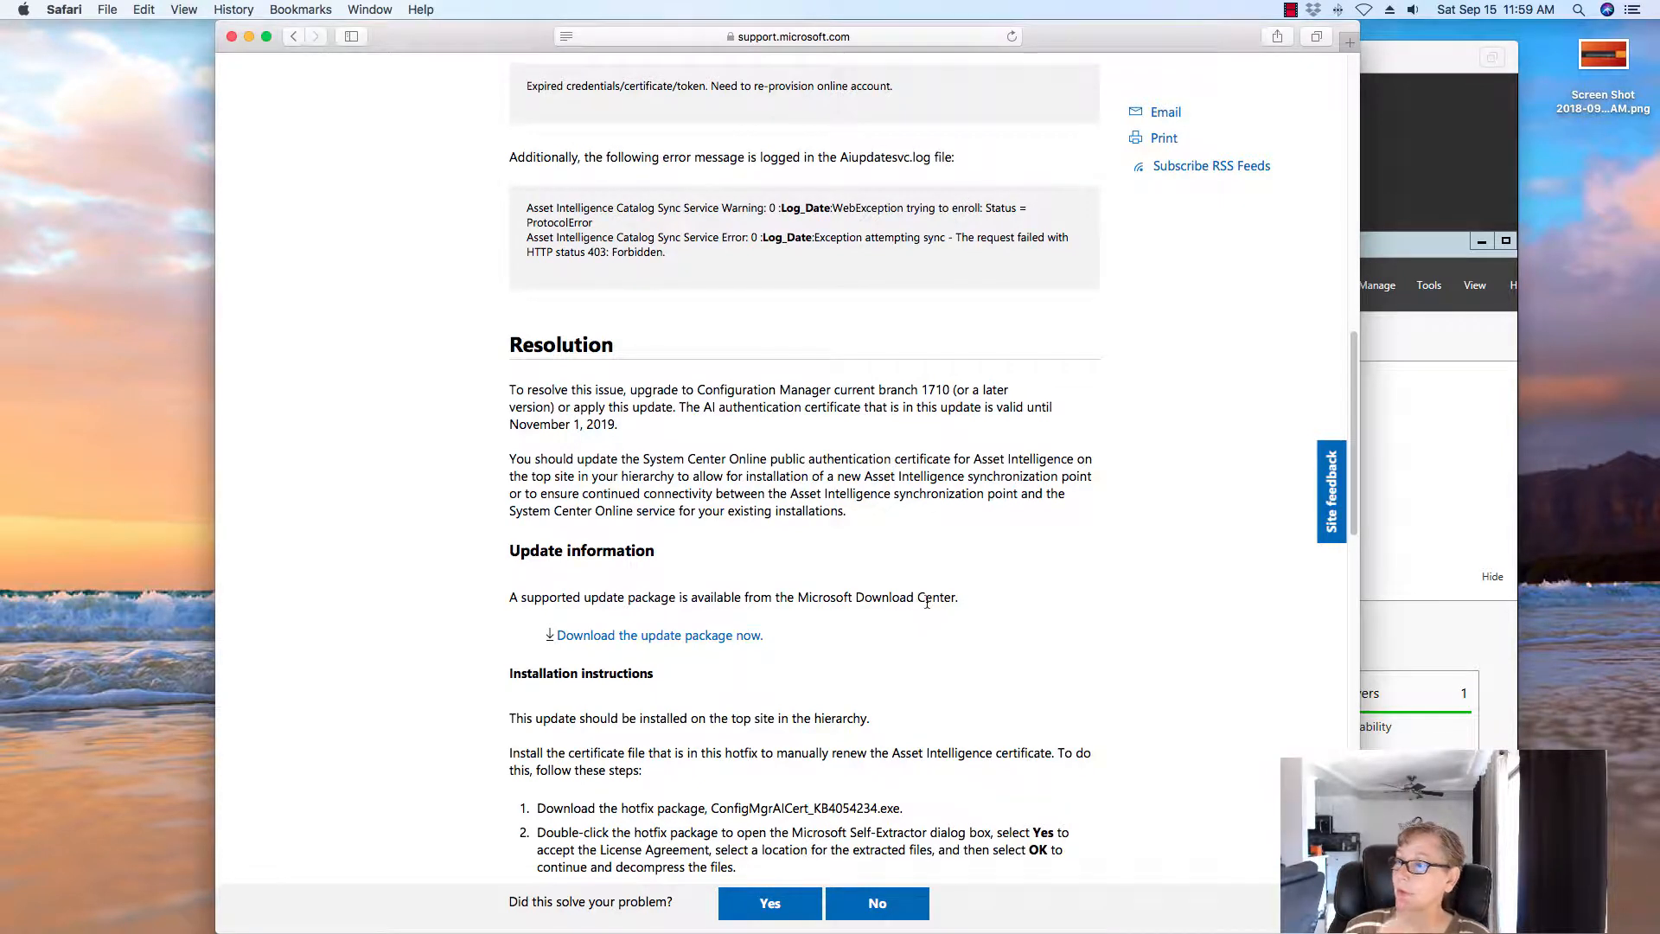
scroll(865, 614, "down", 1)
left_click(692, 616)
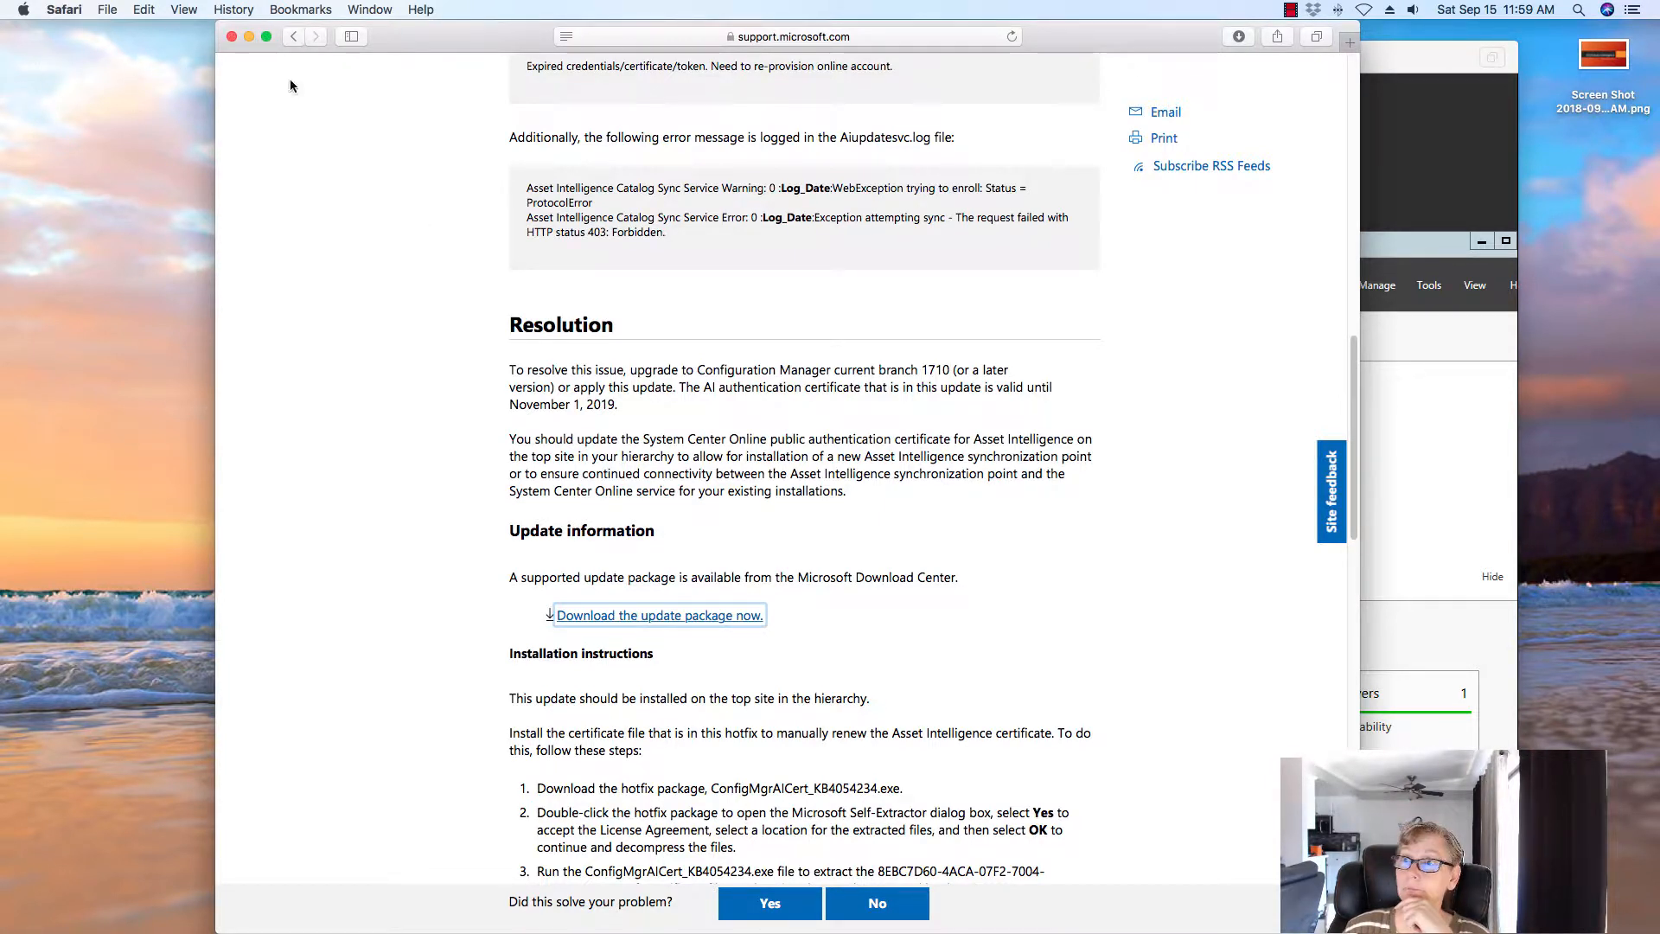
left_click(249, 38)
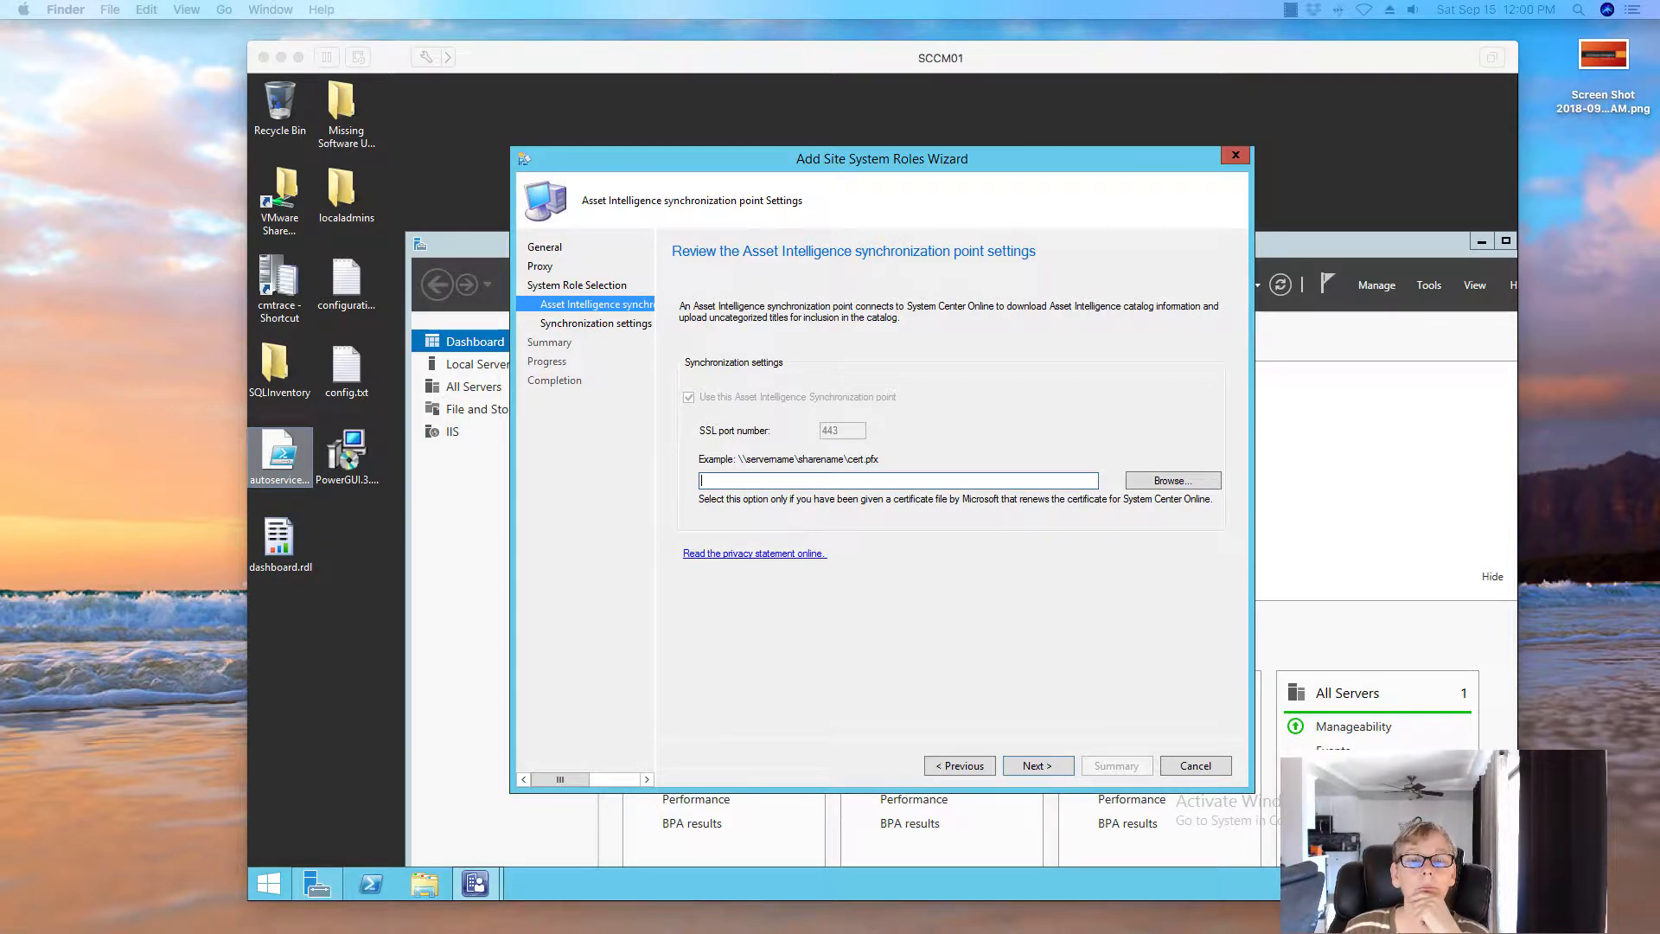
Open the SCCM folder inside VMware Shared Folders
left_click(292, 201)
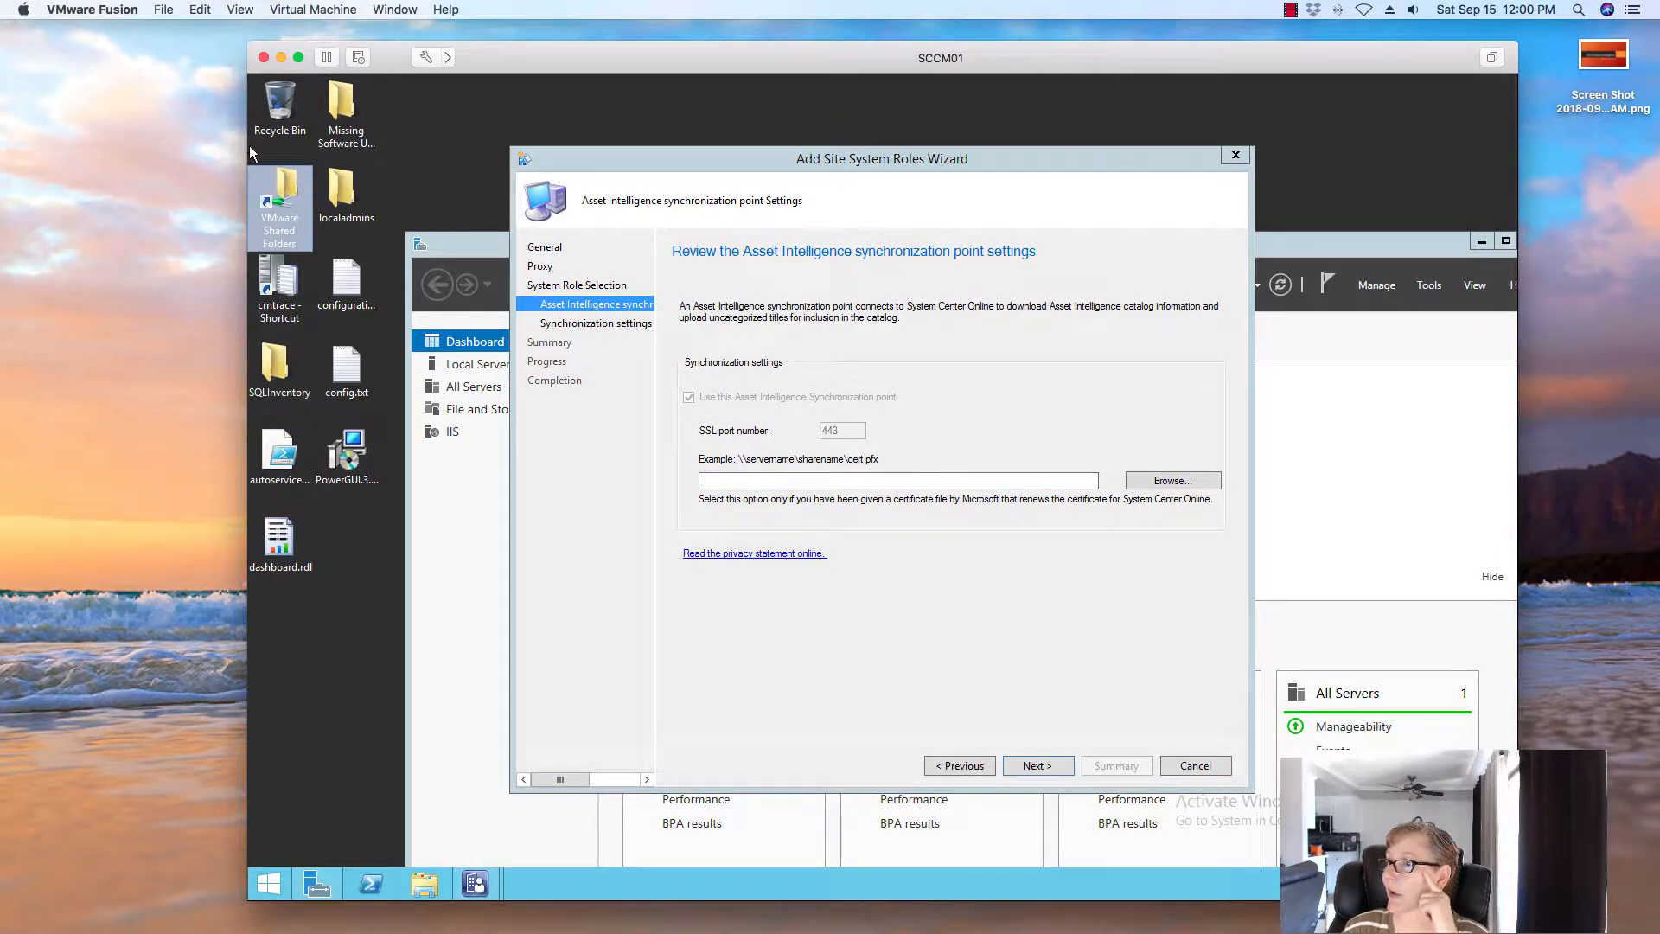
double_click(279, 200)
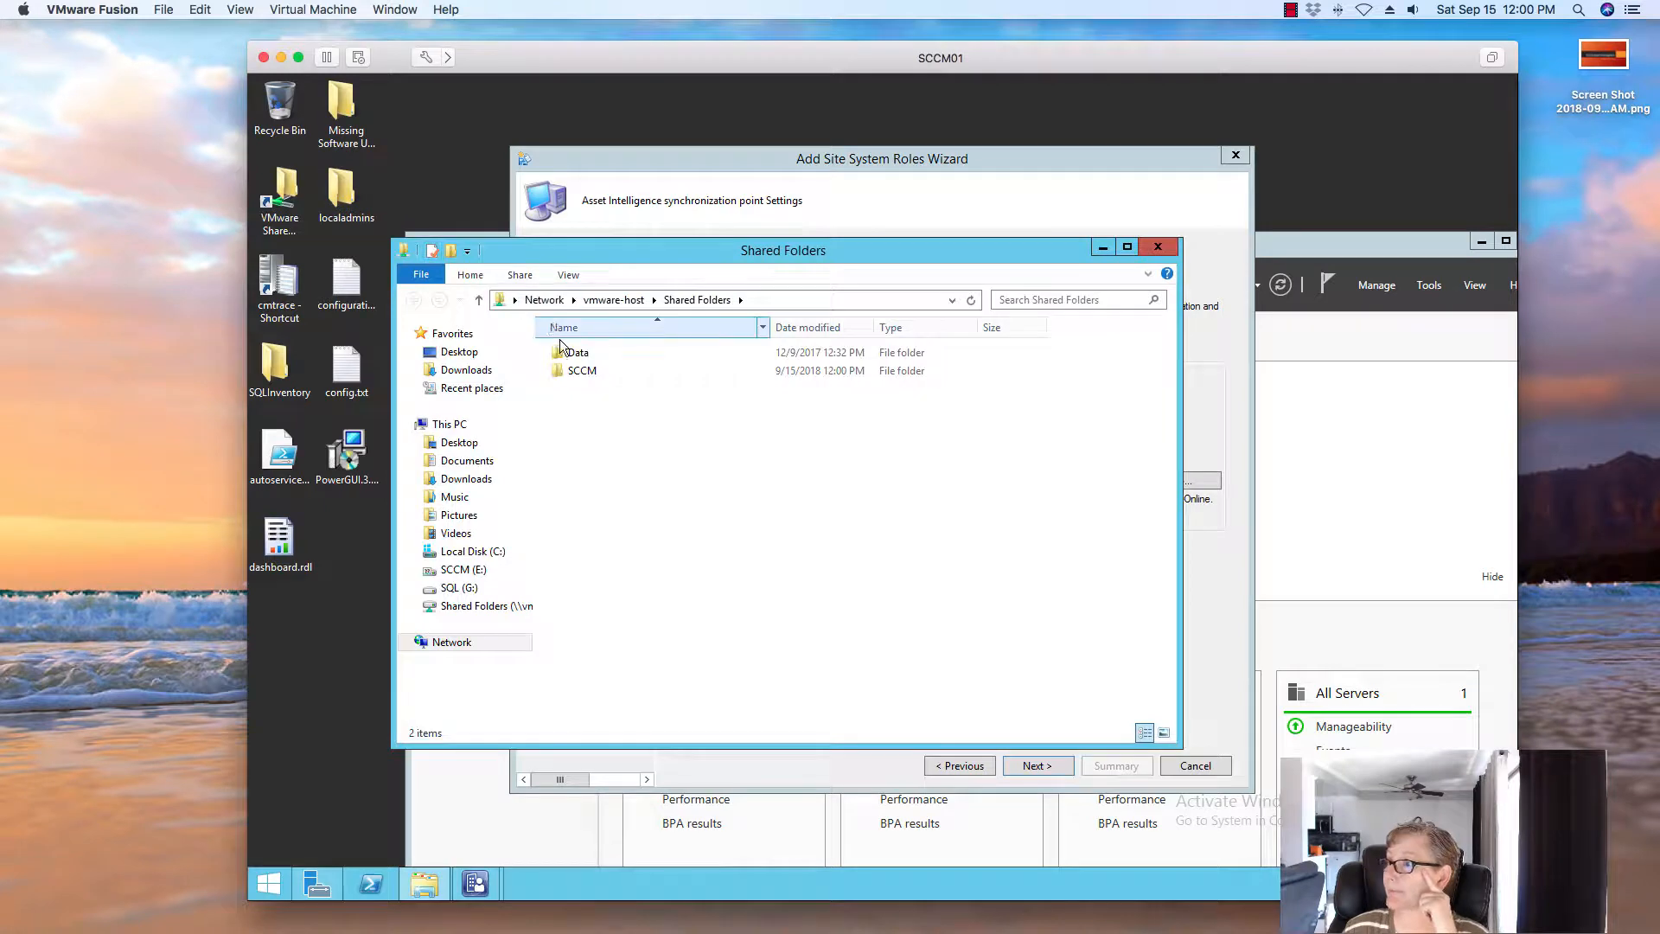
double_click(585, 372)
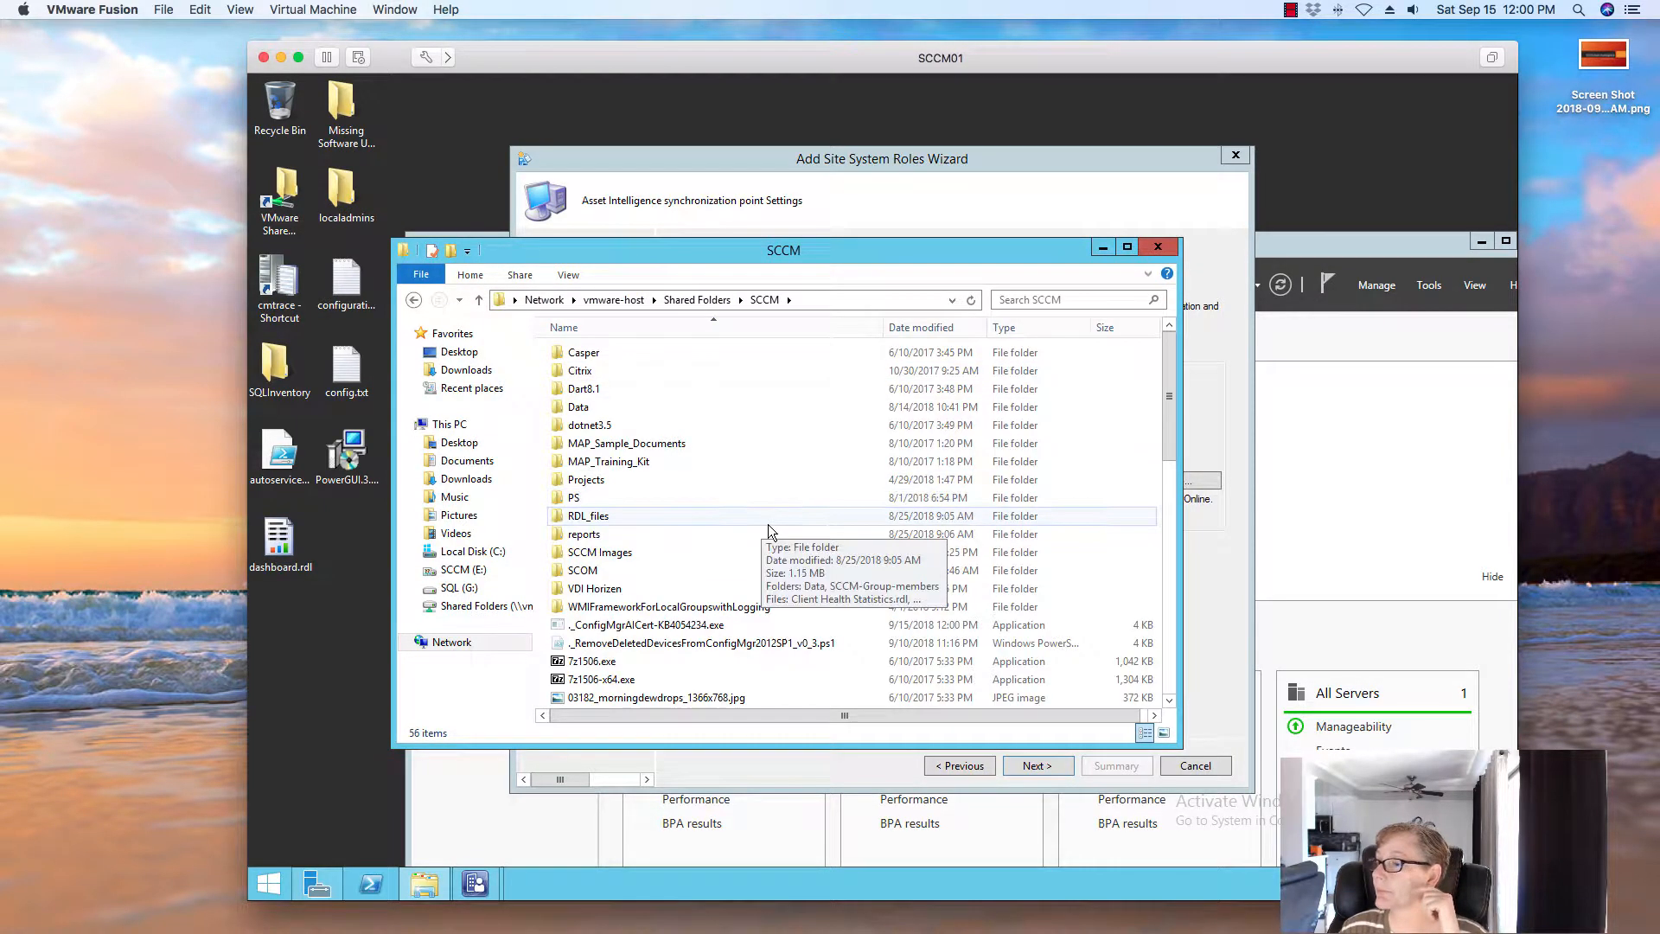
scroll(767, 529, "down", 4)
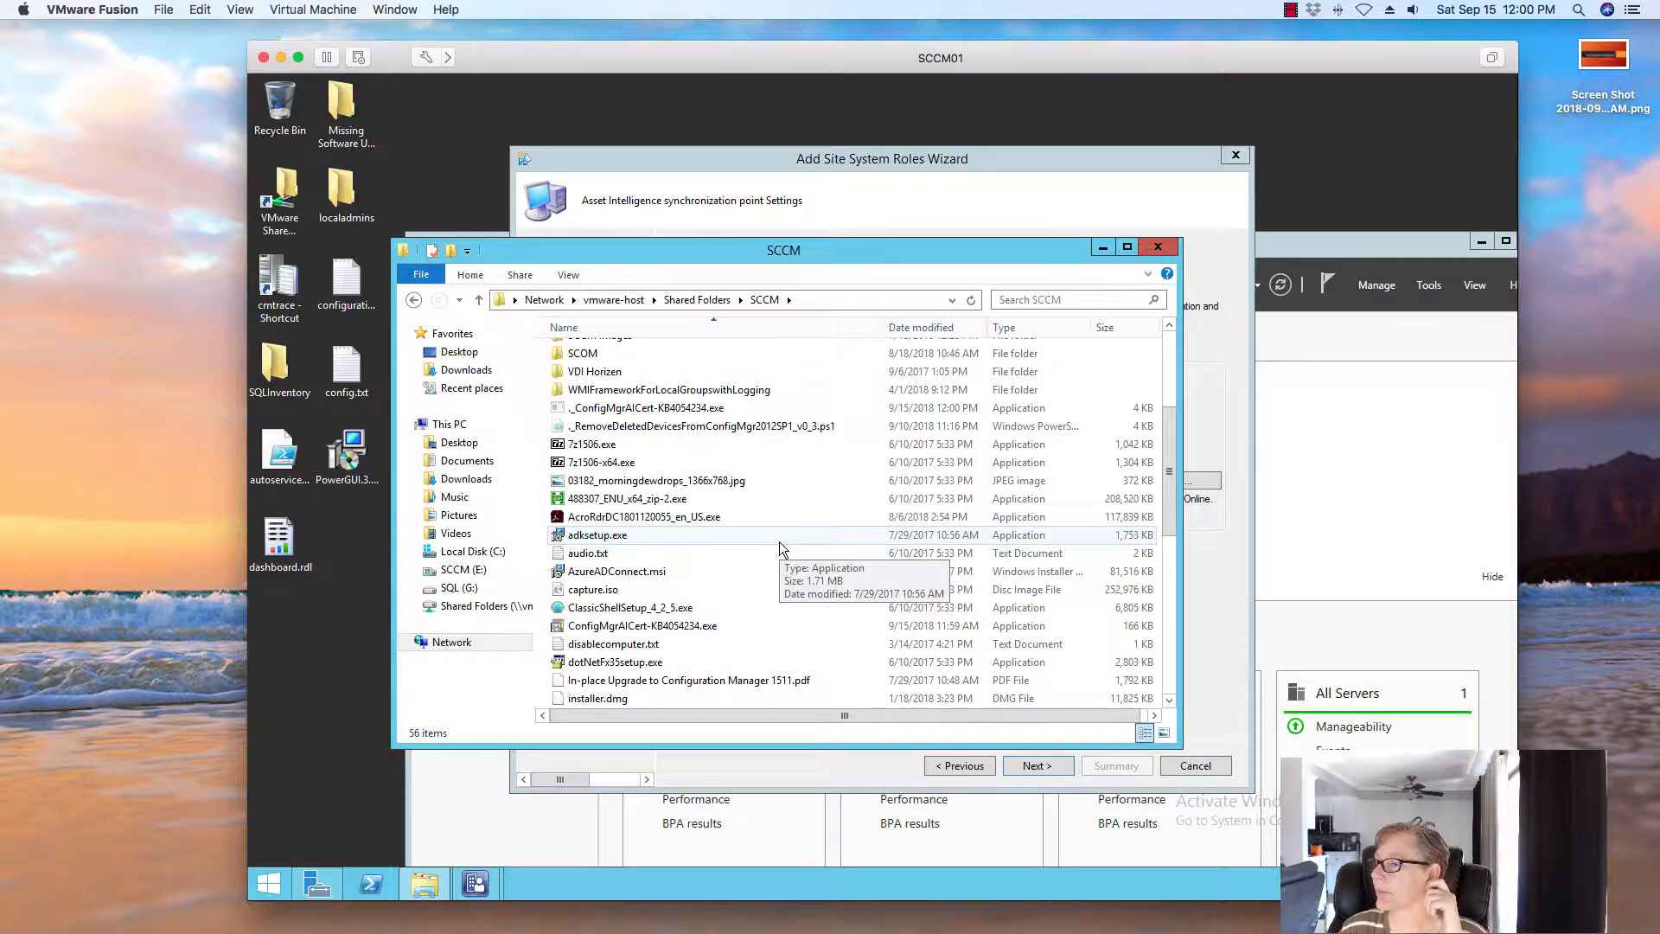
scroll(780, 541, "down", 3)
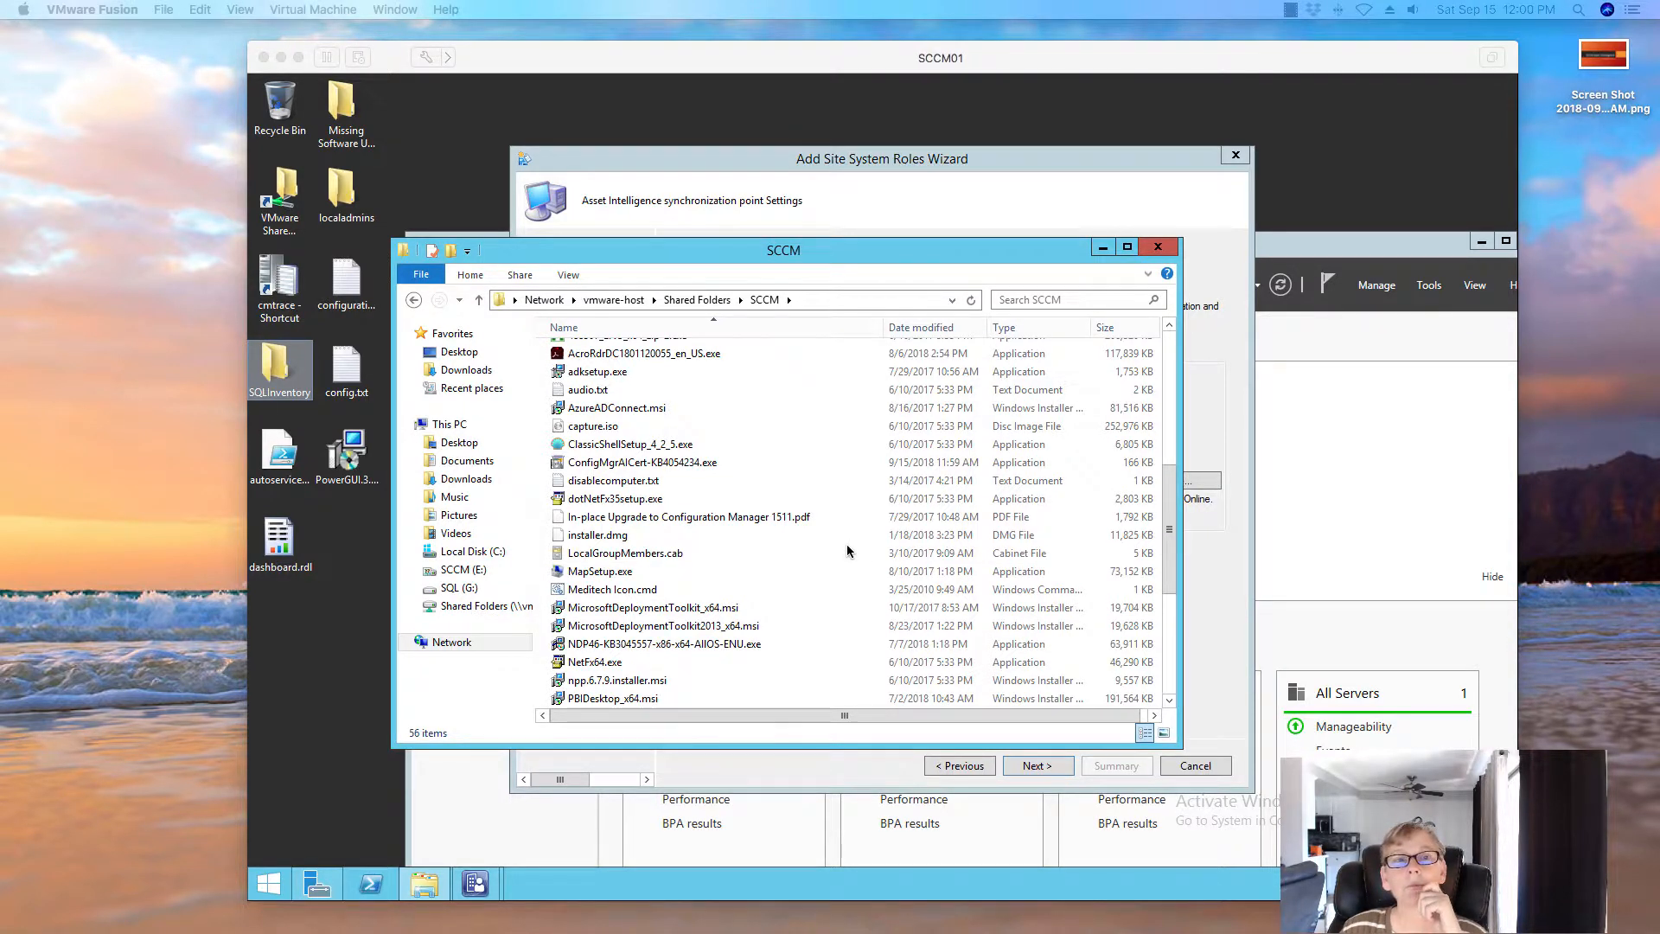
left_click(625, 620)
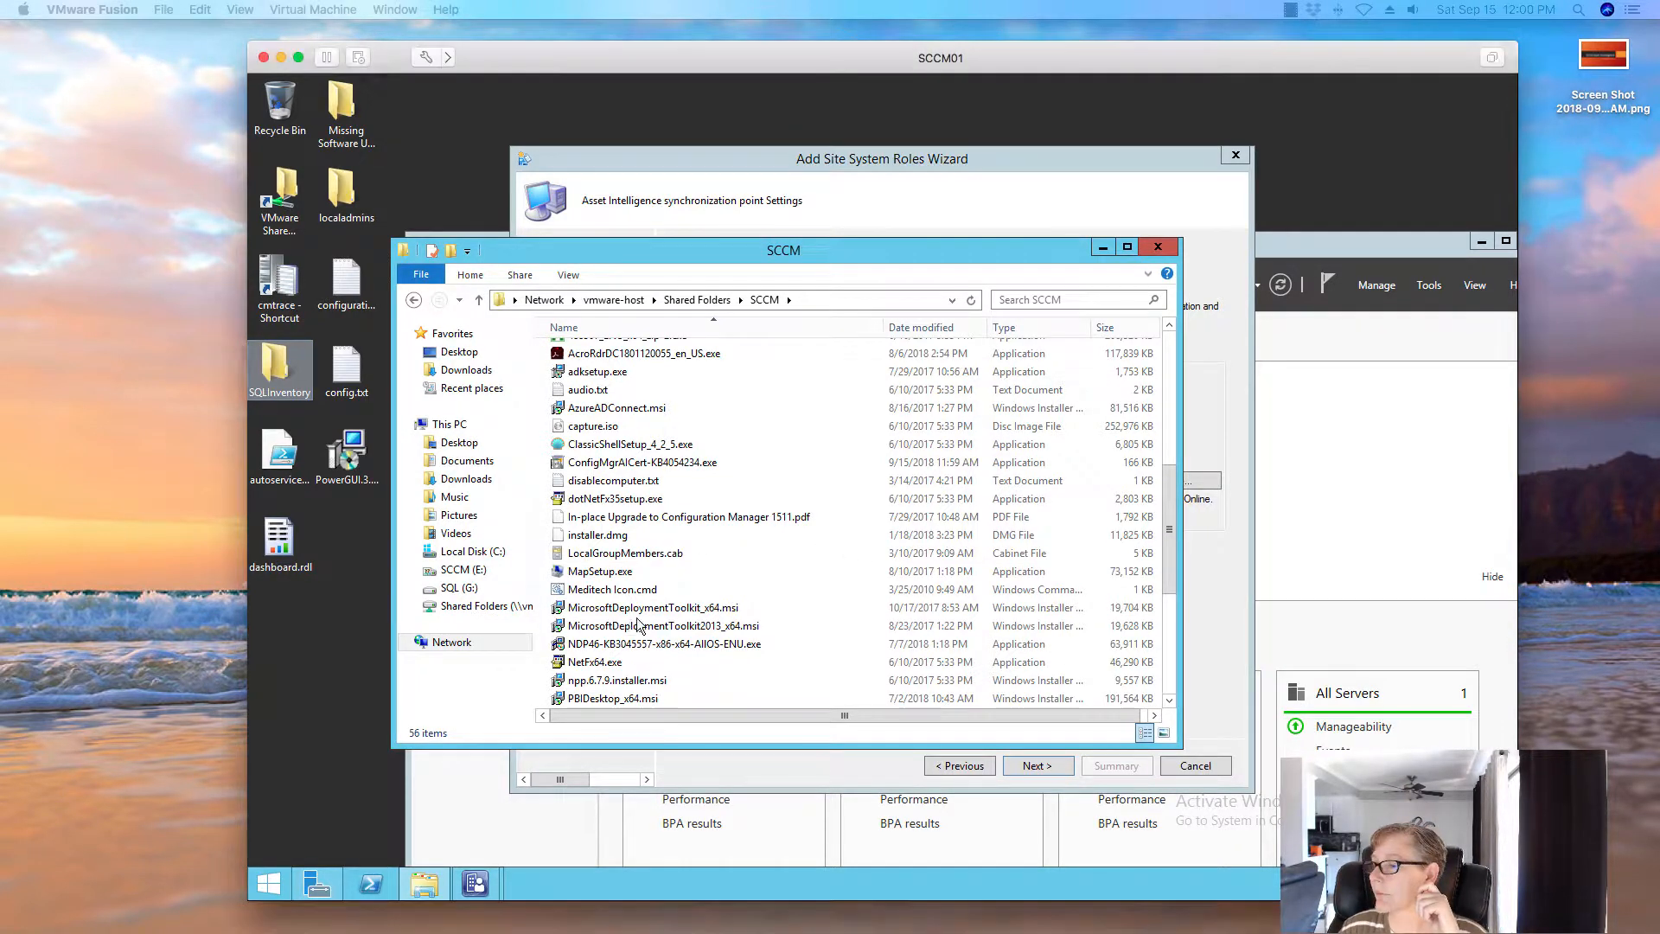
Copy ConfigMgrAICert-KB4054234.exe onto the desktop and close the SCCM folder
left_click(644, 465)
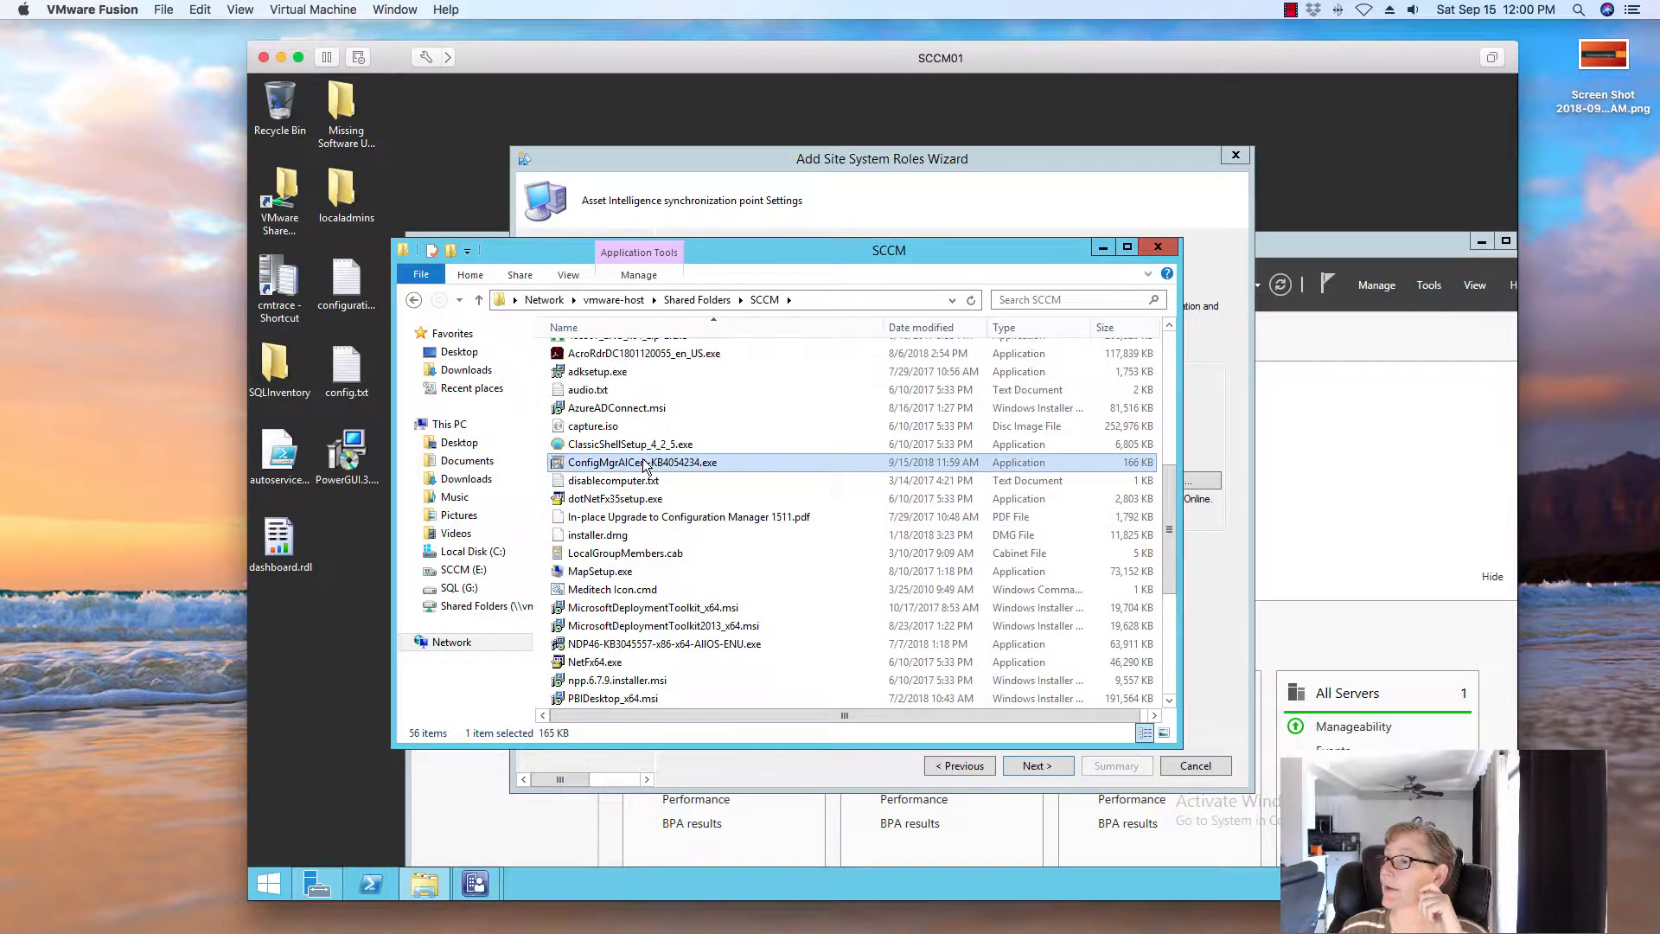
right_click(644, 464)
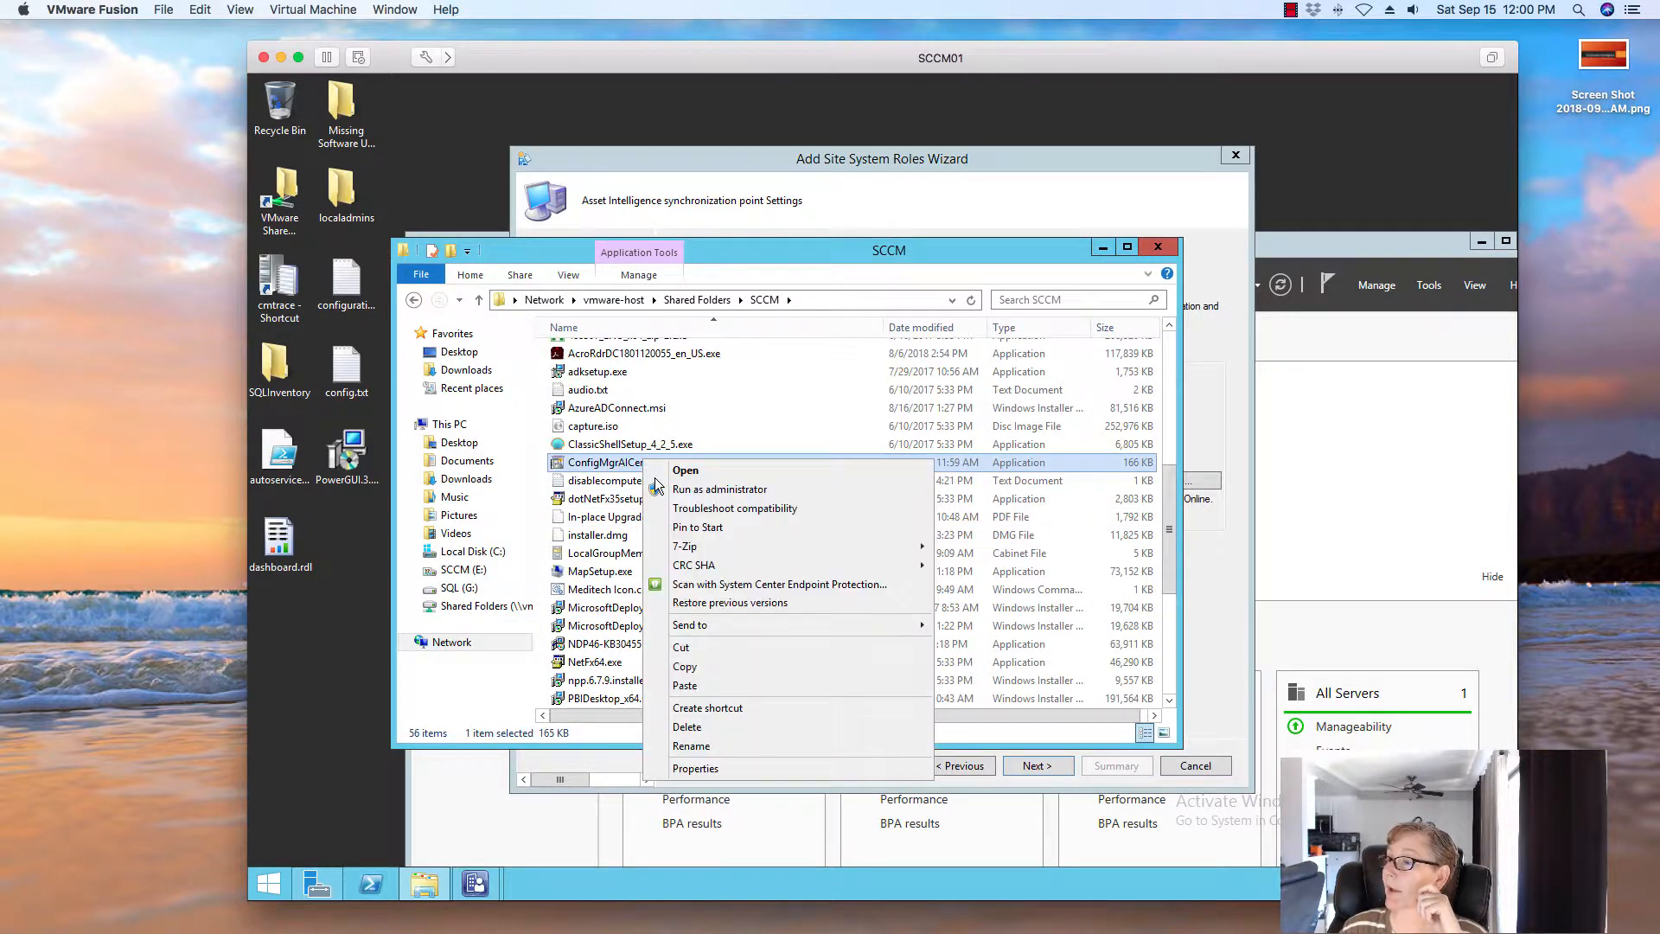
left_click(659, 675)
right_click(287, 658)
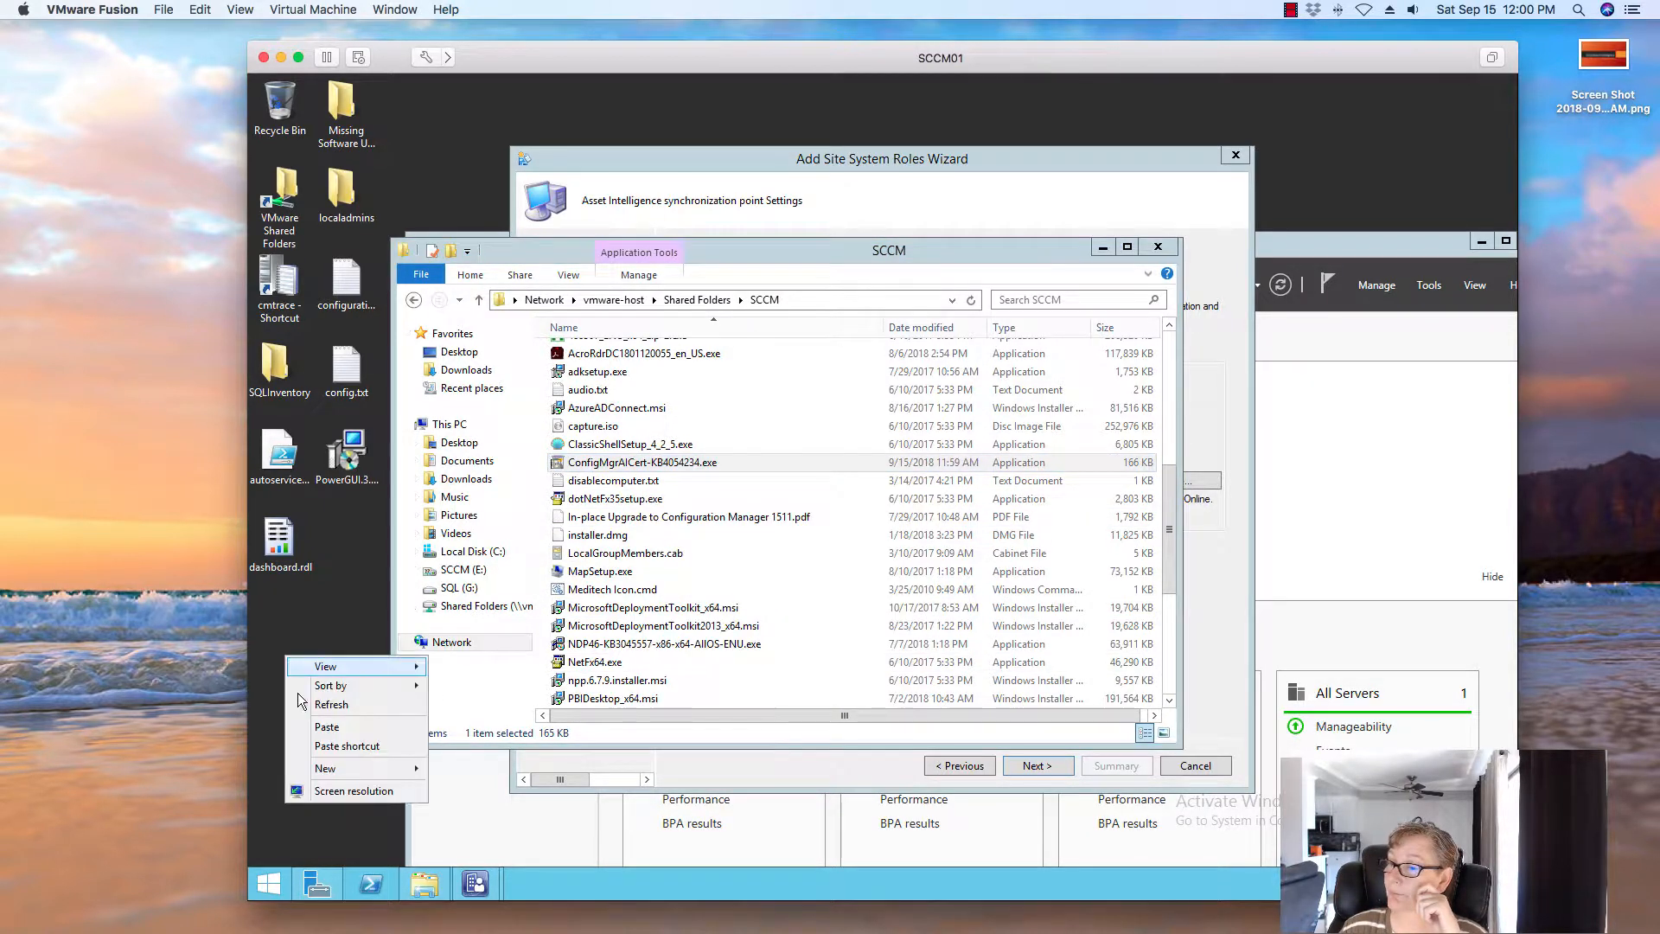
left_click(327, 728)
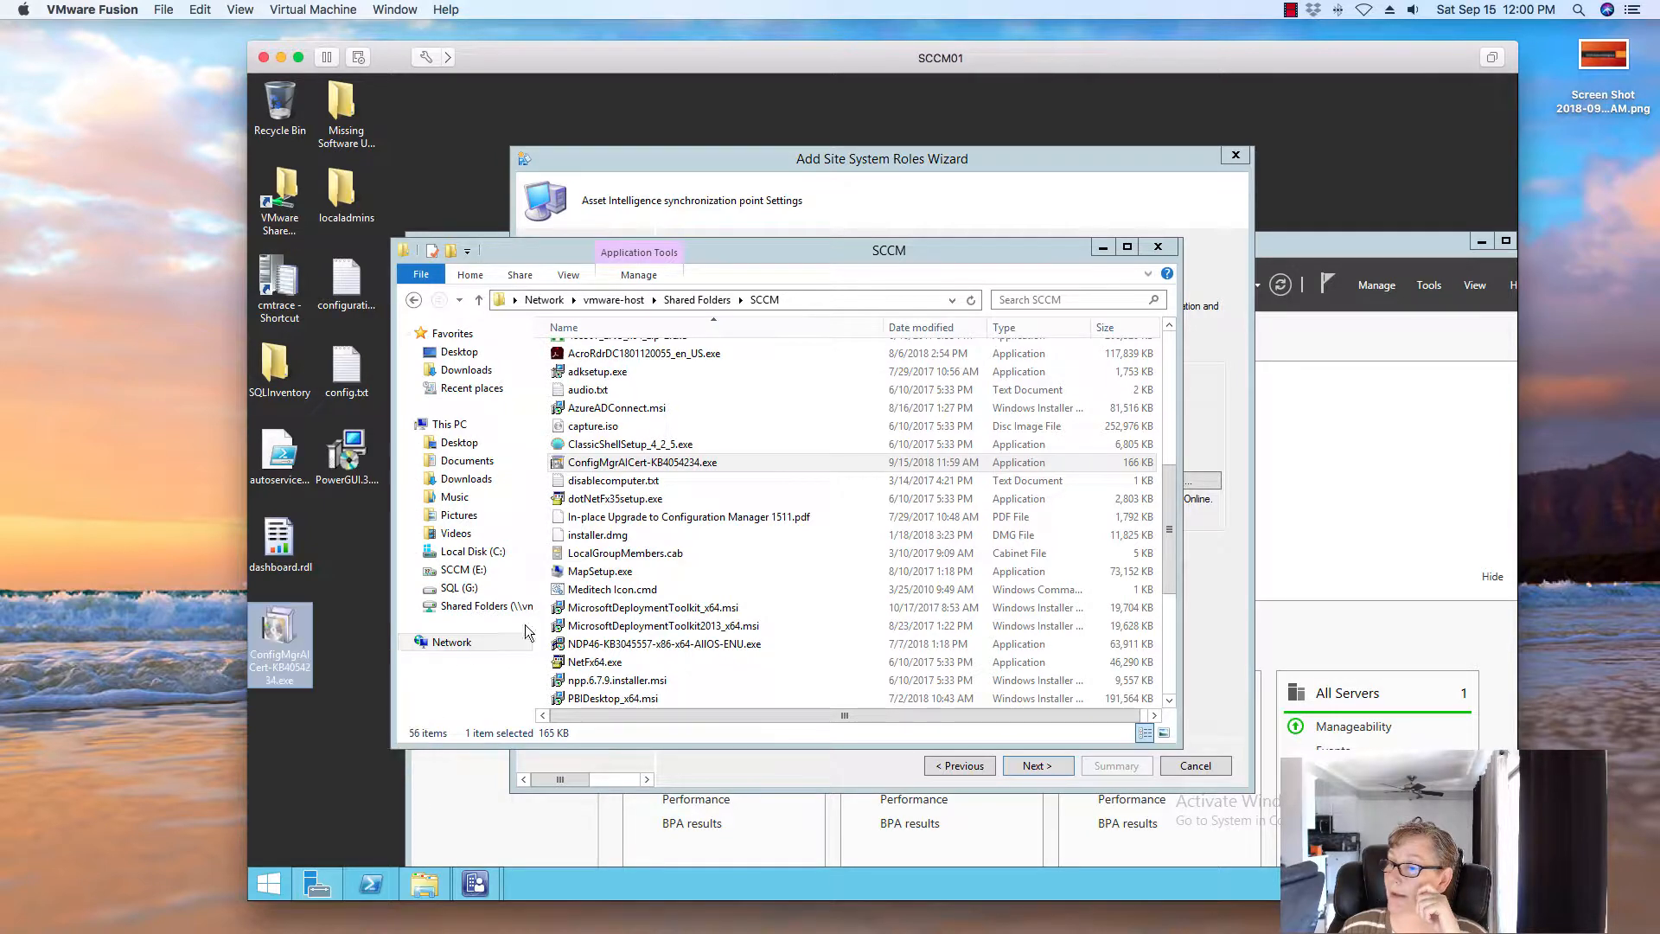
left_click(1158, 247)
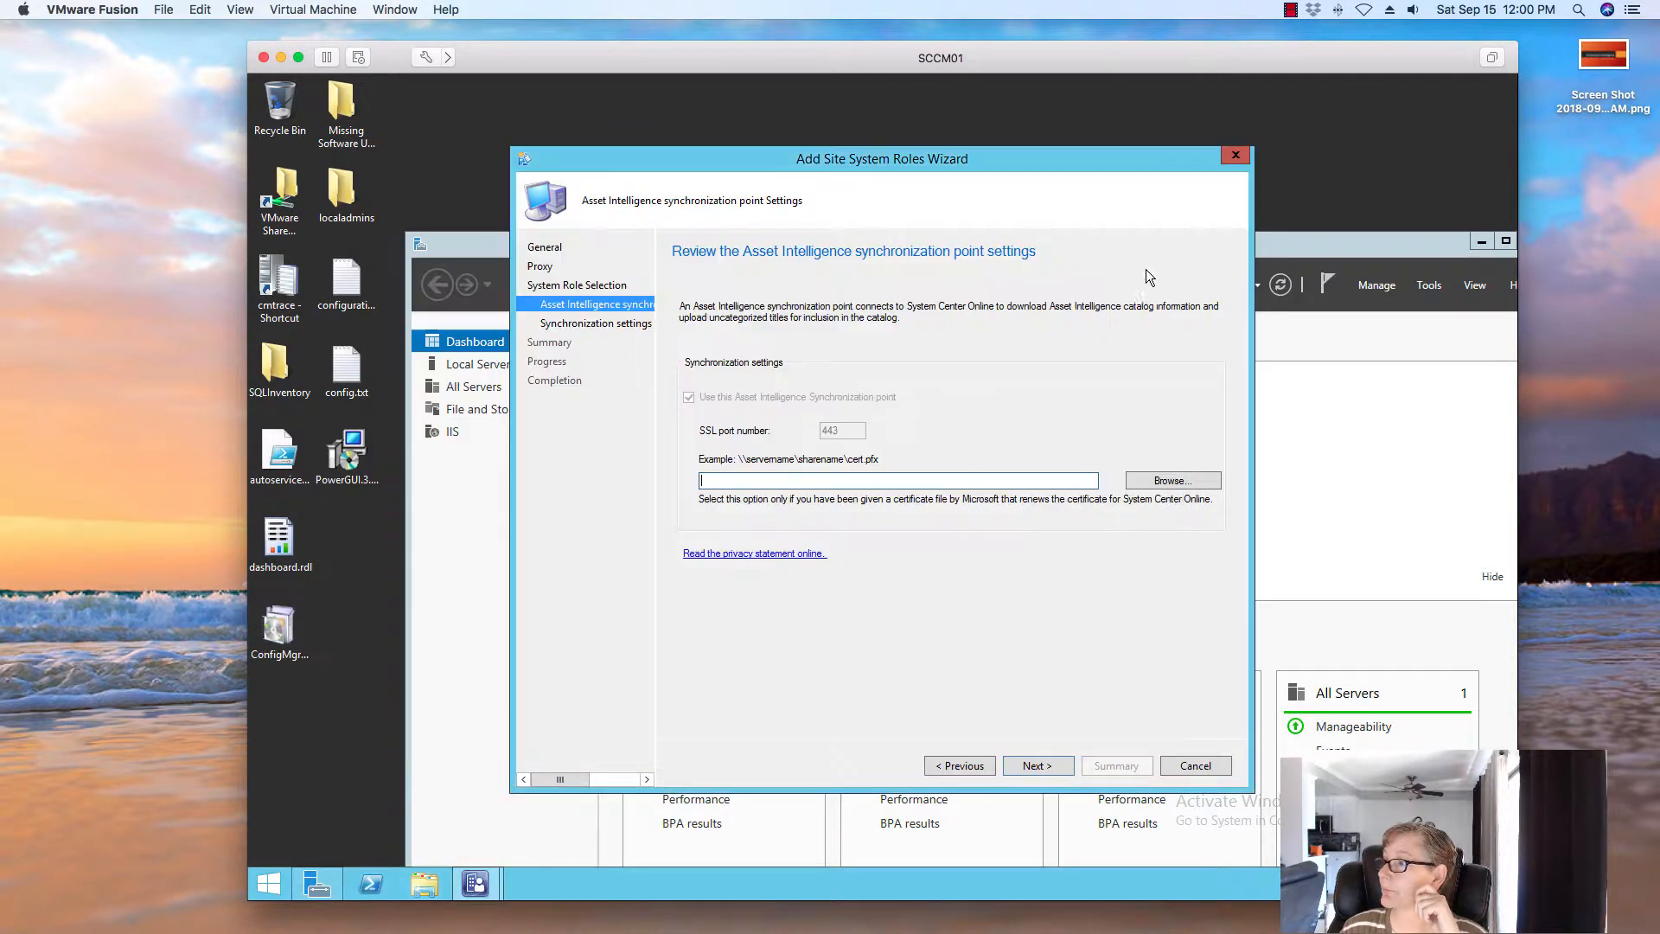
Run ConfigMgrAICert-KB4054234.exe, accept the license, and extract its files to SCCM (E:)
double_click(291, 639)
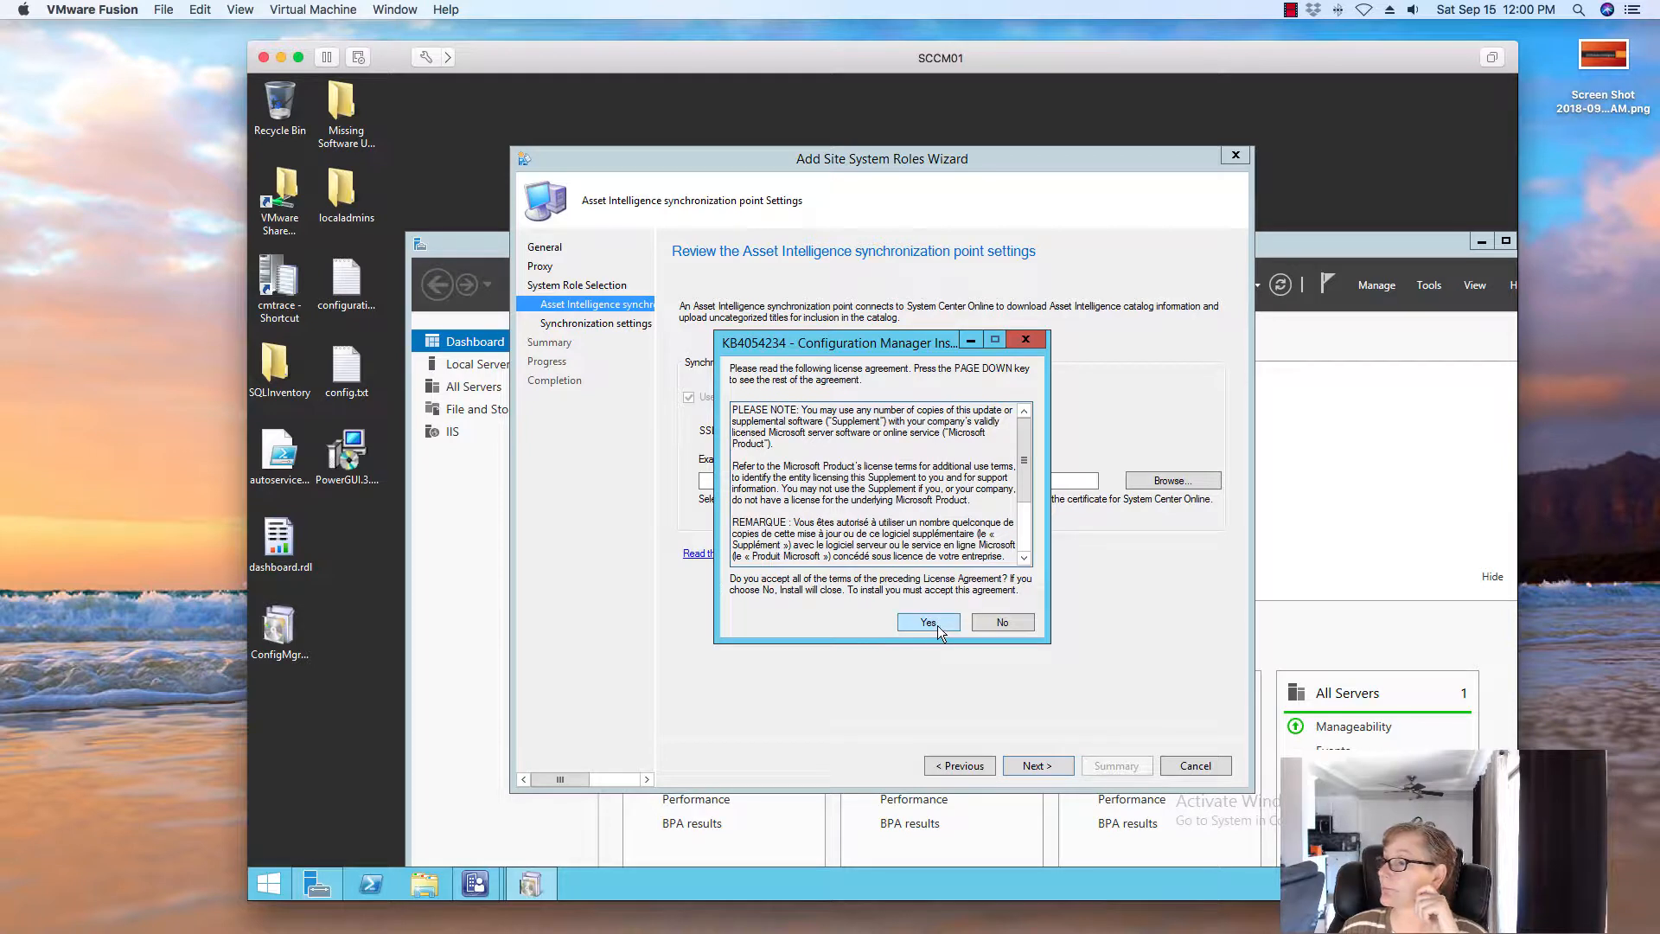
left_click(939, 625)
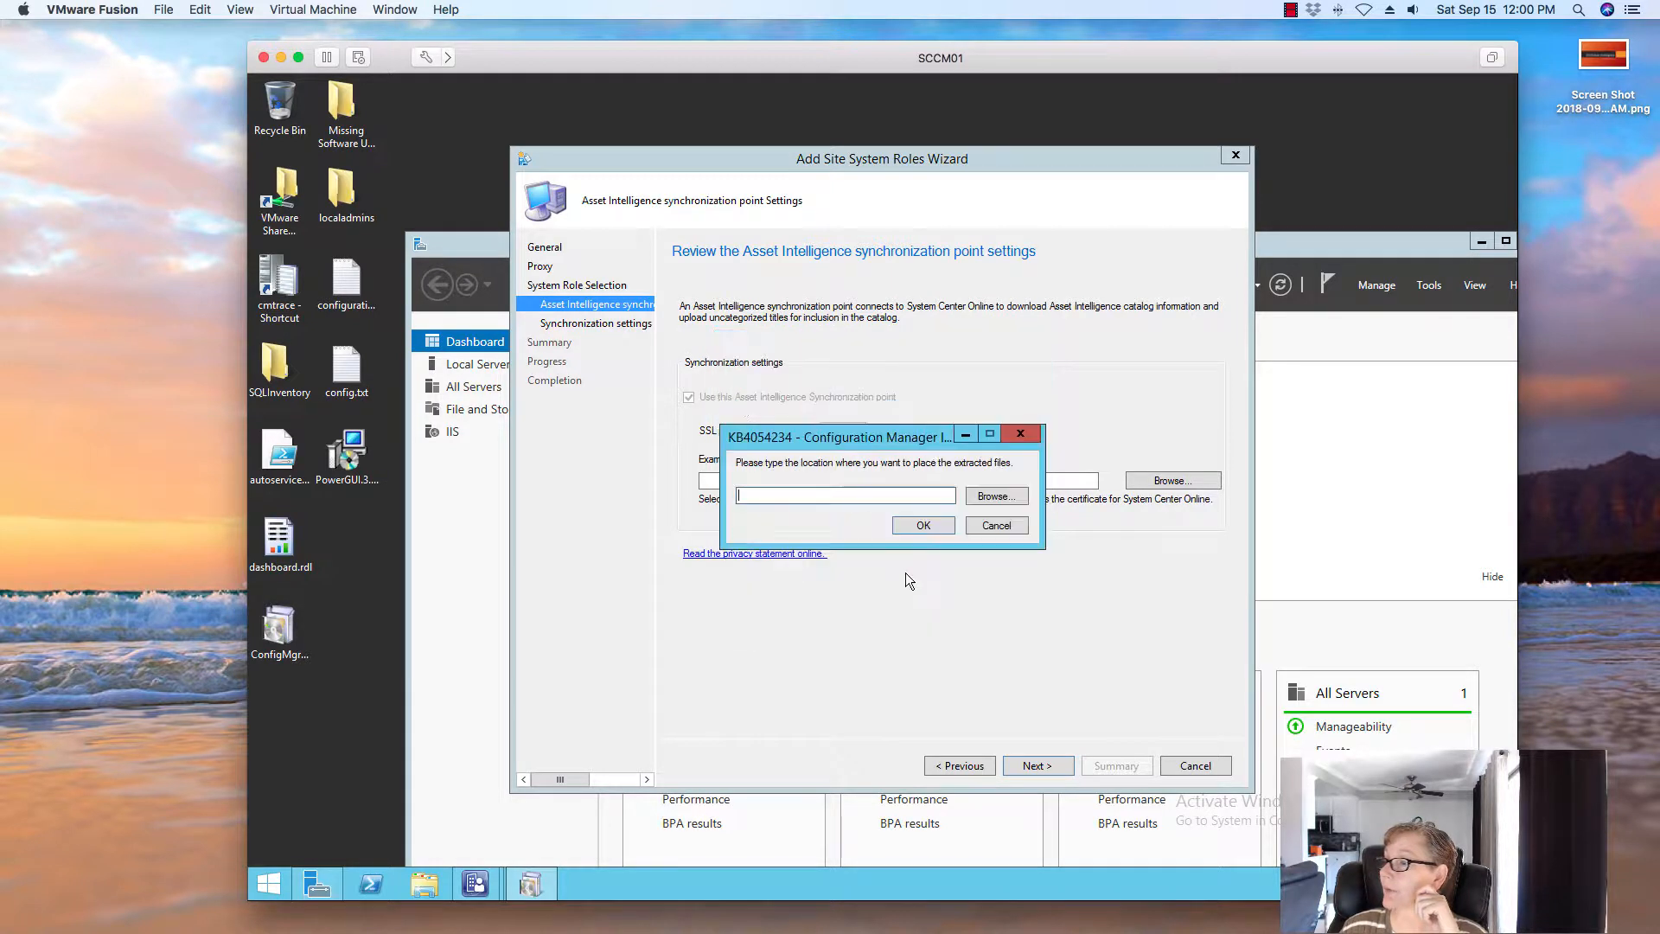
left_click(997, 496)
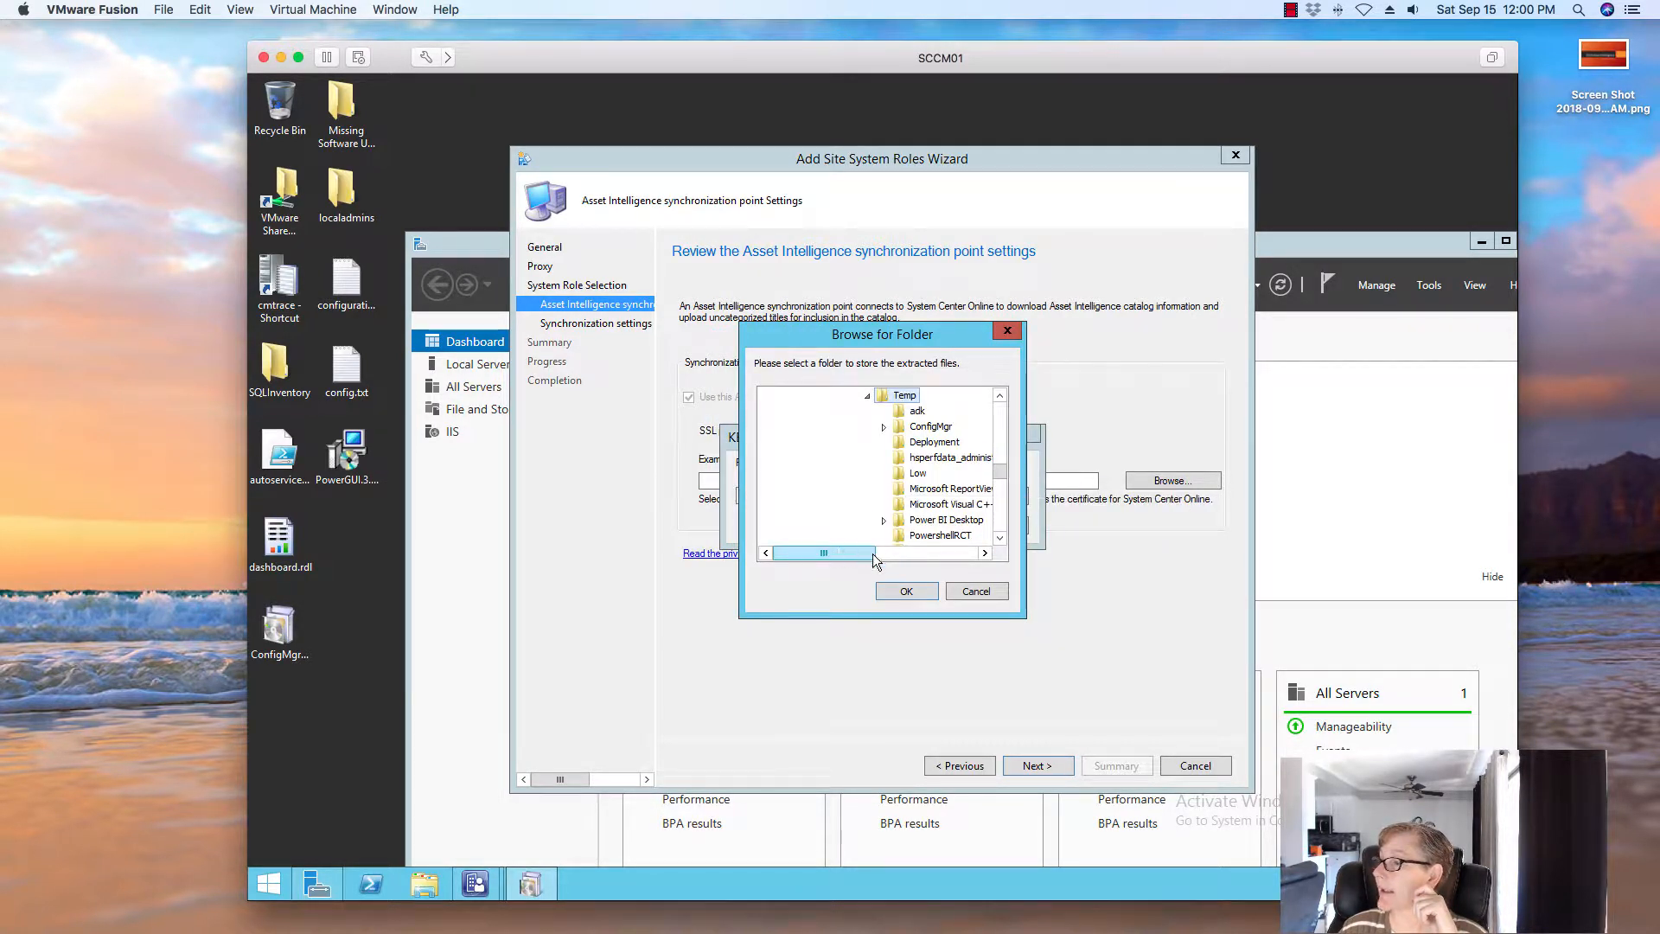
left_click_drag(839, 554, 773, 554)
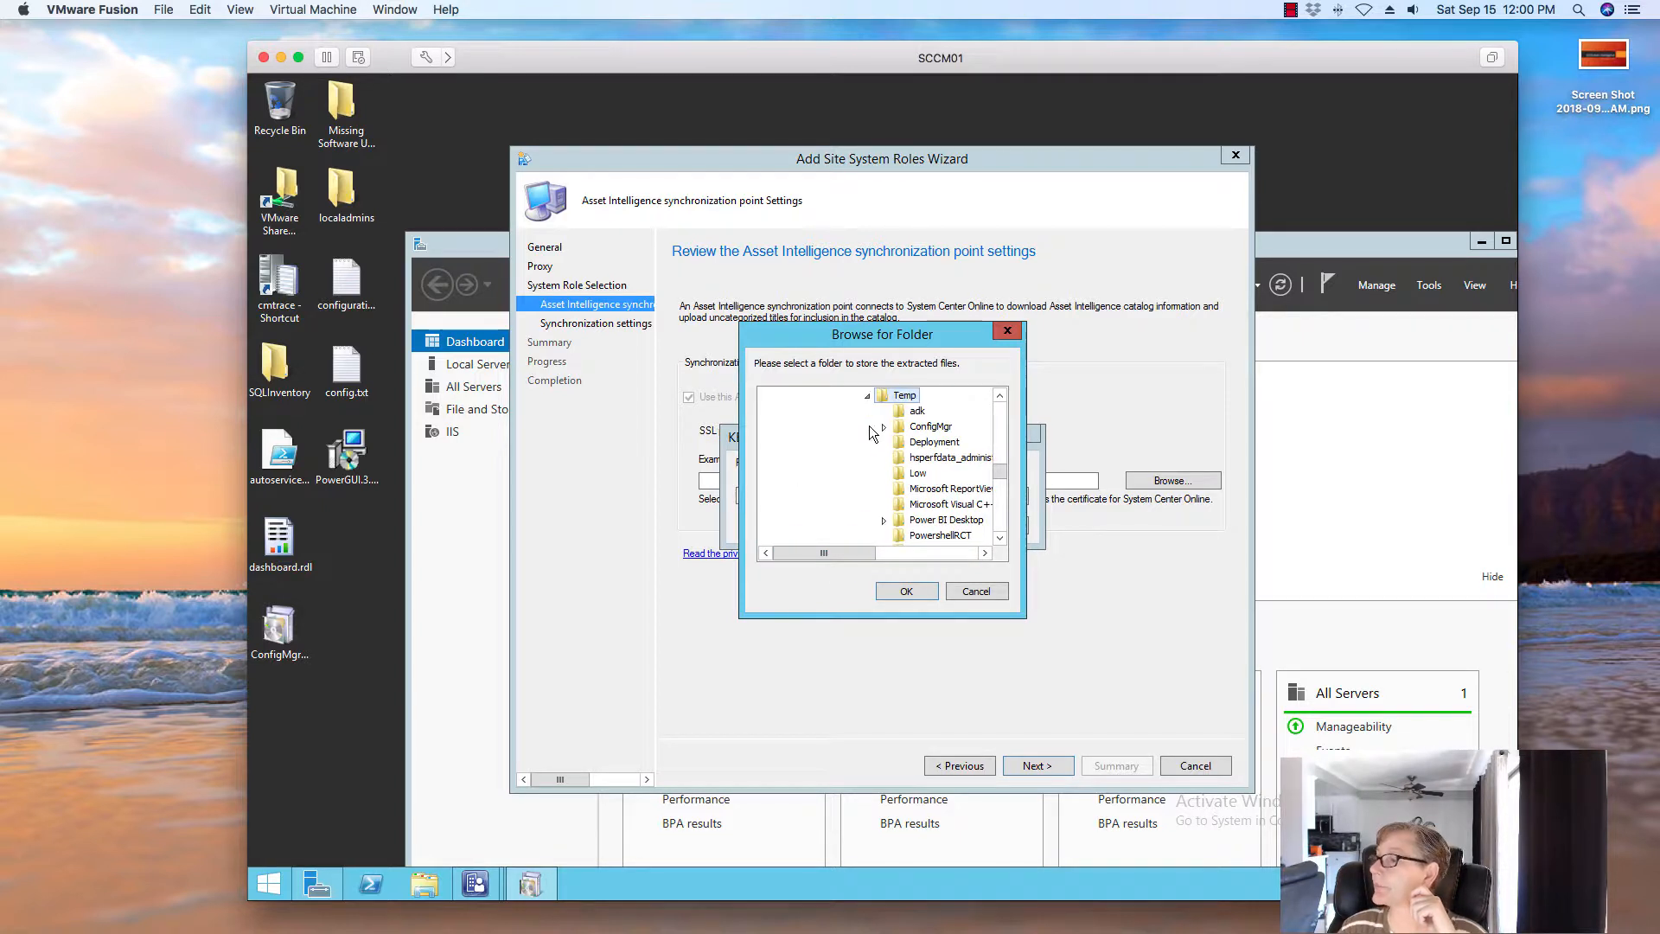
left_click(869, 397)
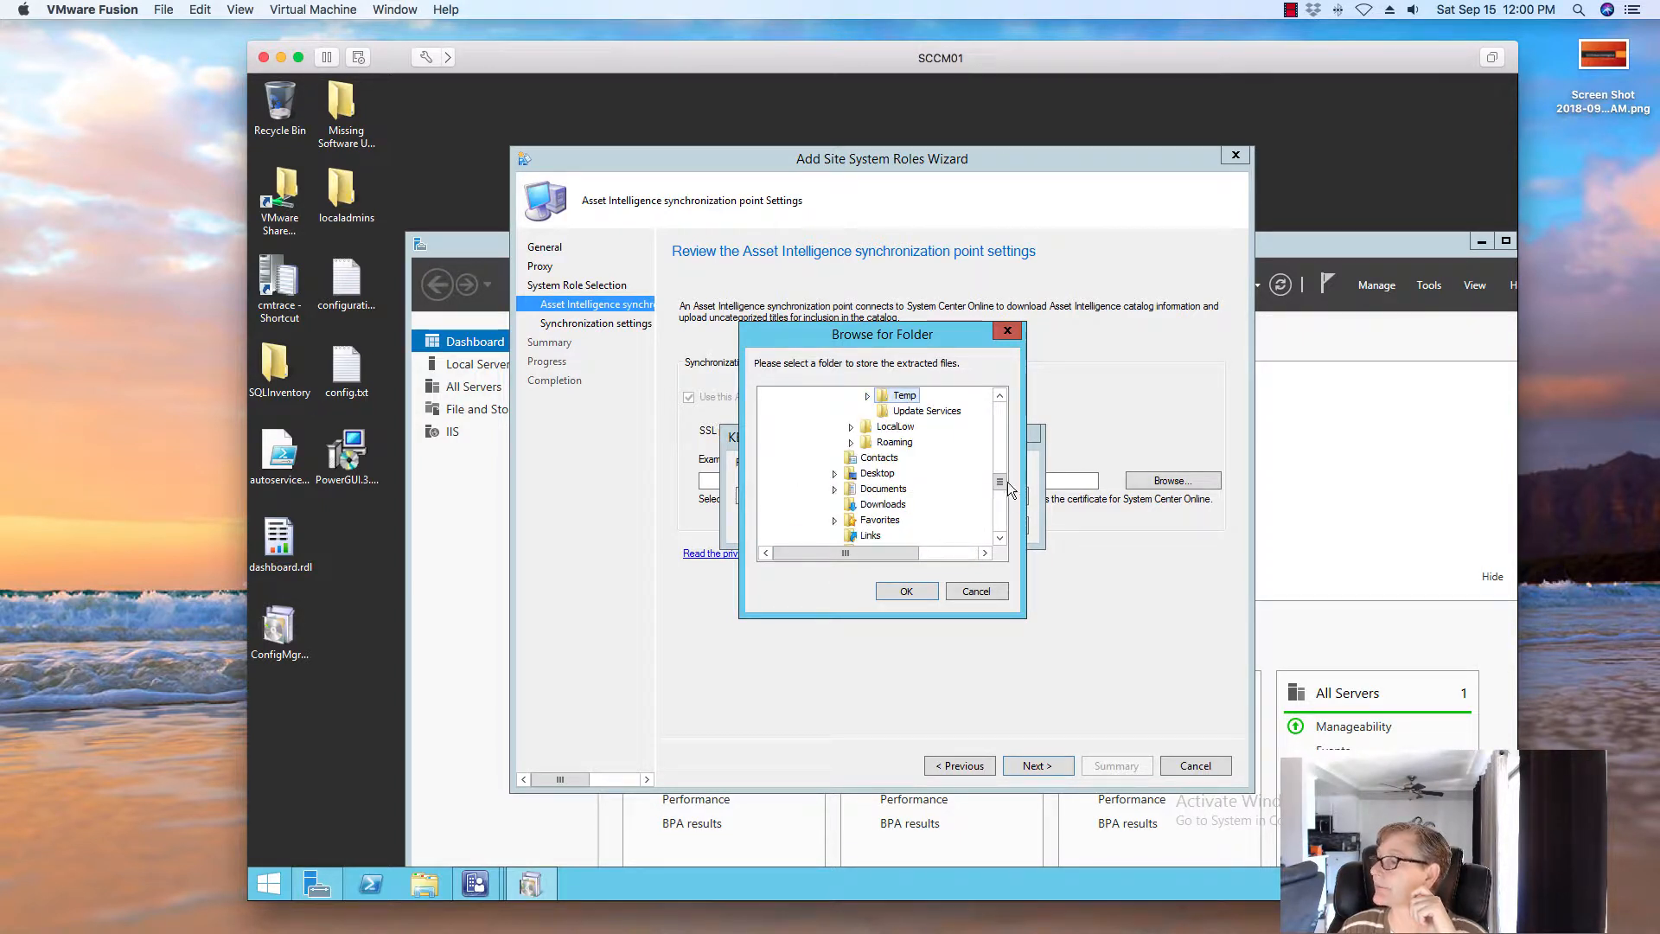
left_click_drag(1000, 486, 1000, 406)
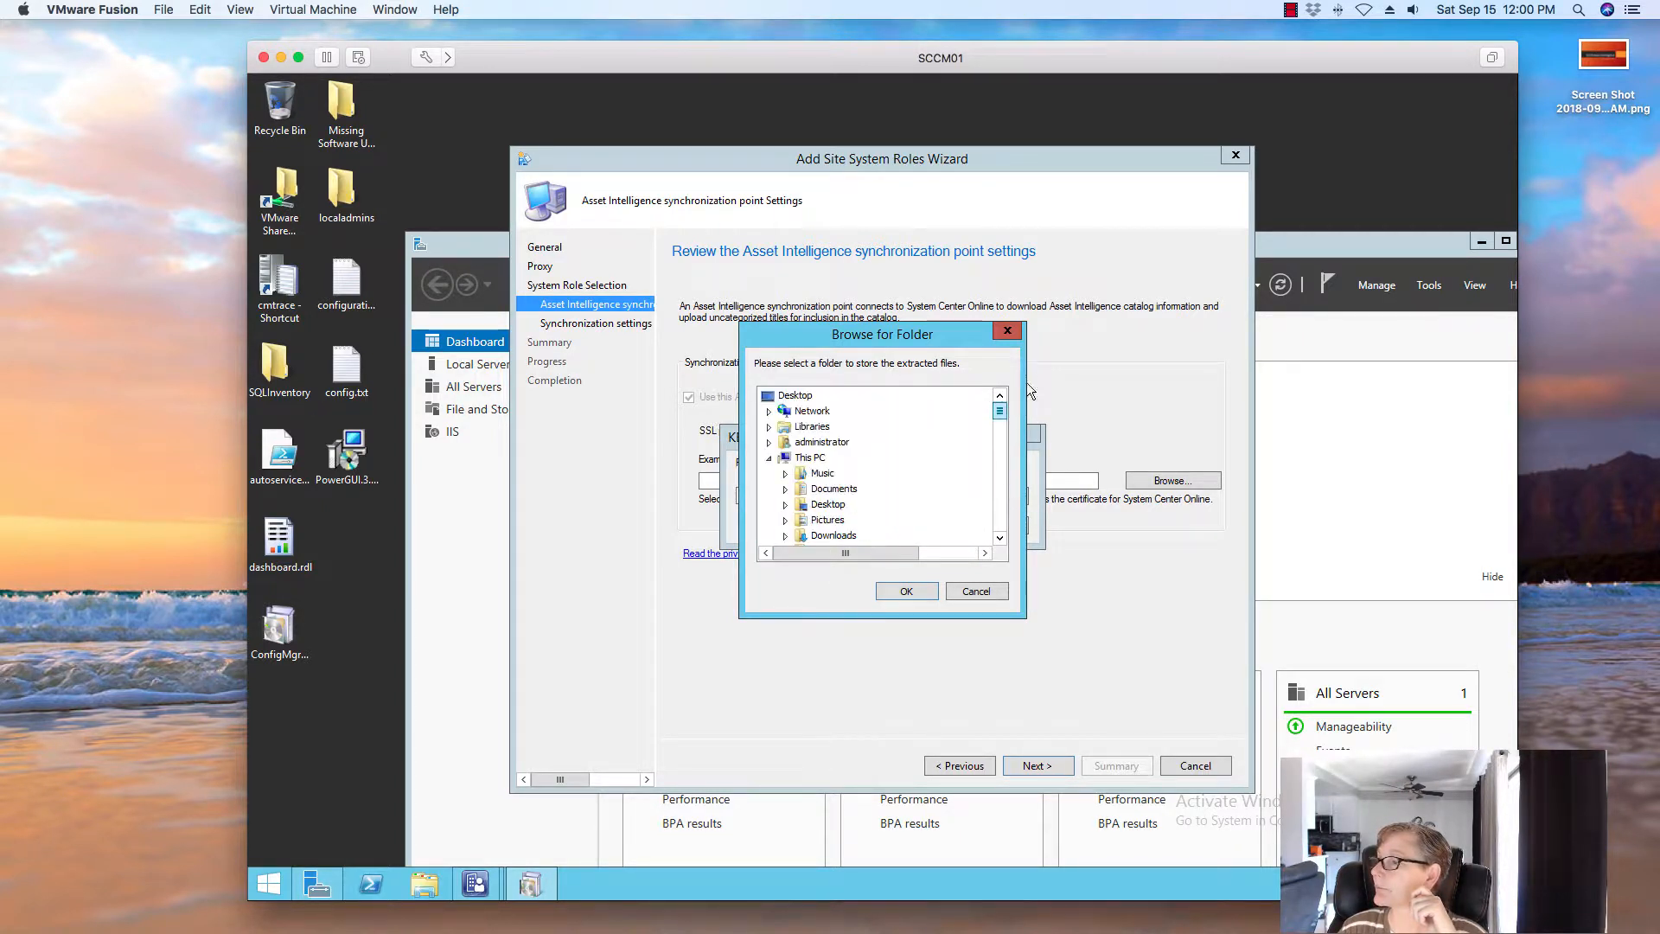
left_click(769, 459)
left_click(769, 458)
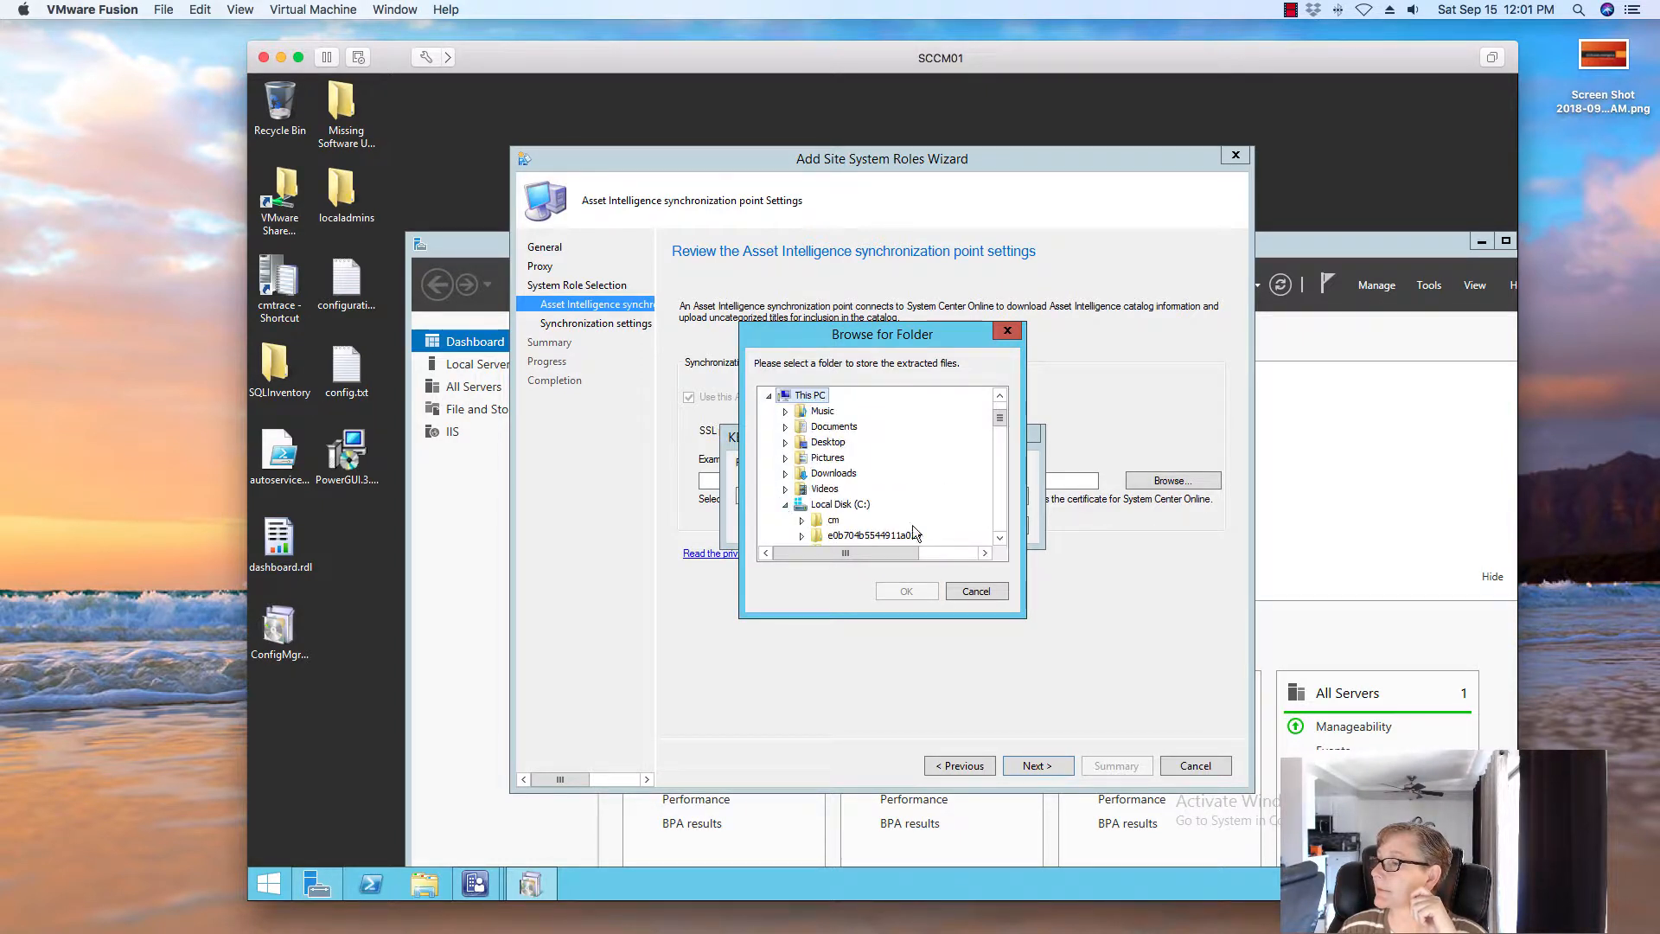
left_click(785, 504)
left_click(812, 537)
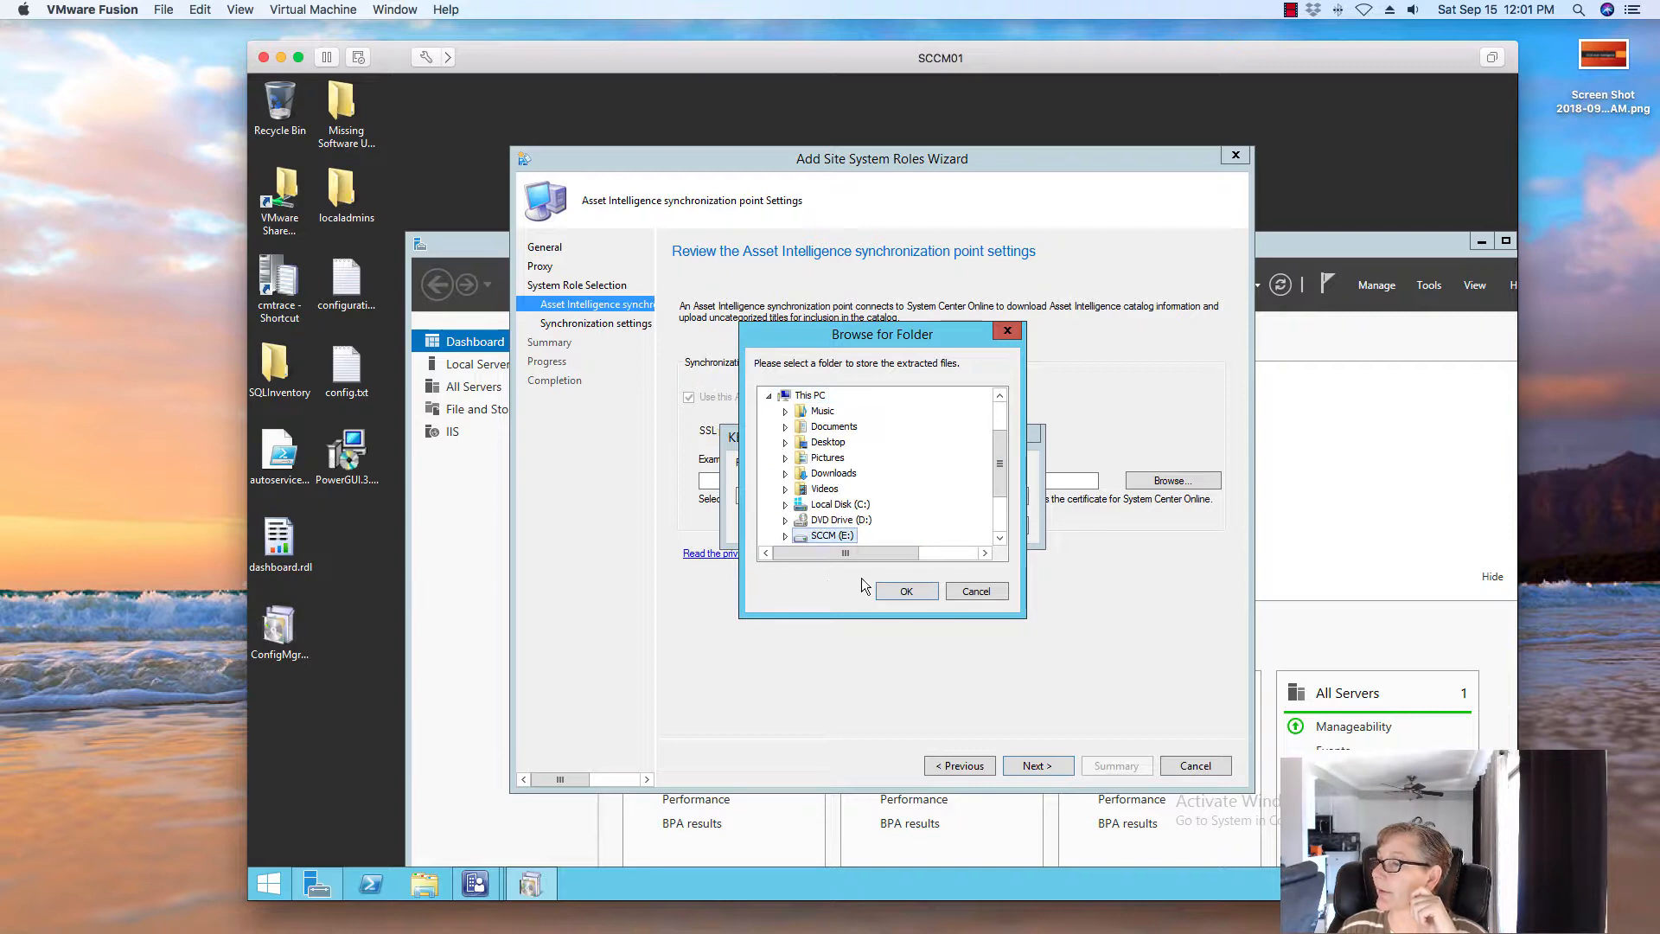
left_click(893, 589)
left_click(913, 529)
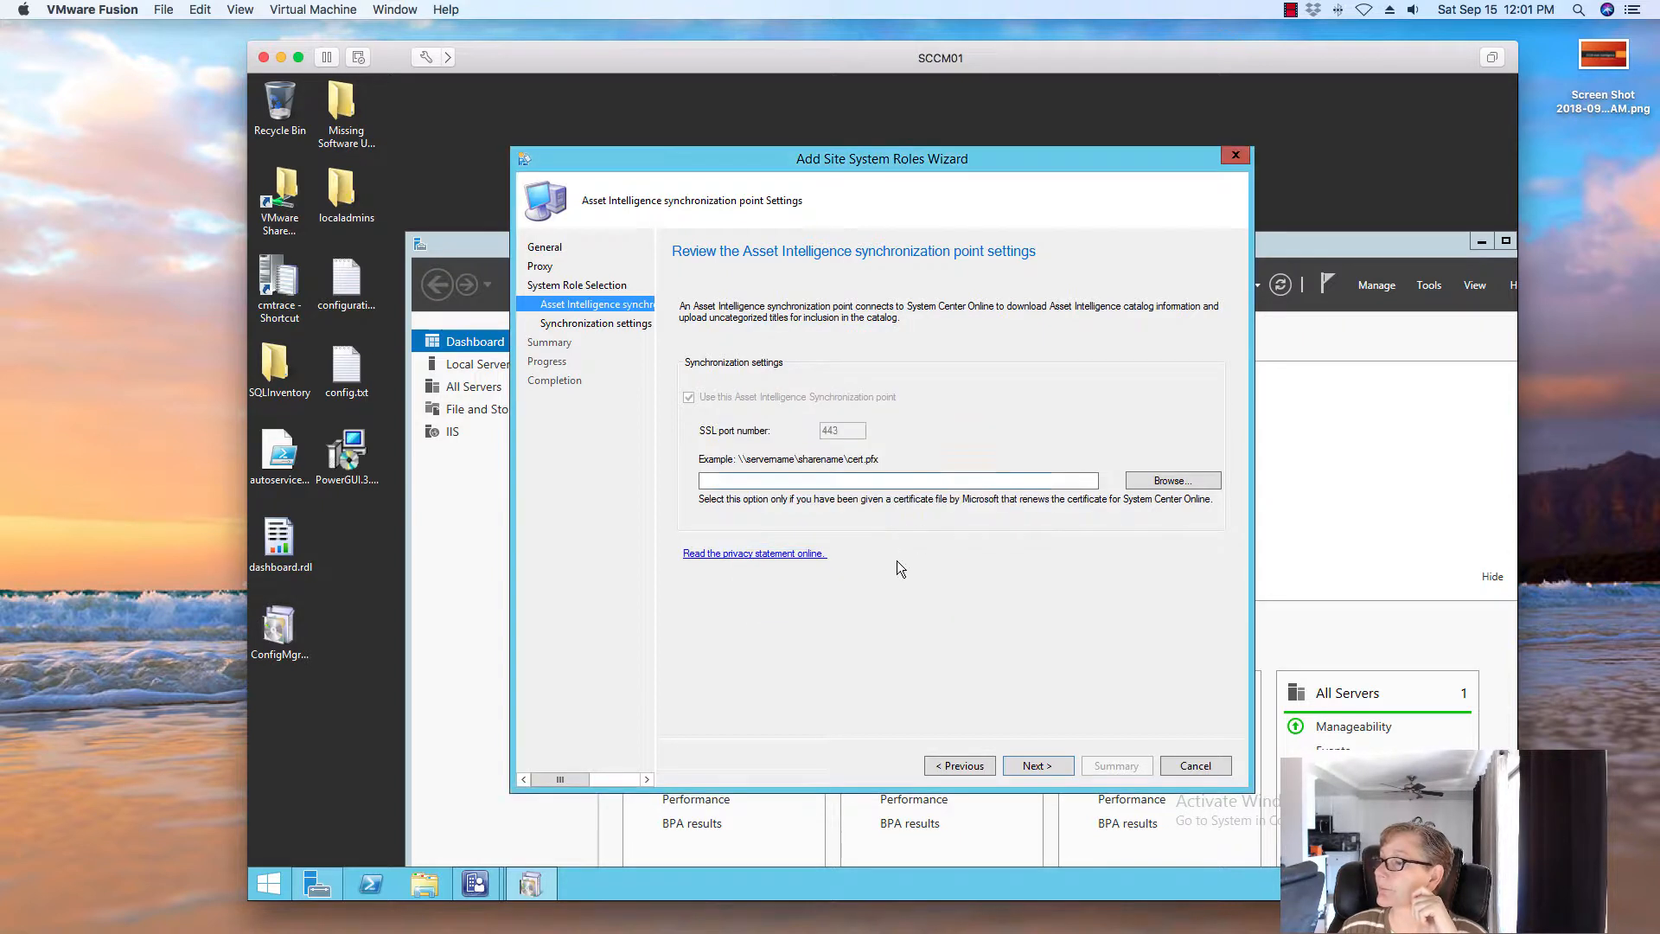
Check the .pfx certificate name on SCCM (E:) and start the certificate path with \\sccm0
left_click(422, 884)
double_click(562, 597)
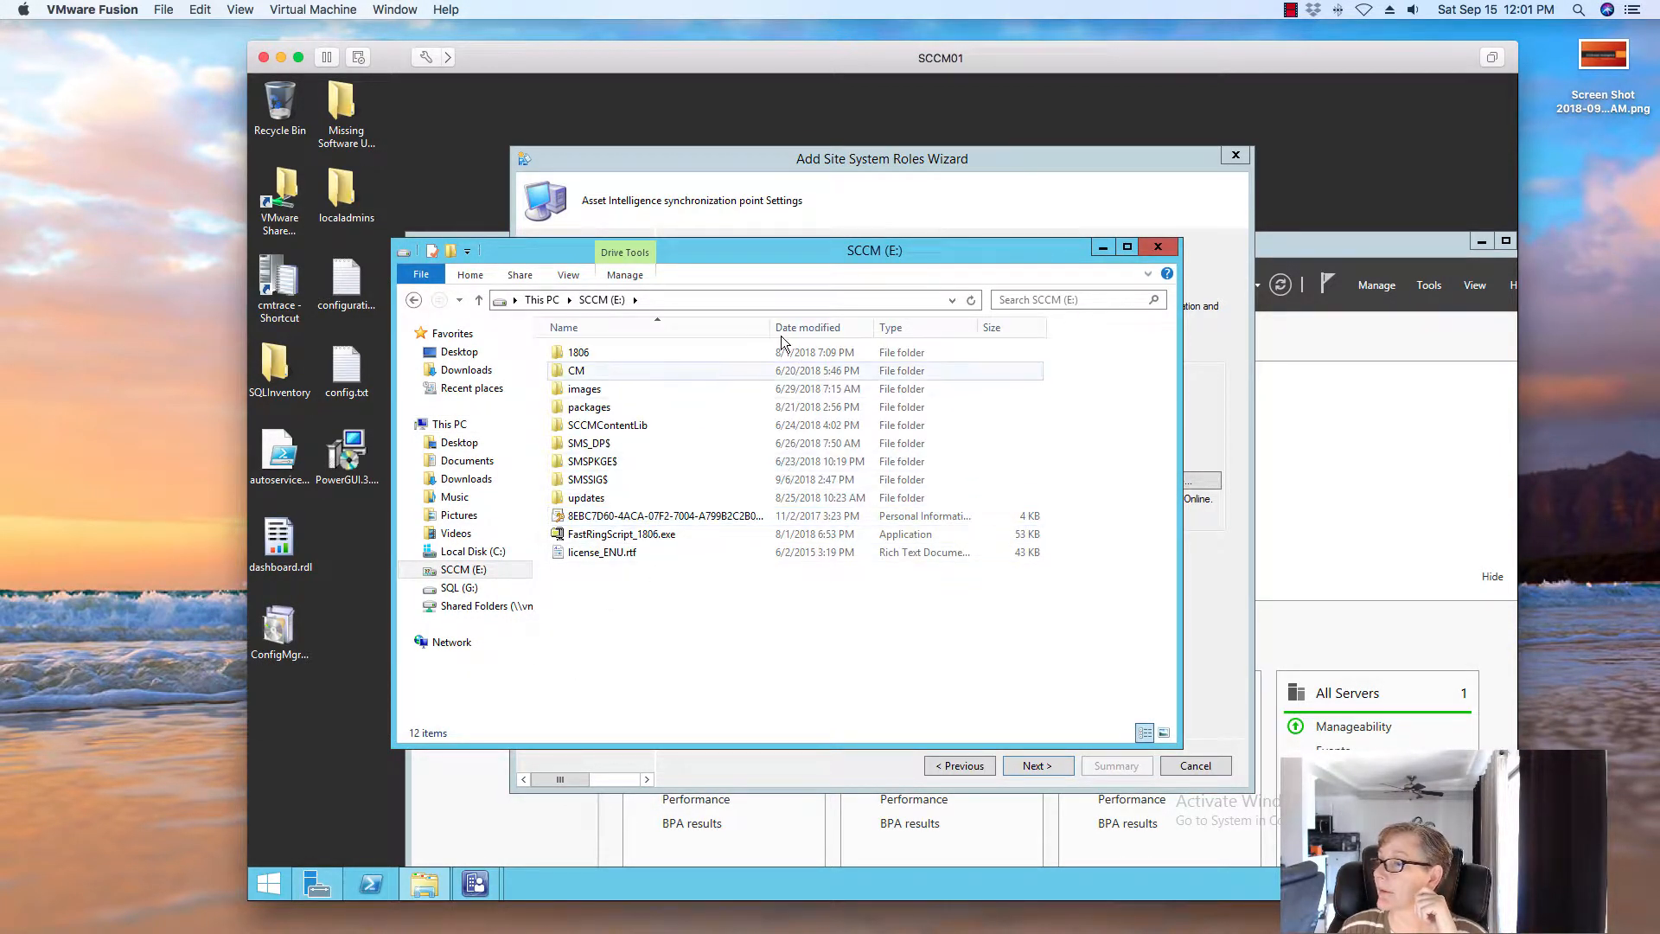
left_click_drag(771, 327, 848, 327)
left_click(708, 516)
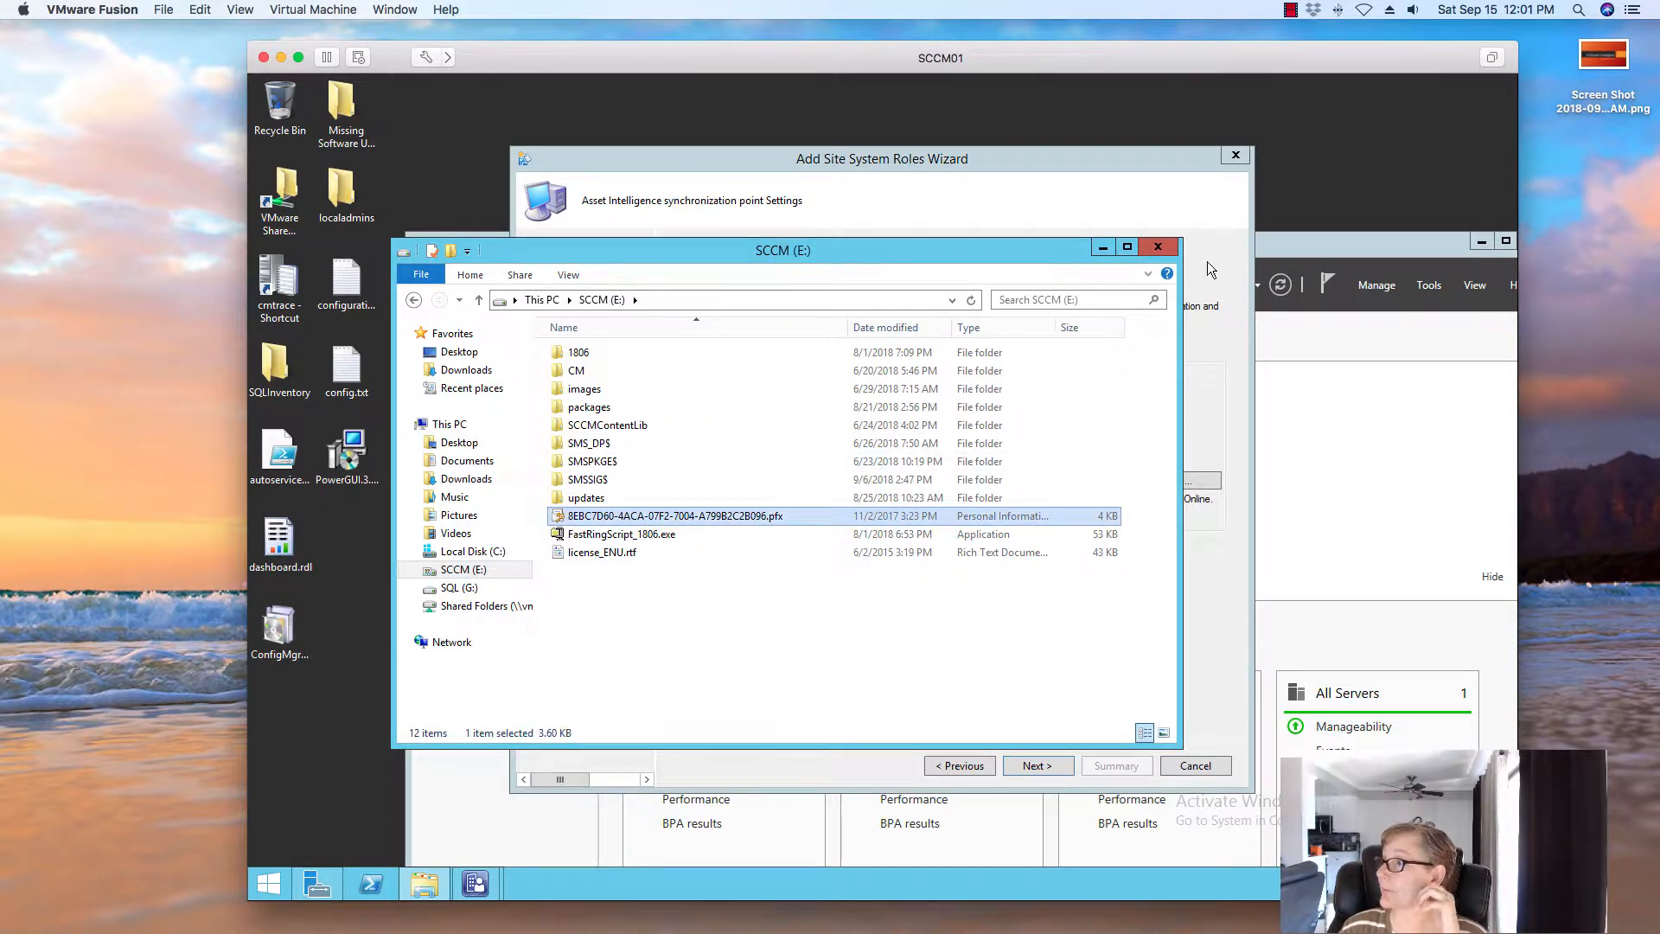
left_click(1158, 248)
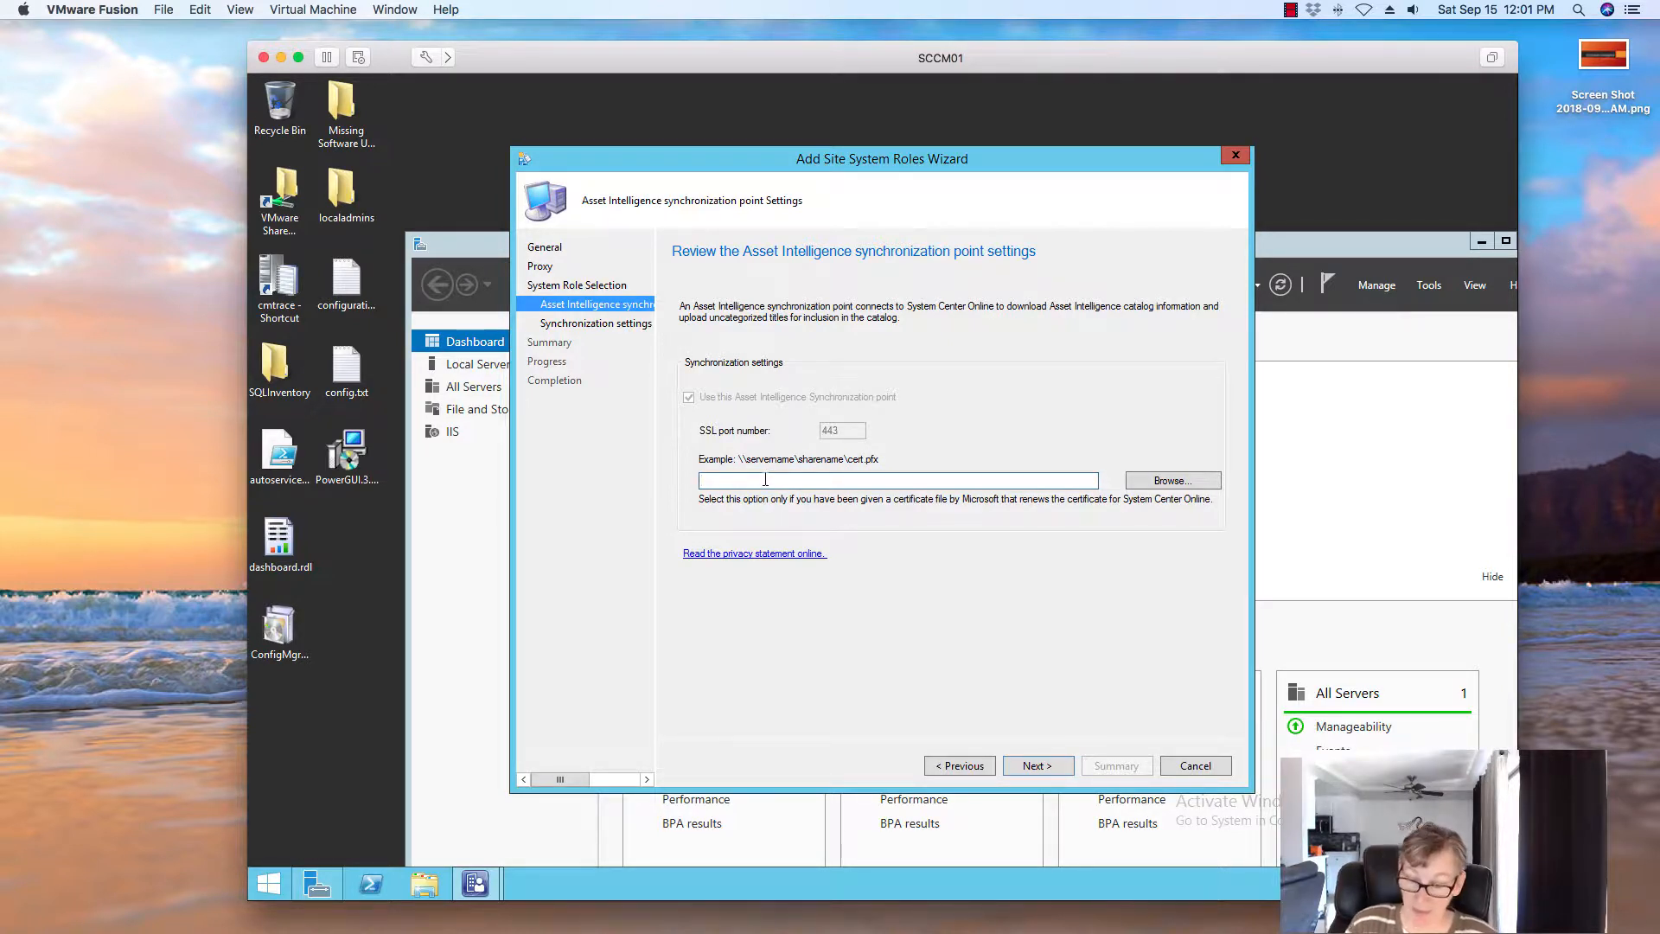
left_click(765, 480)
type("\\\\sccm01\\")
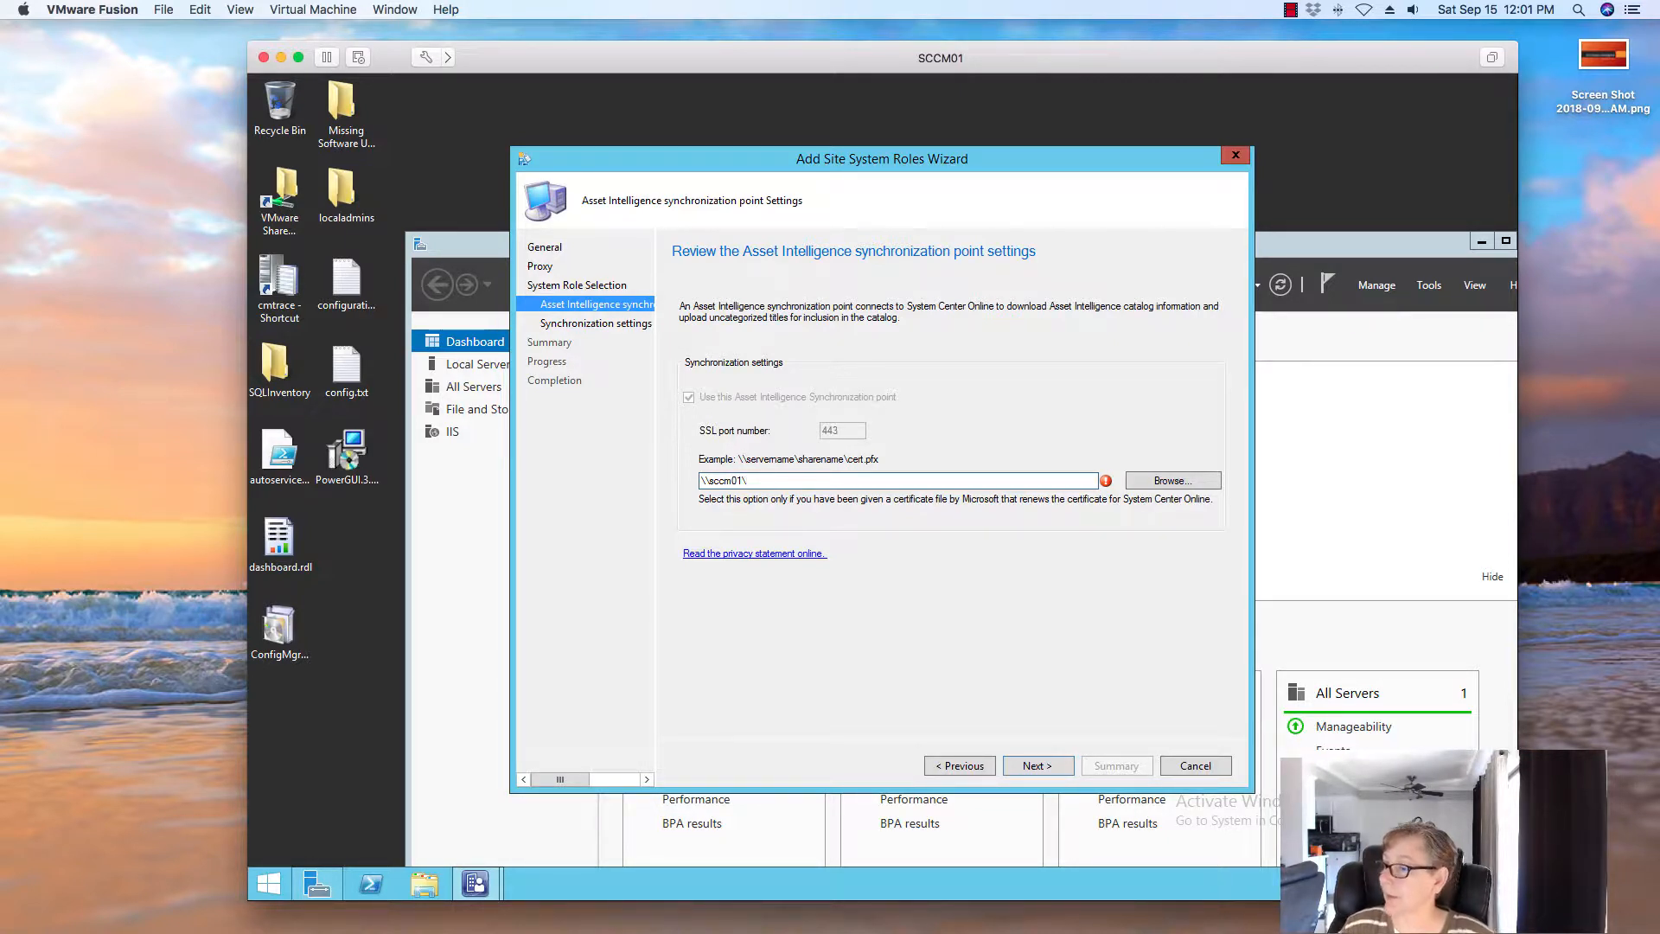
Copy the .pfx certificate from SCCM (E:) into the E:\packages folder
left_click(431, 896)
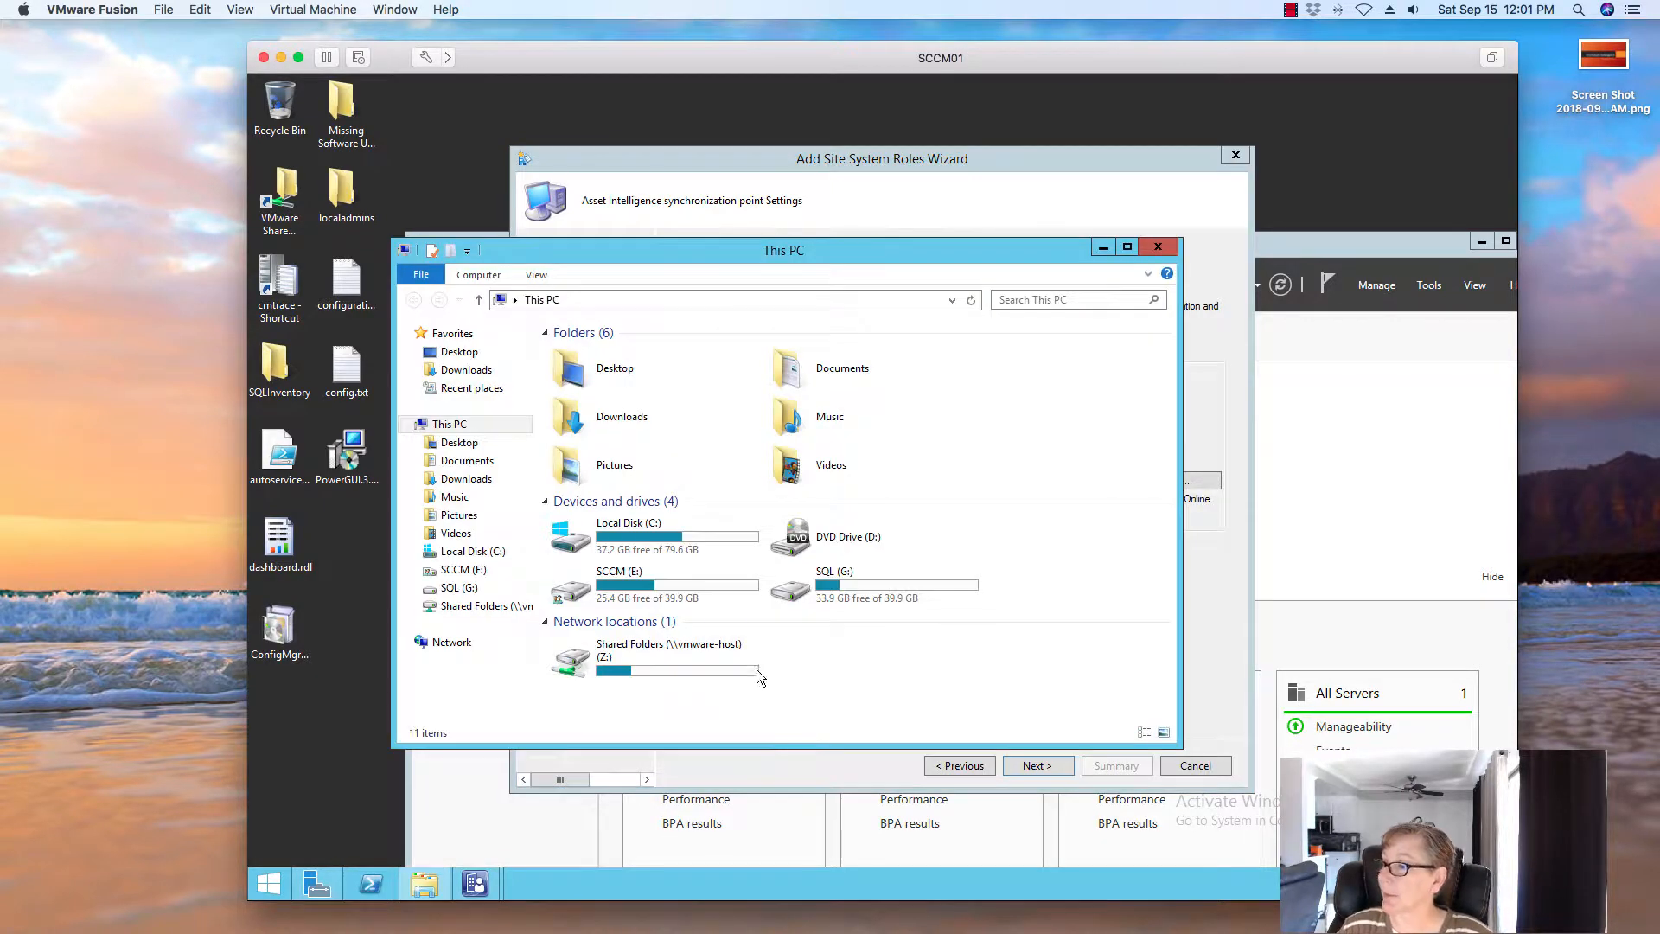
double_click(593, 603)
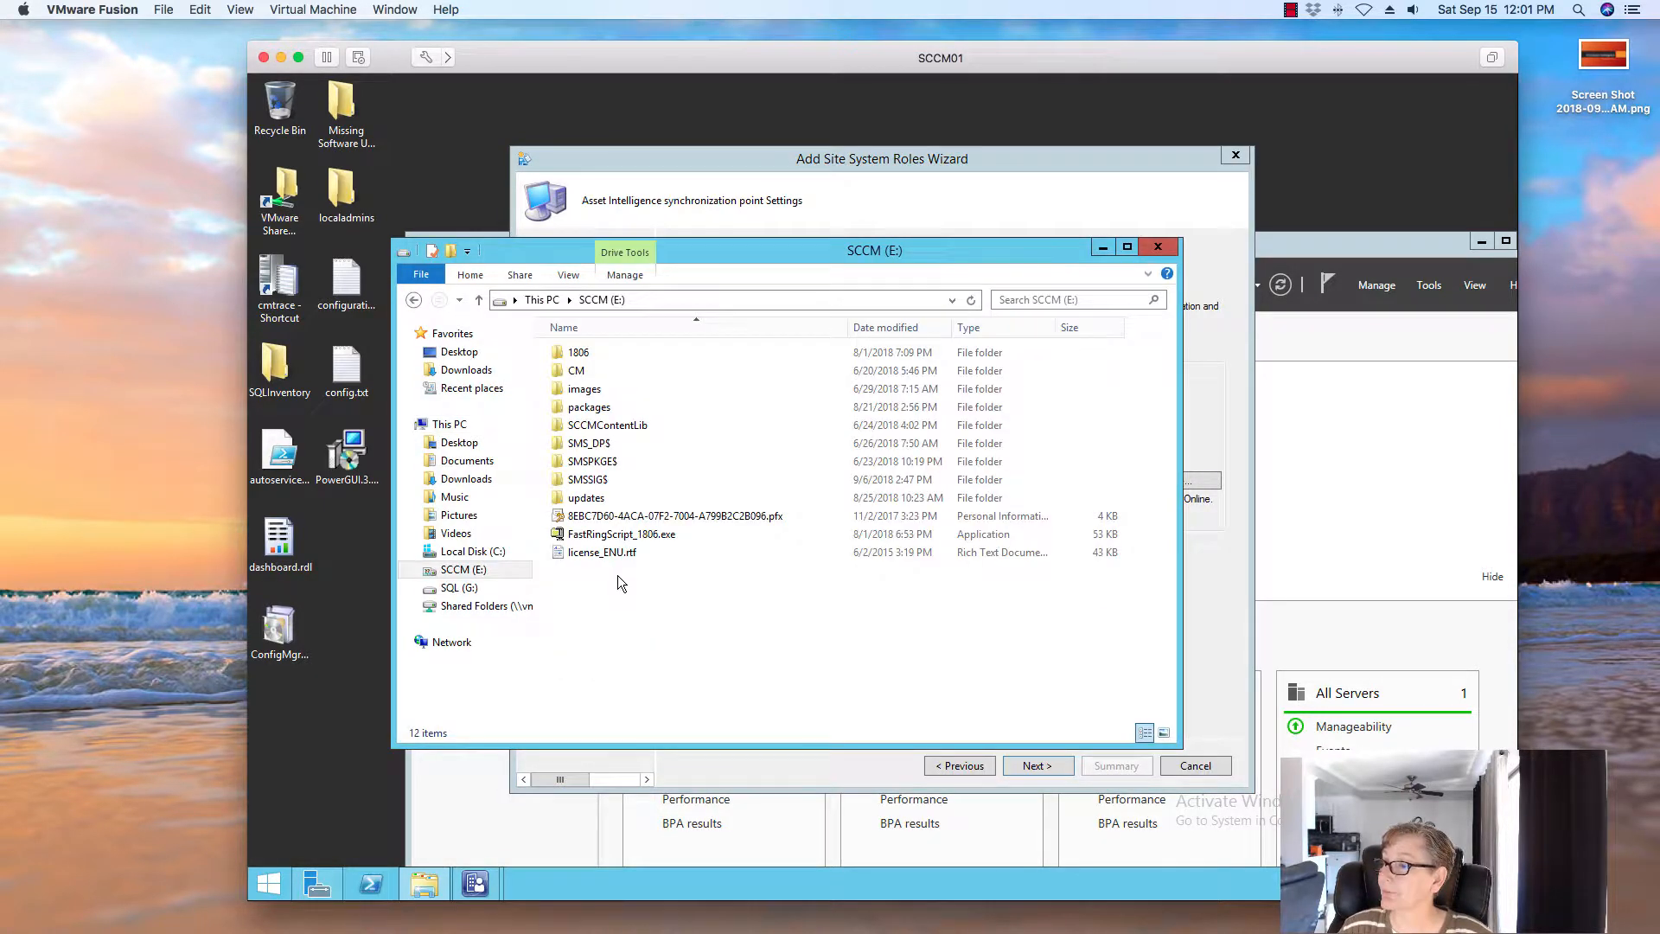
left_click(599, 517)
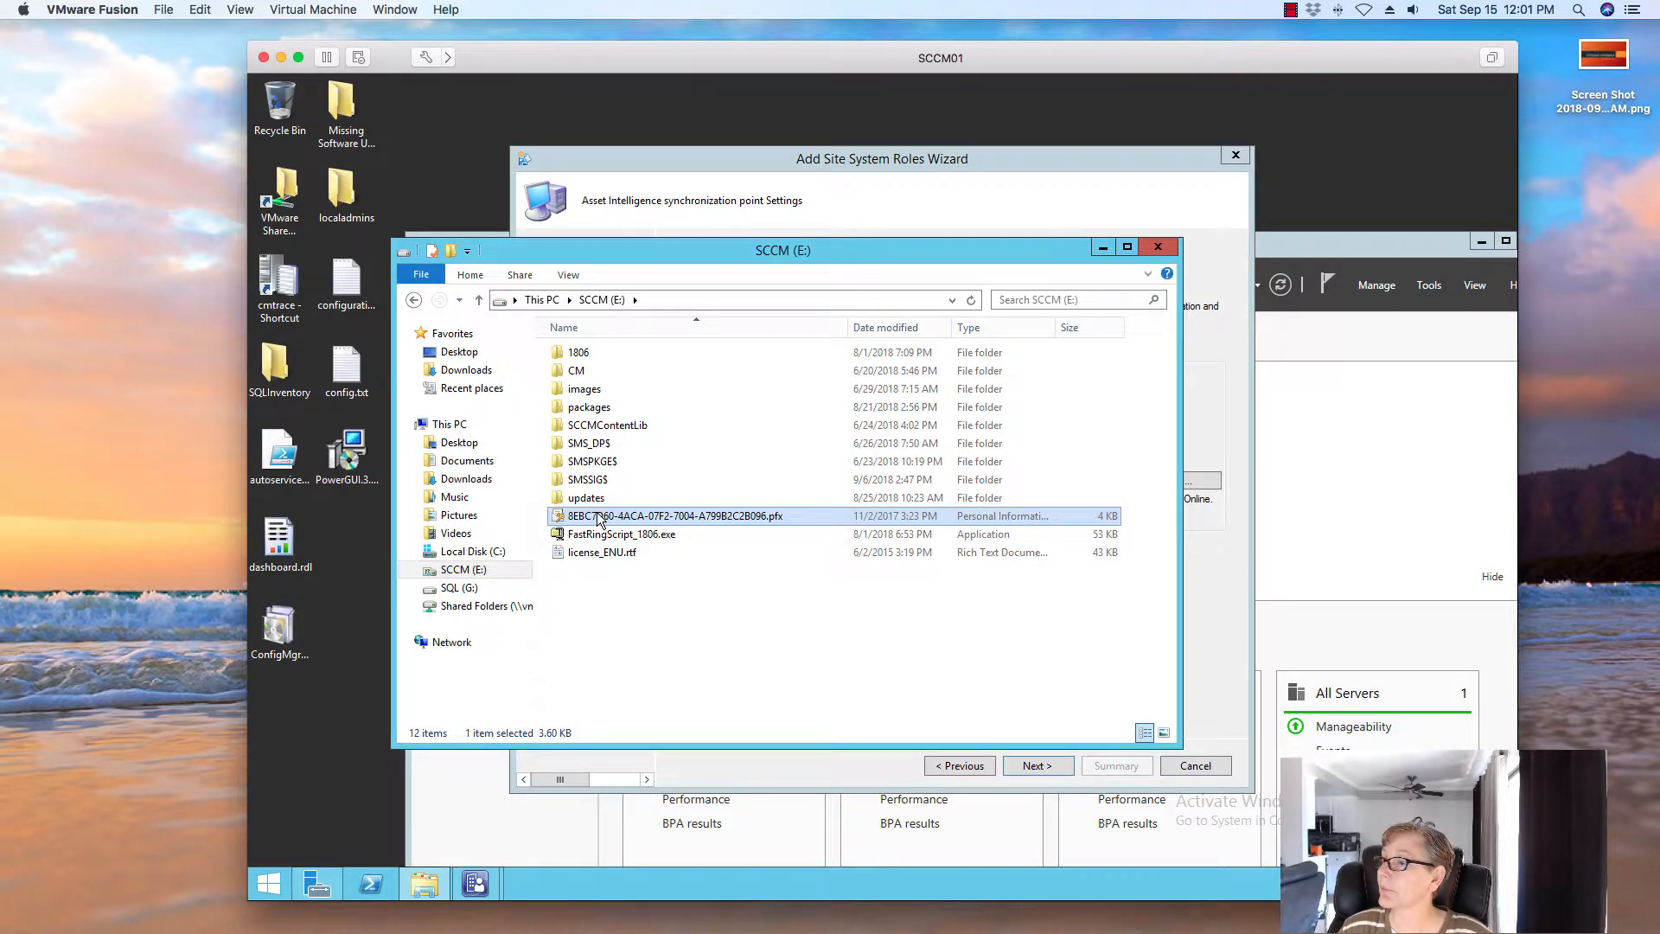
right_click(600, 517)
left_click(631, 679)
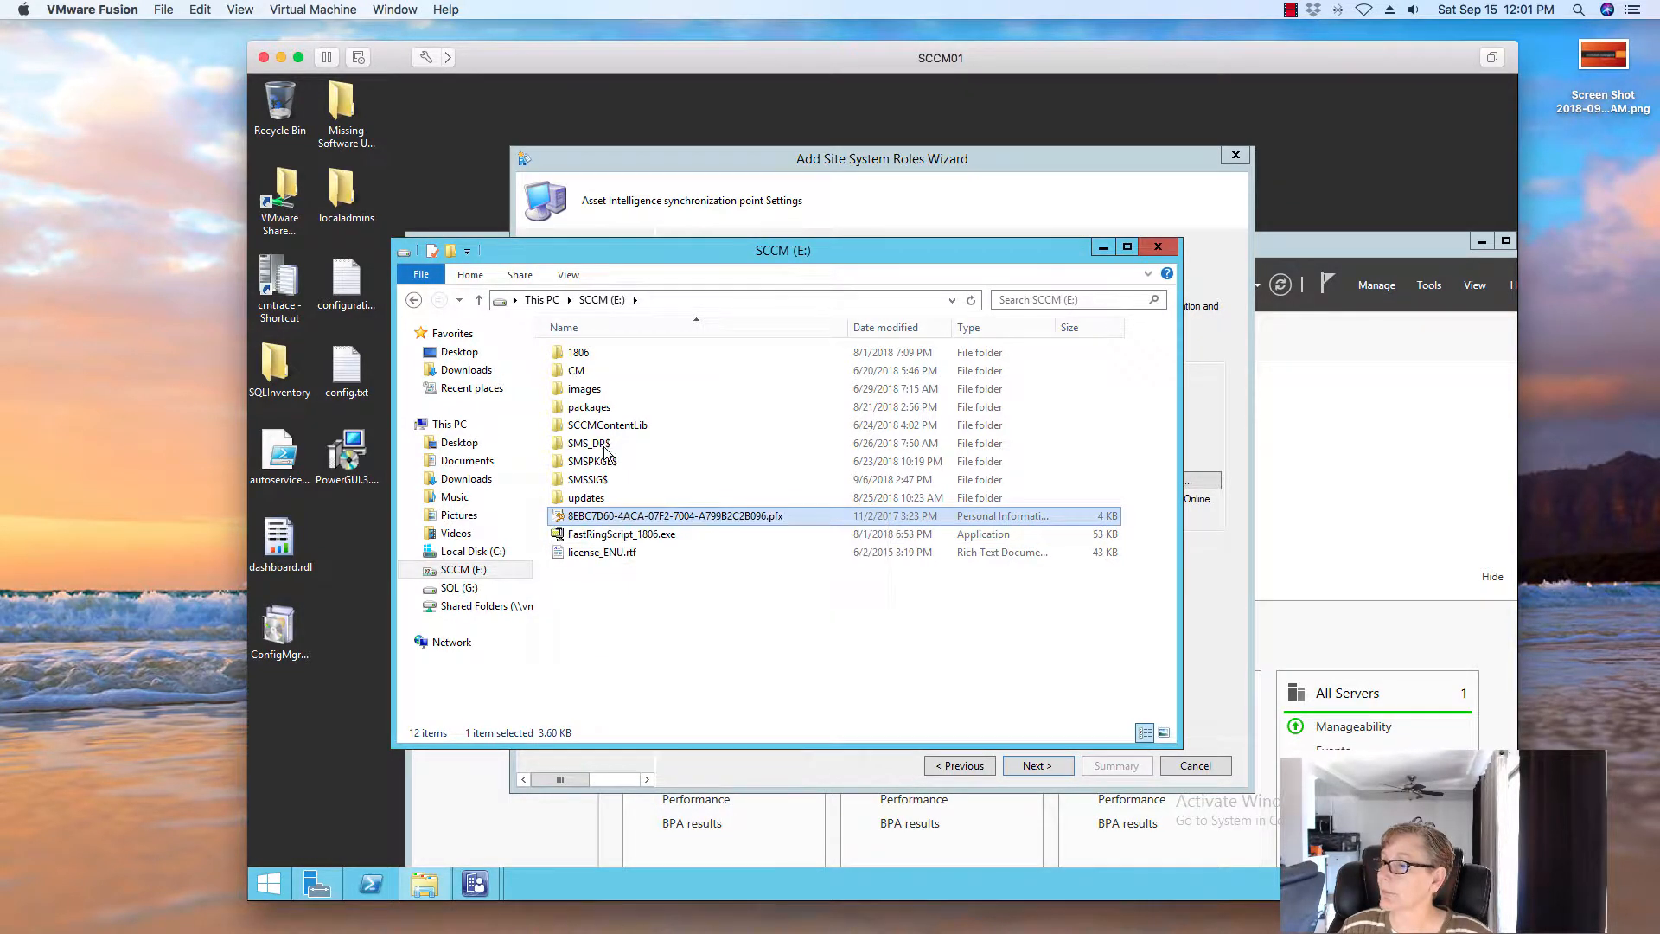
double_click(590, 408)
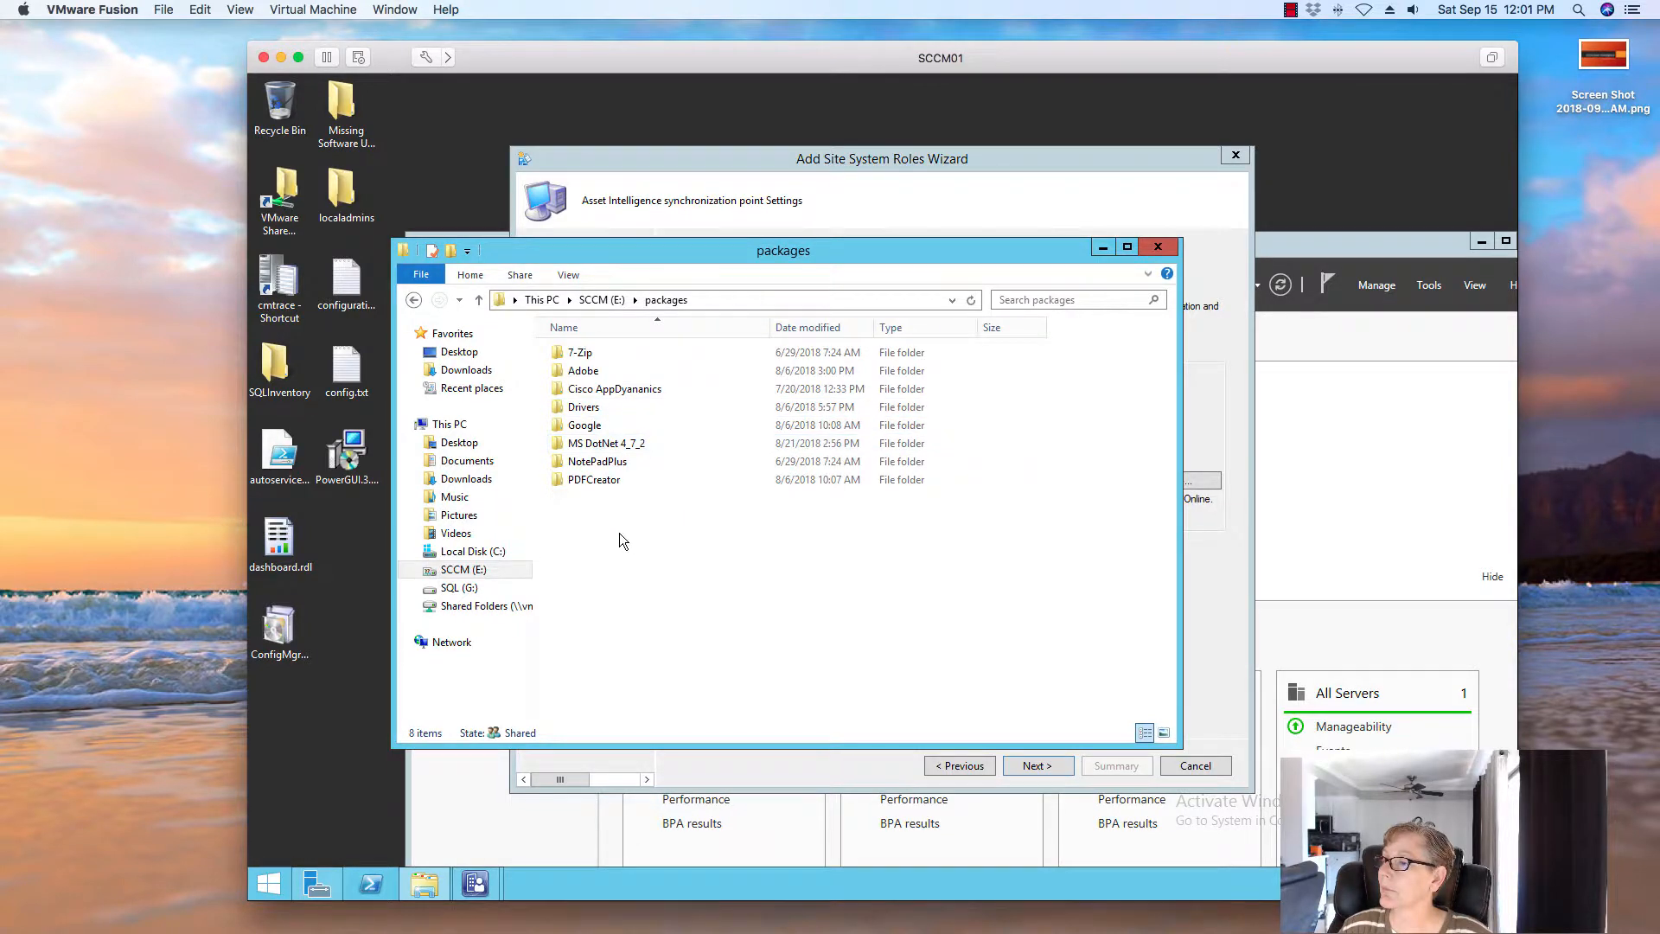
right_click(620, 533)
left_click(657, 648)
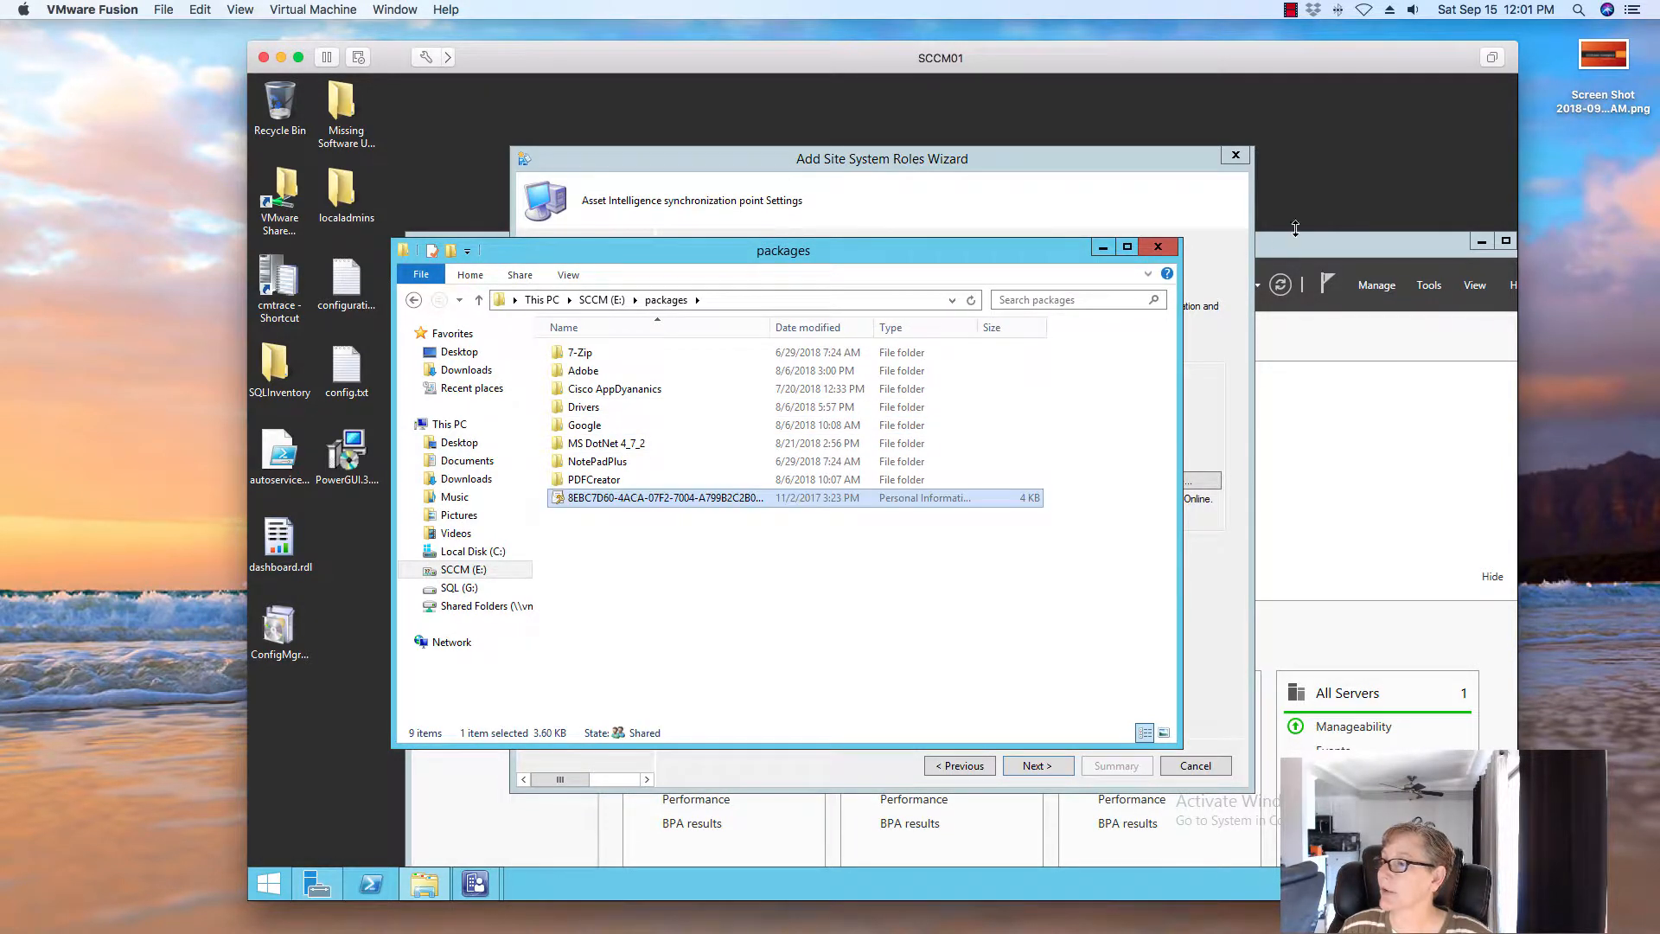
left_click(1159, 248)
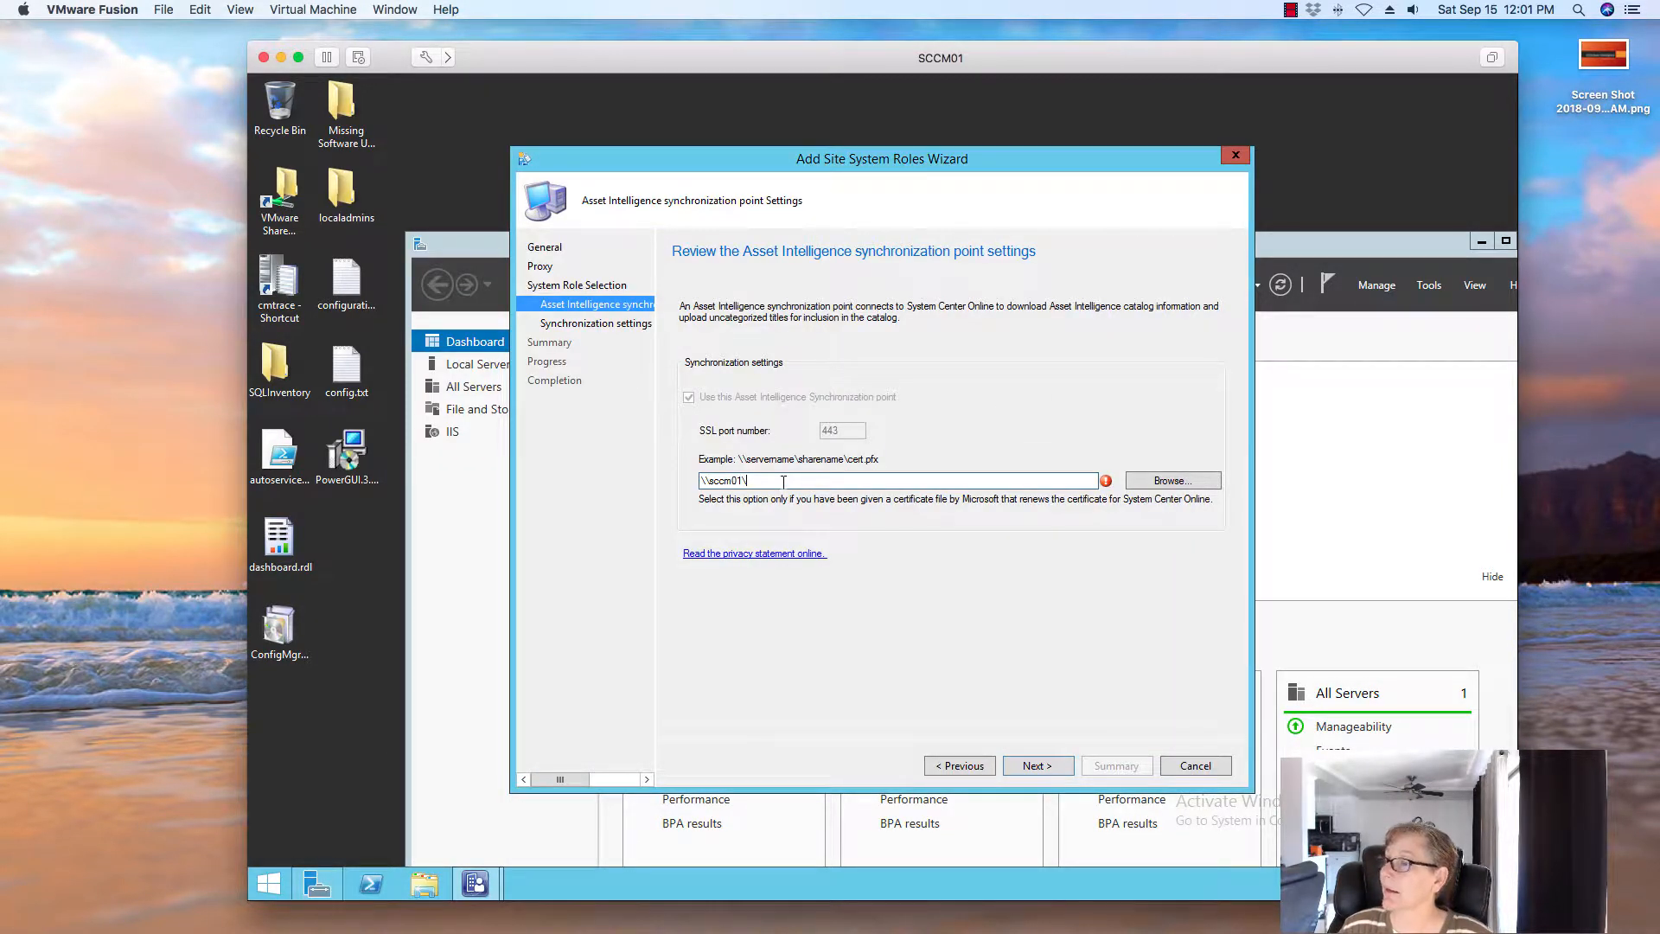
Extend the certificate path to \\sccm01\pacakges\ and cancel the empty ClientUpgrade browse dialog
type("pacakges\\")
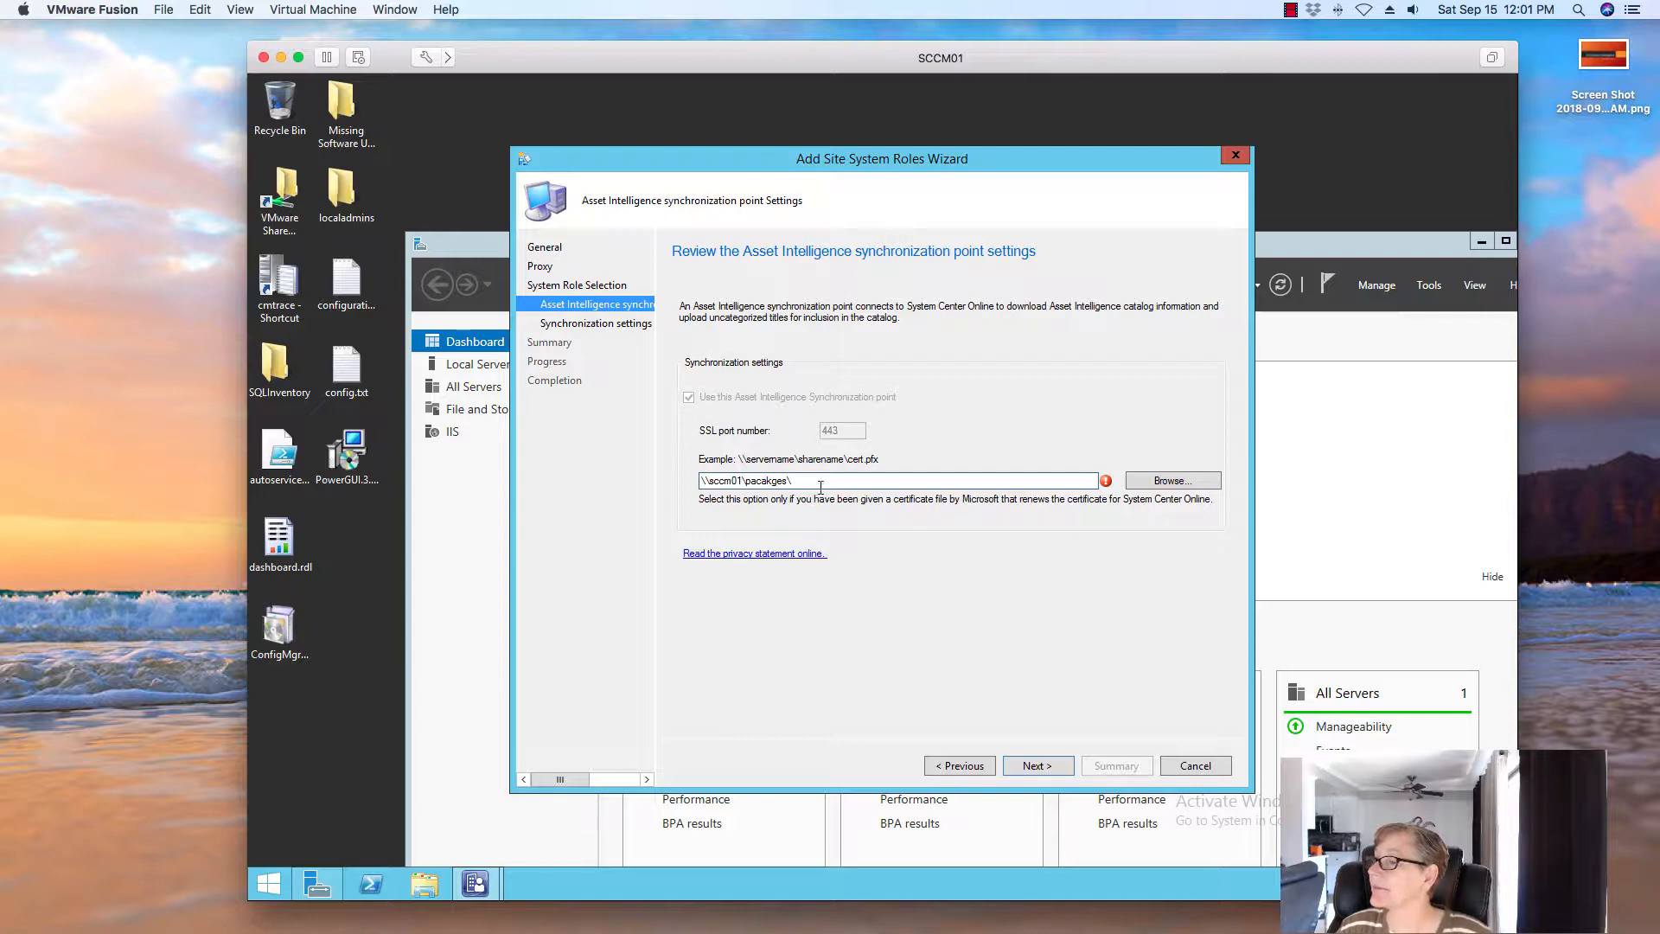
left_click(1159, 483)
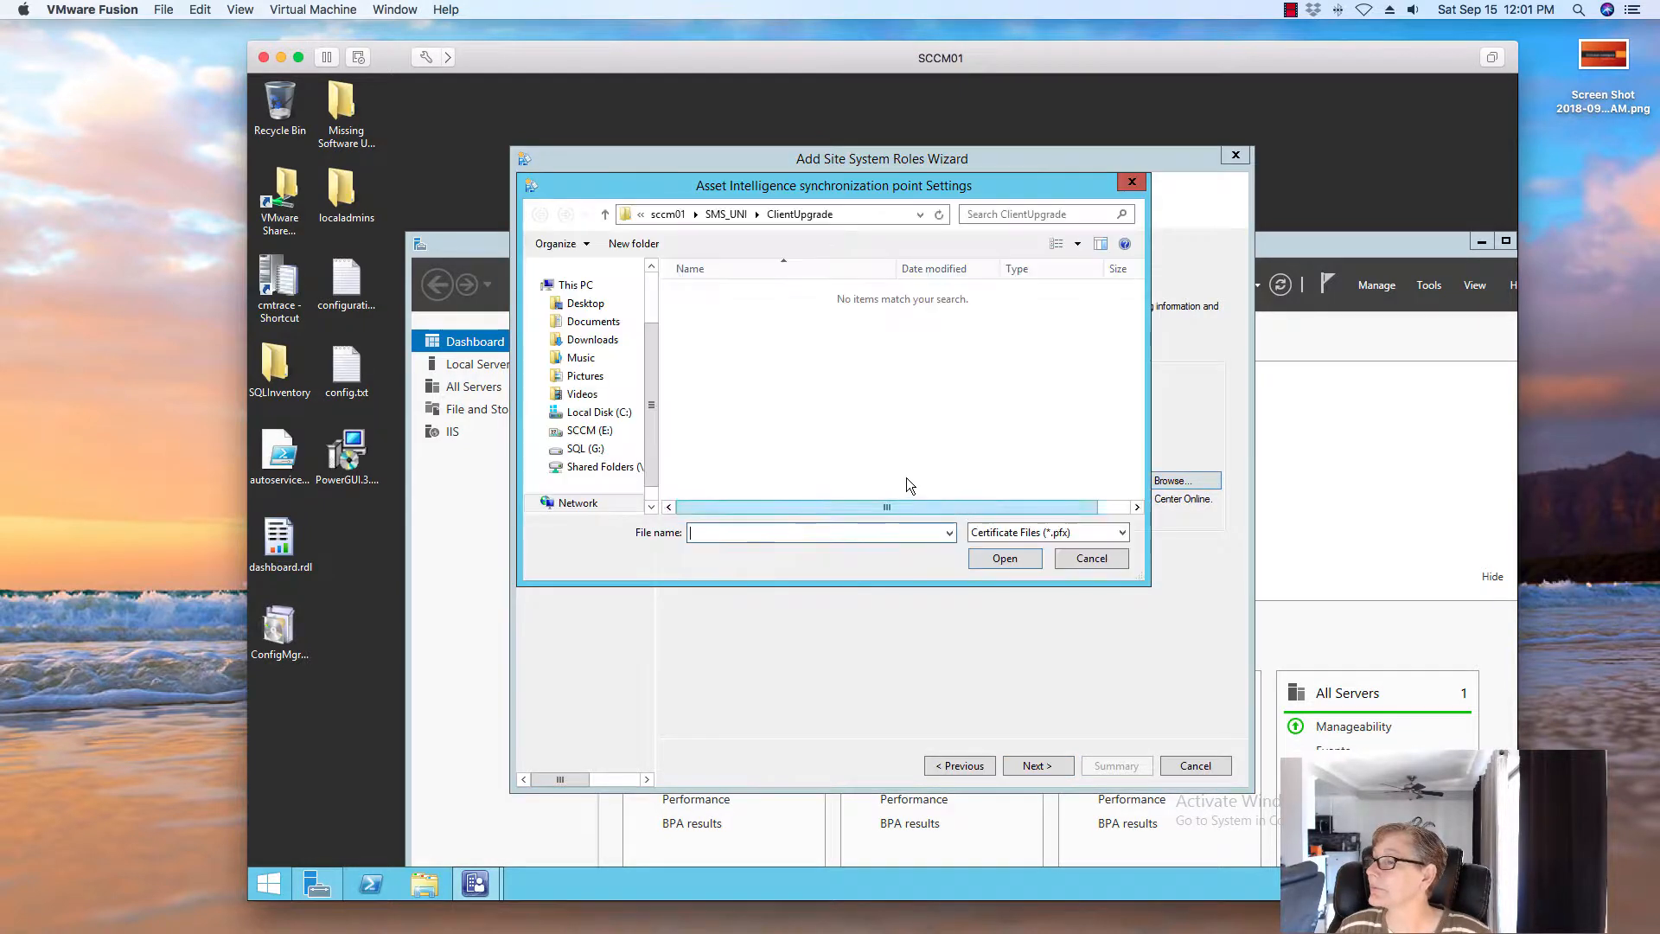
left_click(1096, 562)
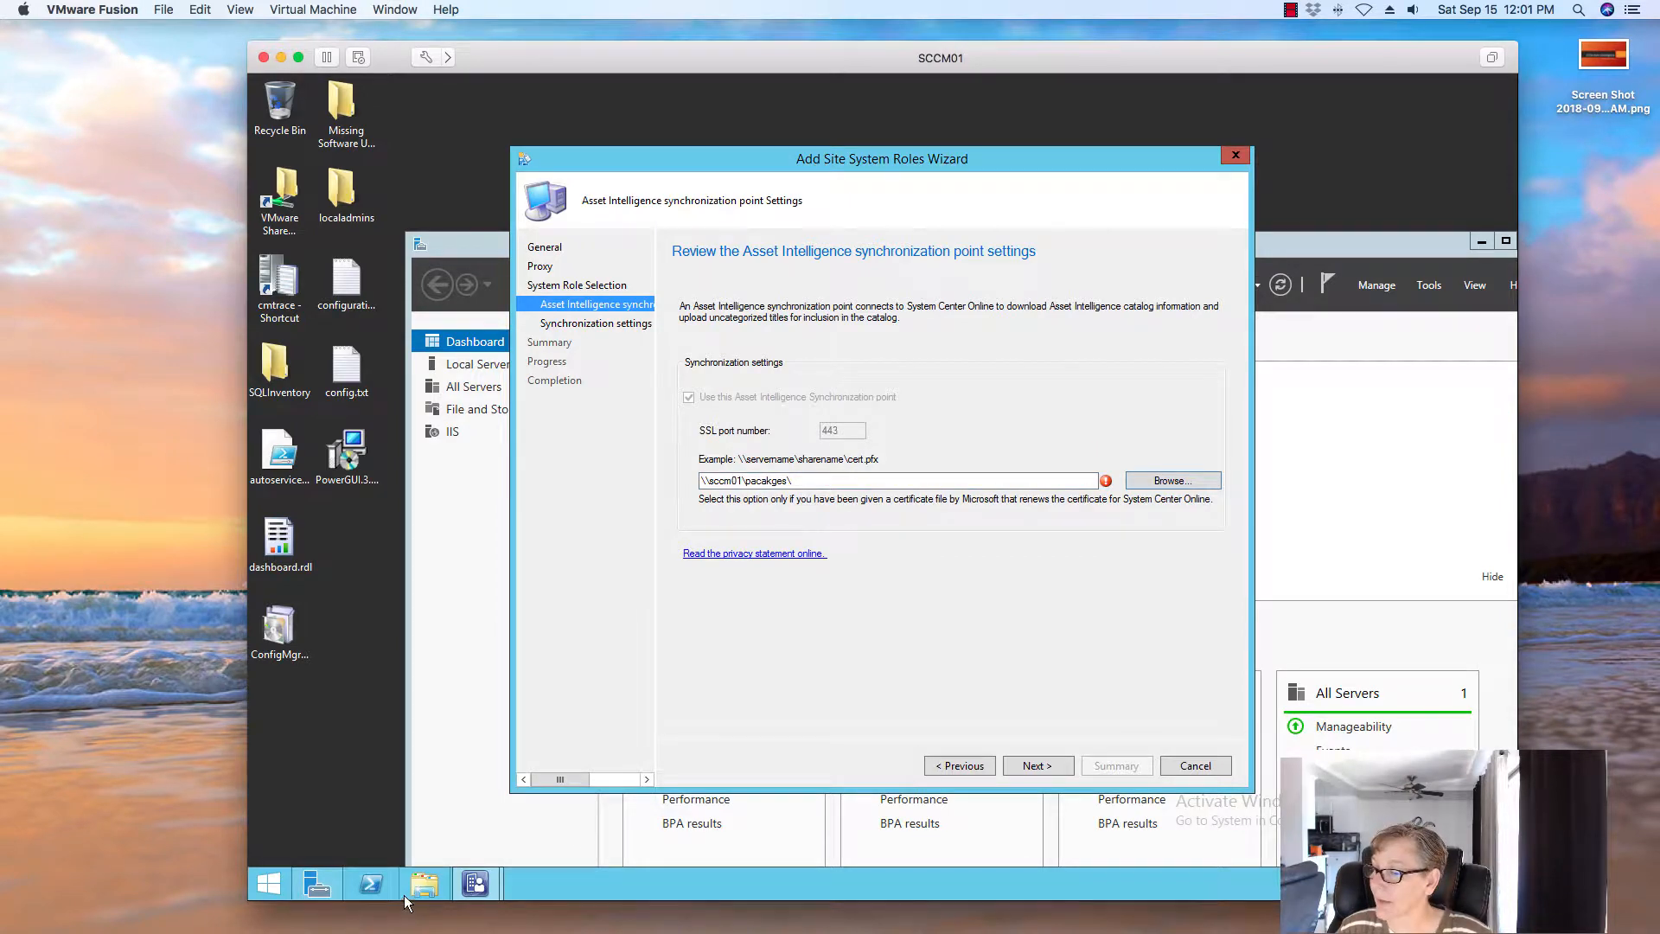
left_click(423, 883)
Review the E:\packages share's advanced sharing permissions, closing every dialog unchanged
double_click(581, 597)
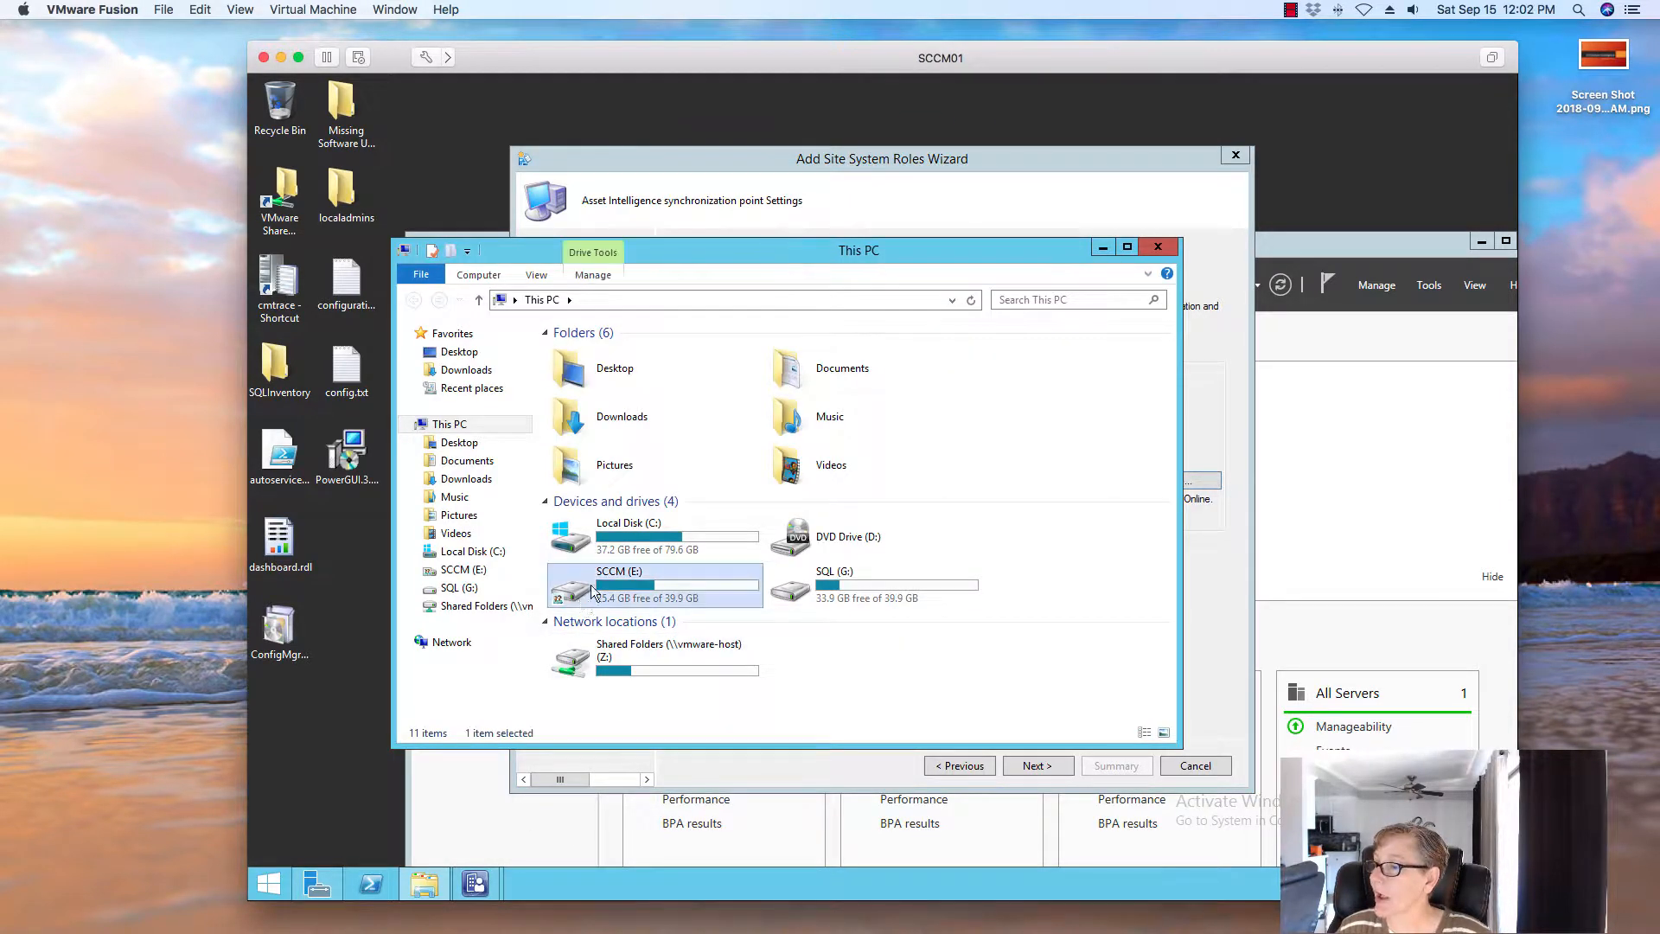
right_click(601, 412)
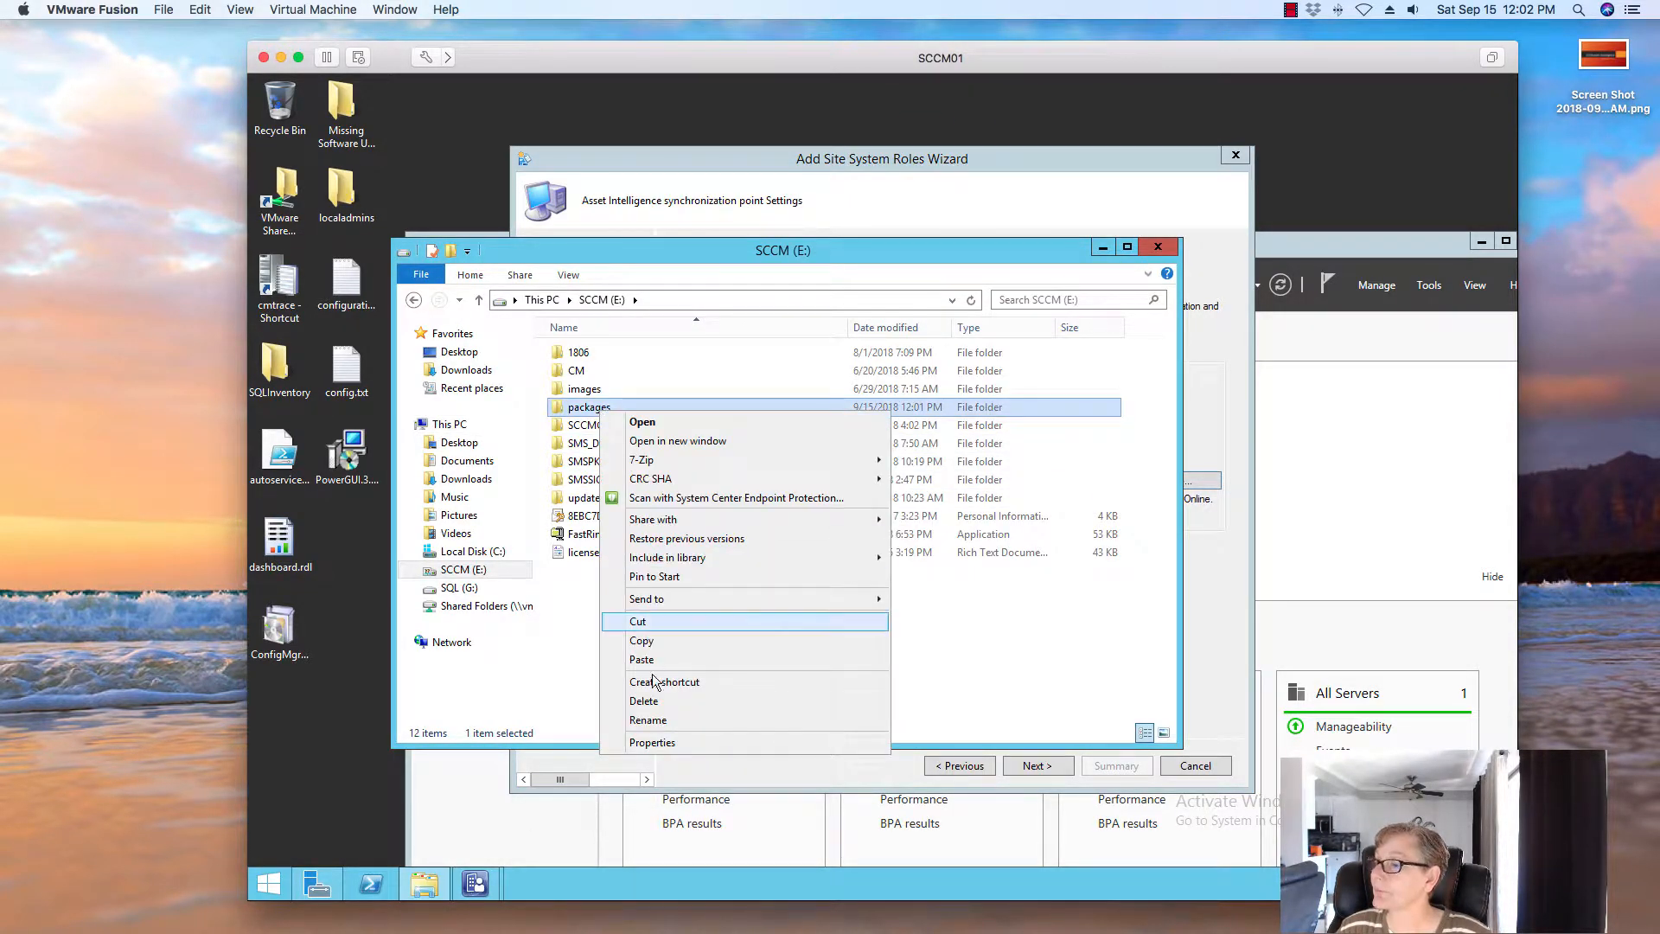
left_click(647, 743)
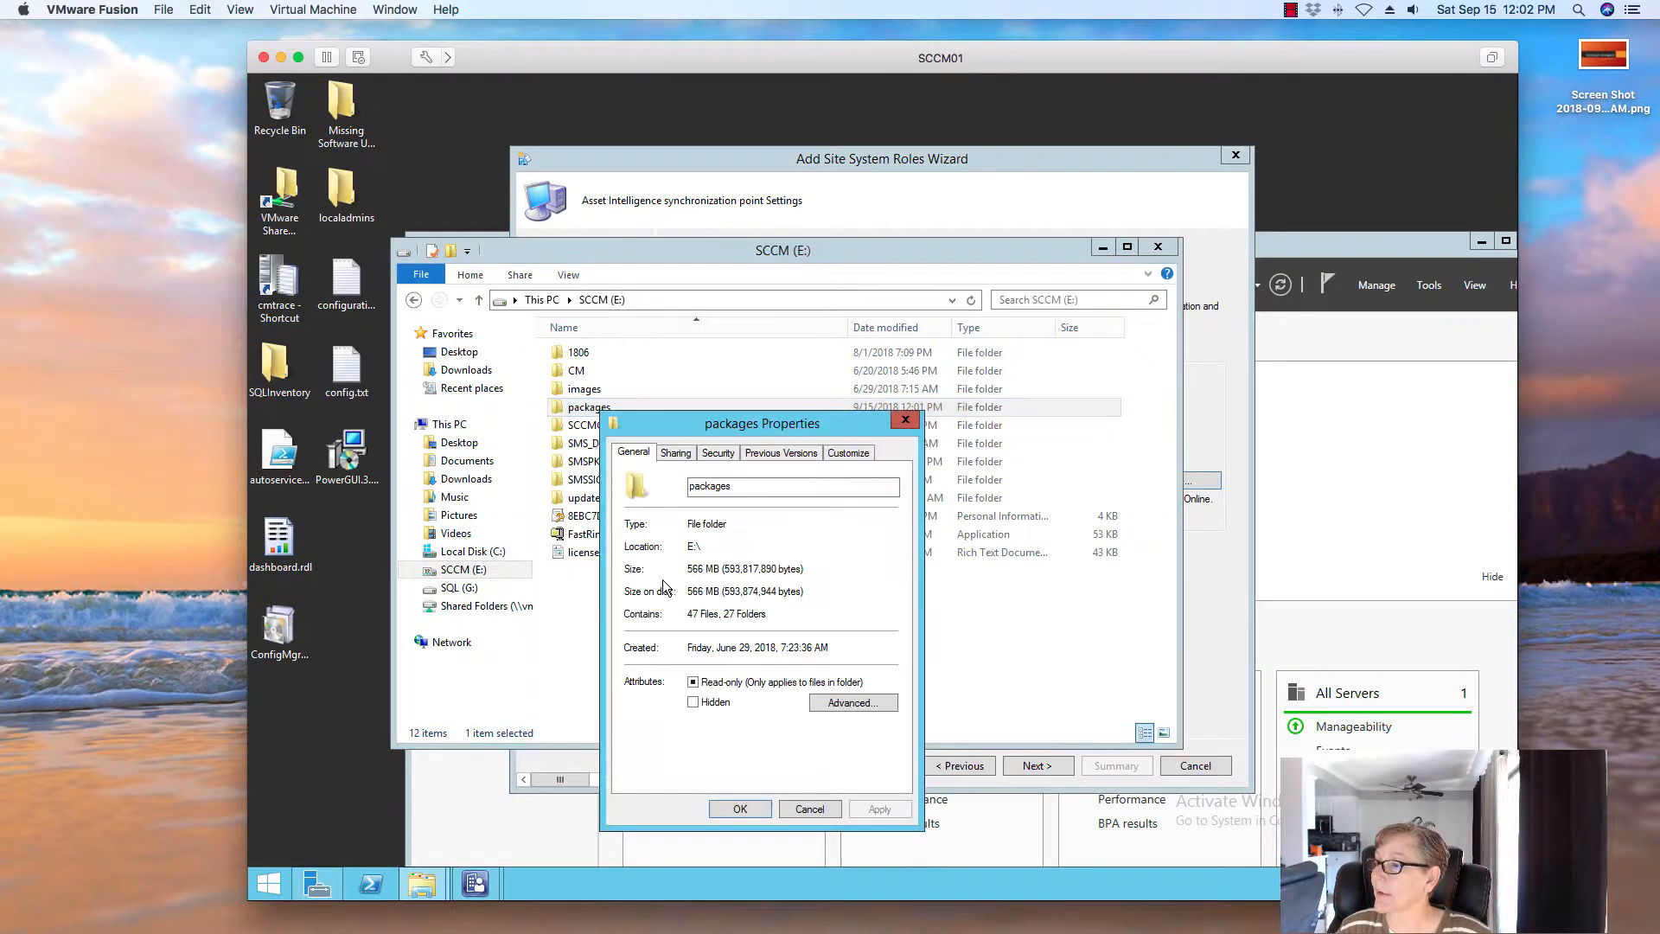
left_click(683, 452)
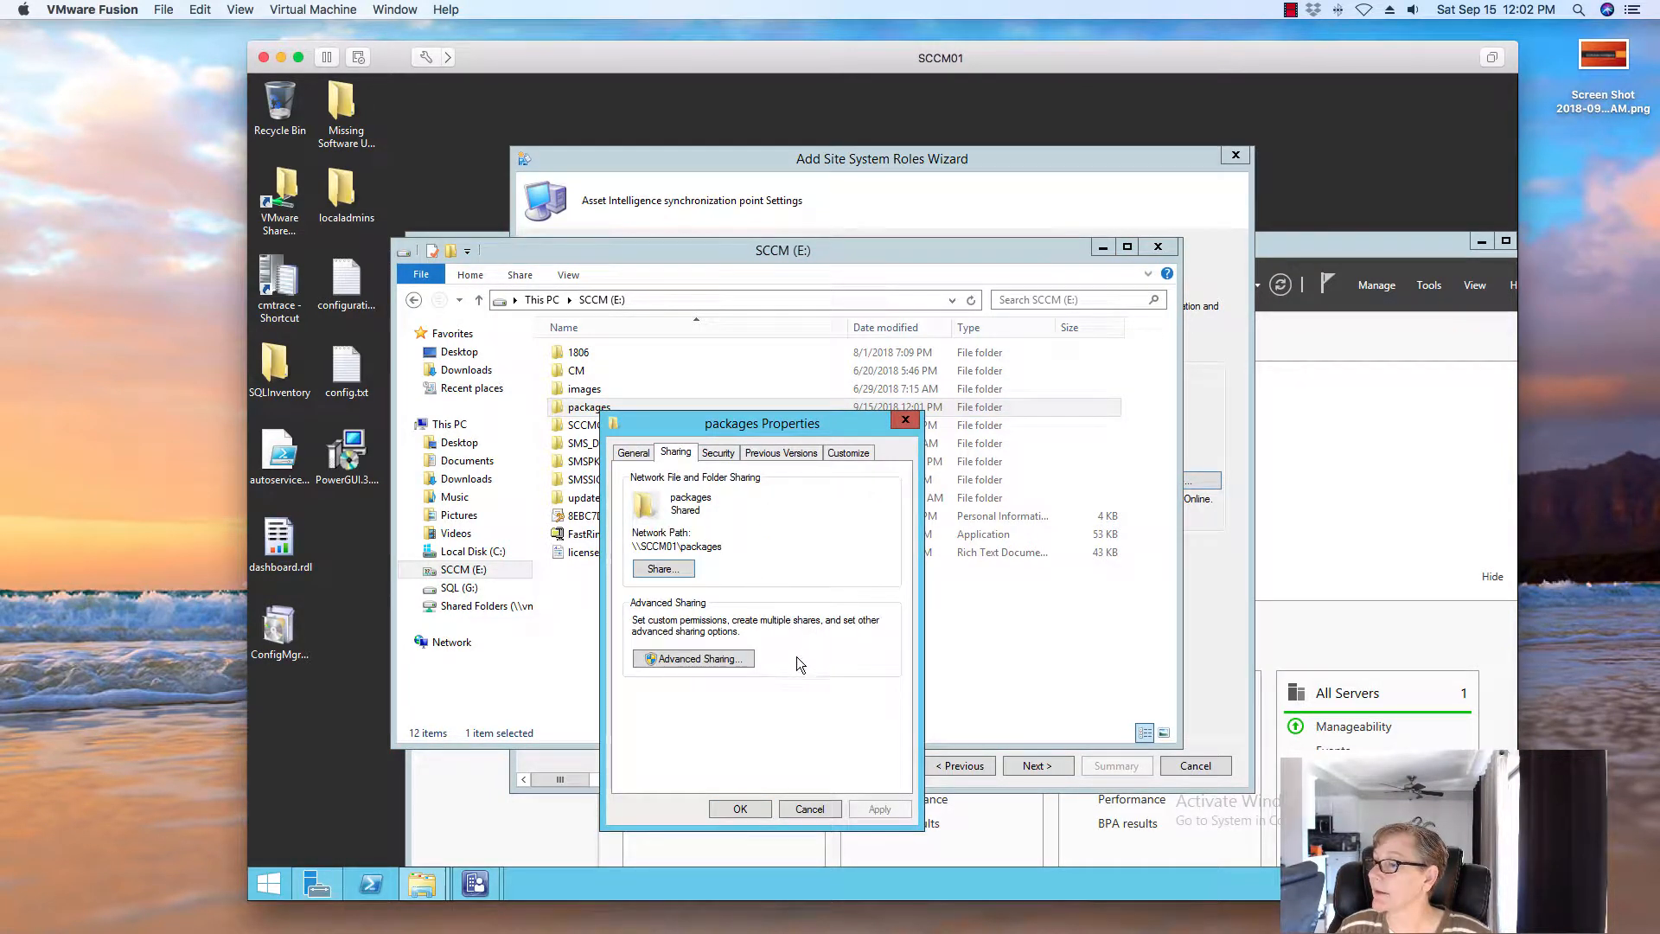
left_click(709, 659)
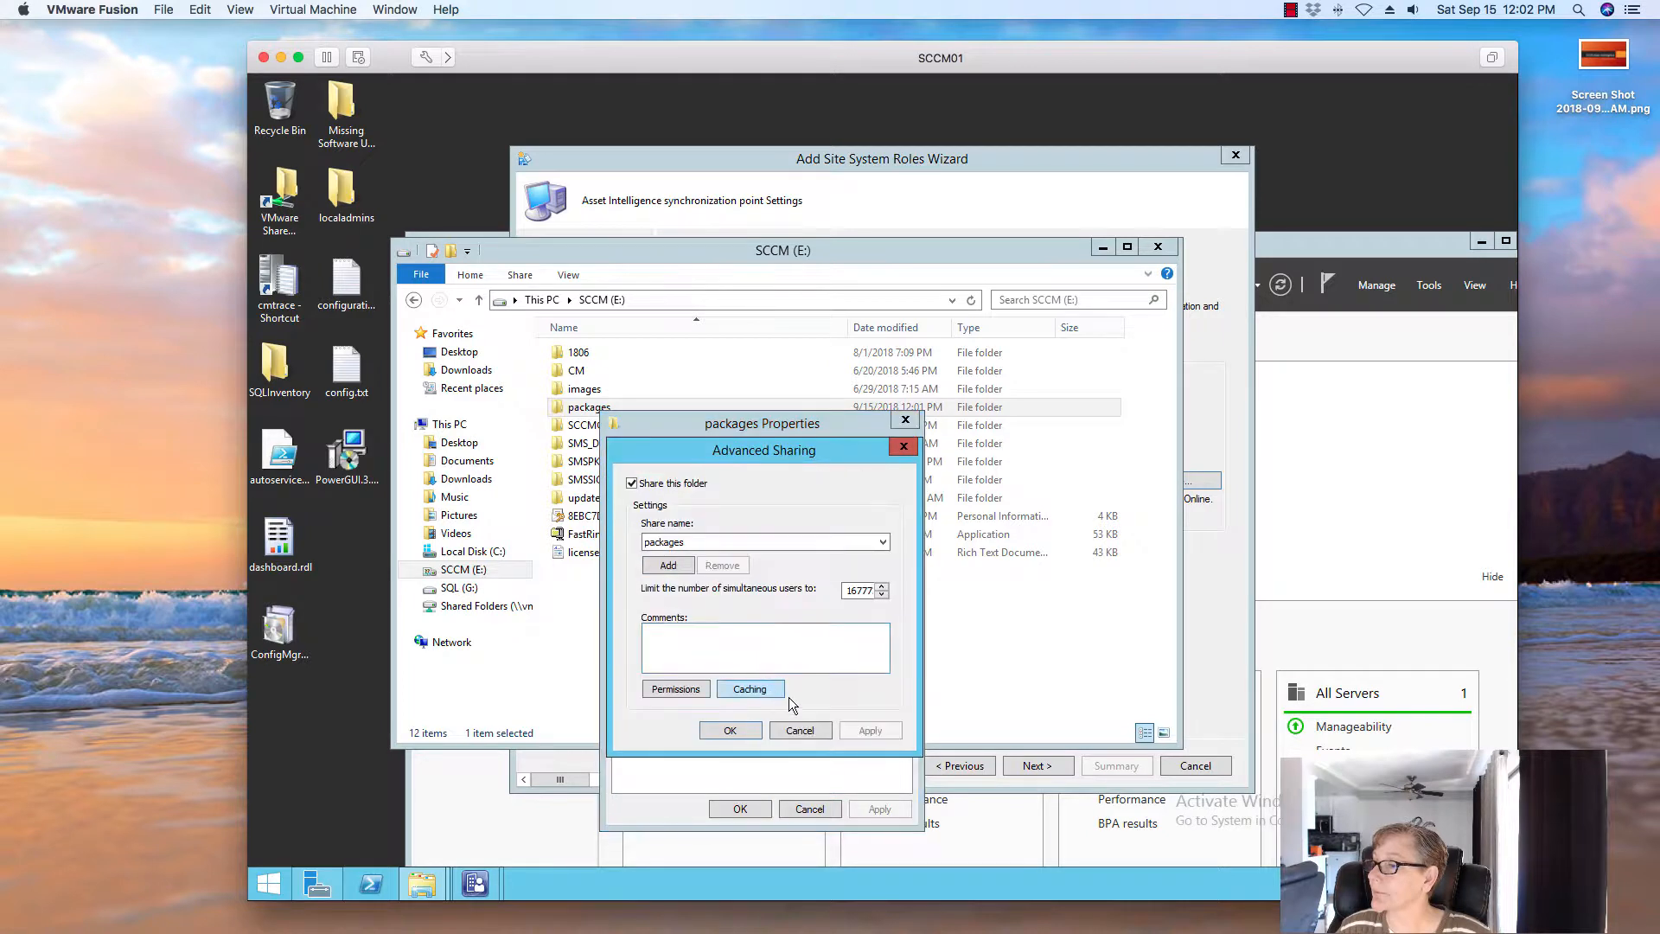
left_click(694, 690)
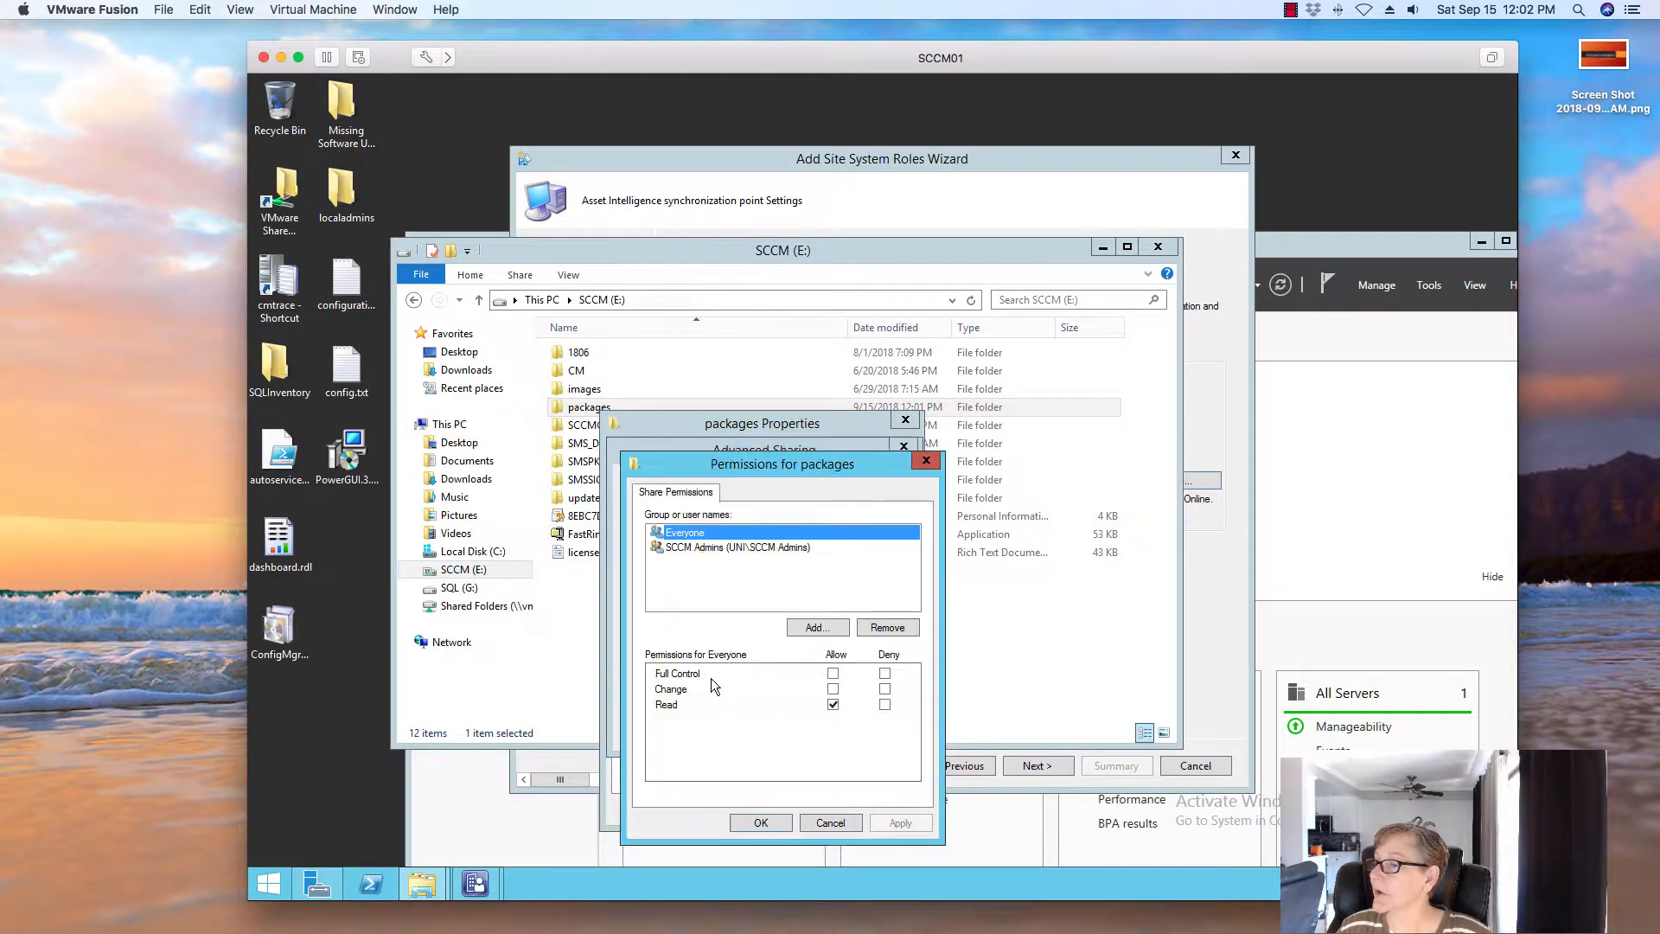
left_click(834, 822)
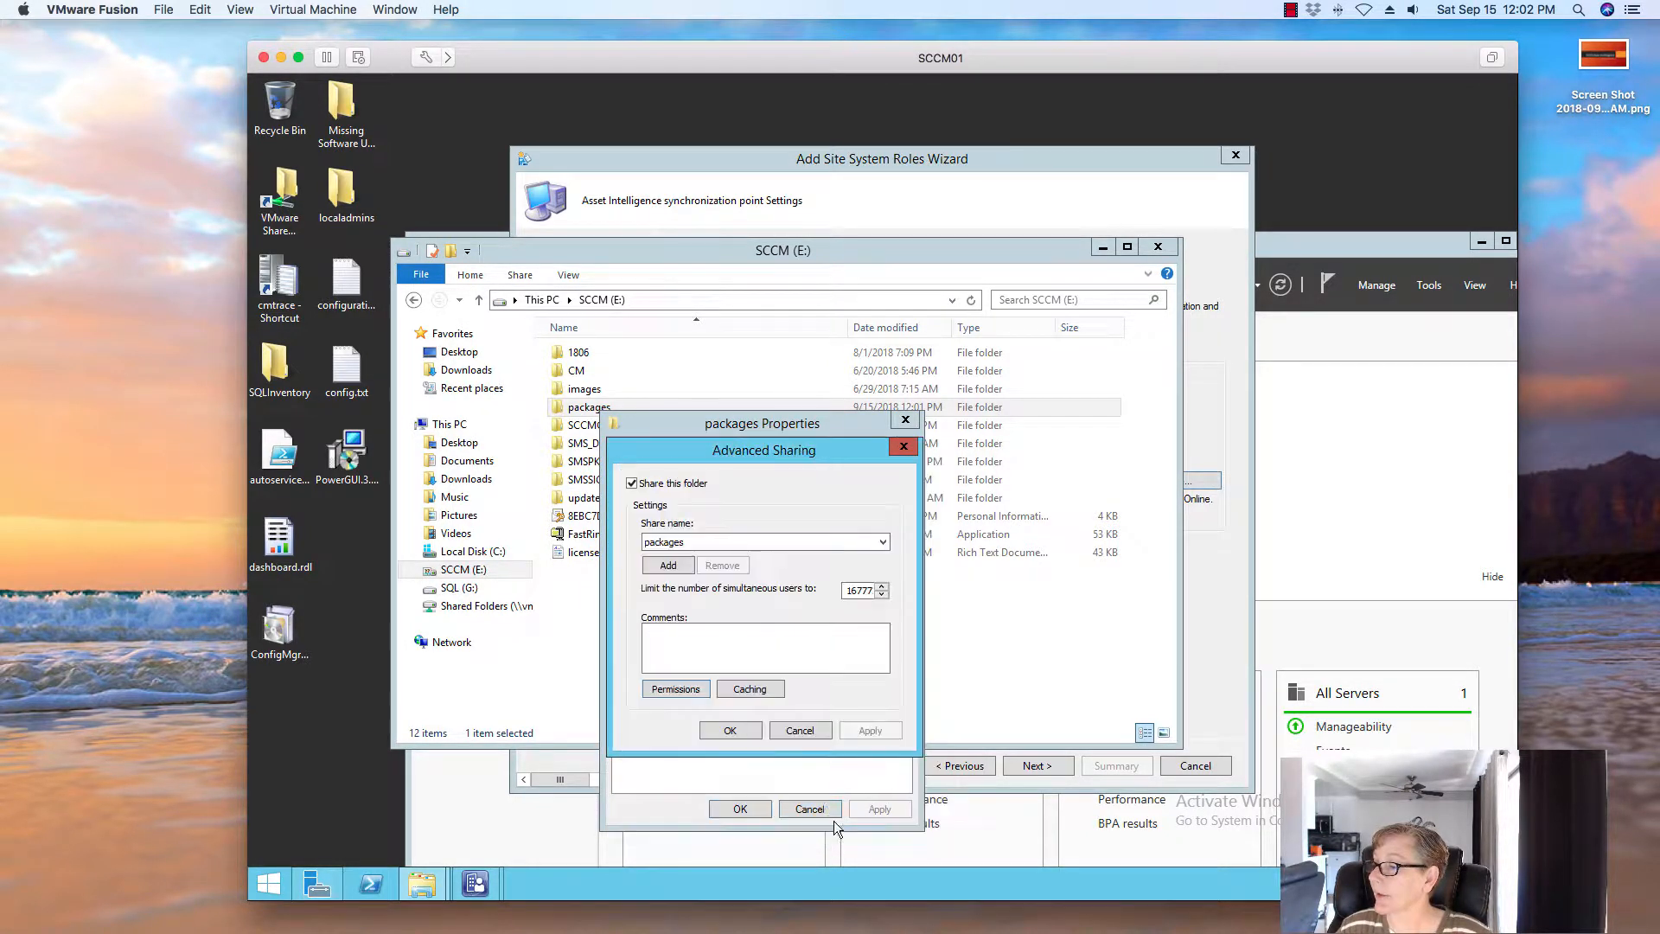
left_click(799, 732)
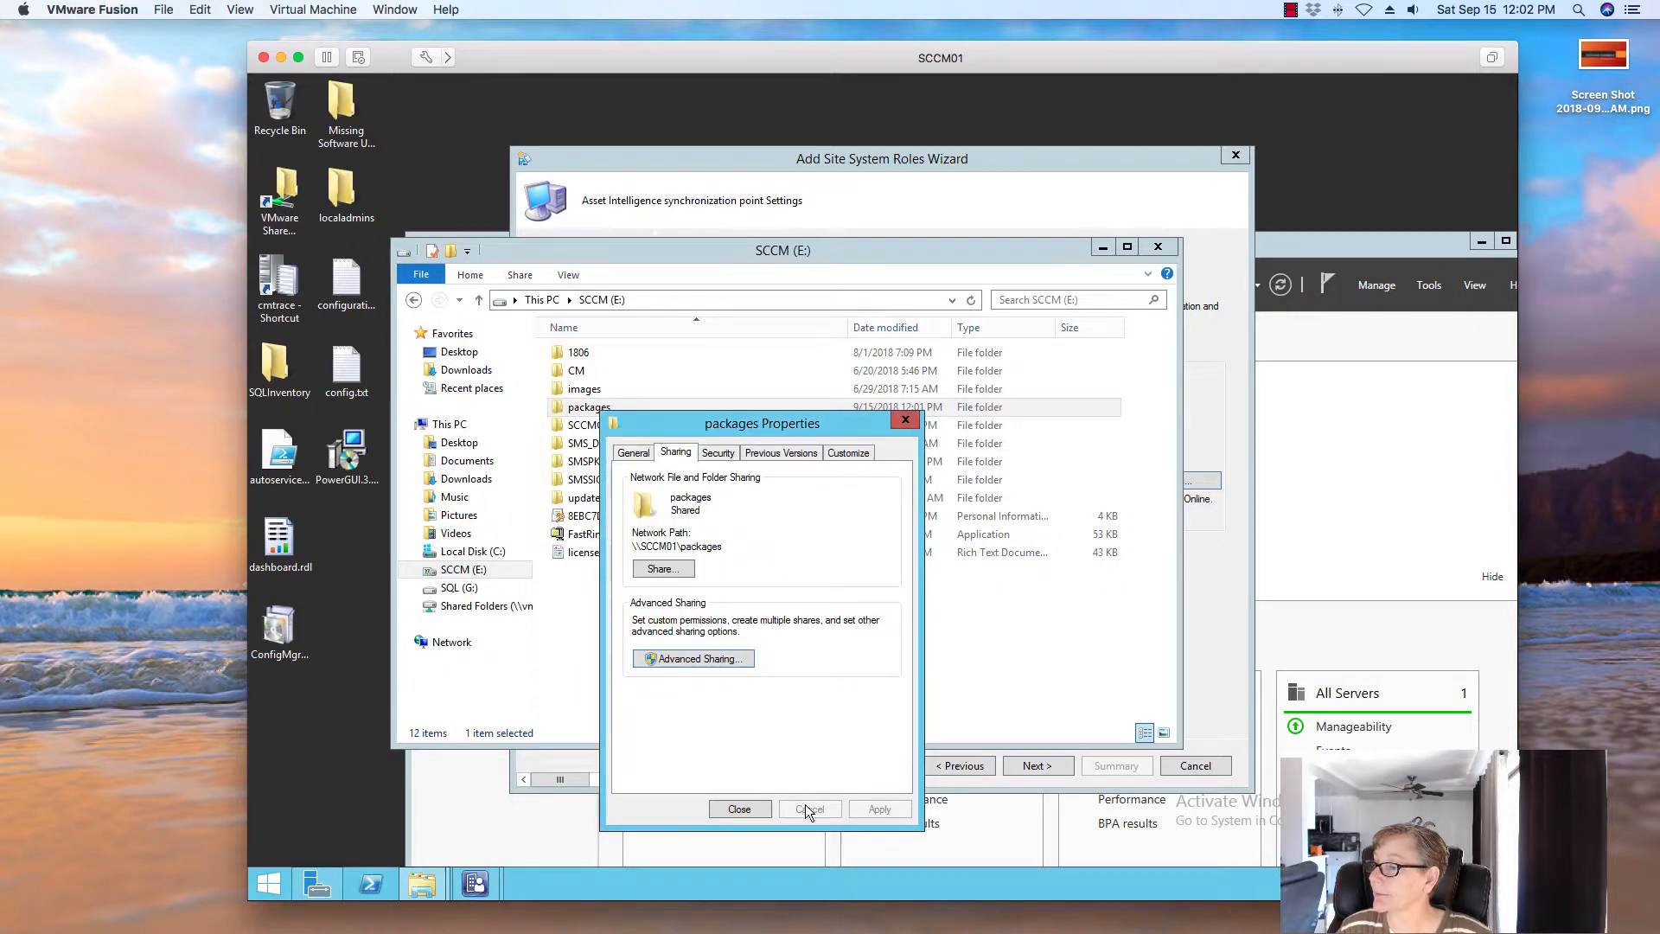
left_click(737, 807)
left_click(1158, 247)
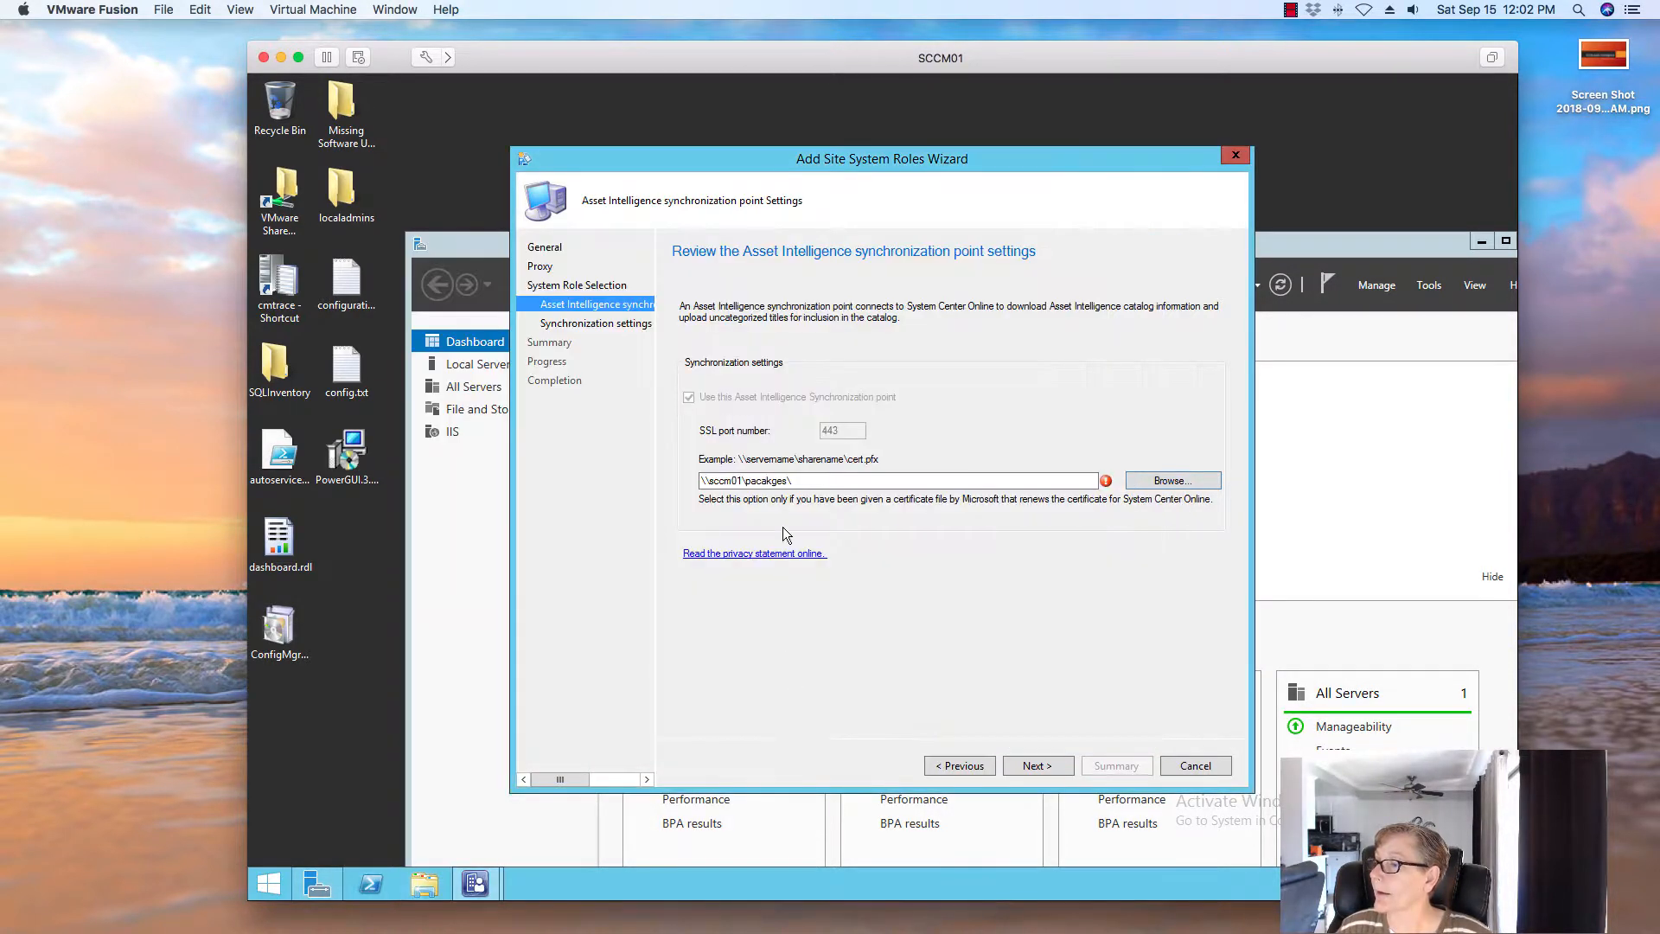
Correct the certificate path and select the .pfx certificate file from \\sccm01\packages
left_click(806, 480)
key("BackSpace")
key("BackSpace")
key("BackSpace")
key("BackSpace")
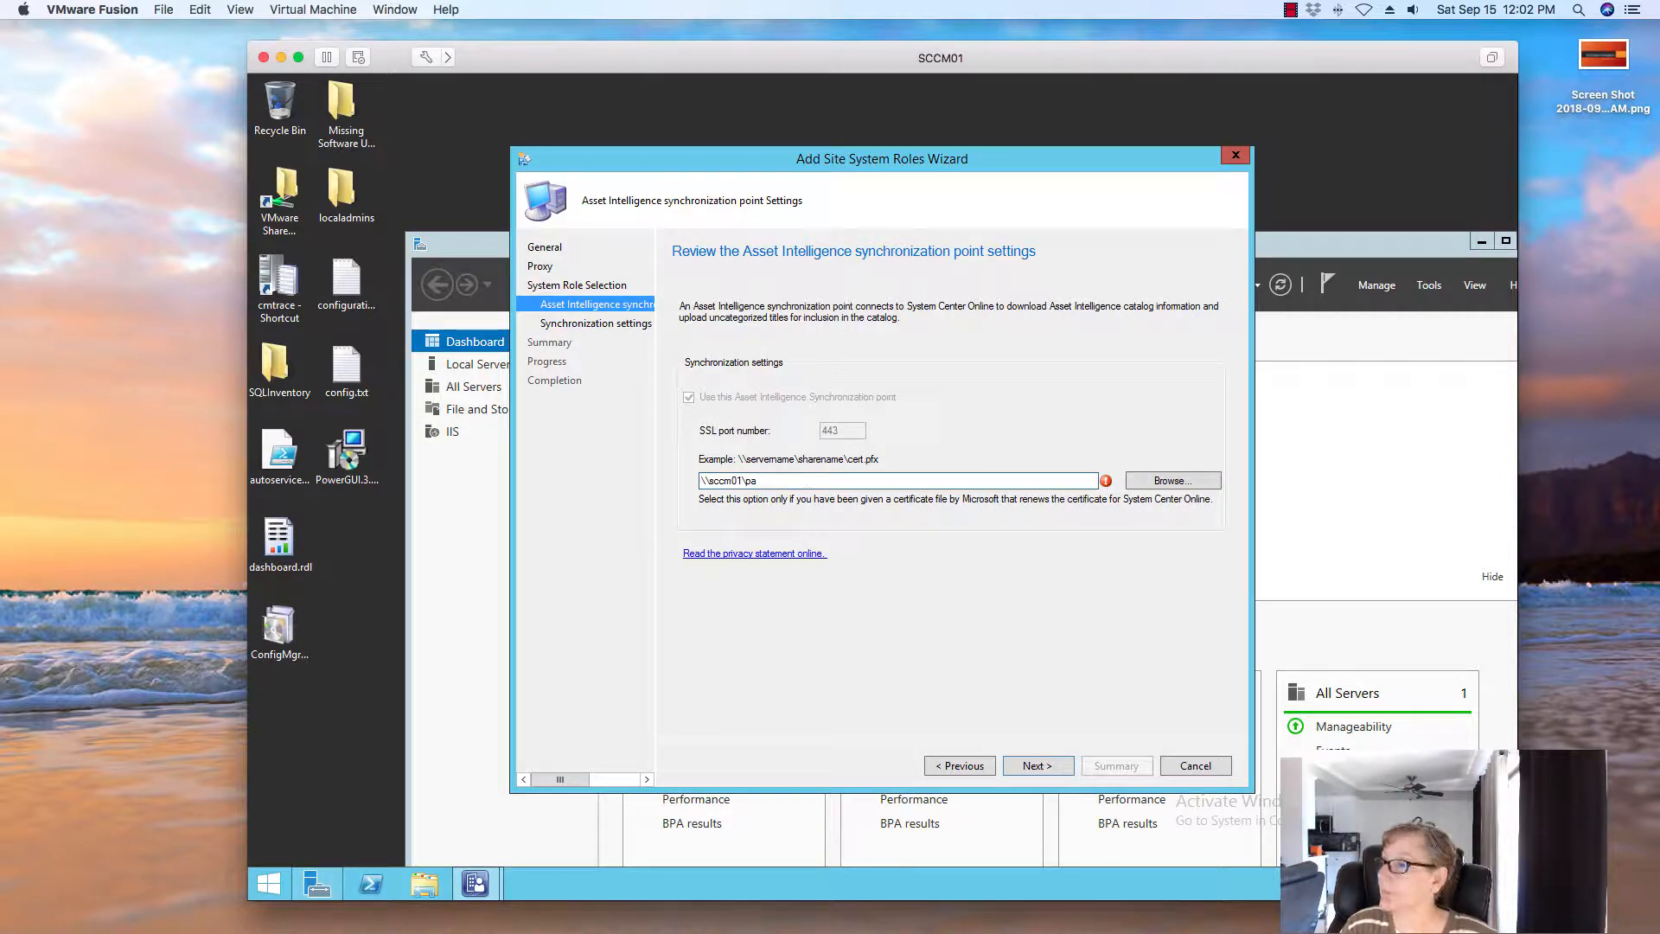
type("kages")
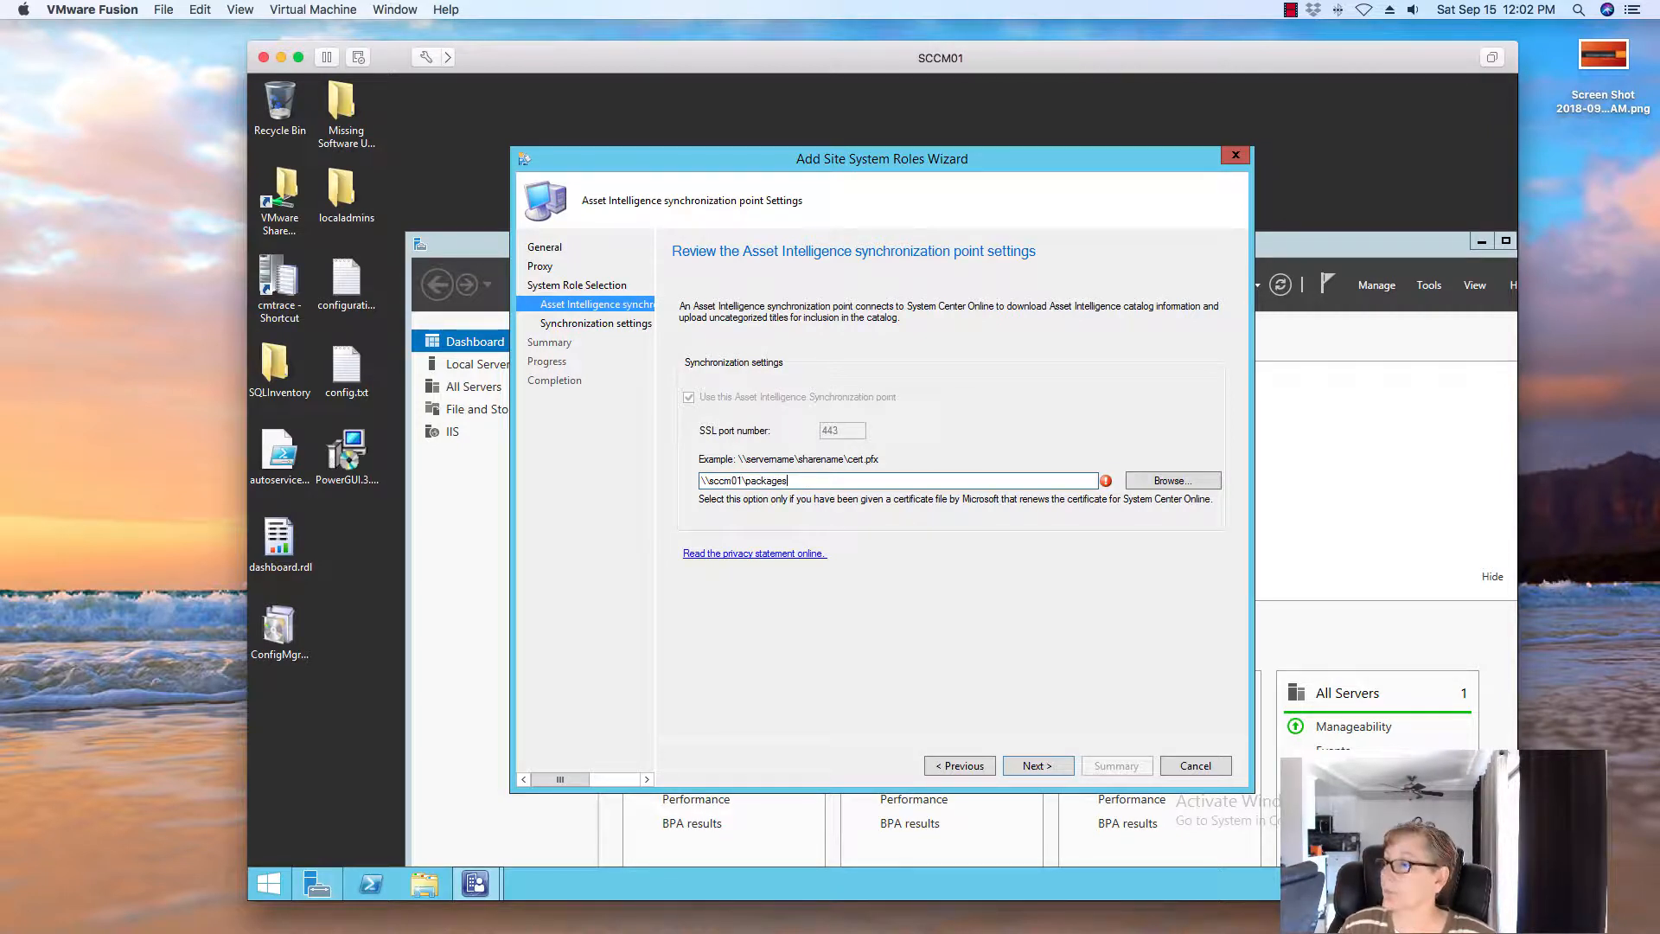
type("\\")
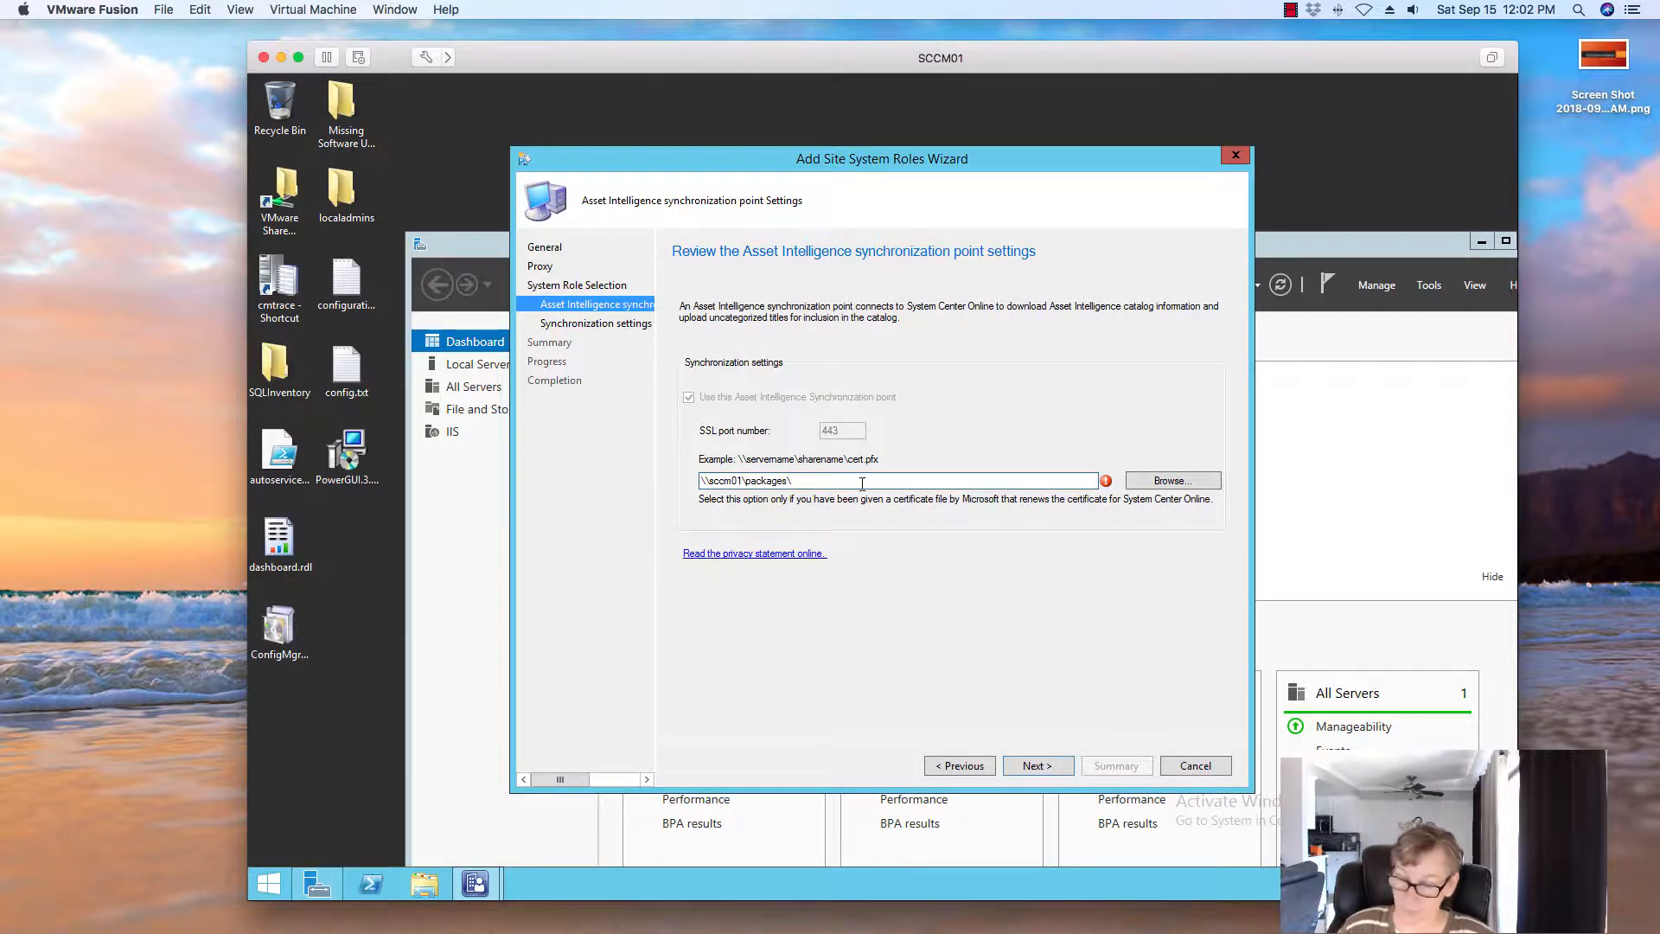
key("BackSpace")
key("BackSpace")
key("BackSpace")
key("BackSpace")
key("BackSpace")
key("BackSpace")
key("BackSpace")
key("BackSpace")
key("BackSpace")
key("BackSpace")
key("BackSpace")
key("BackSpace")
key("BackSpace")
key("BackSpace")
key("BackSpace")
key("BackSpace")
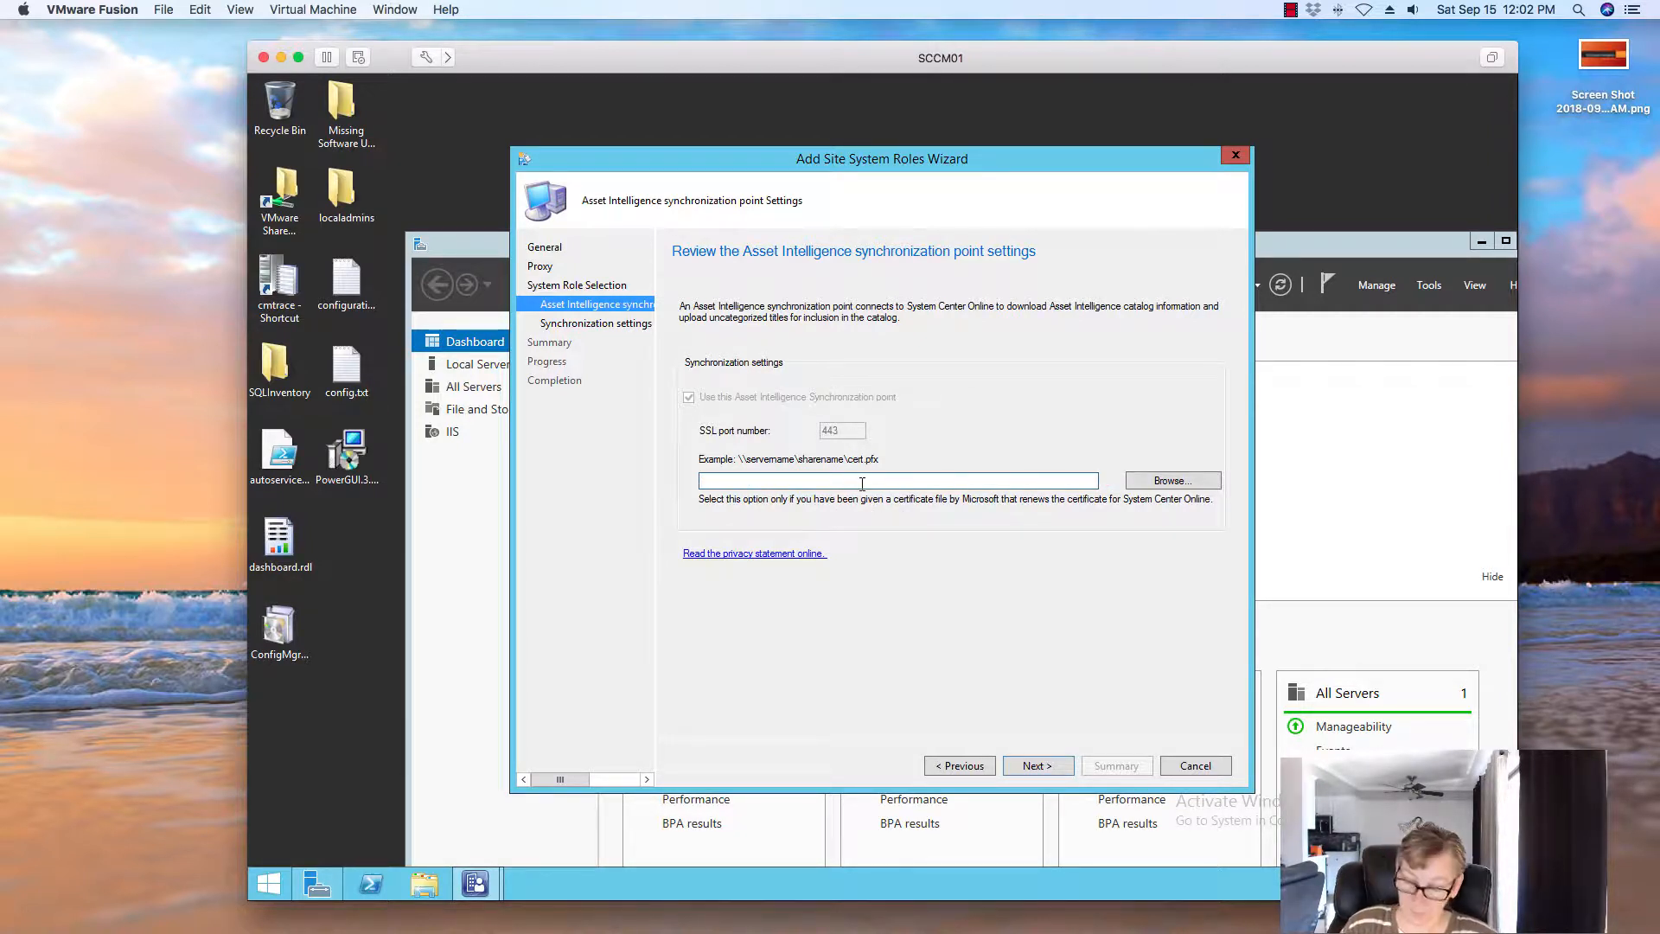
type("\\\\scc")
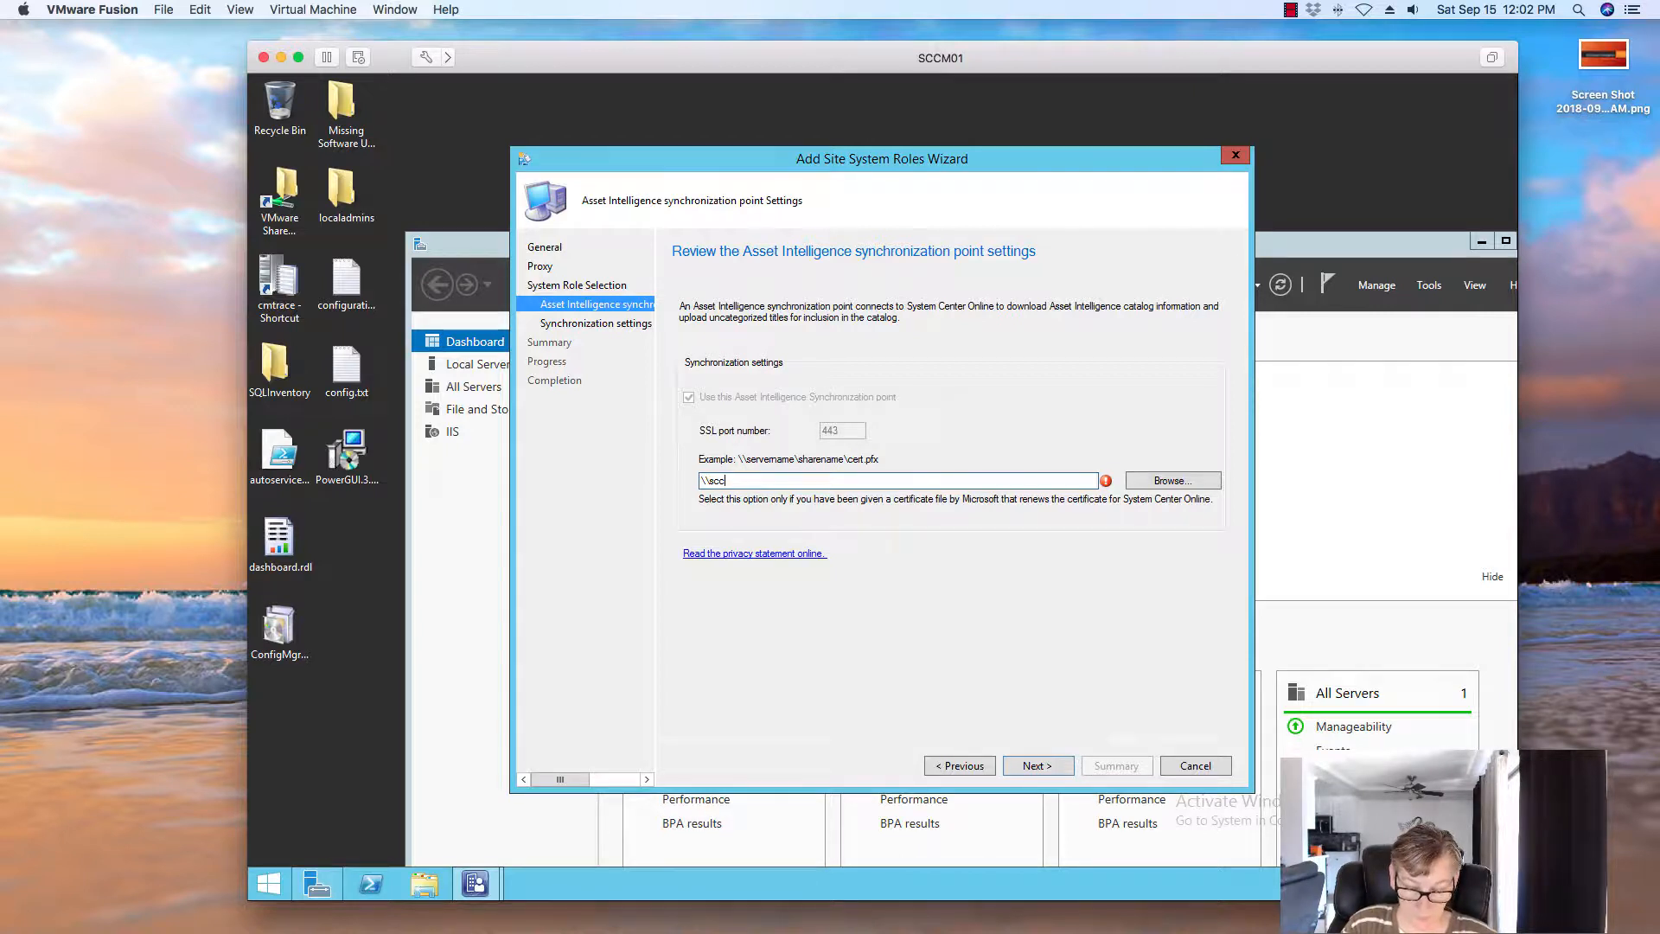
type("m01\\pa")
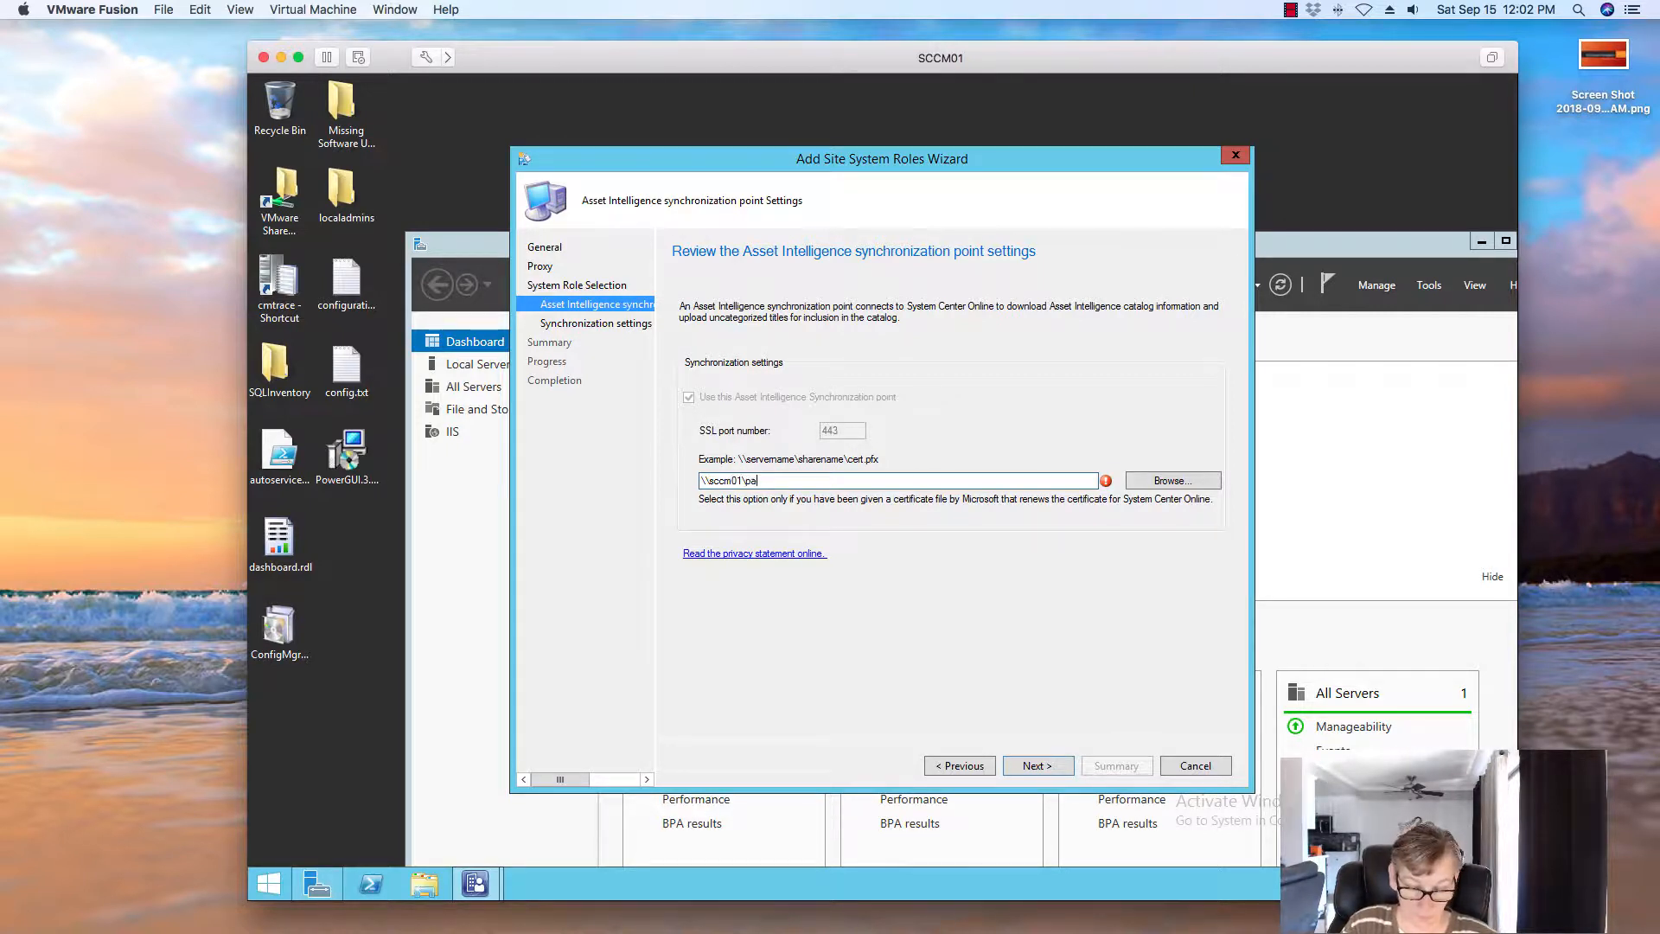
type("c")
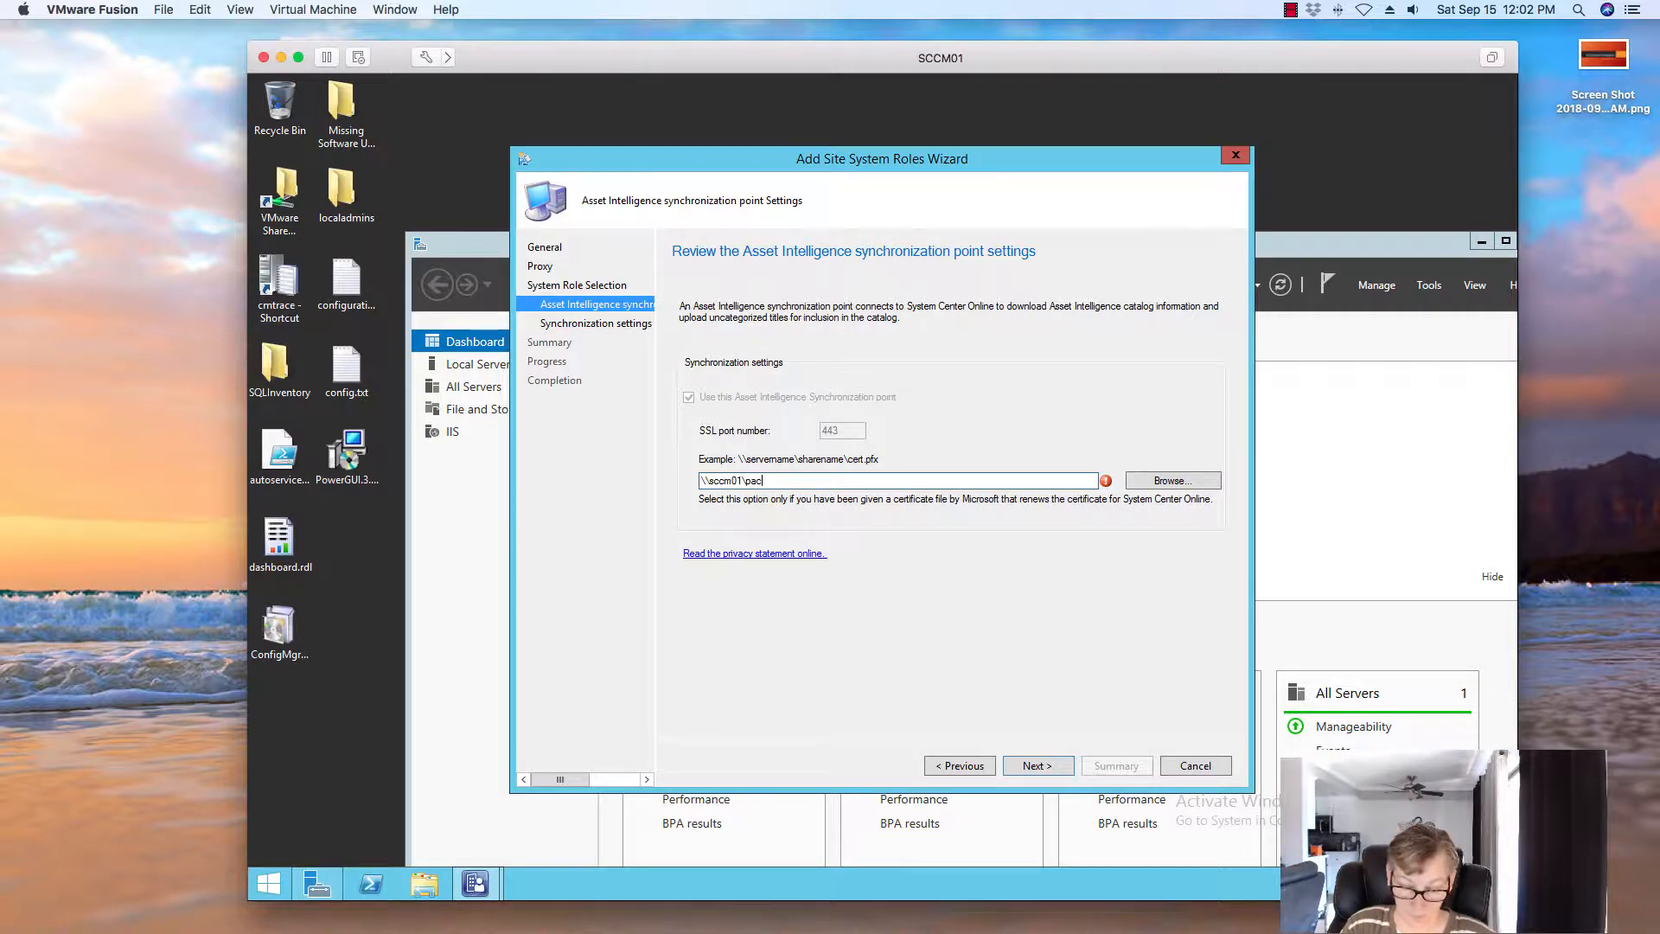
type("akages")
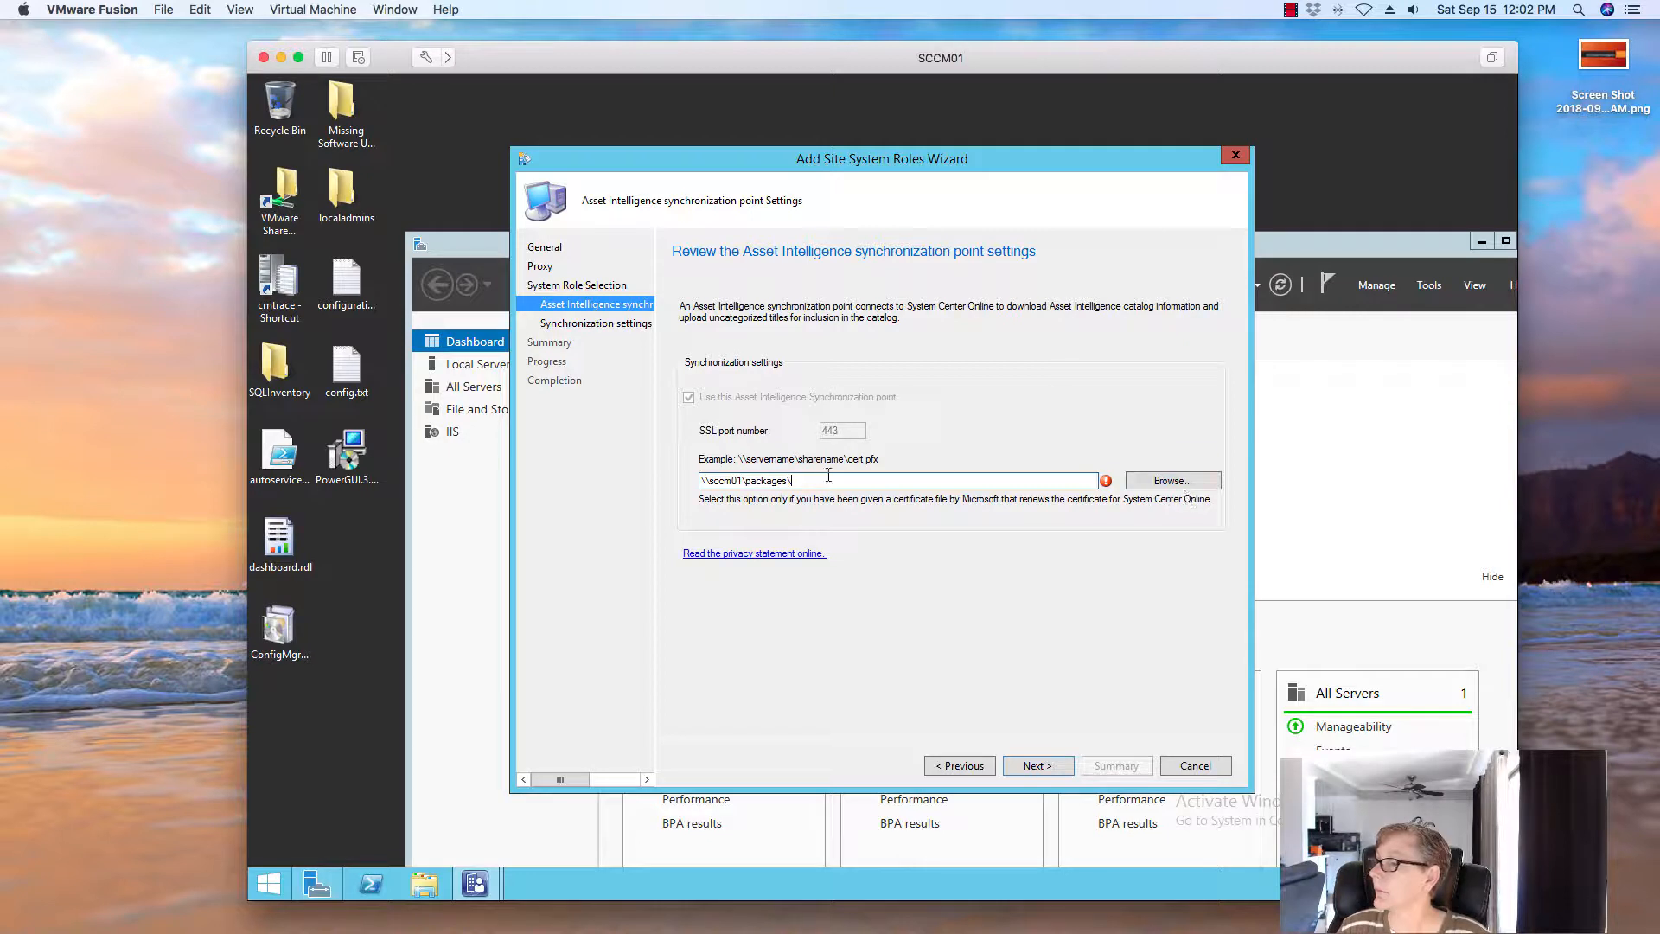
left_click(1178, 481)
left_click(822, 439)
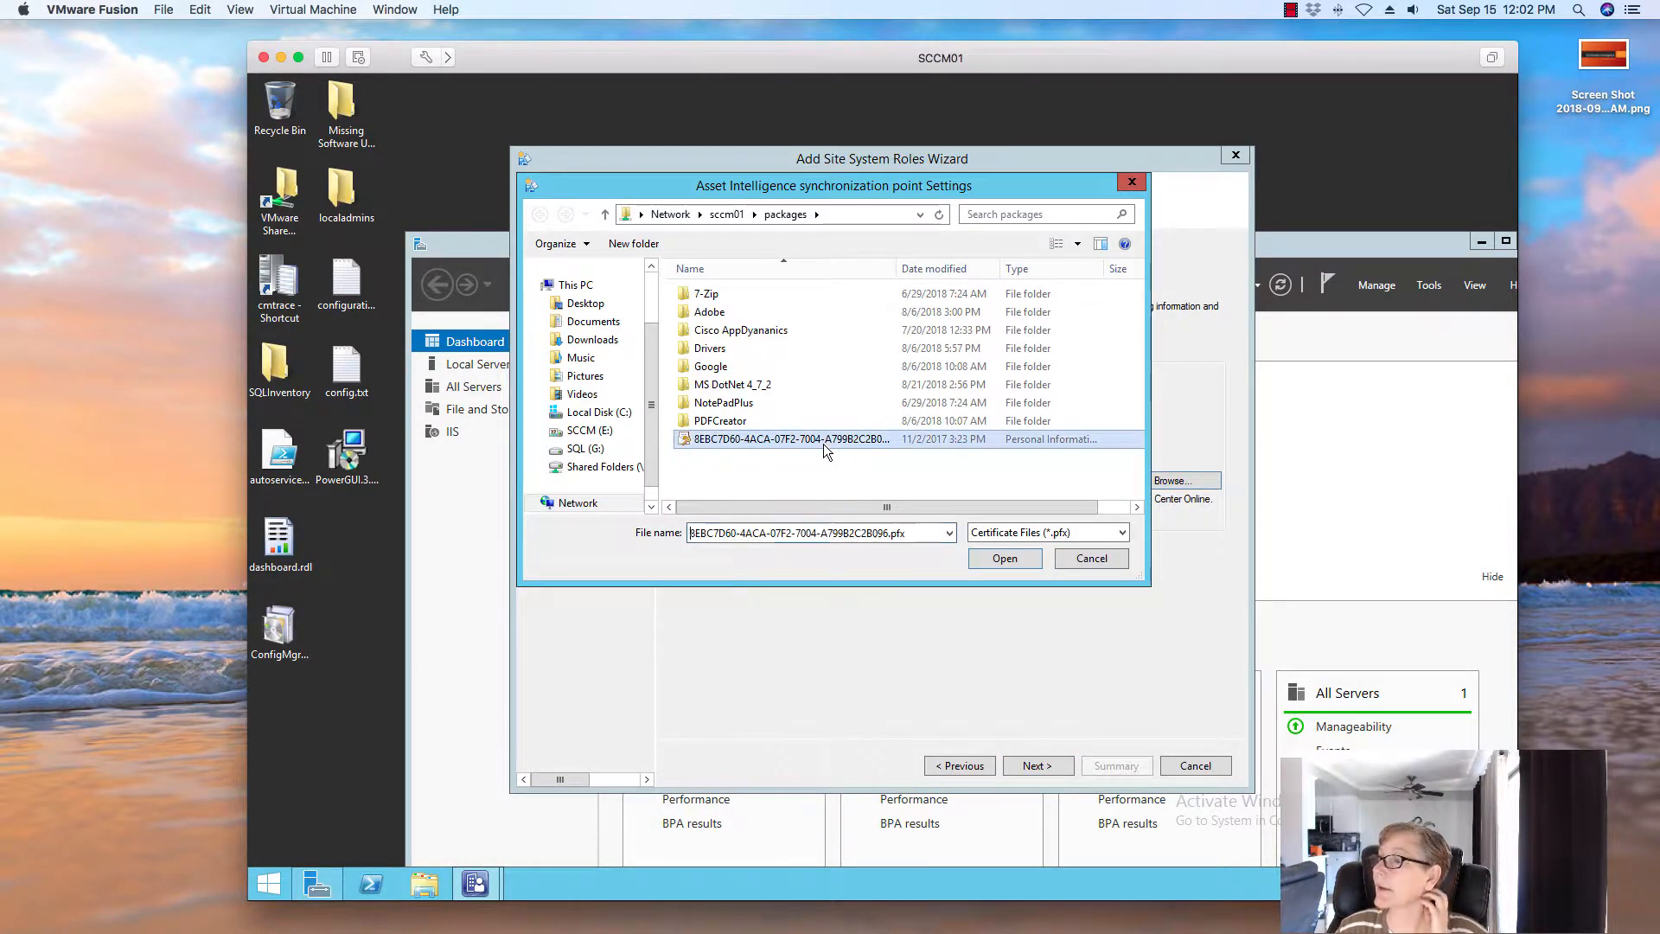
left_click(1003, 558)
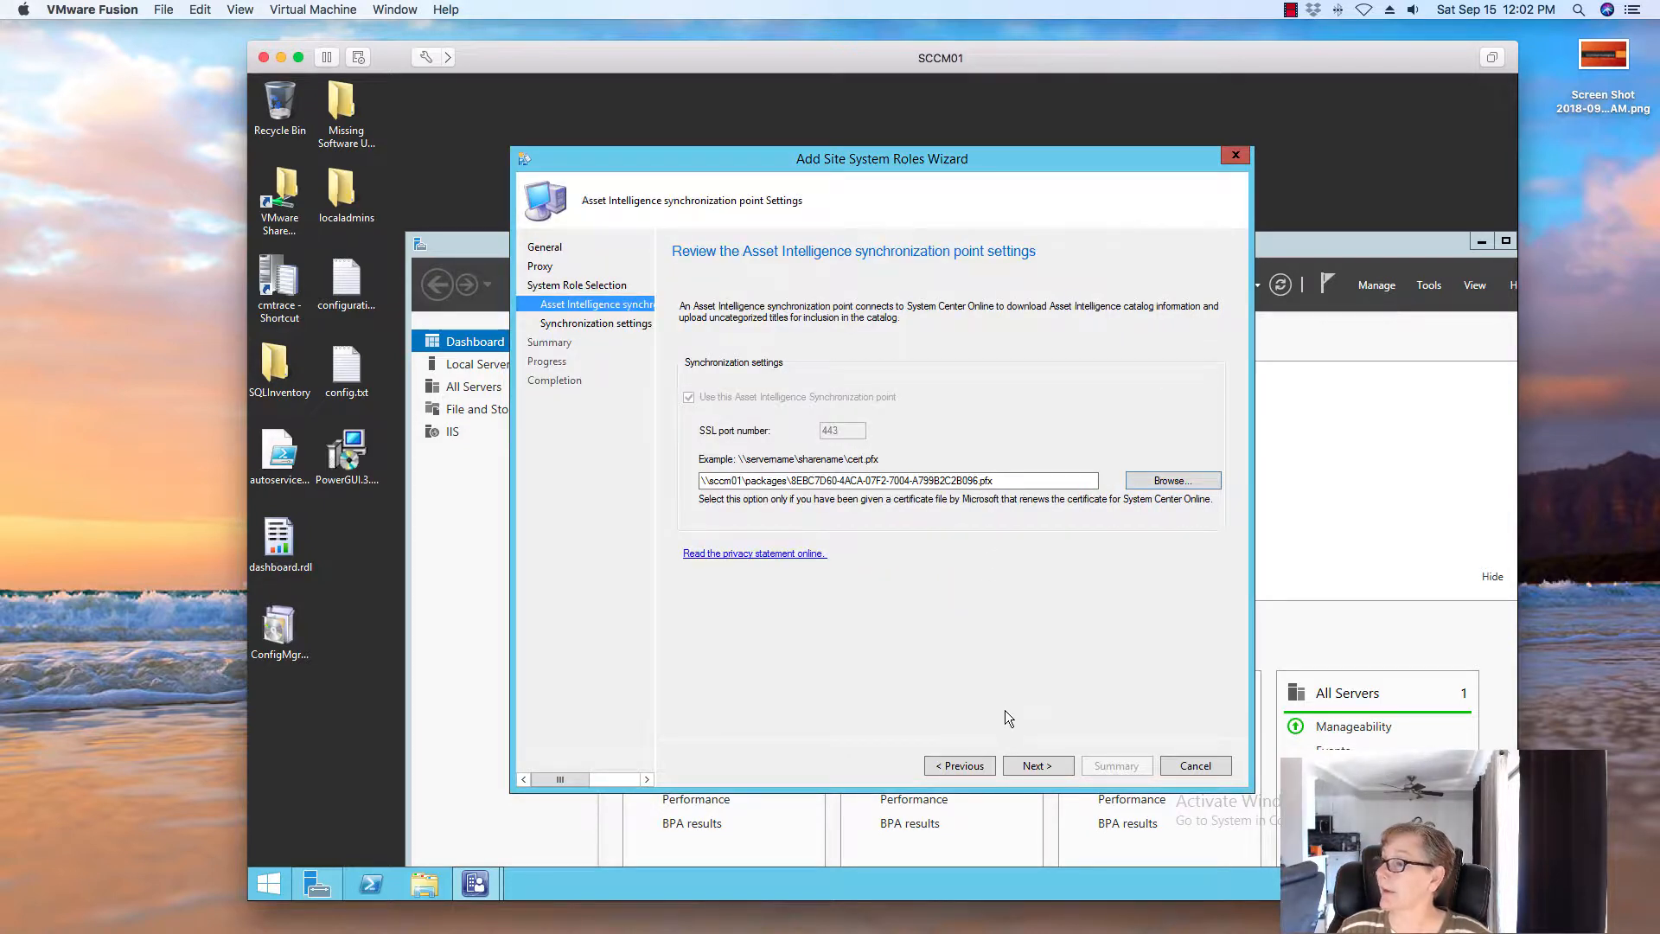
left_click(1027, 766)
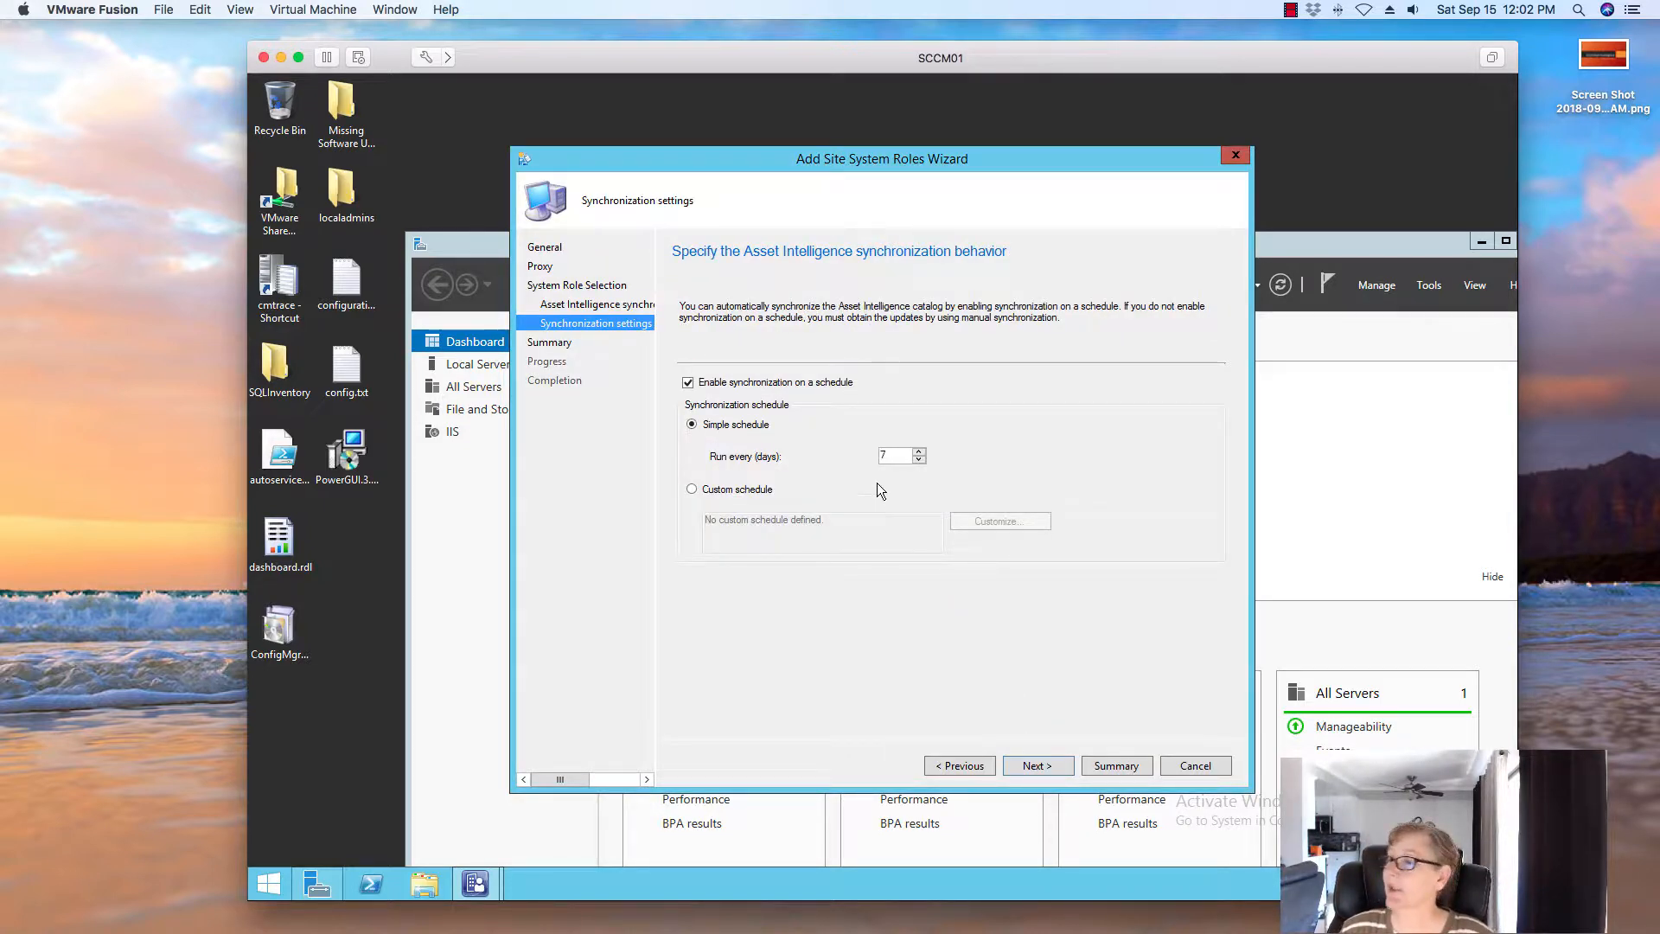
Keep the 7-day simple schedule and finish adding the Asset Intelligence synchronization point role to SCCM01
left_click(1049, 765)
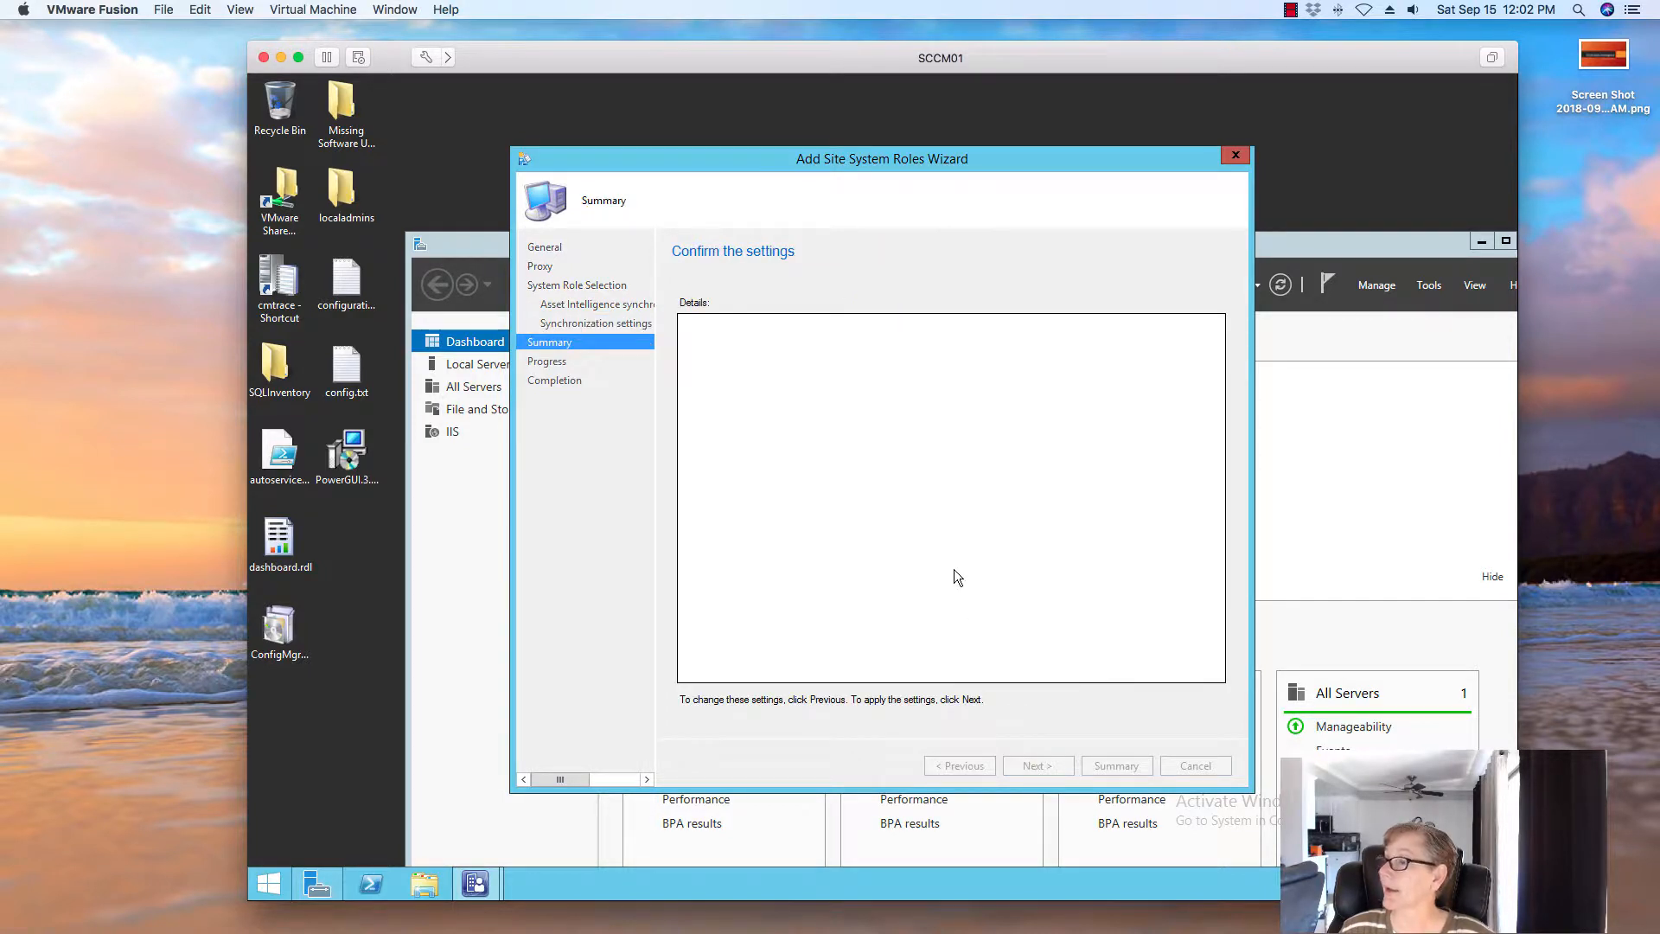
left_click(1035, 766)
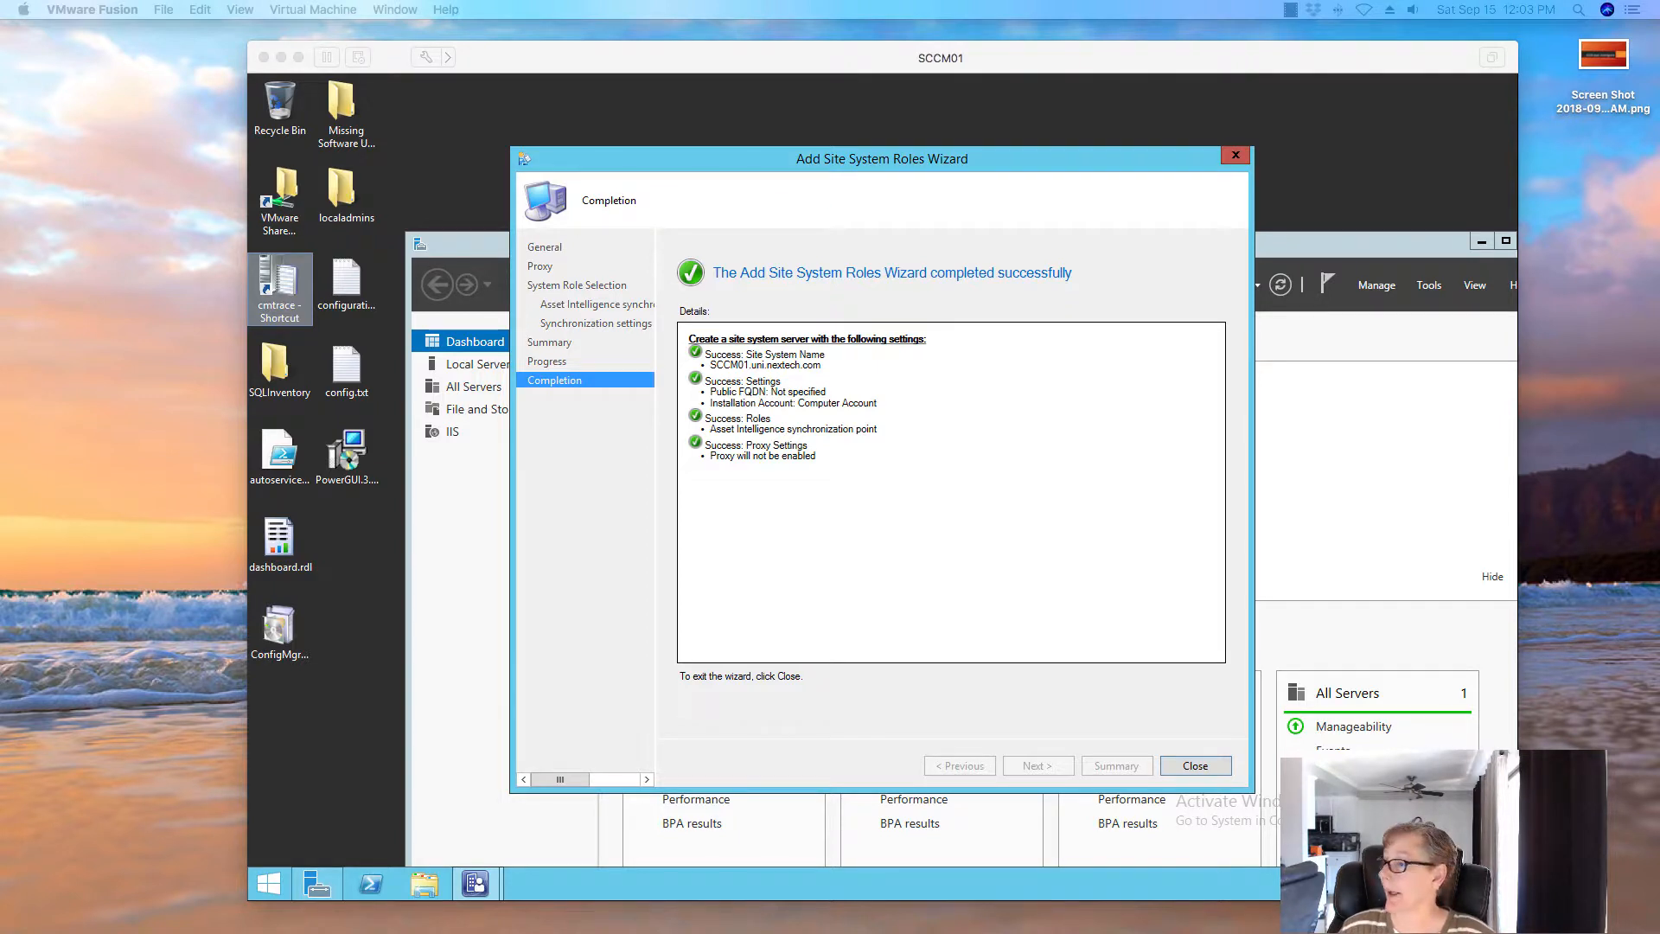
Close the completed roles wizard and move the Server Manager window up and to the left
left_click(1221, 783)
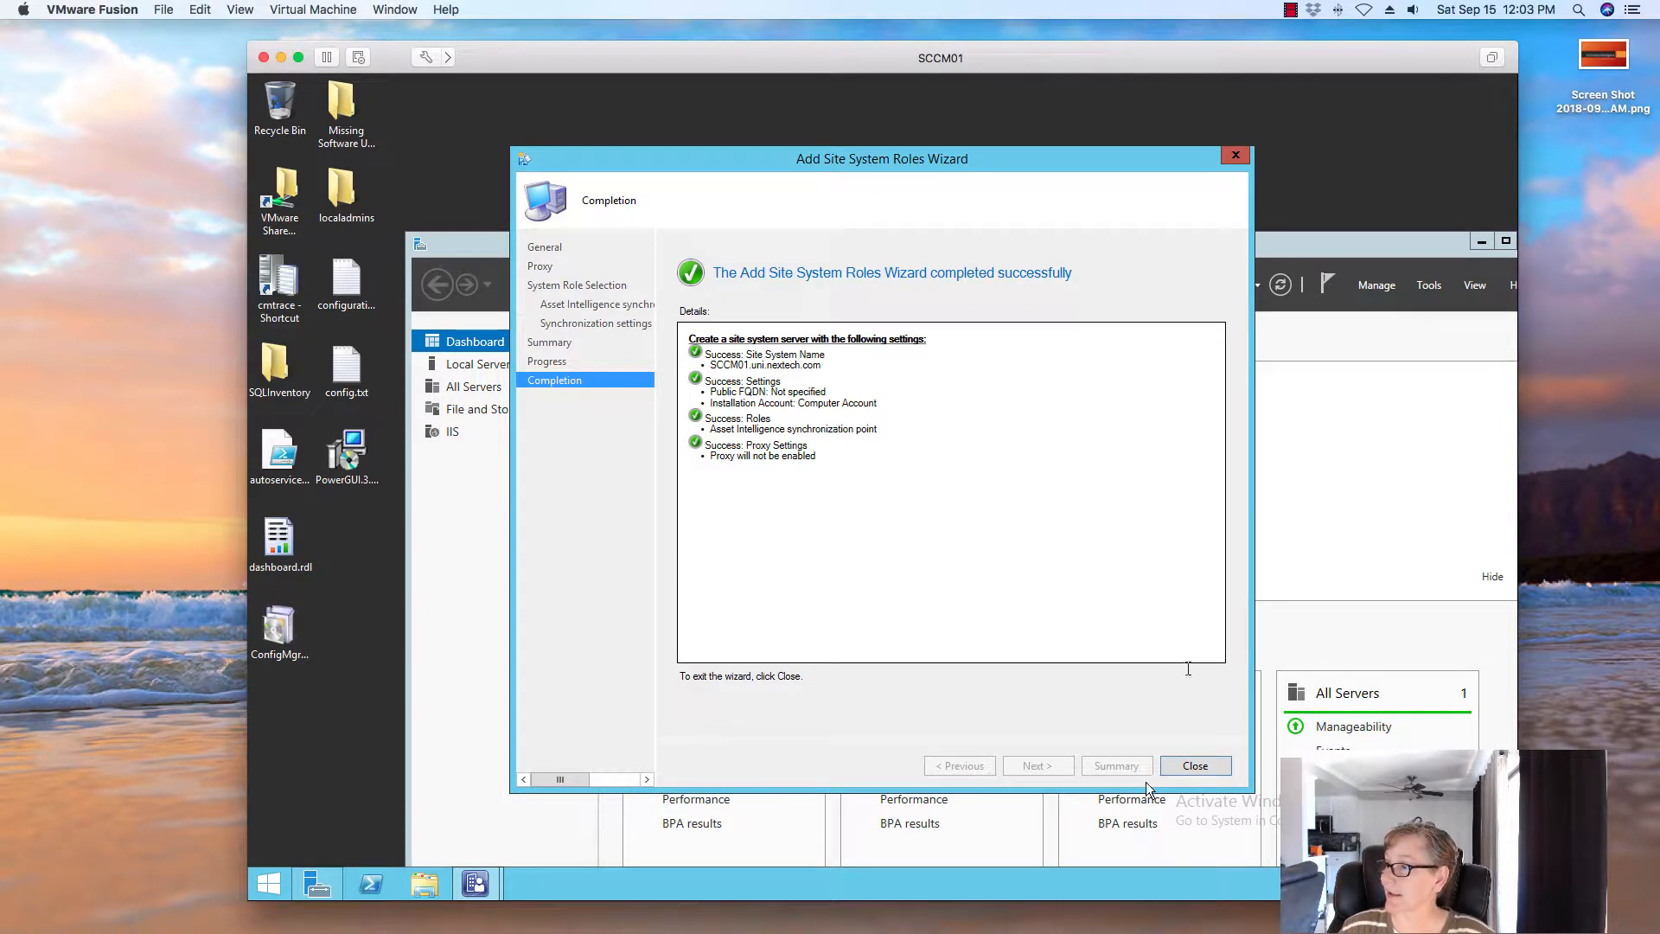
left_click(1195, 766)
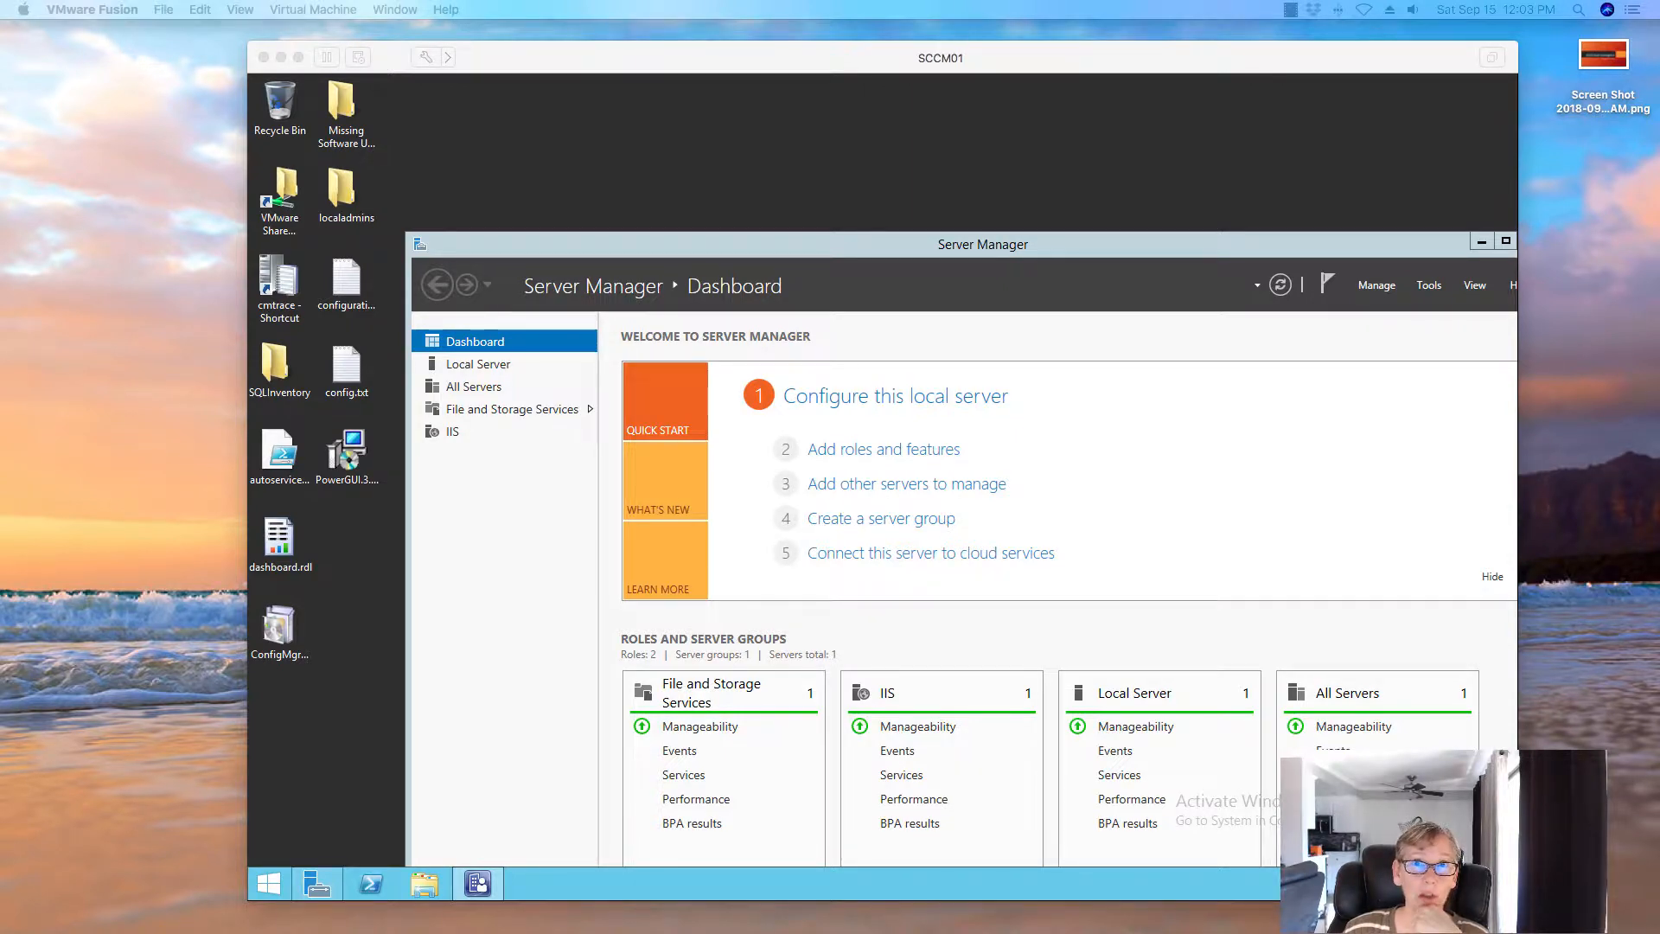
left_click(1132, 241)
left_click_drag(1102, 194, 1061, 158)
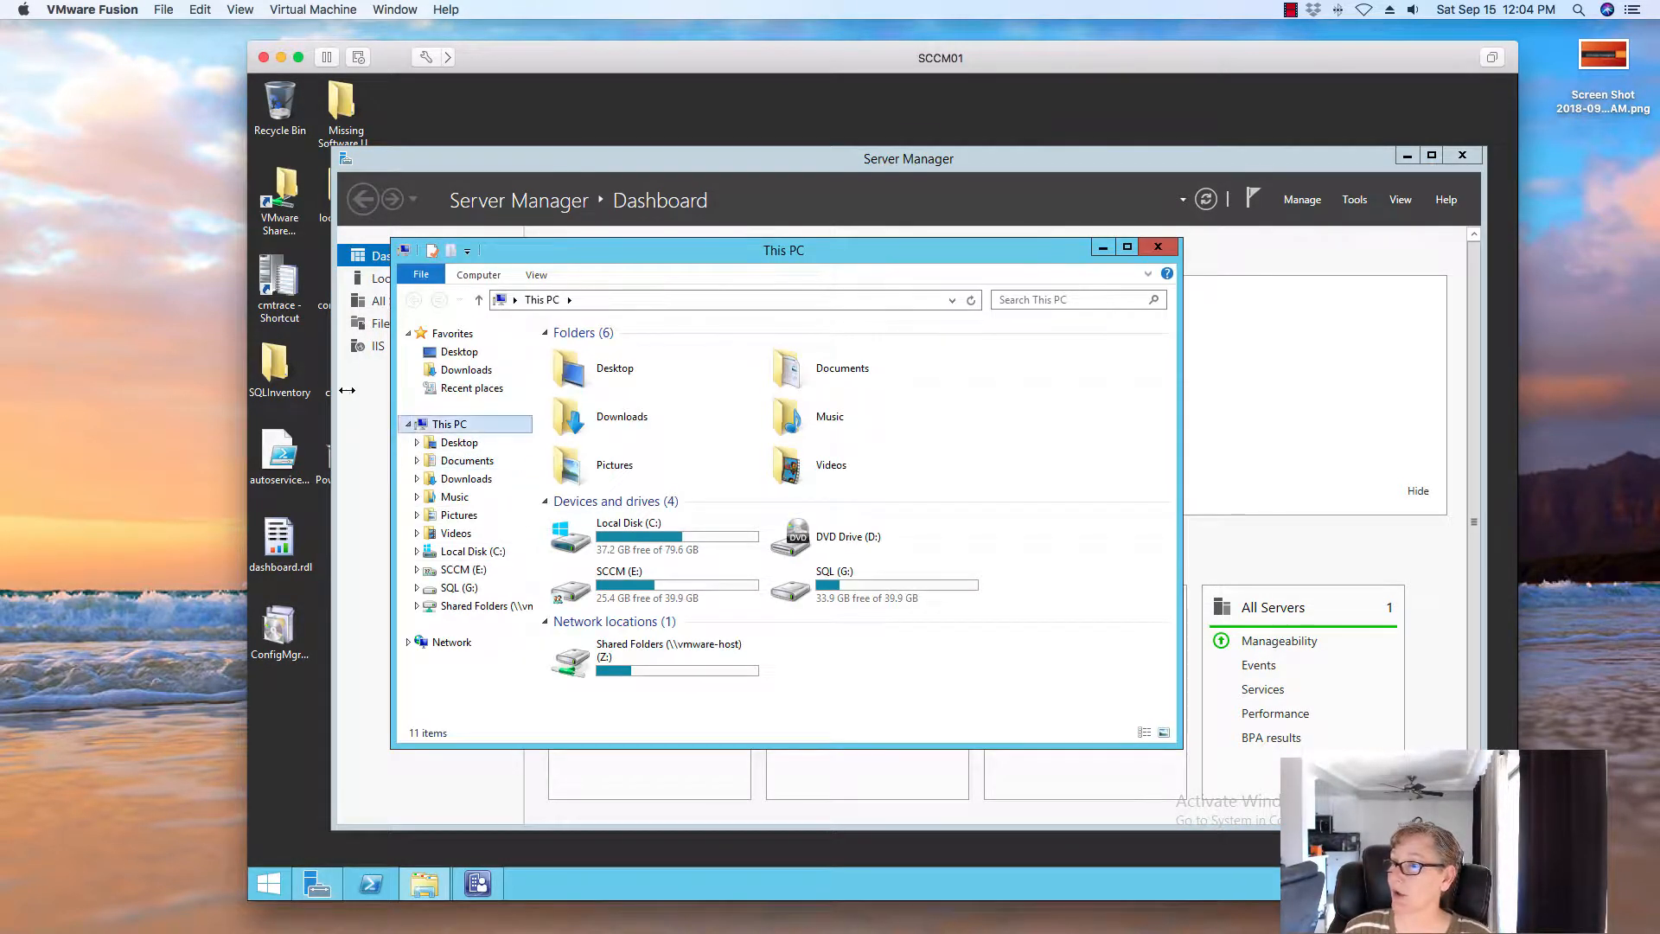
Launch CMTrace and open AIUpdateSvc.log
double_click(278, 281)
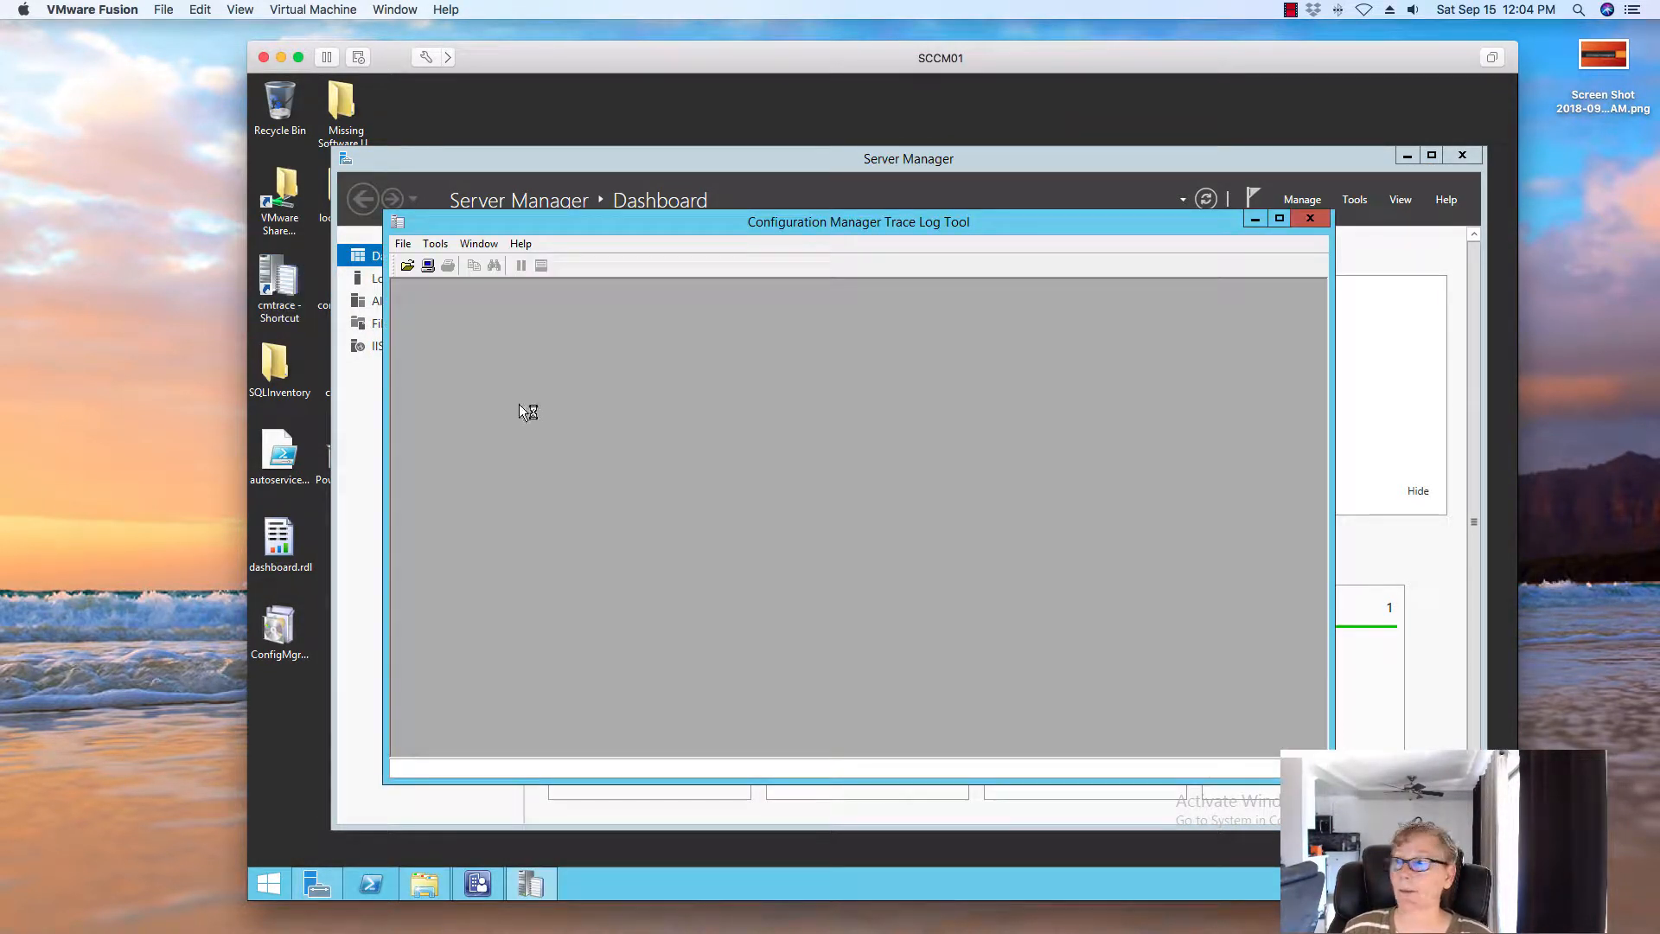
left_click(410, 266)
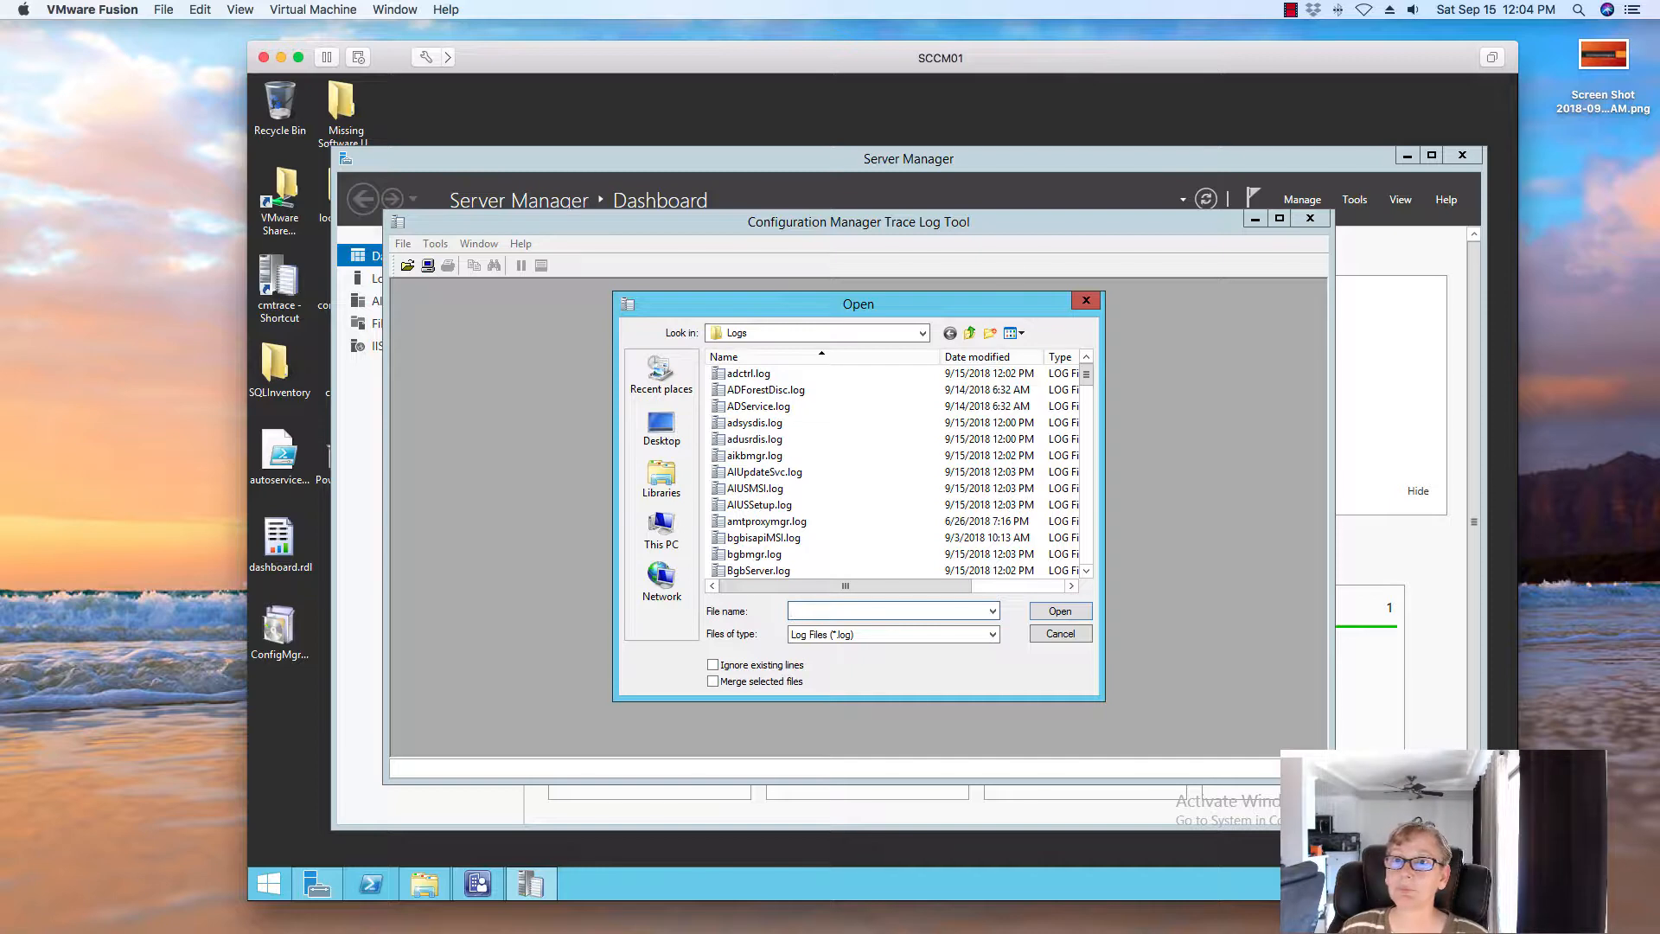
double_click(764, 471)
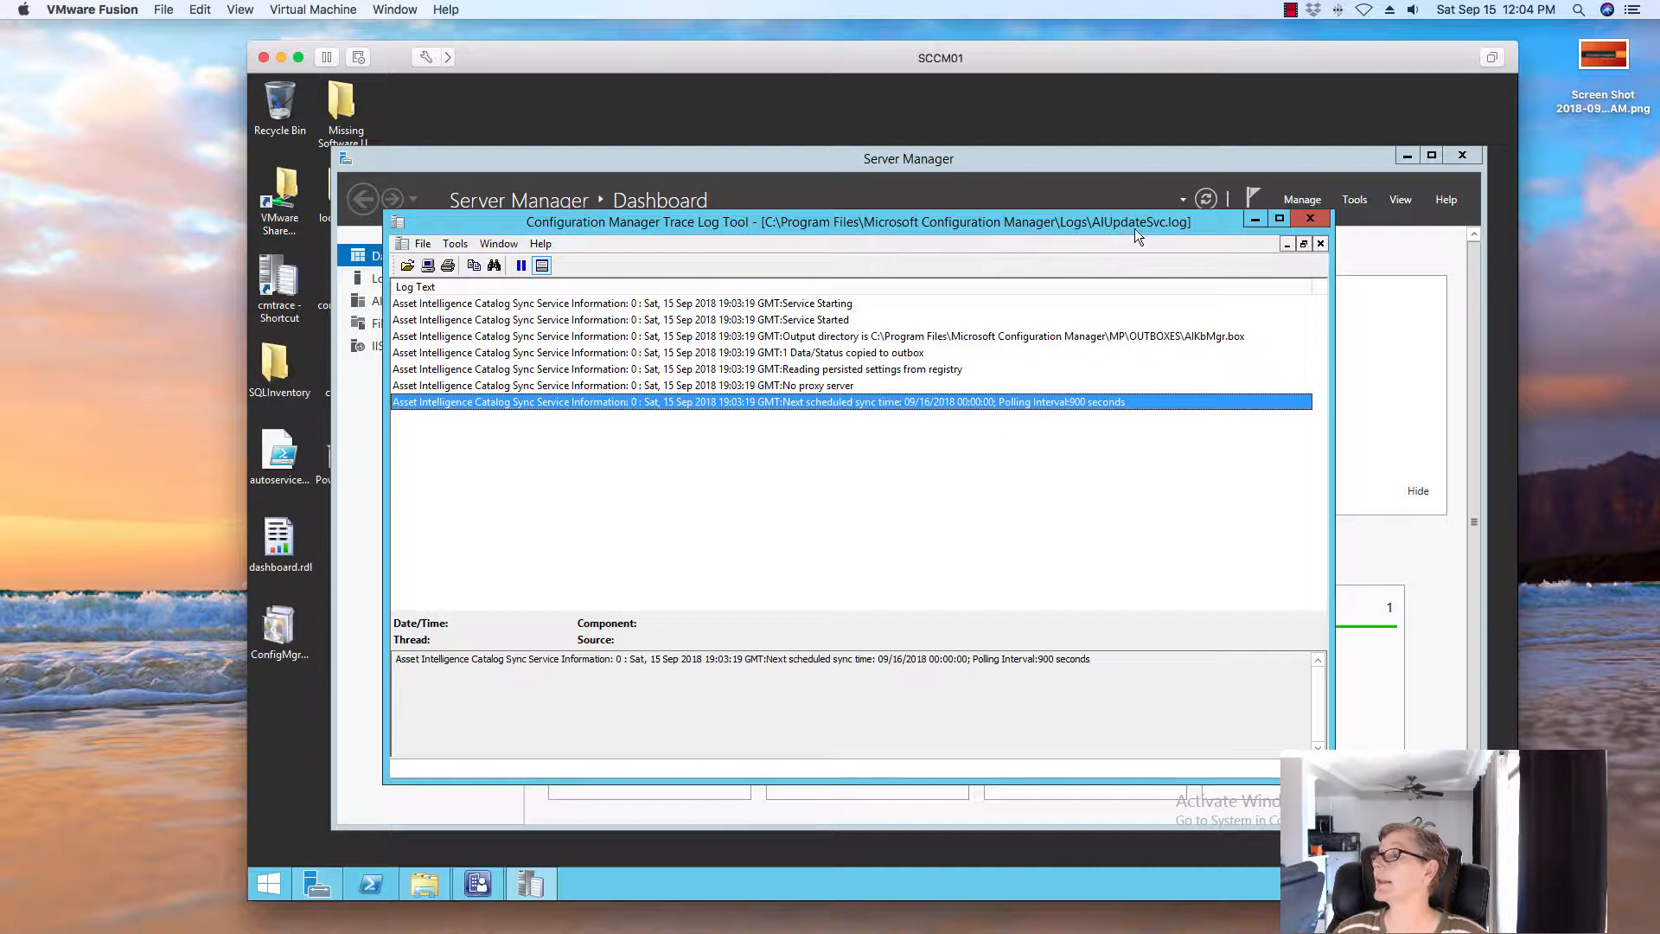
Read each entry from Service Starting through Next scheduled sync time, then close the log
left_click(722, 308)
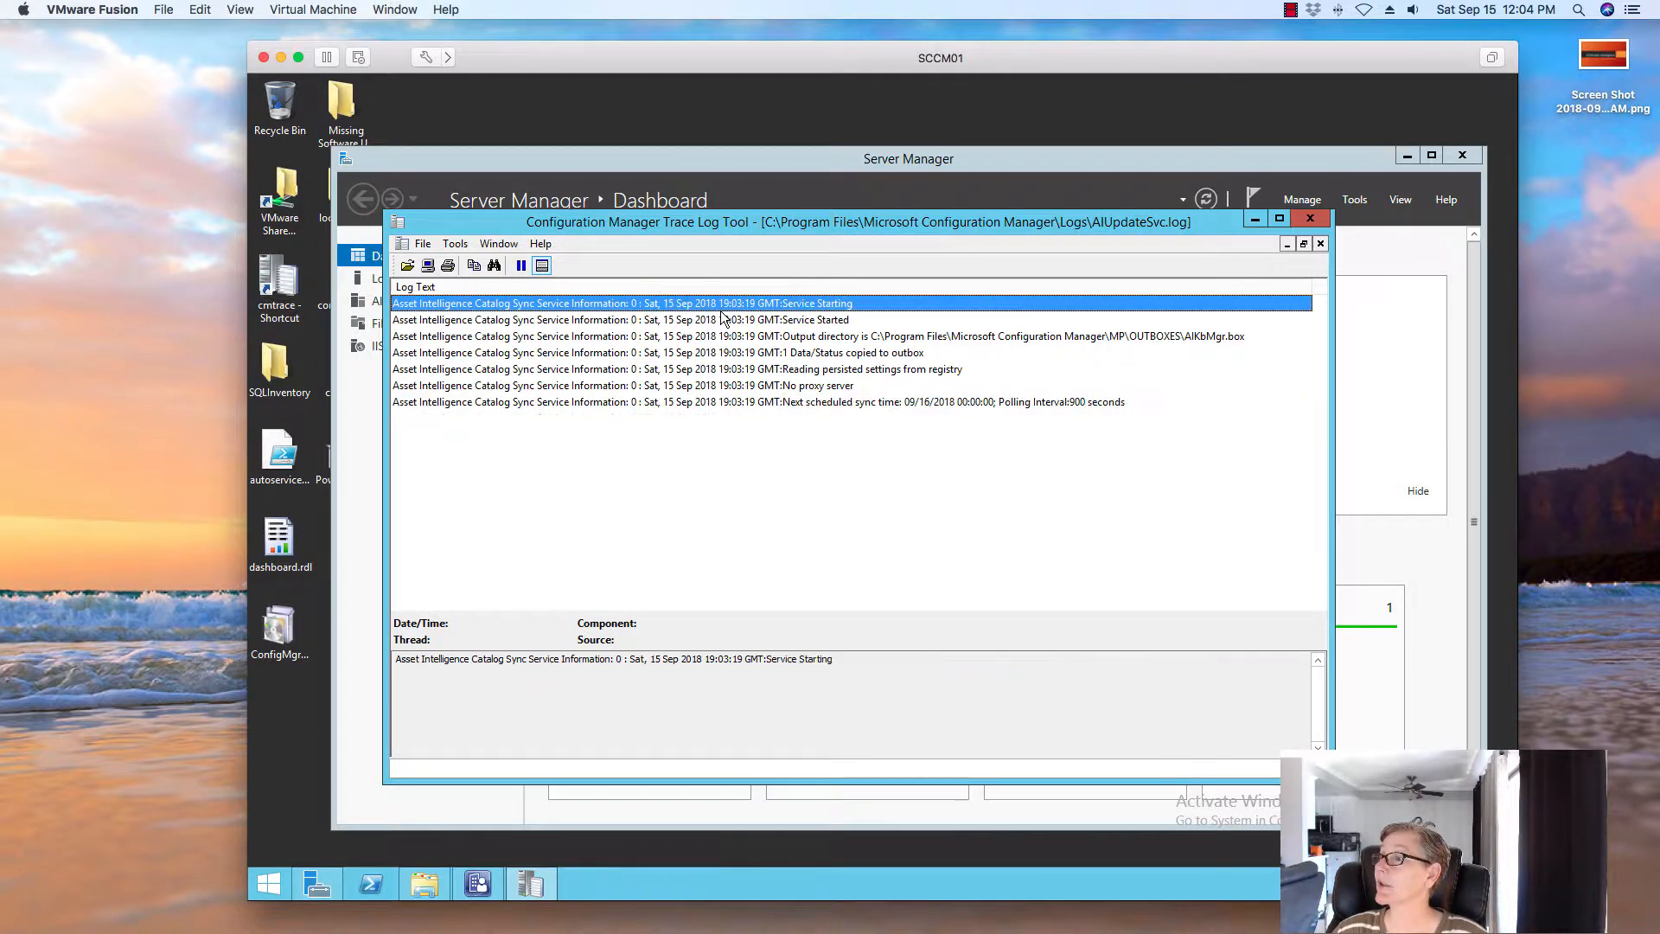
left_click(724, 319)
left_click(727, 337)
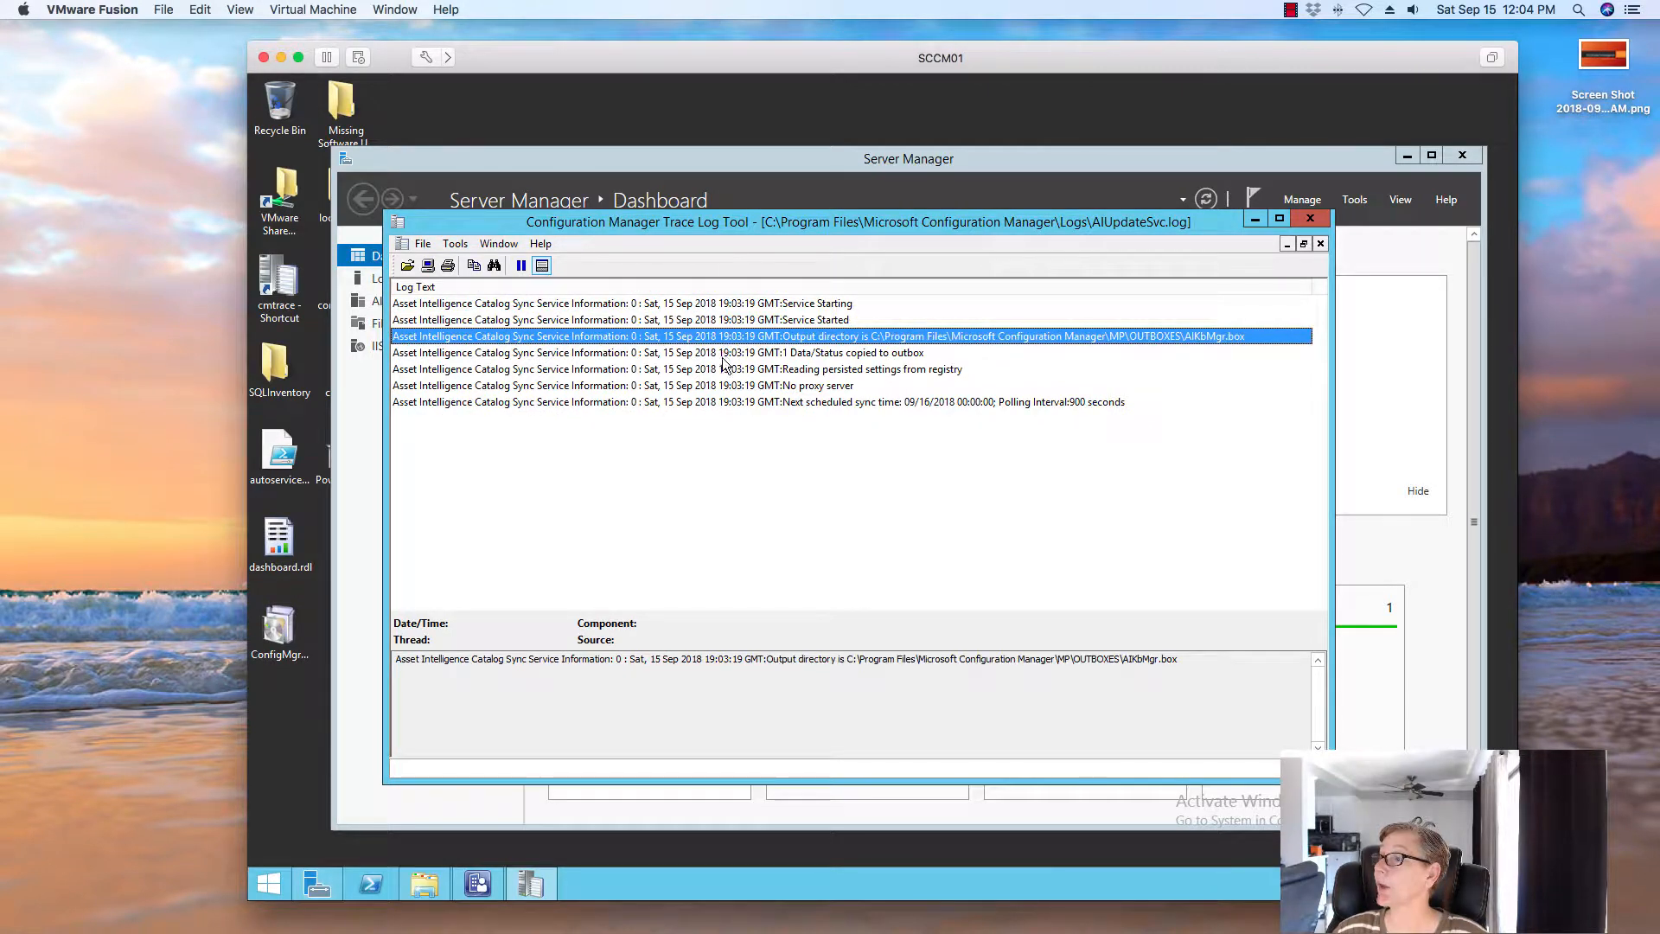
left_click(724, 370)
left_click(832, 387)
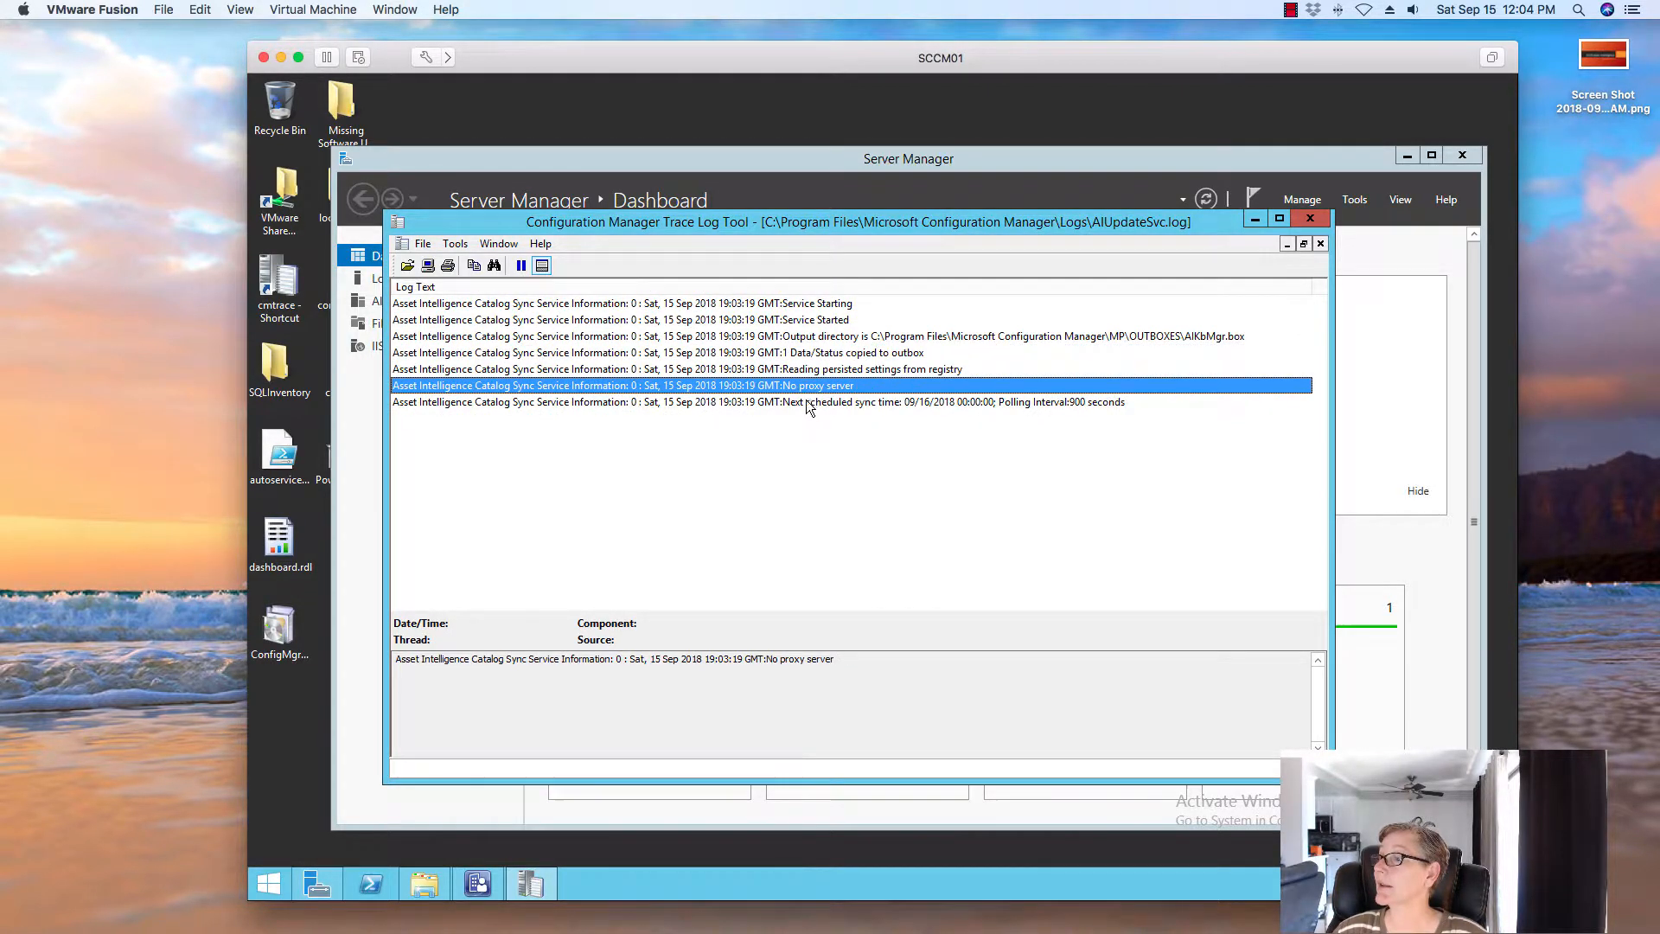
left_click(809, 403)
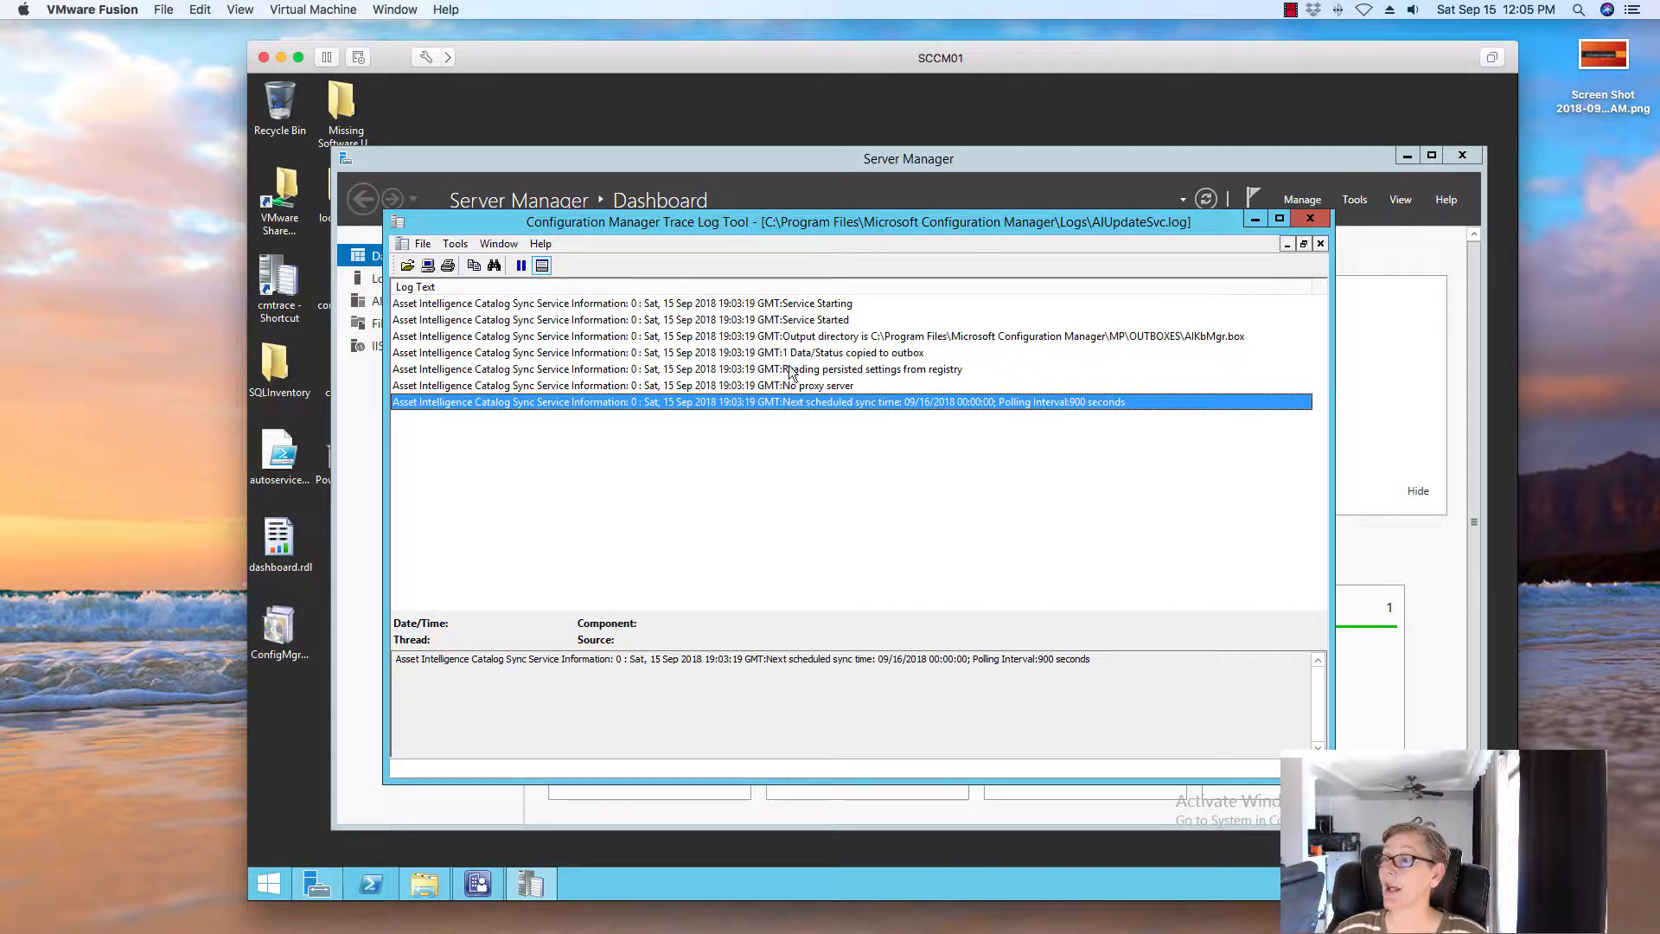
left_click(1301, 220)
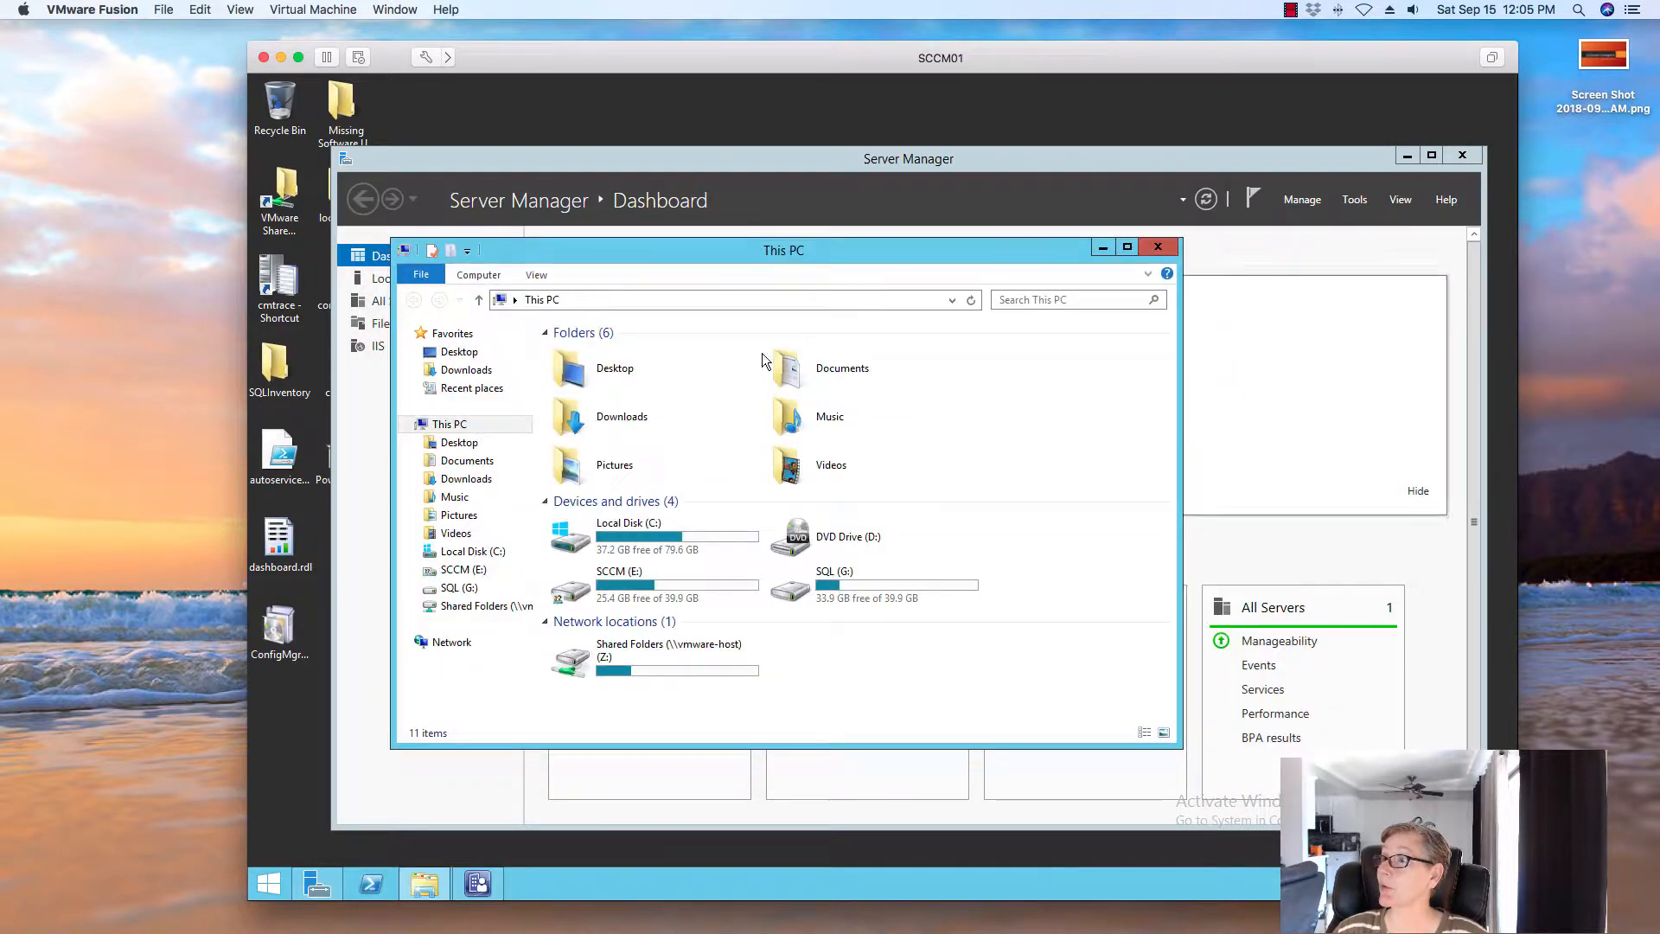
double_click(278, 281)
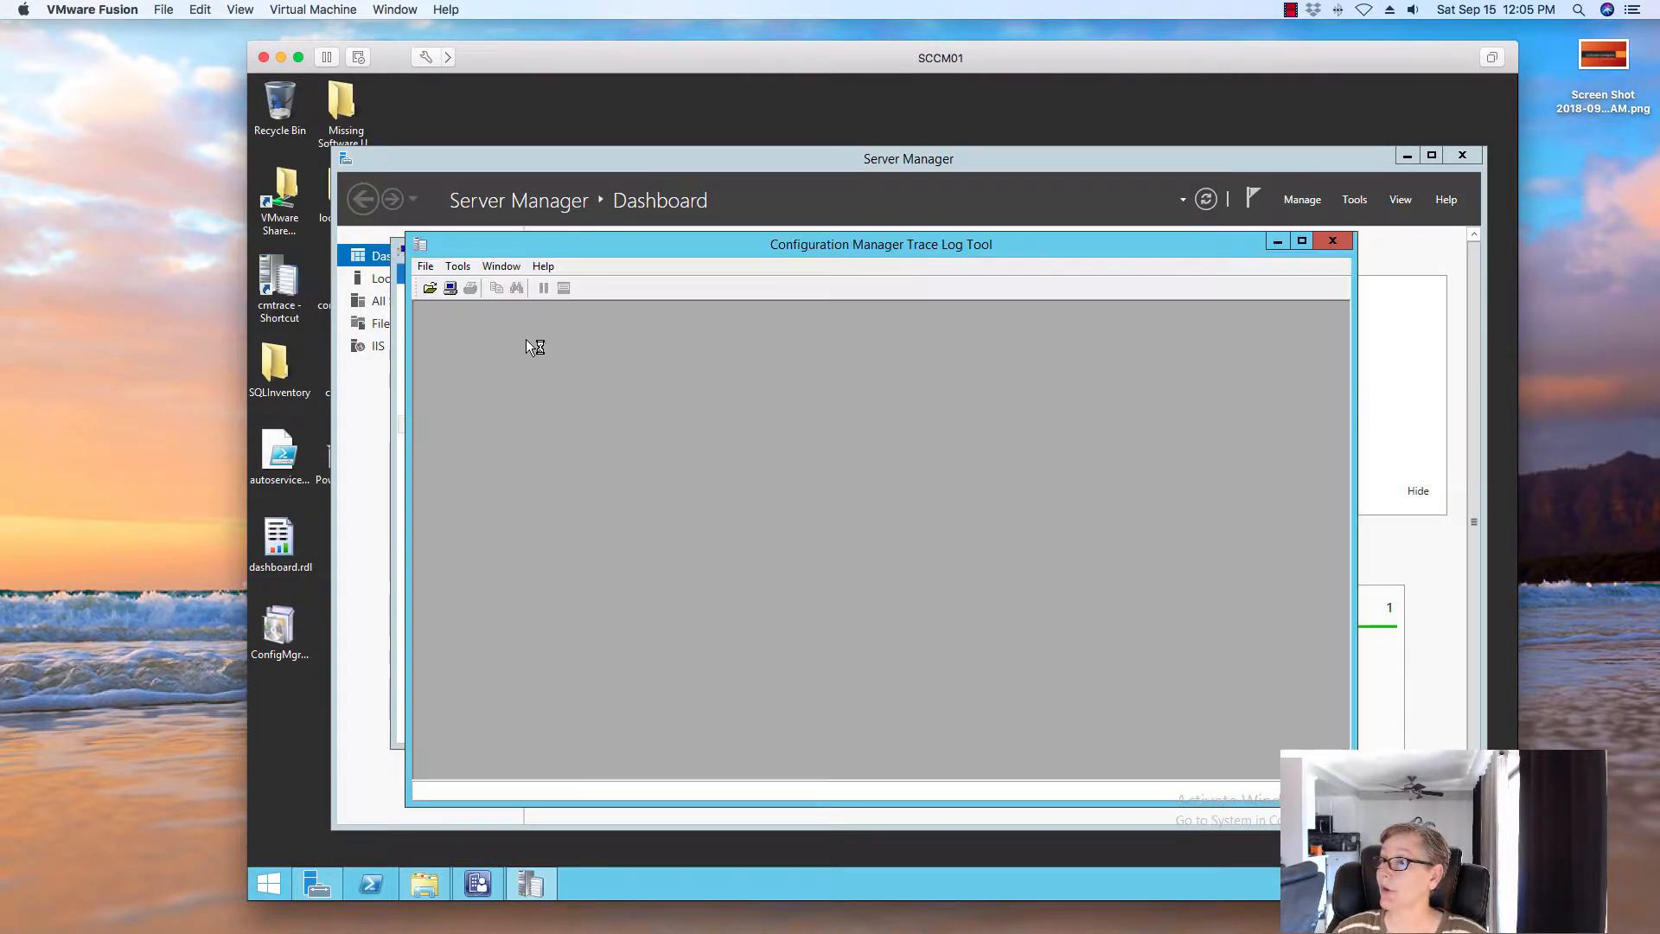
left_click(431, 290)
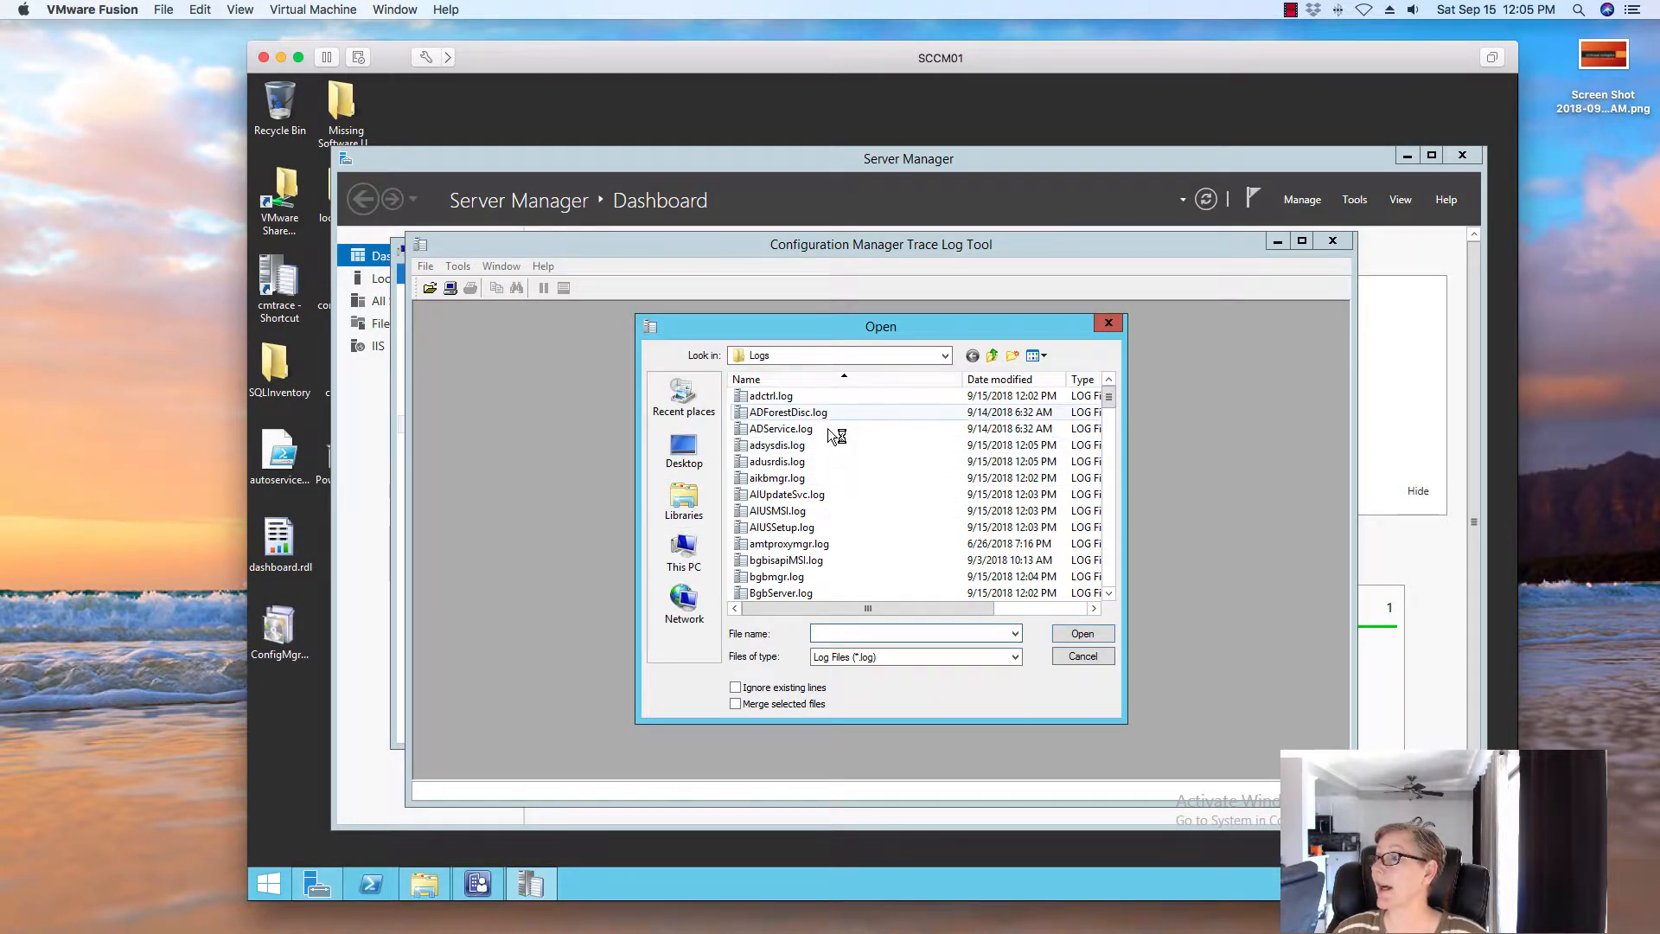
left_click(799, 512)
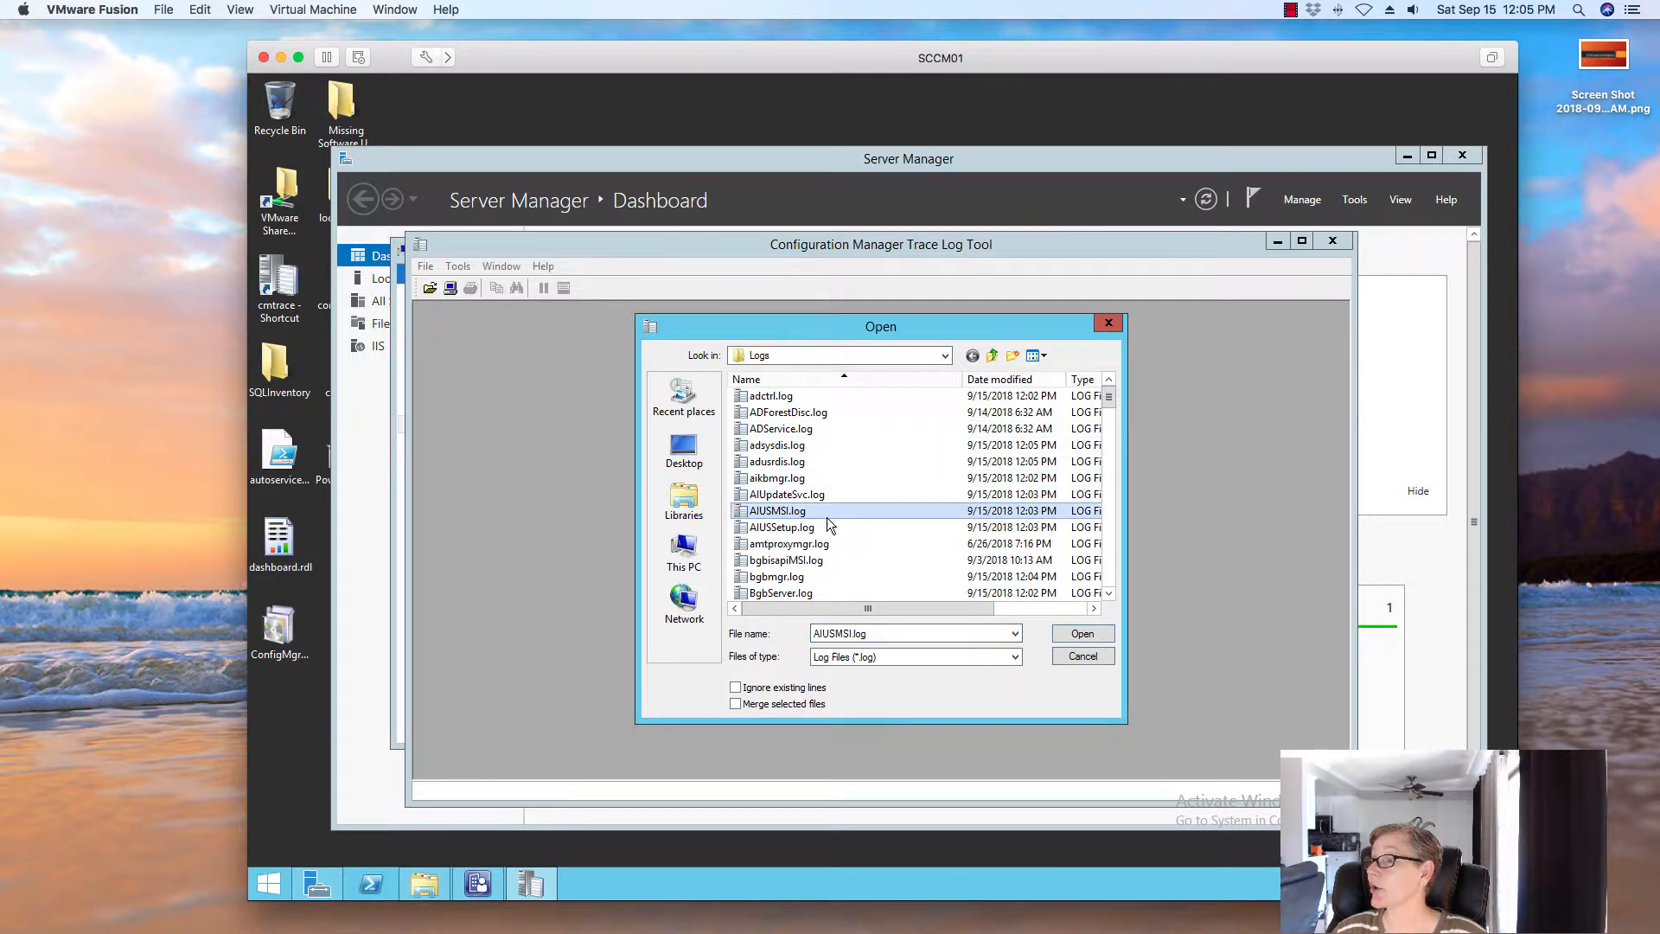
left_click(752, 526)
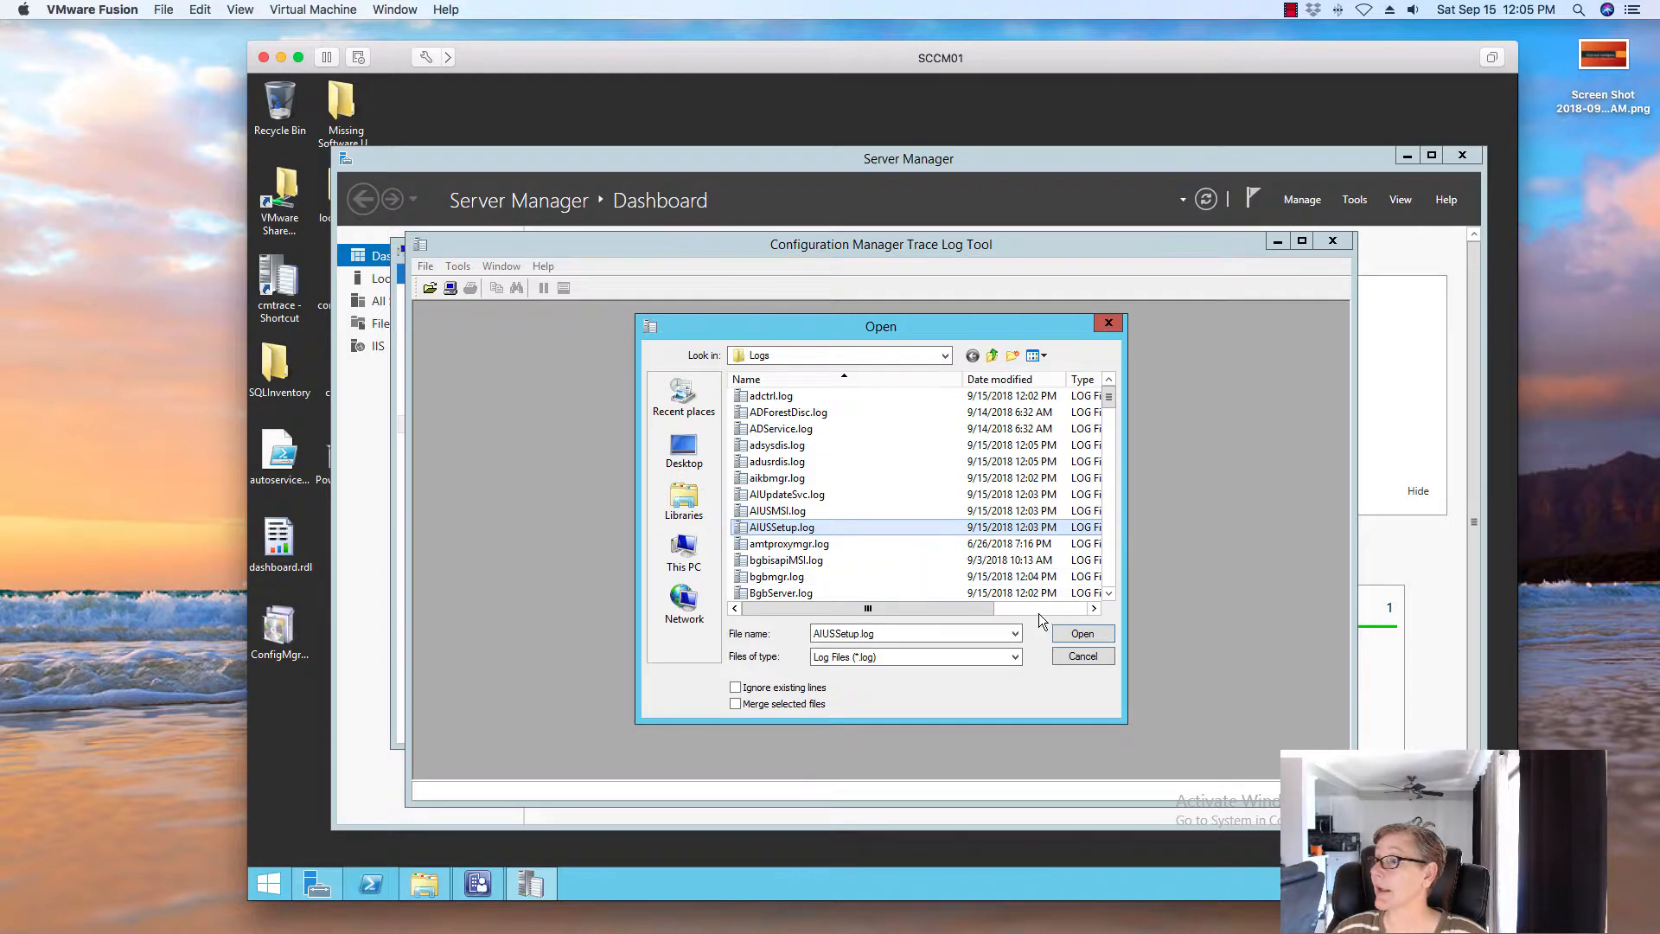
left_click(1077, 633)
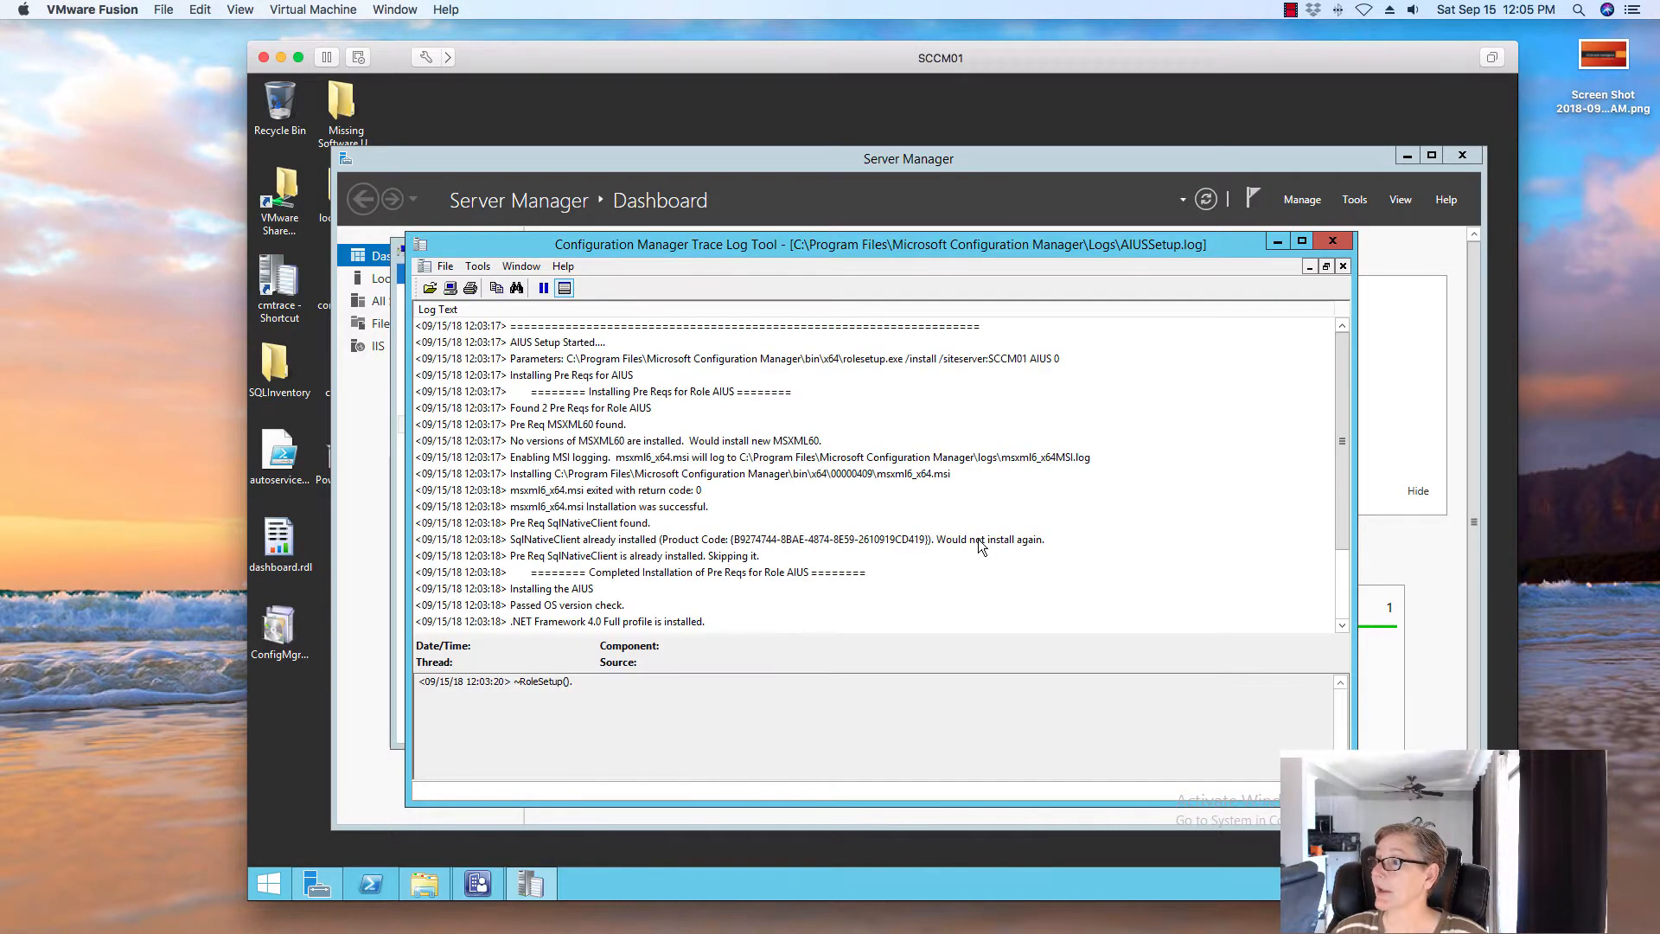
left_click(699, 458)
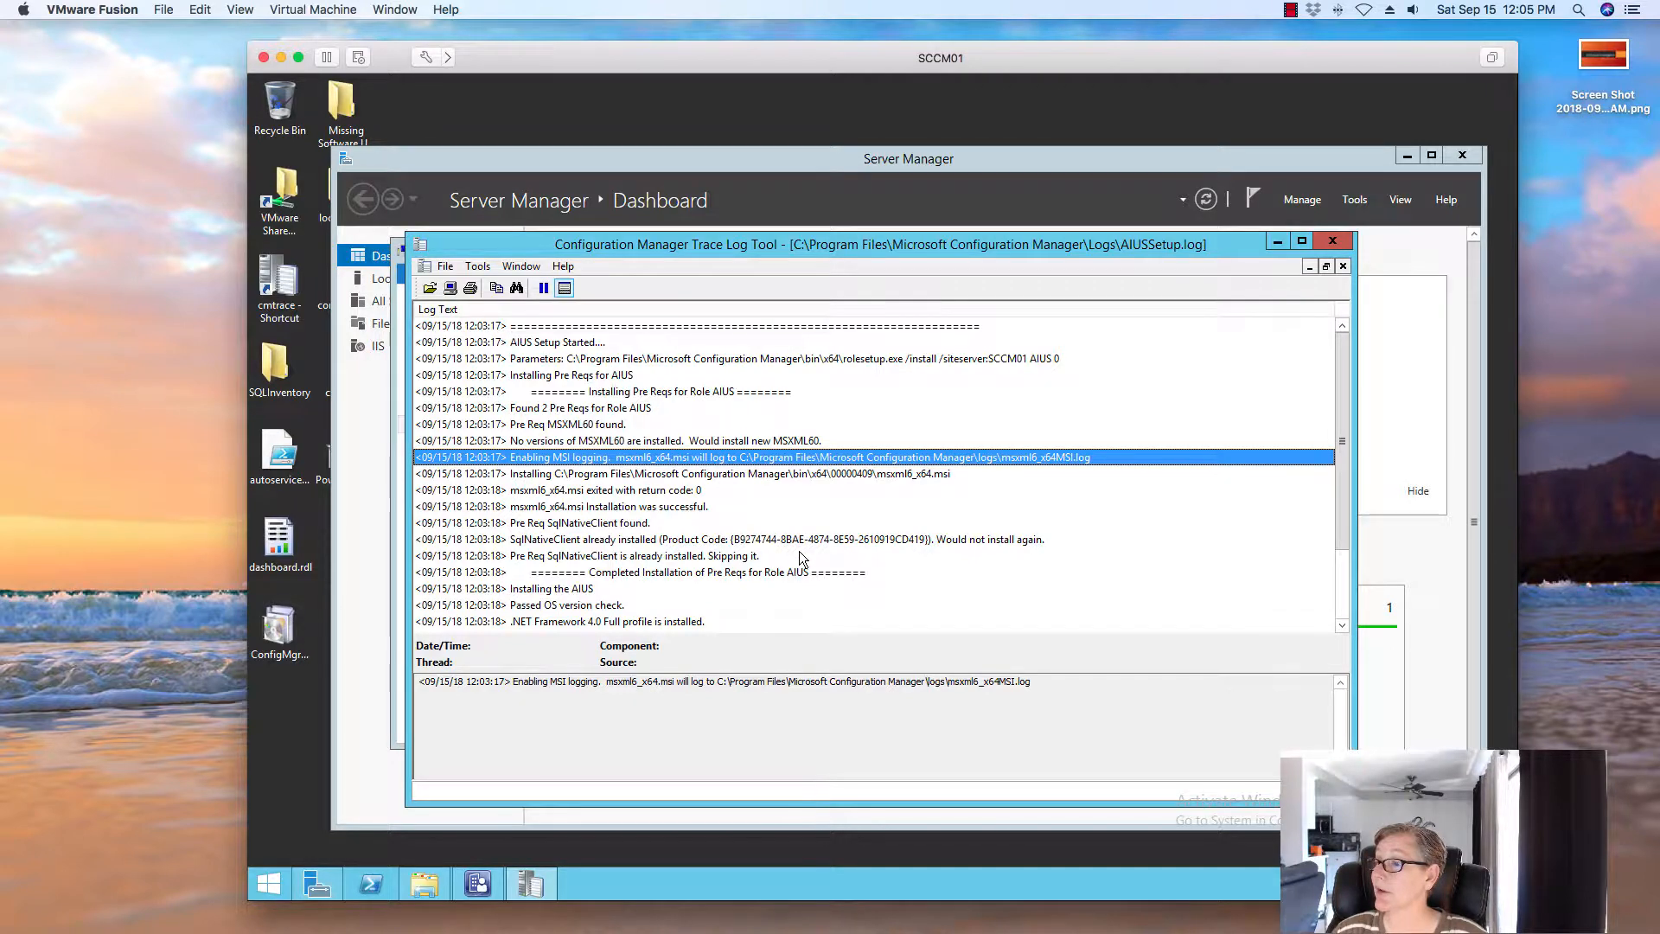
left_click(571, 592)
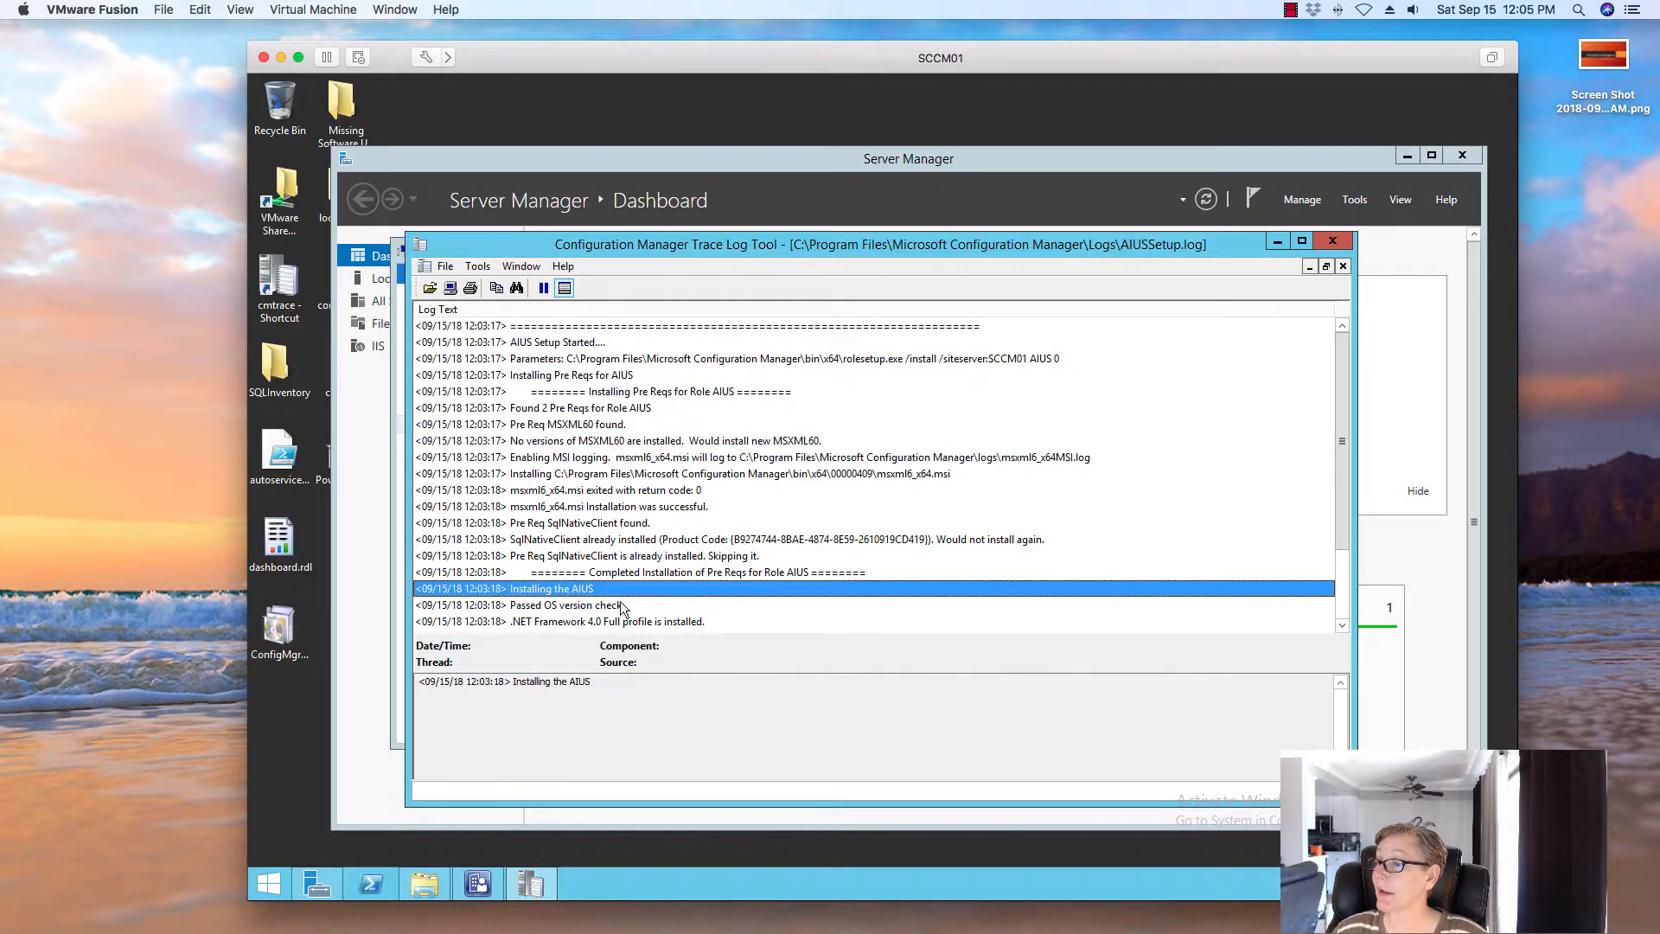
left_click(623, 605)
scroll(746, 543, "down", 2)
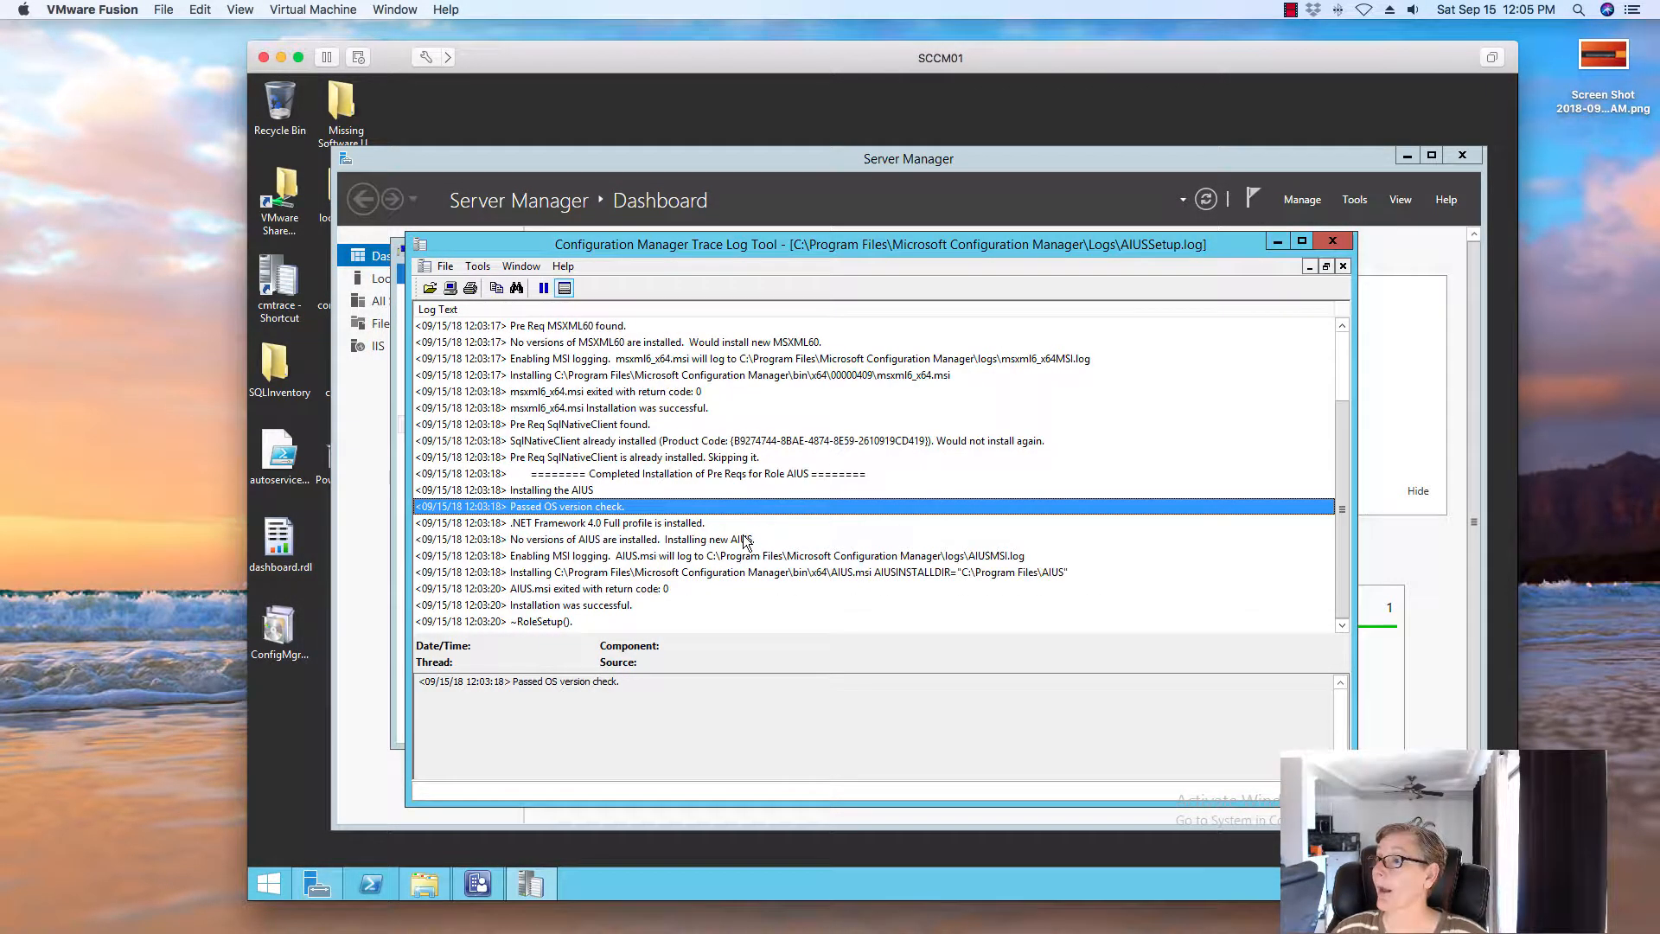
scroll(759, 486, "up", 2)
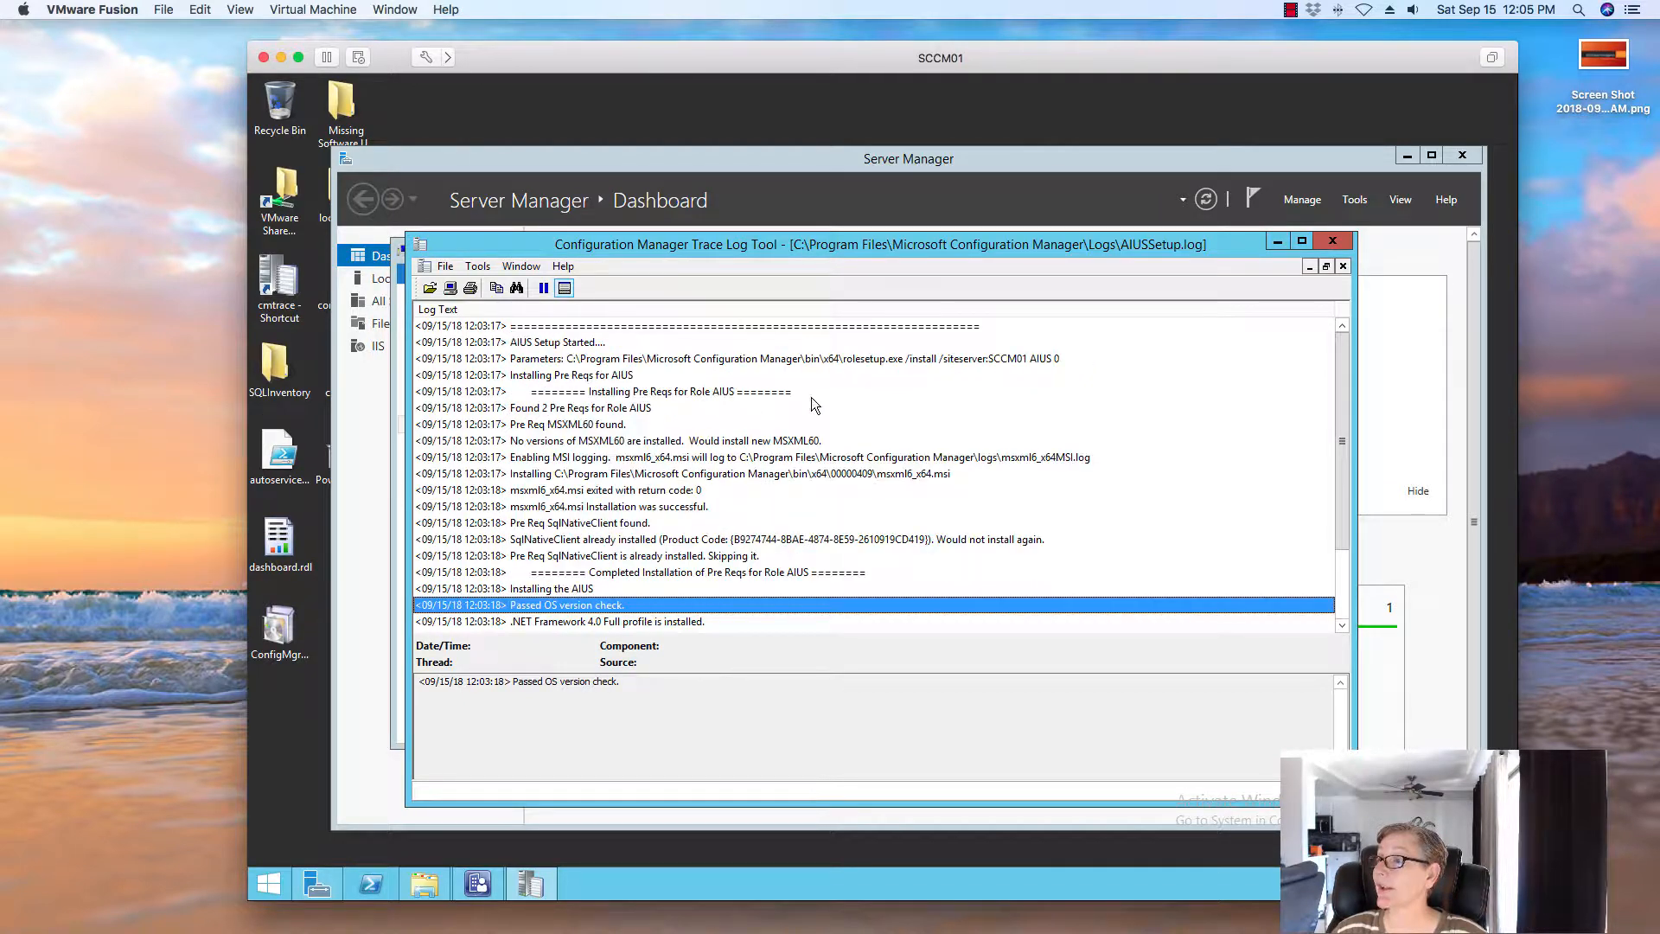
left_click(1333, 241)
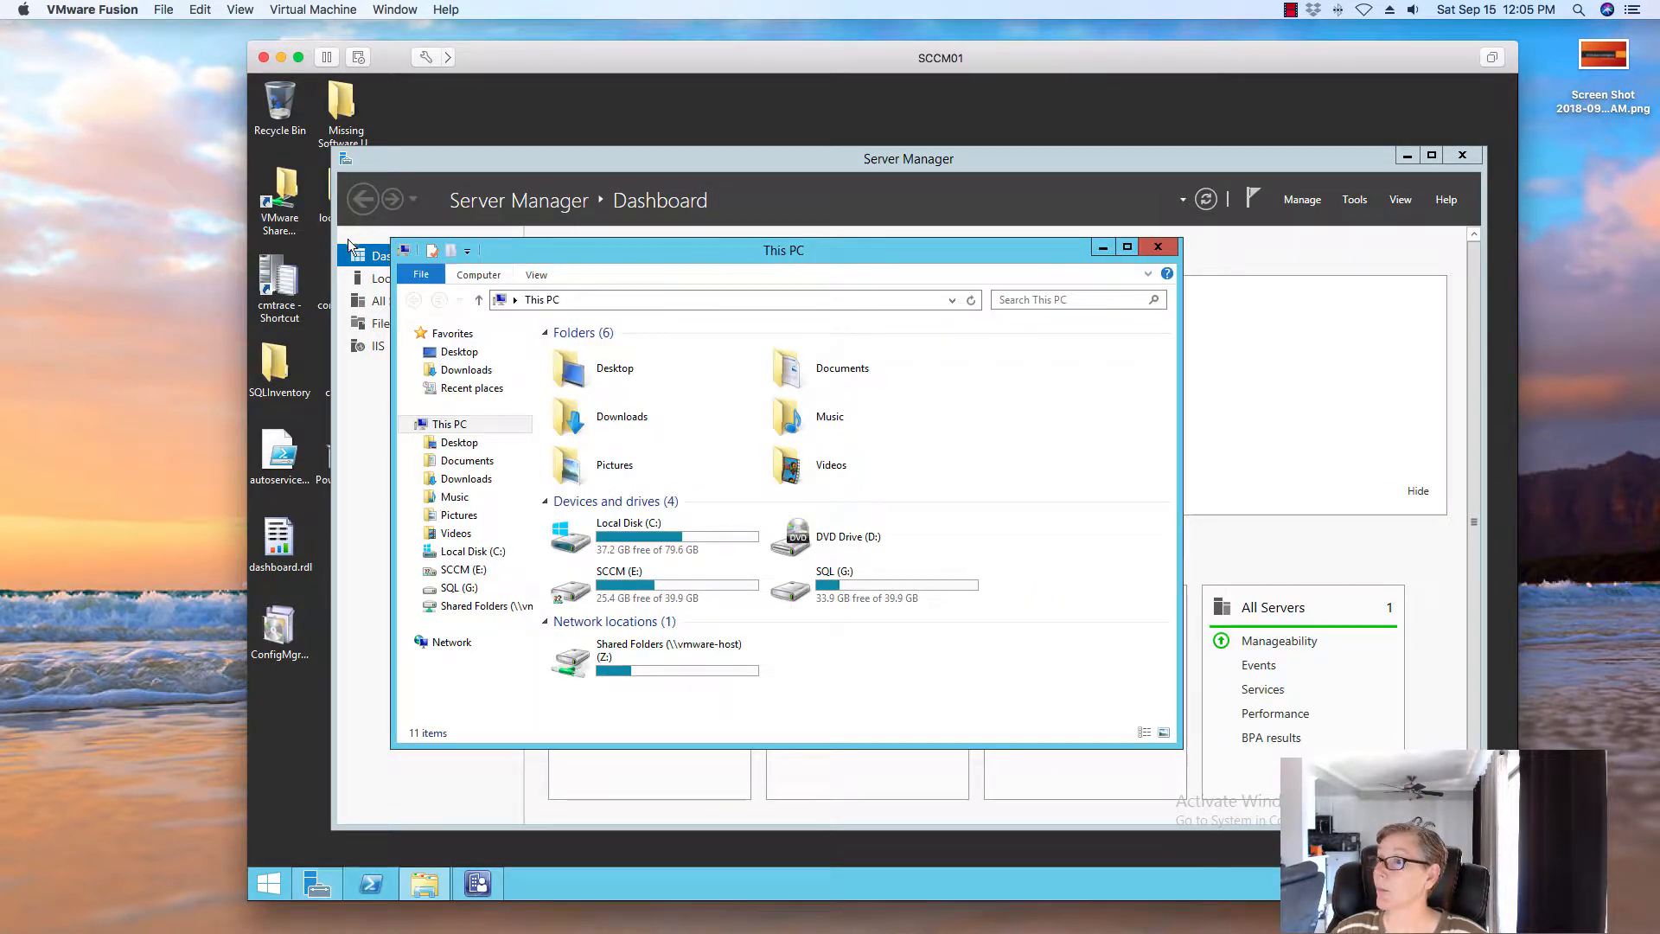
Launch CMTrace again and open AIUSMSI.log from the Logs folder
double_click(297, 276)
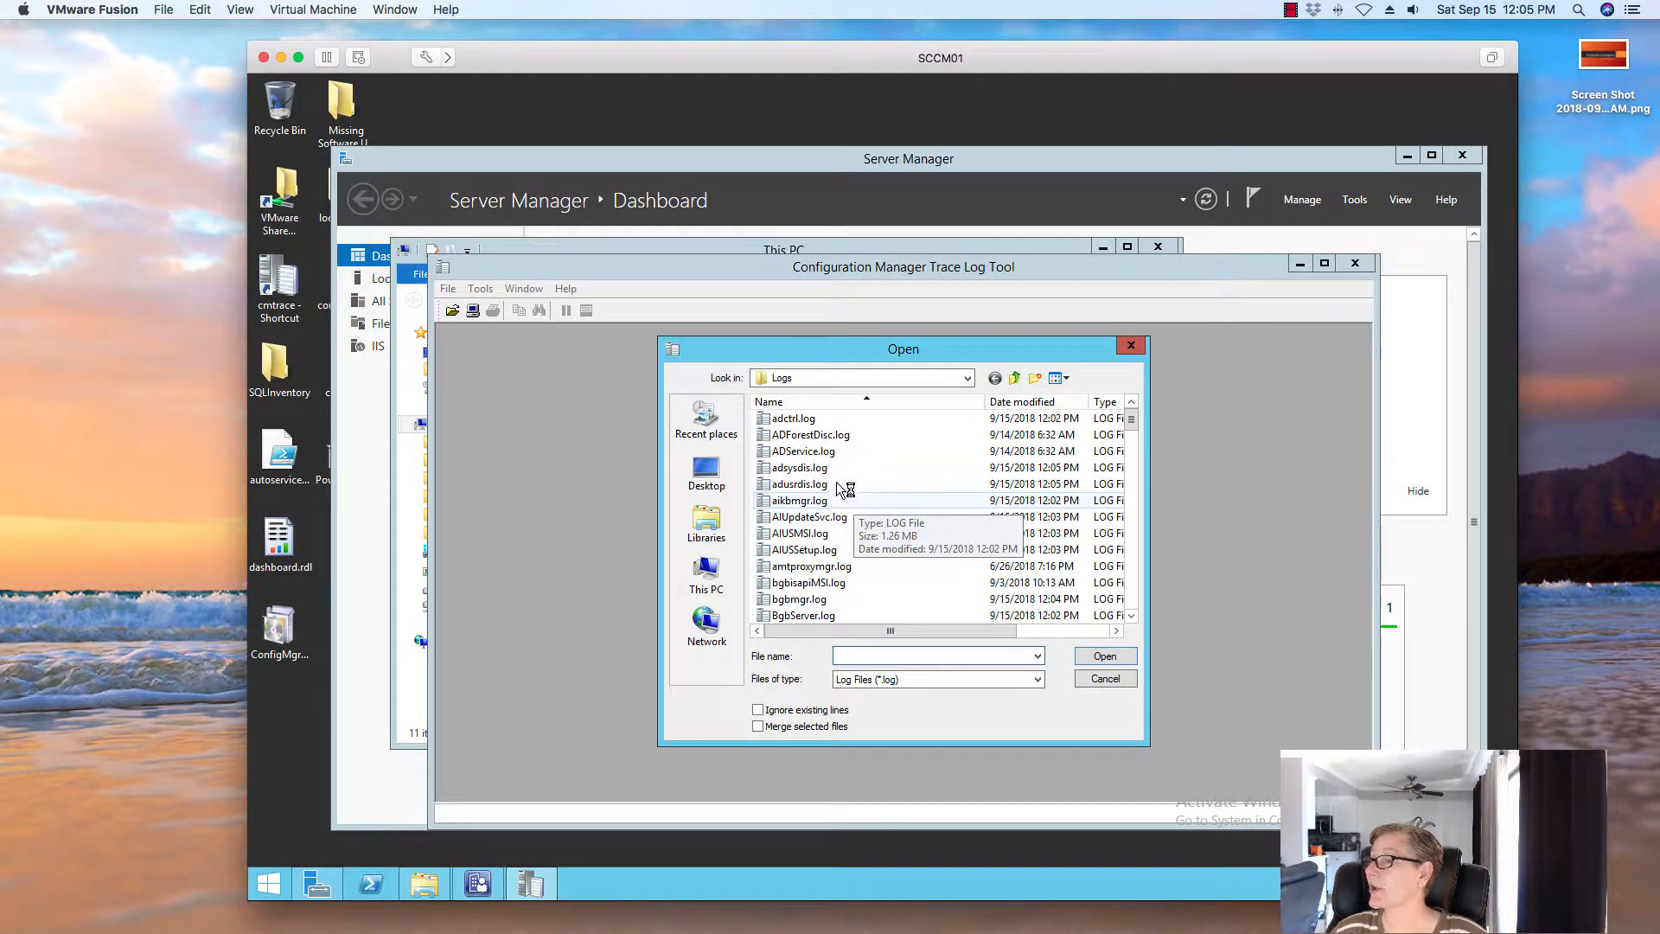
left_click(843, 532)
left_click(1105, 656)
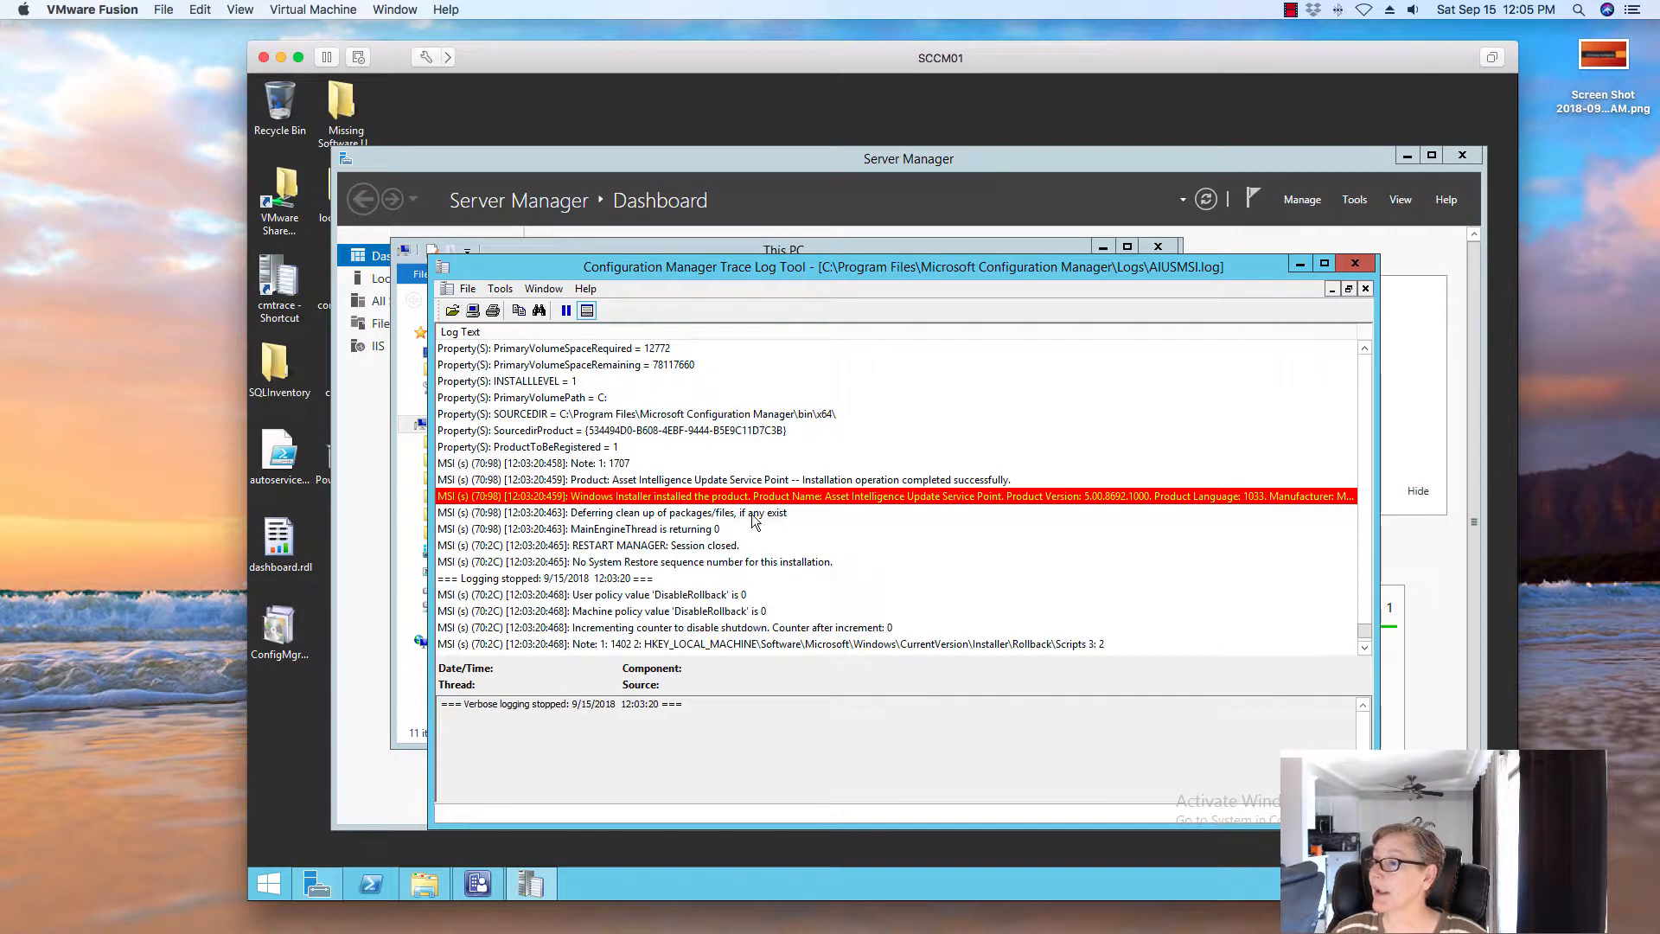
Locate the AIUSDetectDowngrade error message, then close CMTrace and the This PC window
left_click(704, 500)
left_click(711, 513)
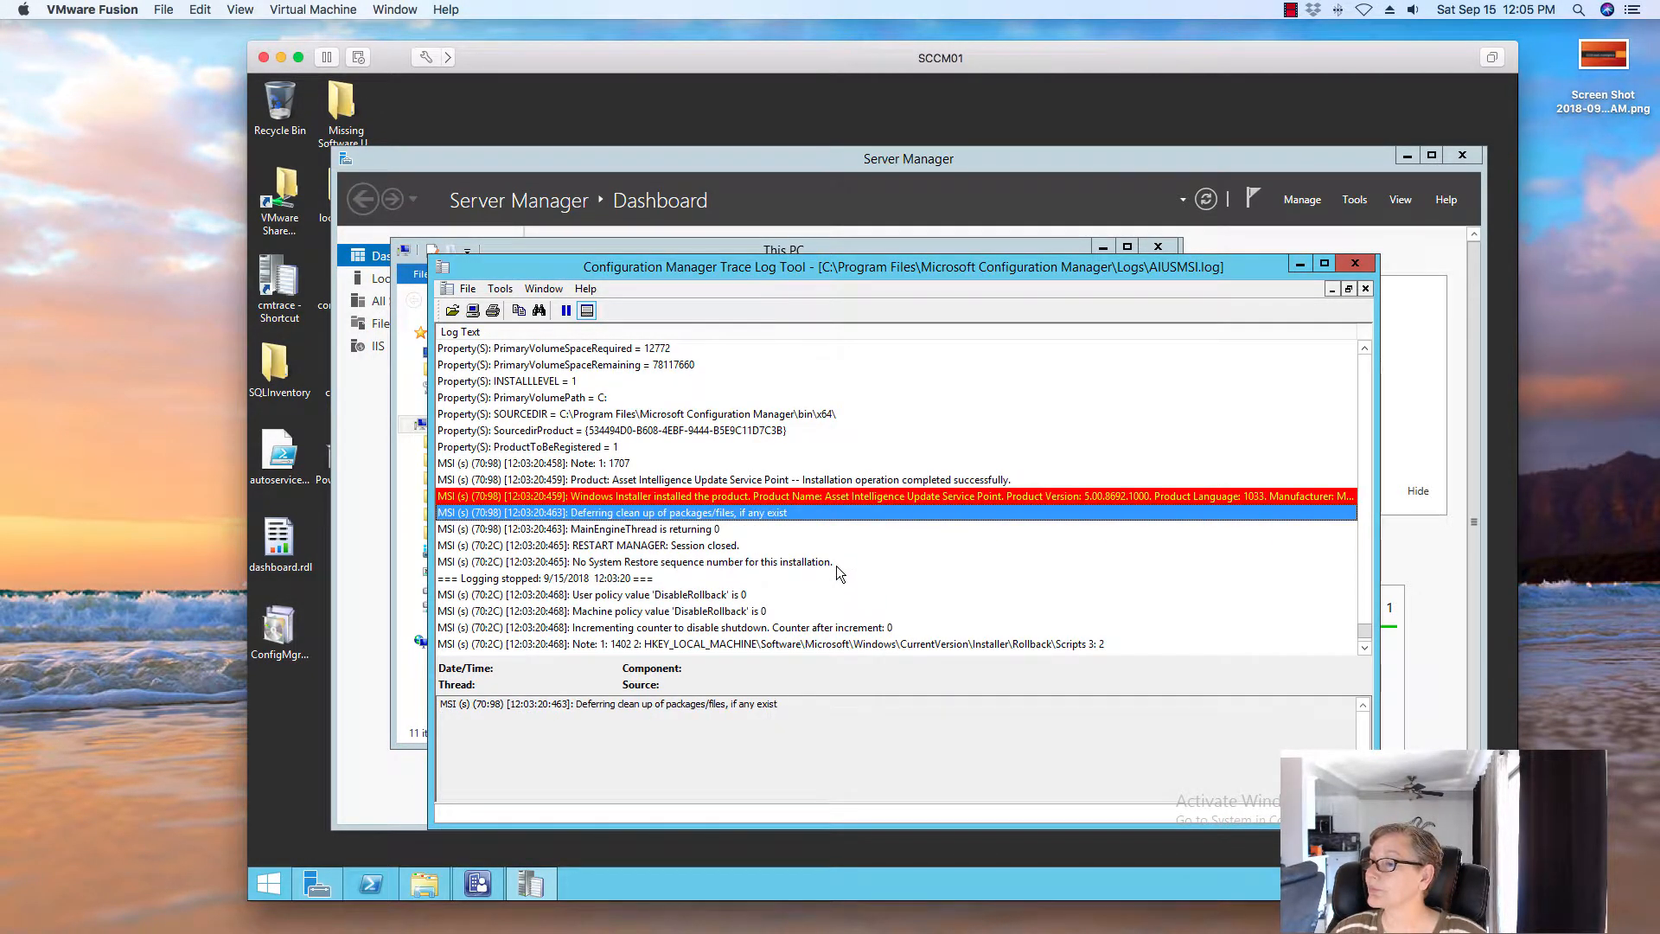
scroll(837, 569, "up", 5)
scroll(838, 565, "down", 5)
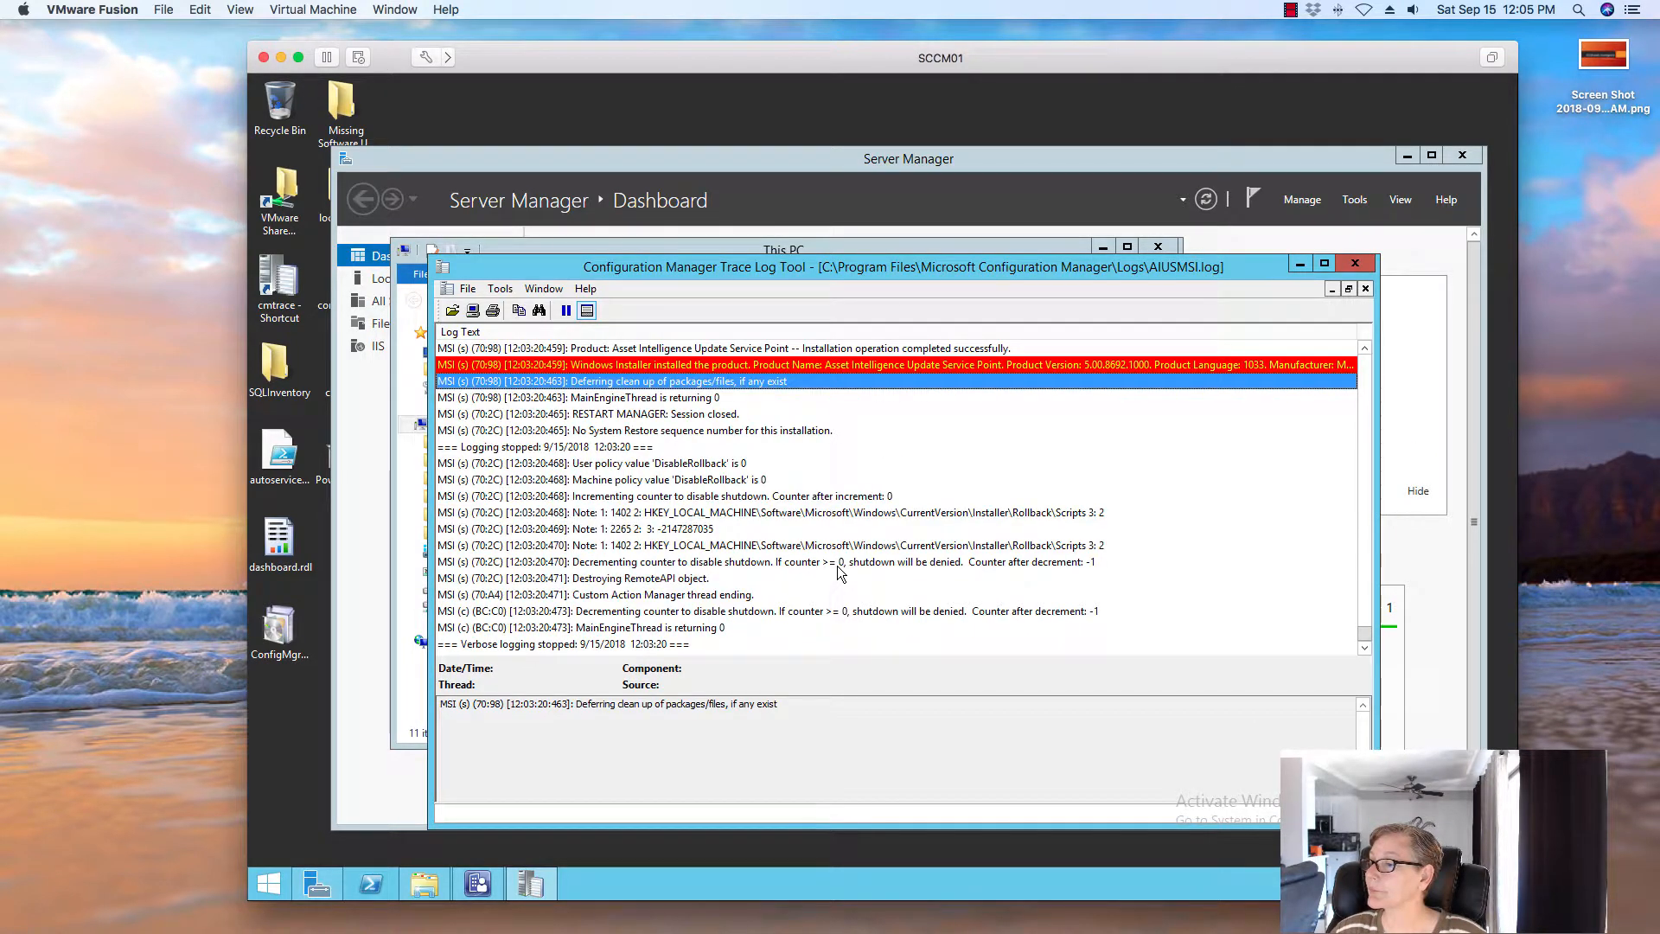
scroll(839, 573, "up", 5)
scroll(837, 565, "up", 10)
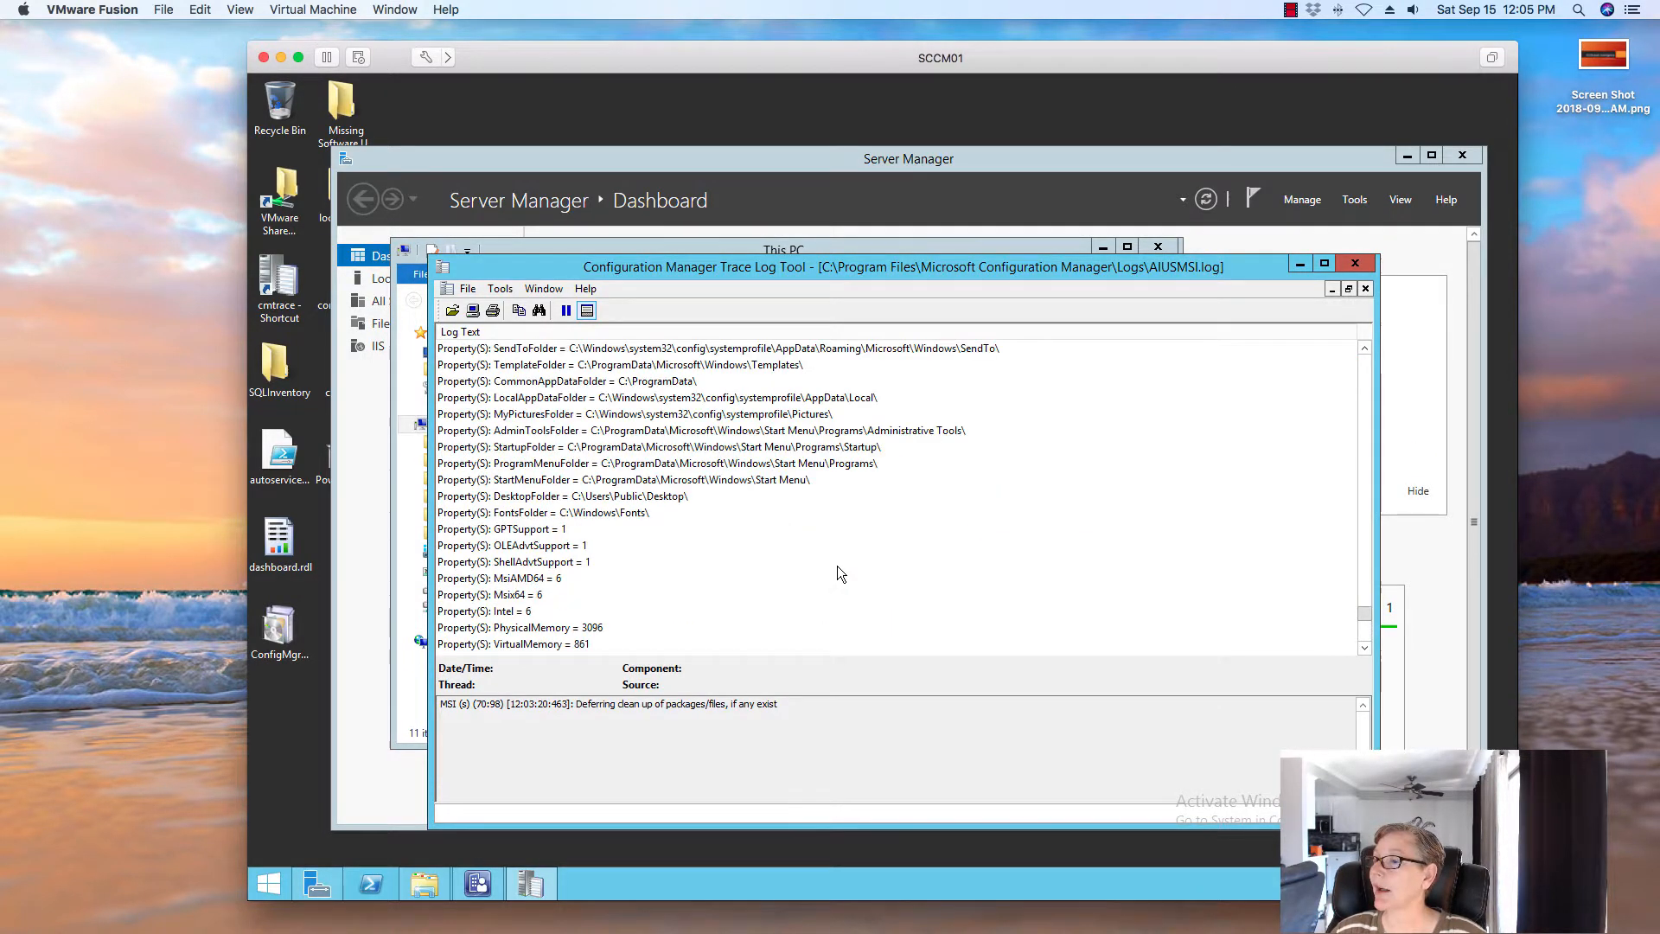
scroll(984, 498, "up", 6)
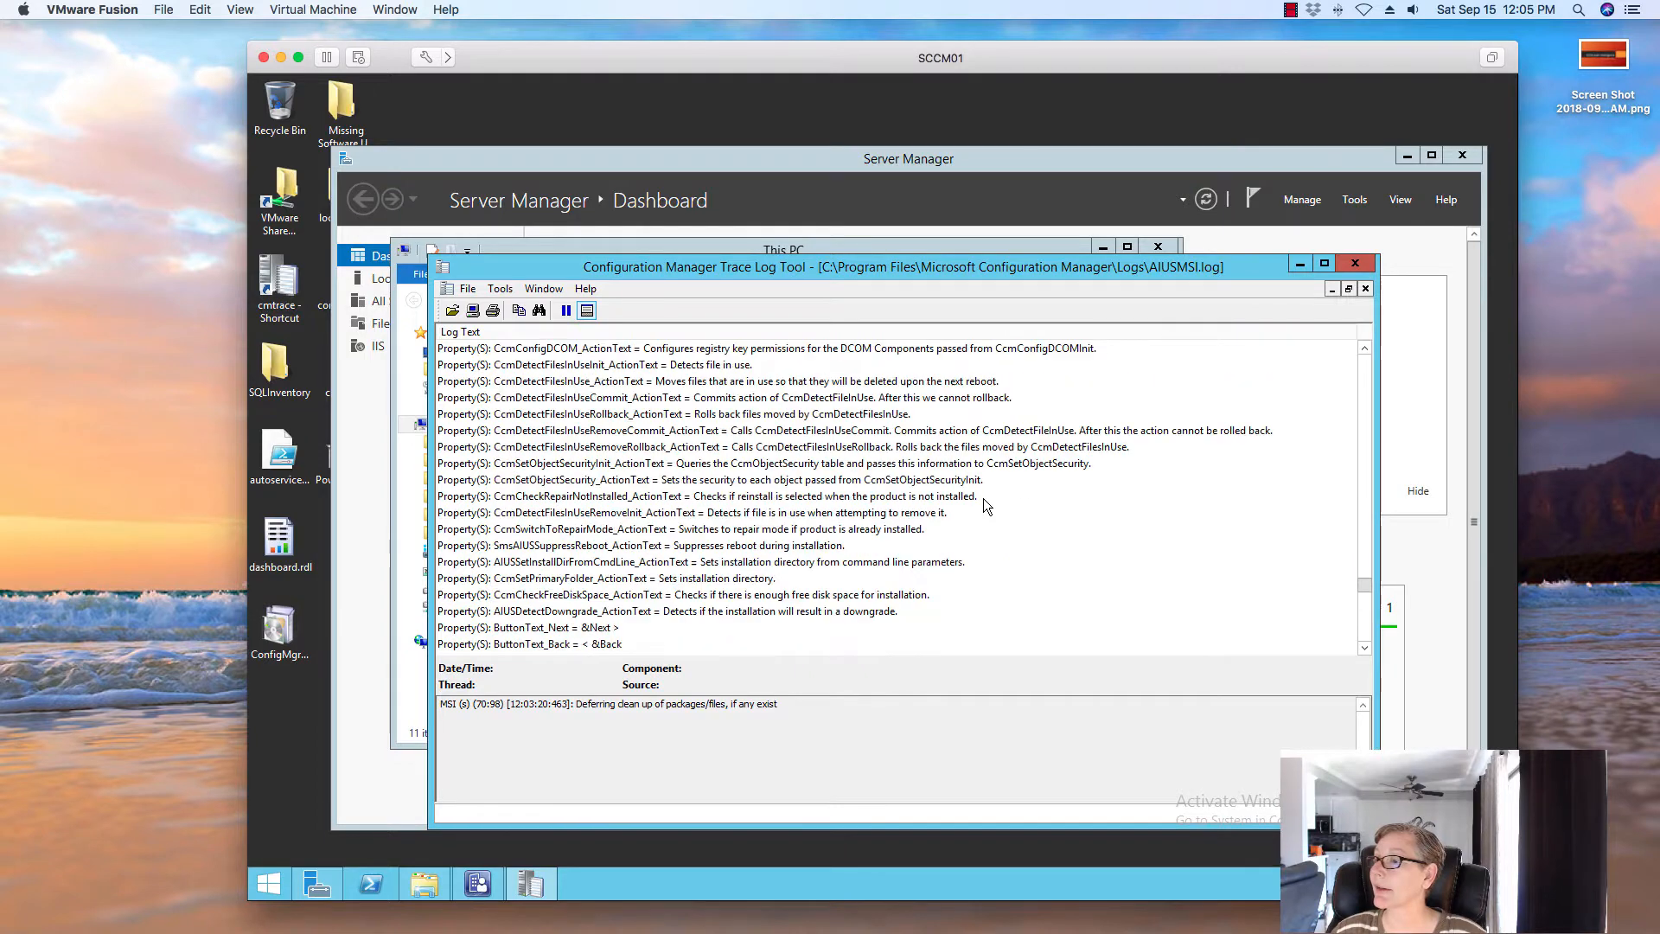
scroll(993, 495, "down", 4)
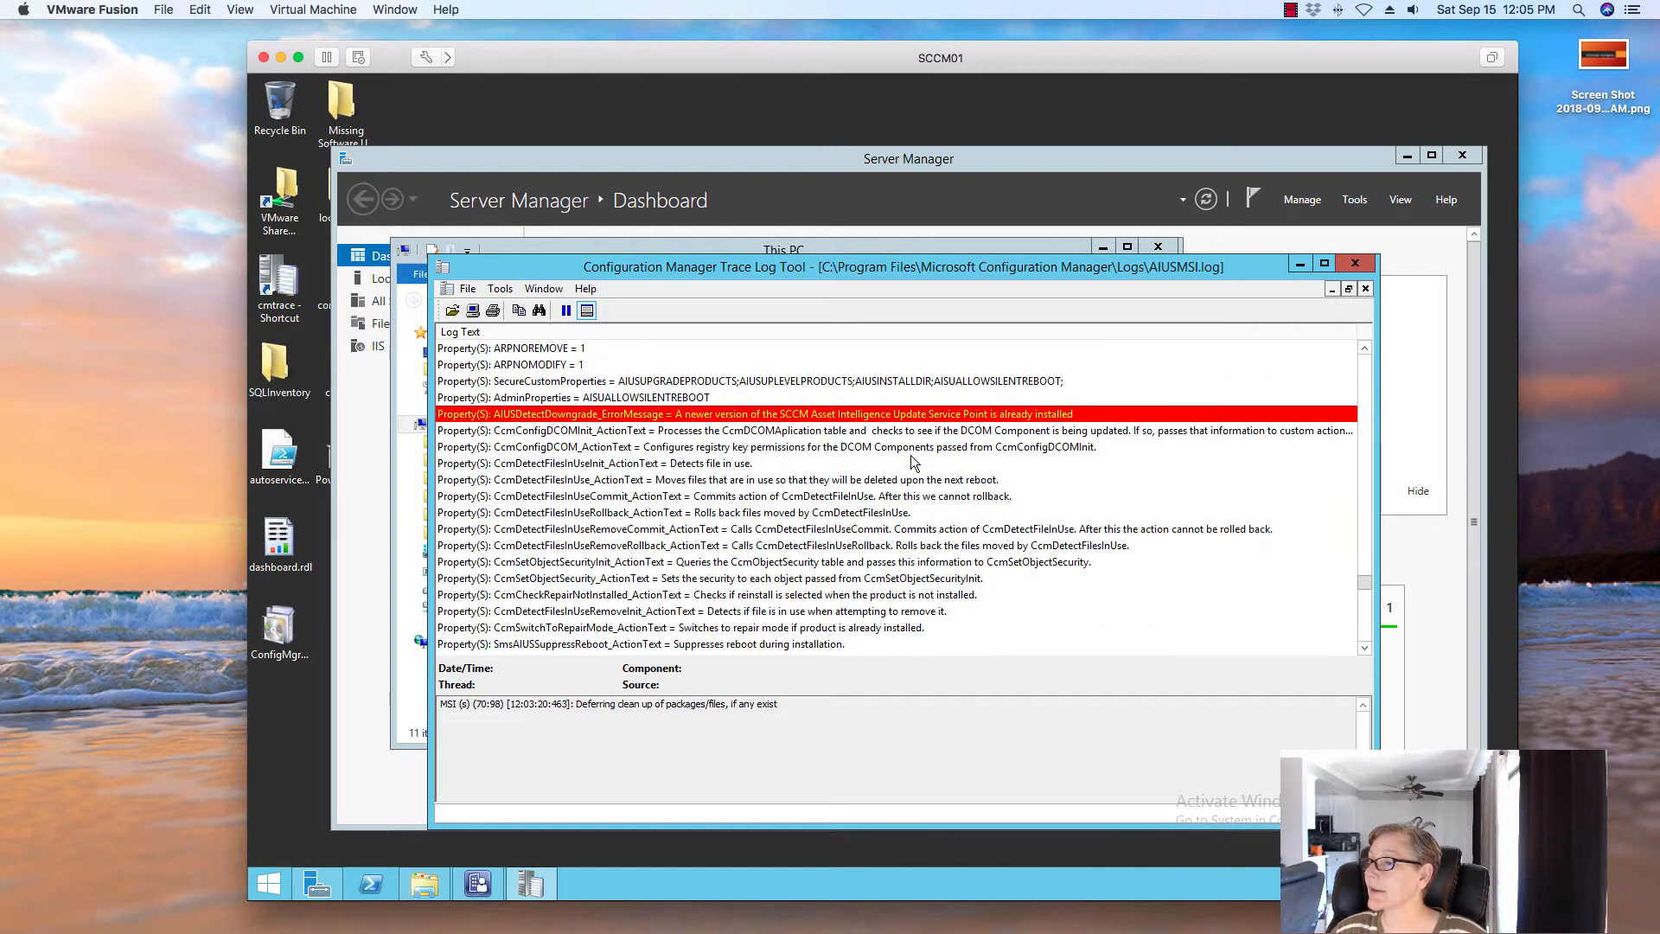
left_click(776, 413)
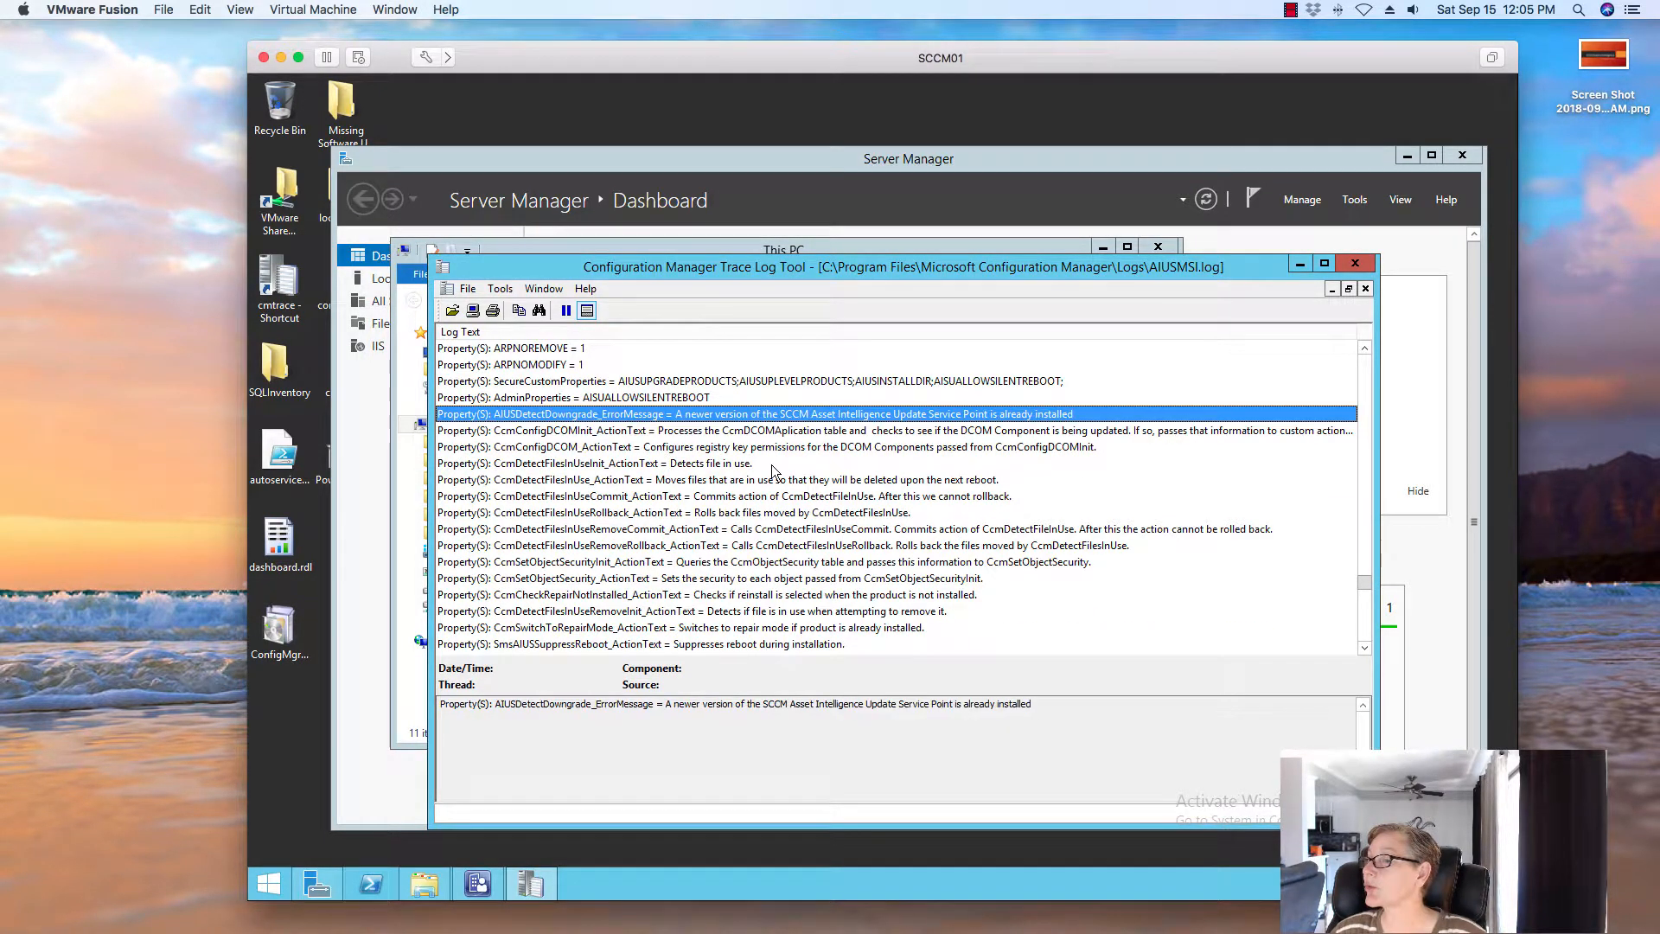
left_click(1355, 263)
left_click(1158, 246)
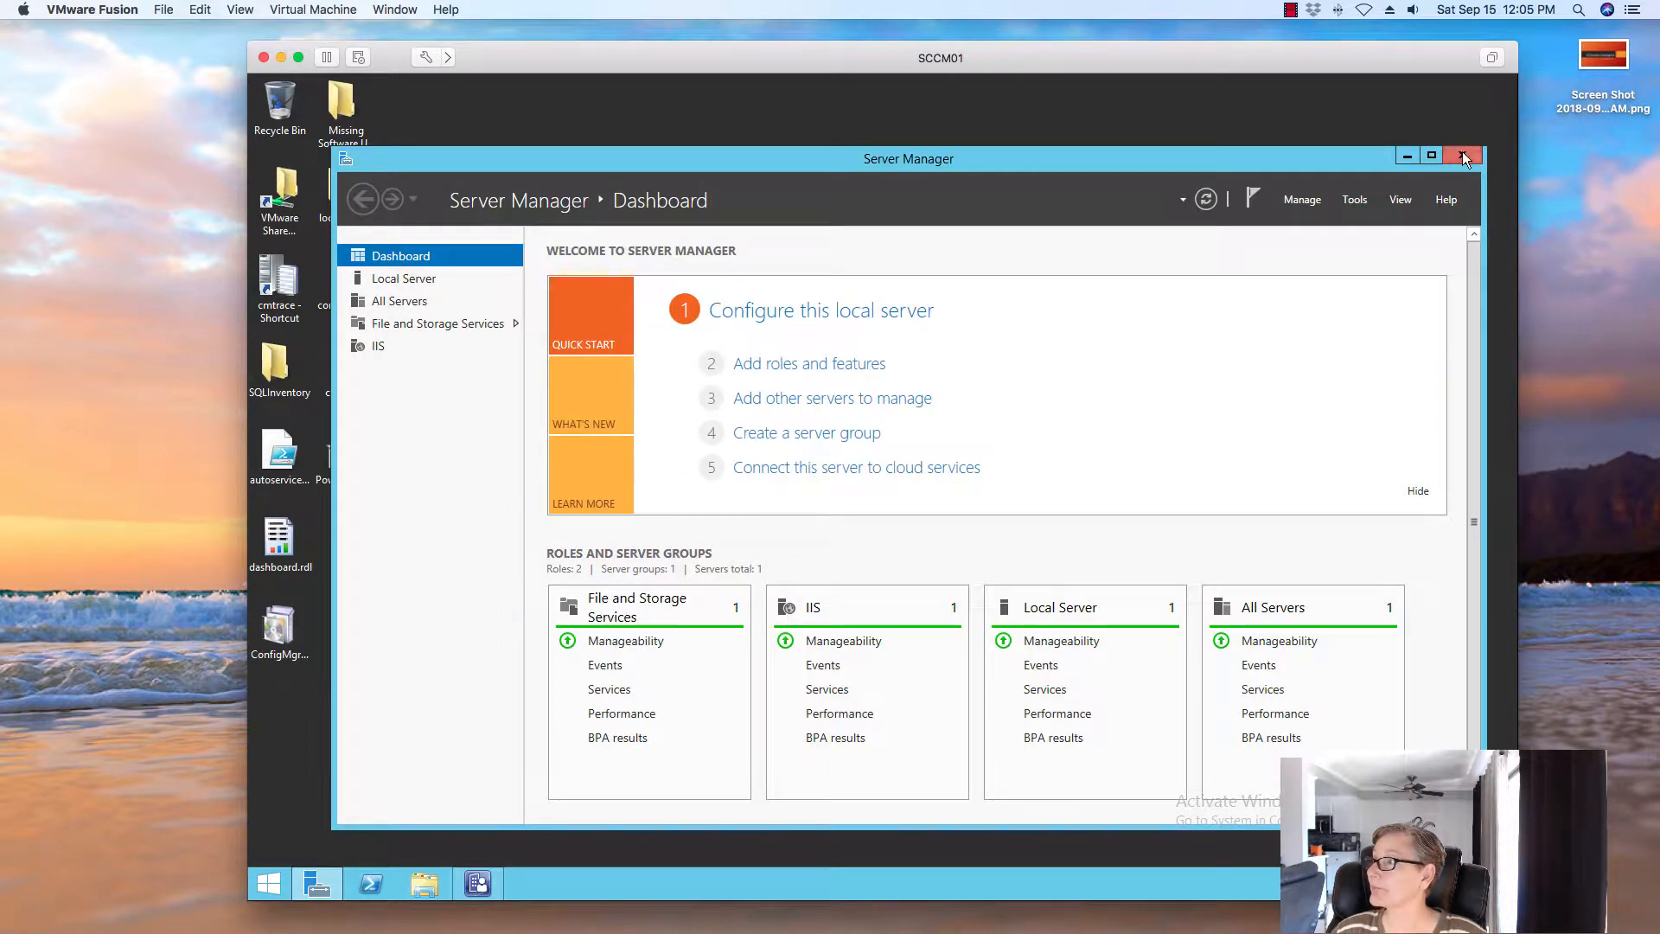
Close Server Manager and trigger Synchronize Asset Intelligence Catalog from the Assets and Compliance workspace
left_click(1461, 153)
left_click(464, 879)
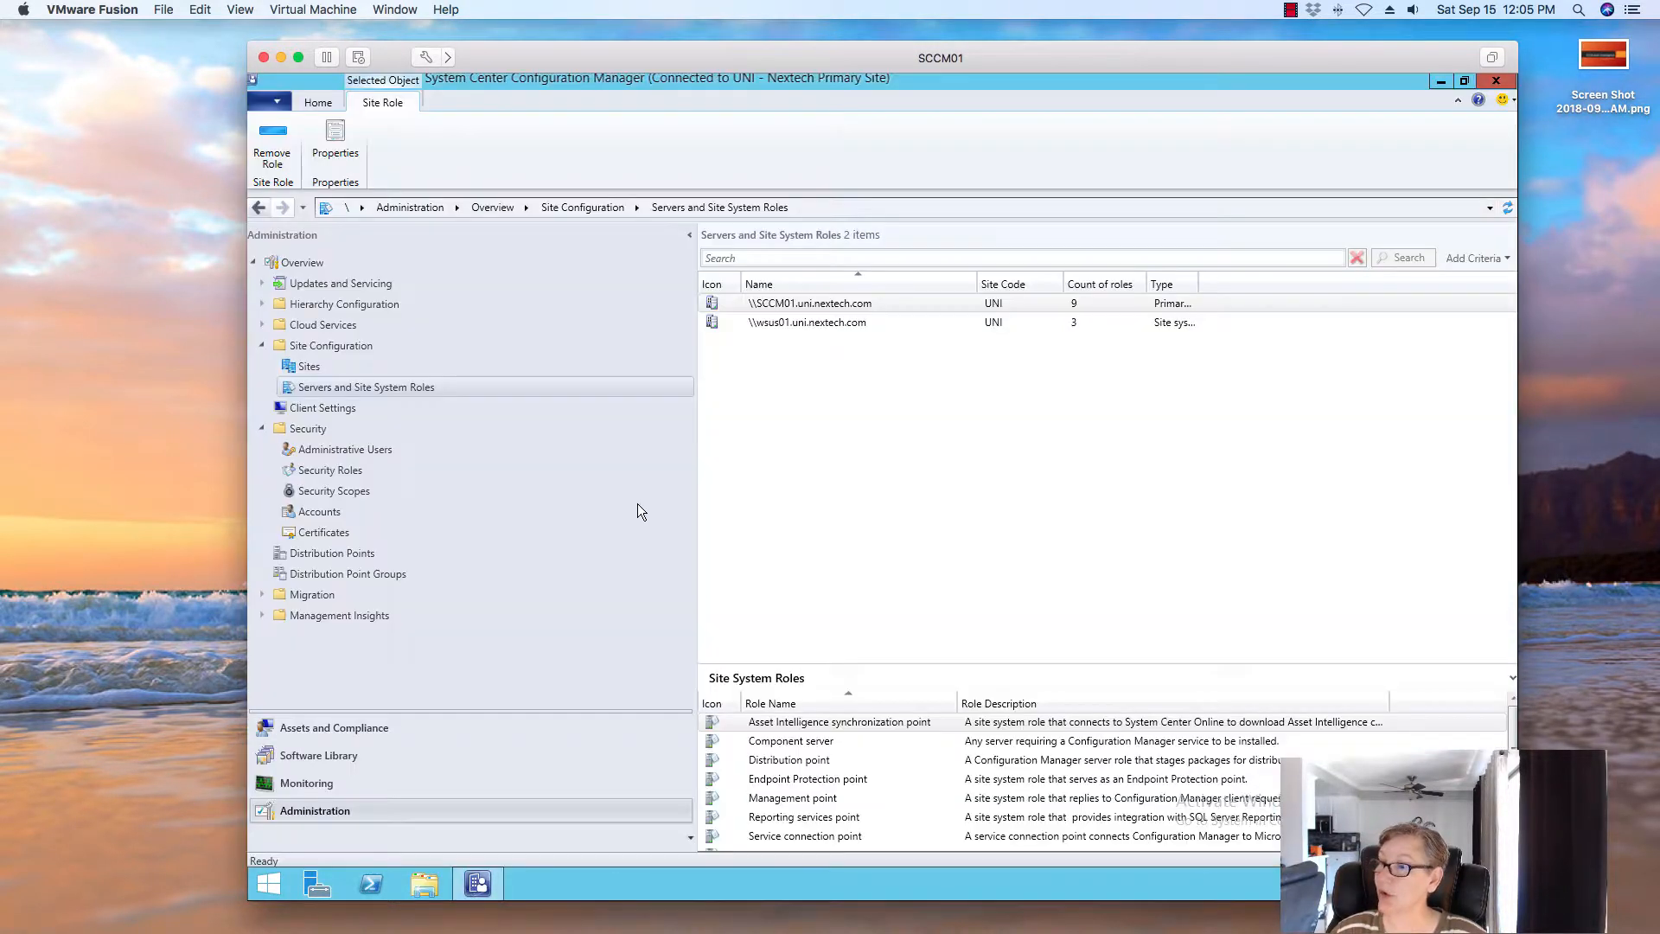
left_click(371, 729)
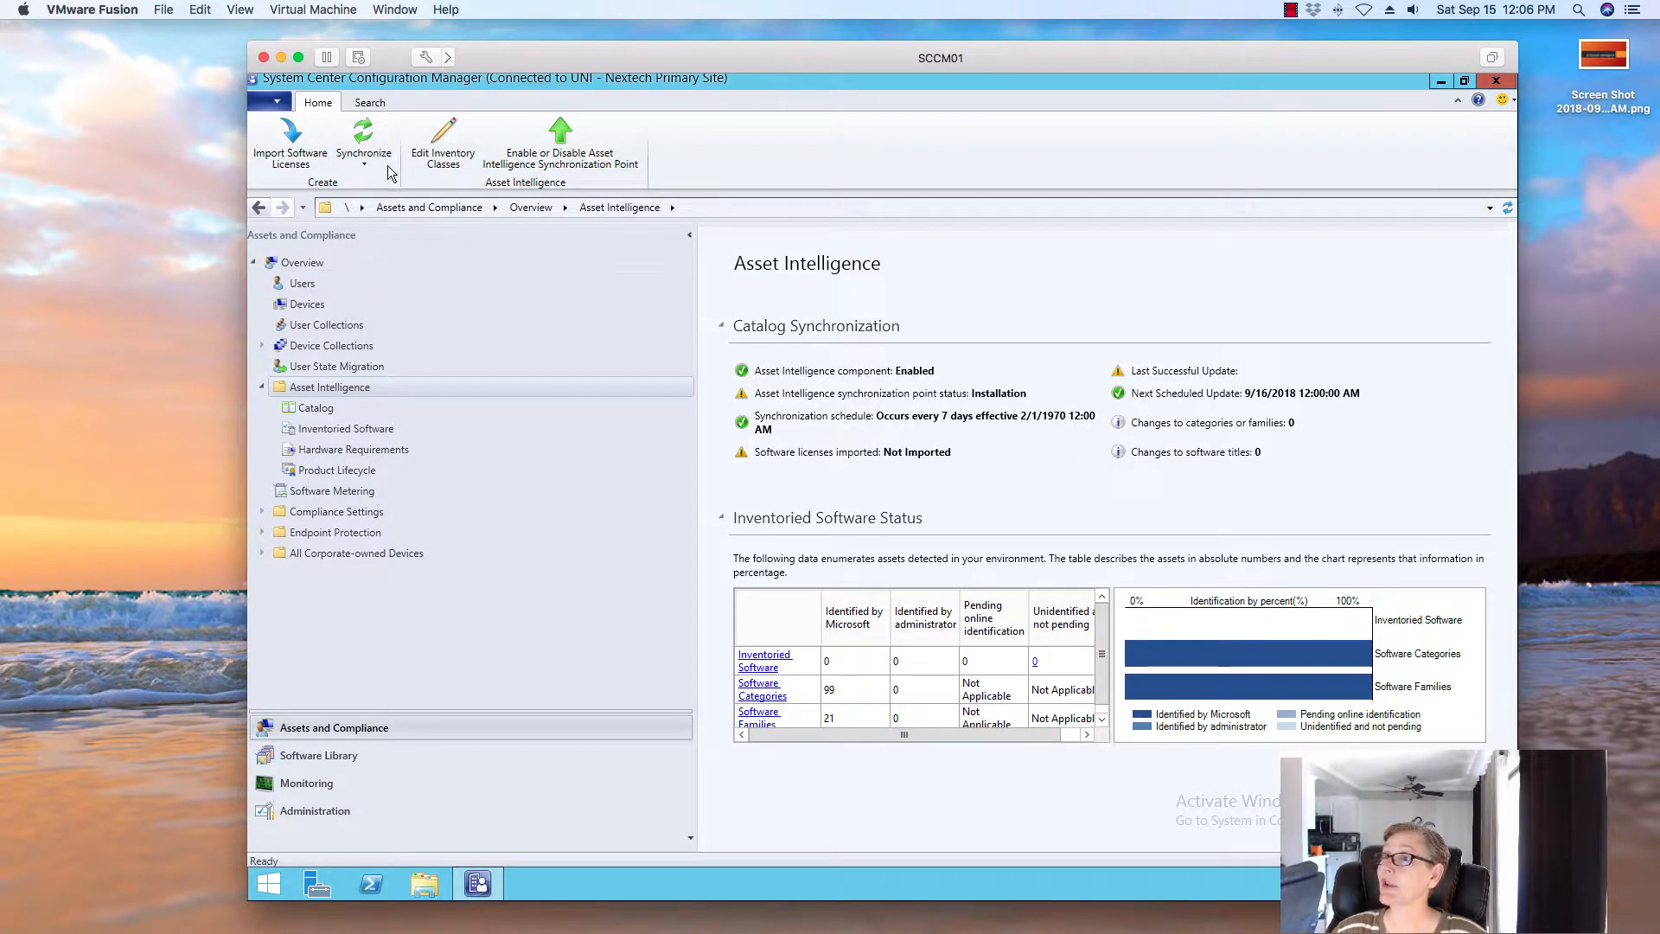
left_click(363, 145)
left_click(473, 184)
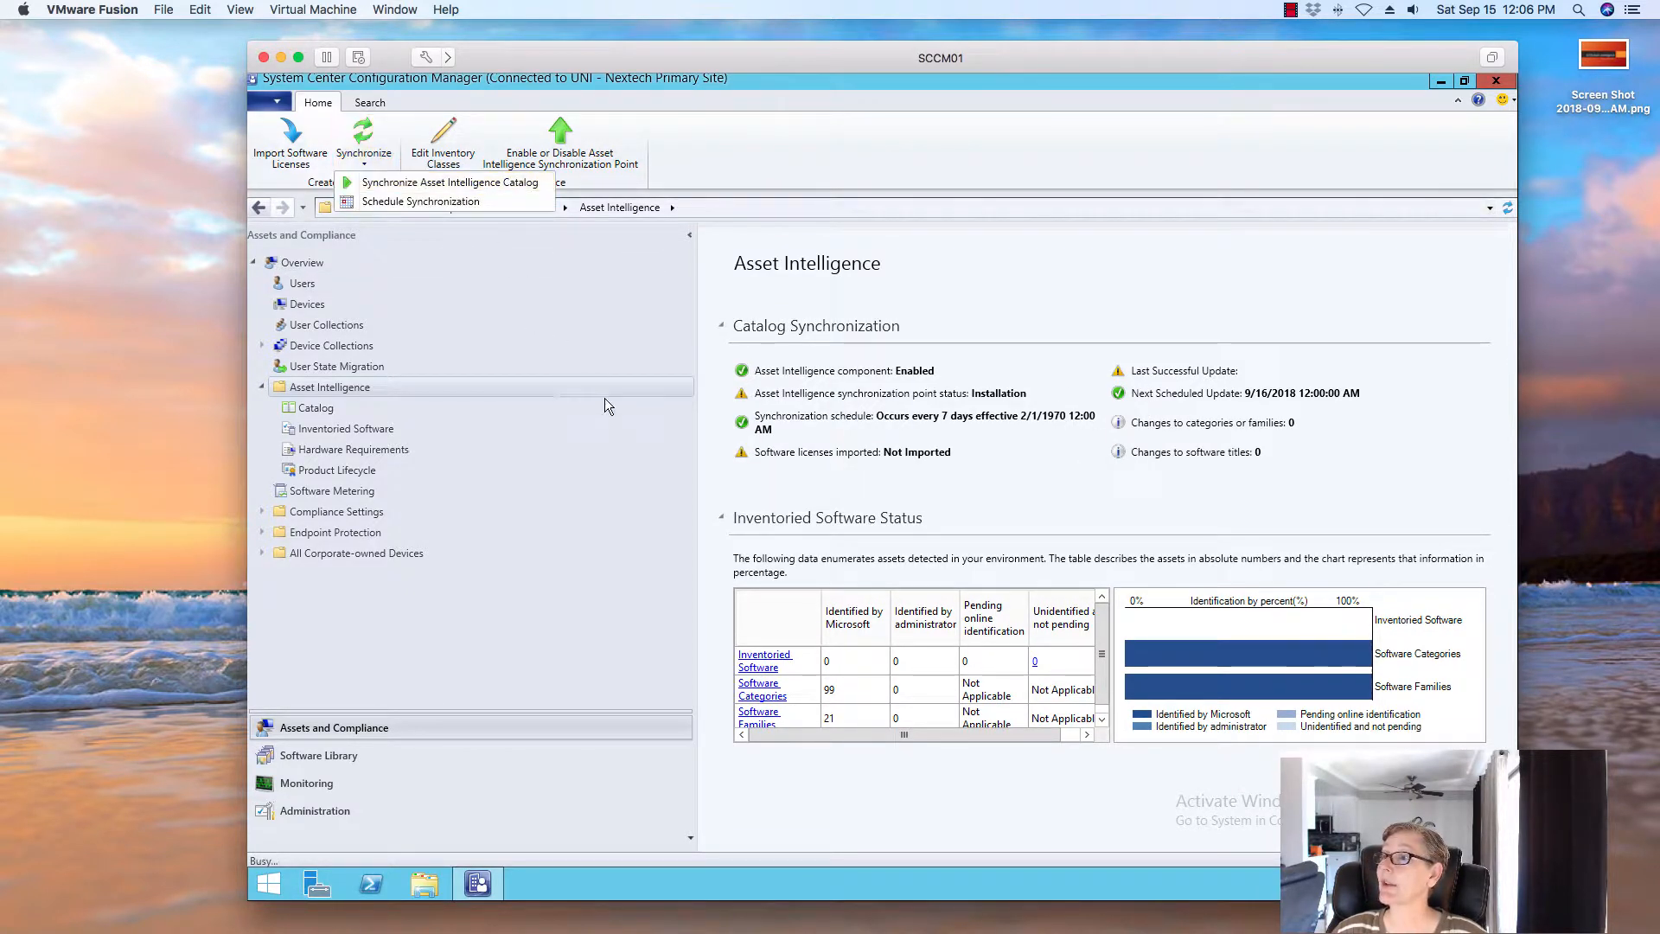
left_click(1049, 549)
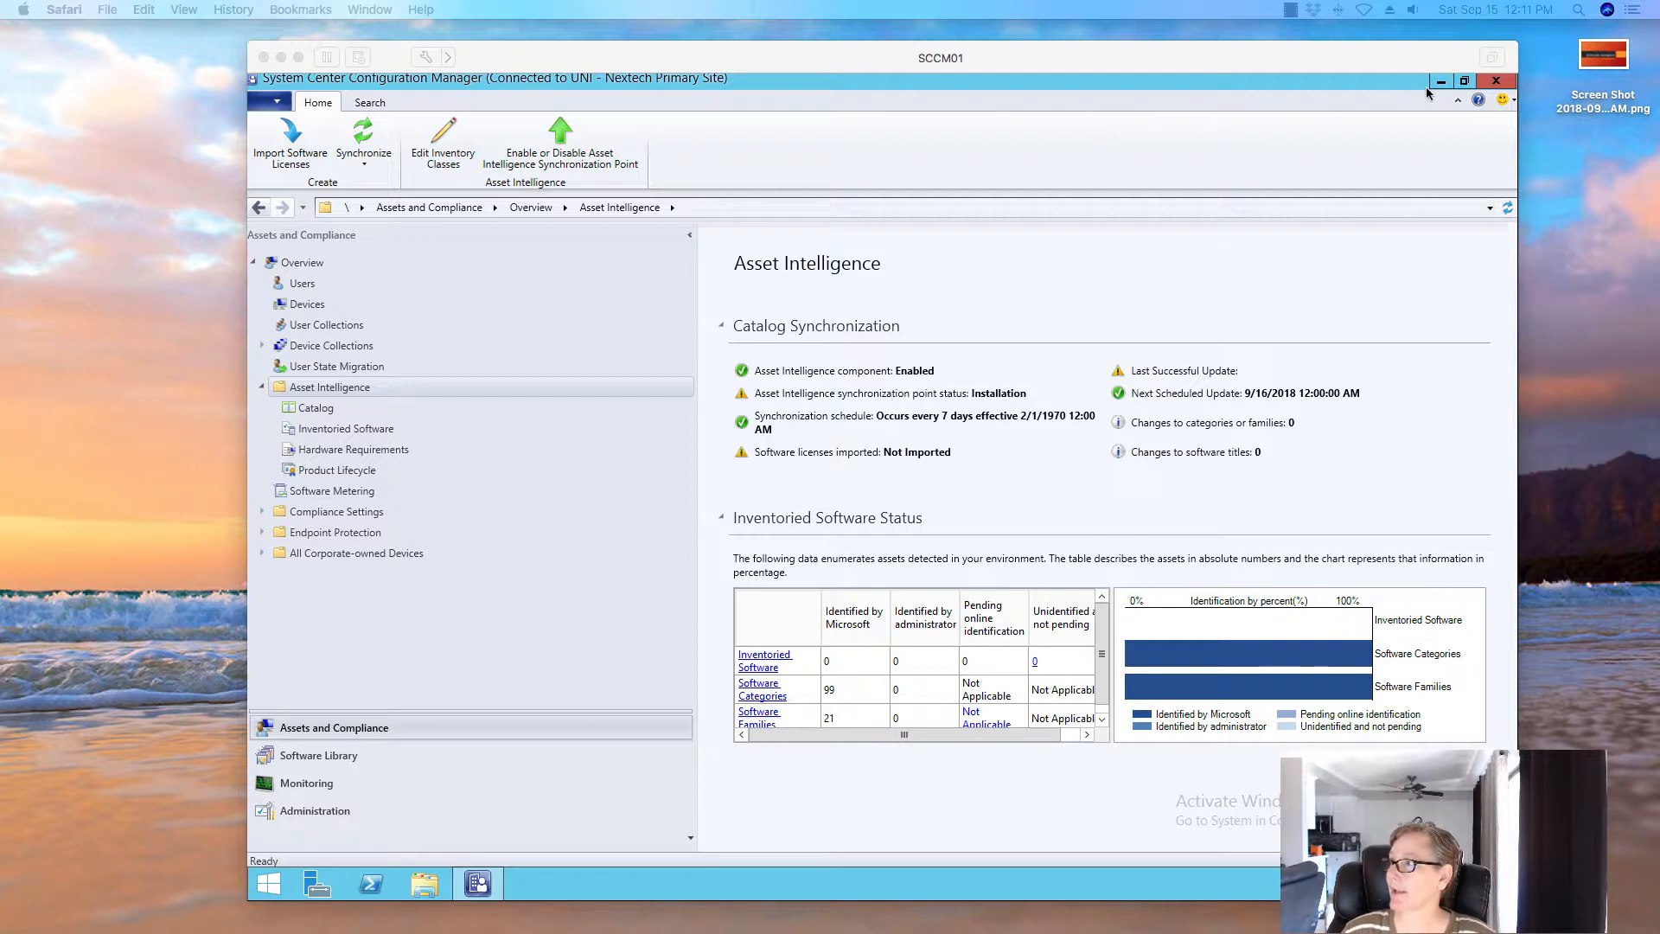
left_click(800, 170)
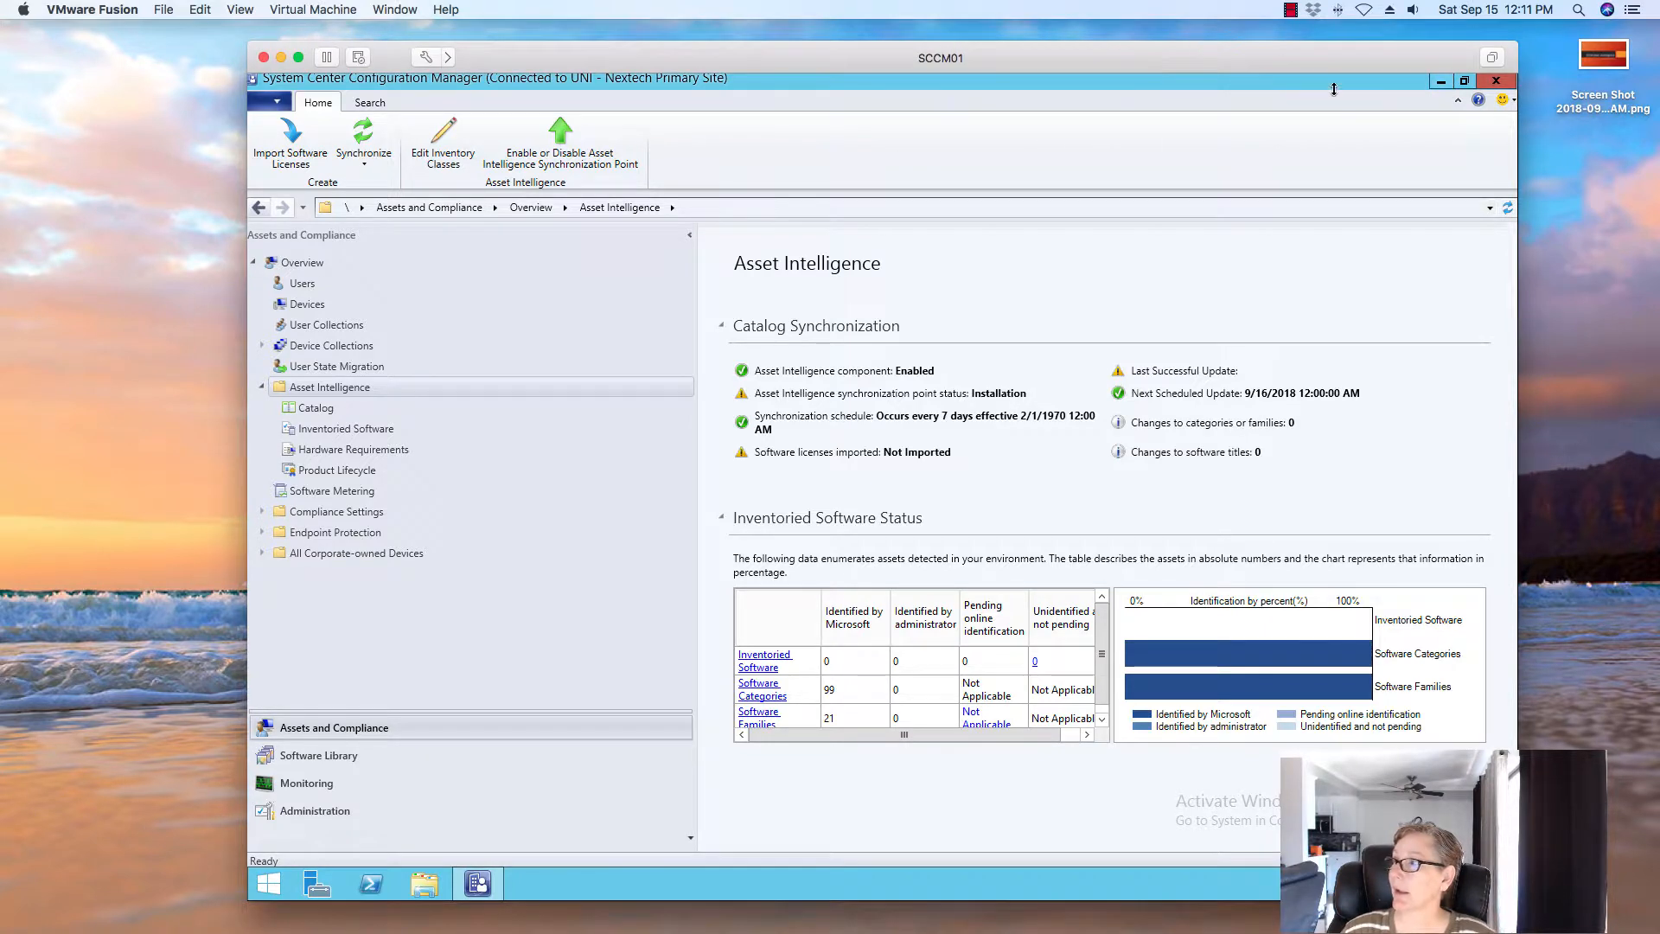
Minimize the console, launch CMTrace and open AIUSSetup.log from the Logs folder
left_click(1441, 83)
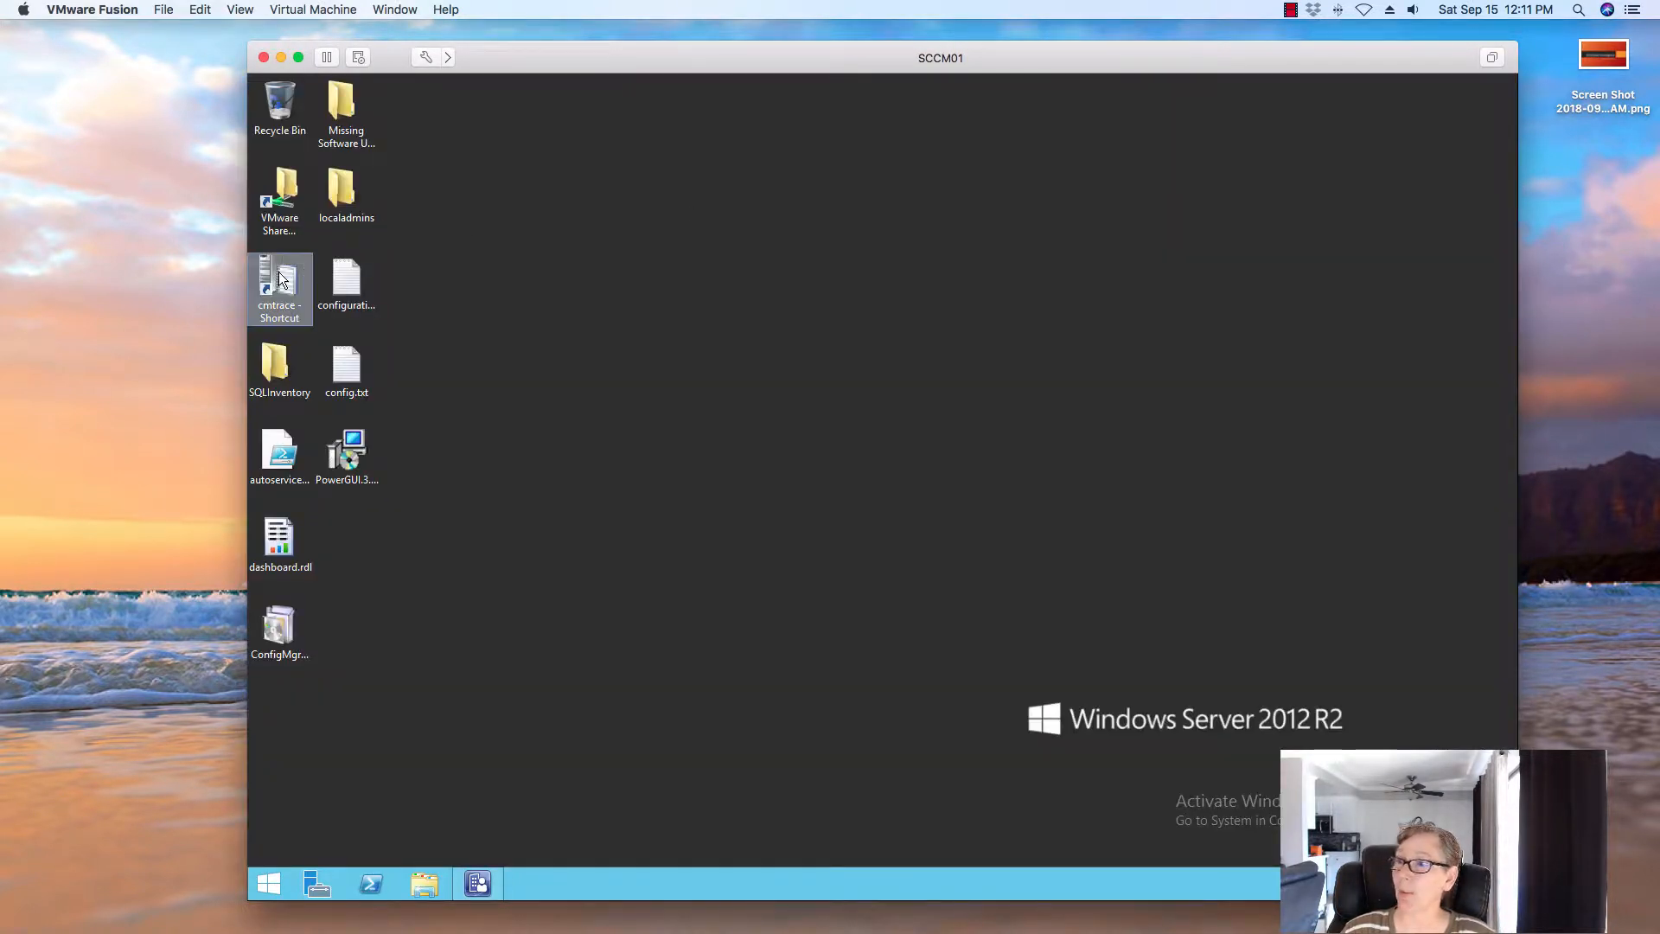
double_click(279, 281)
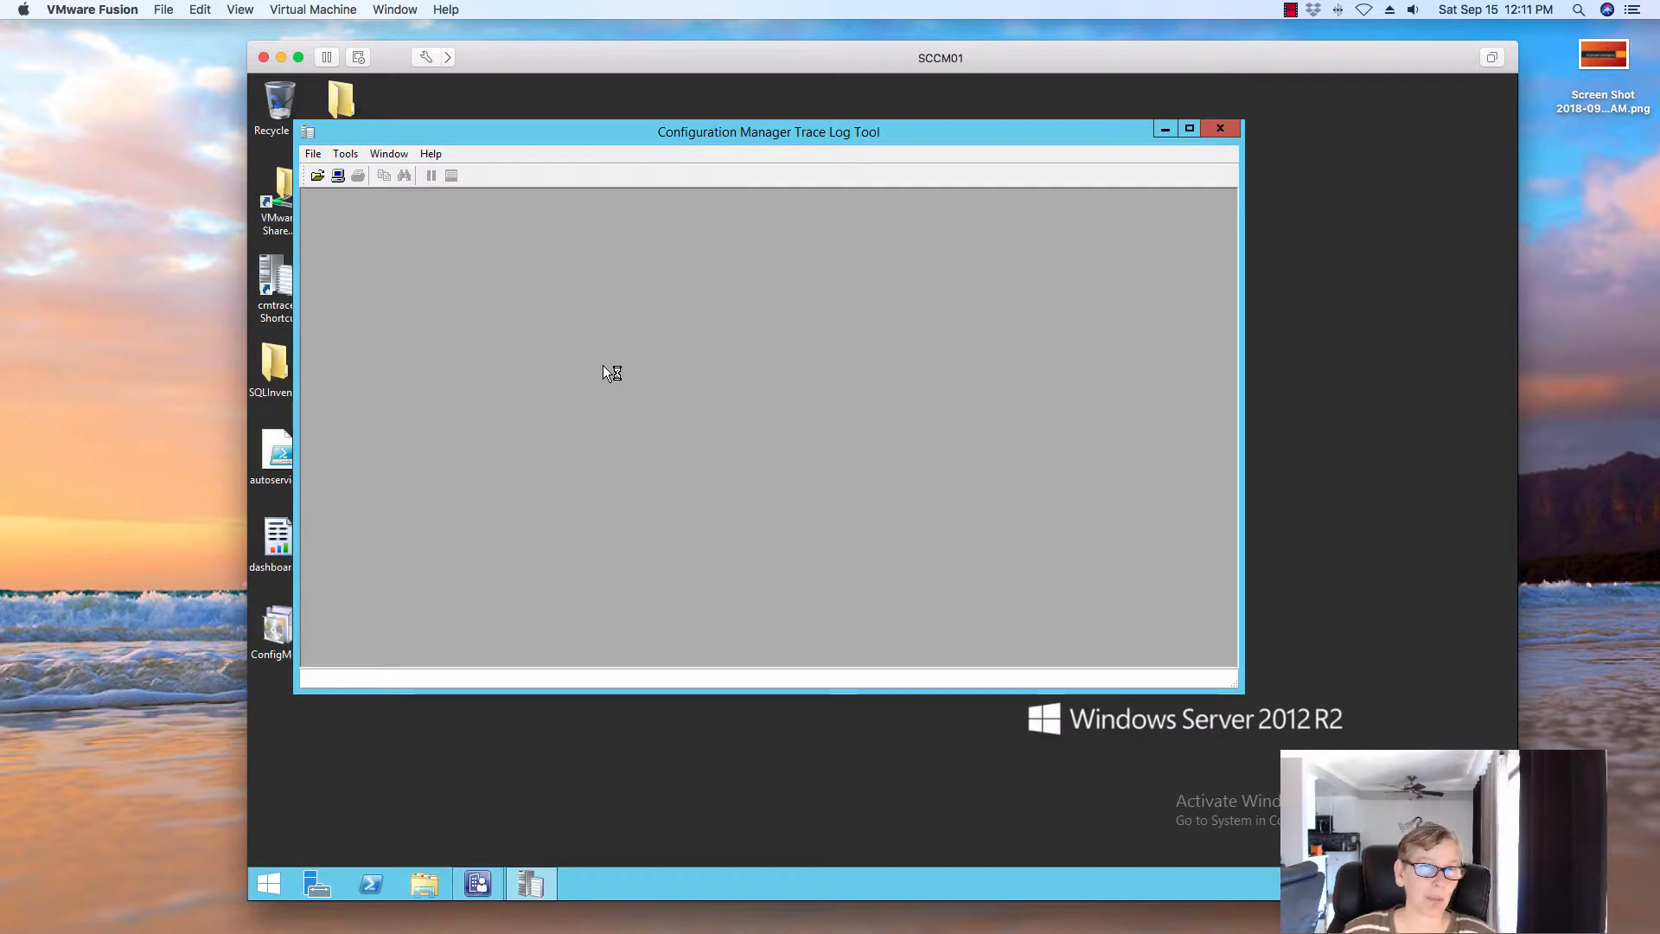
left_click(317, 178)
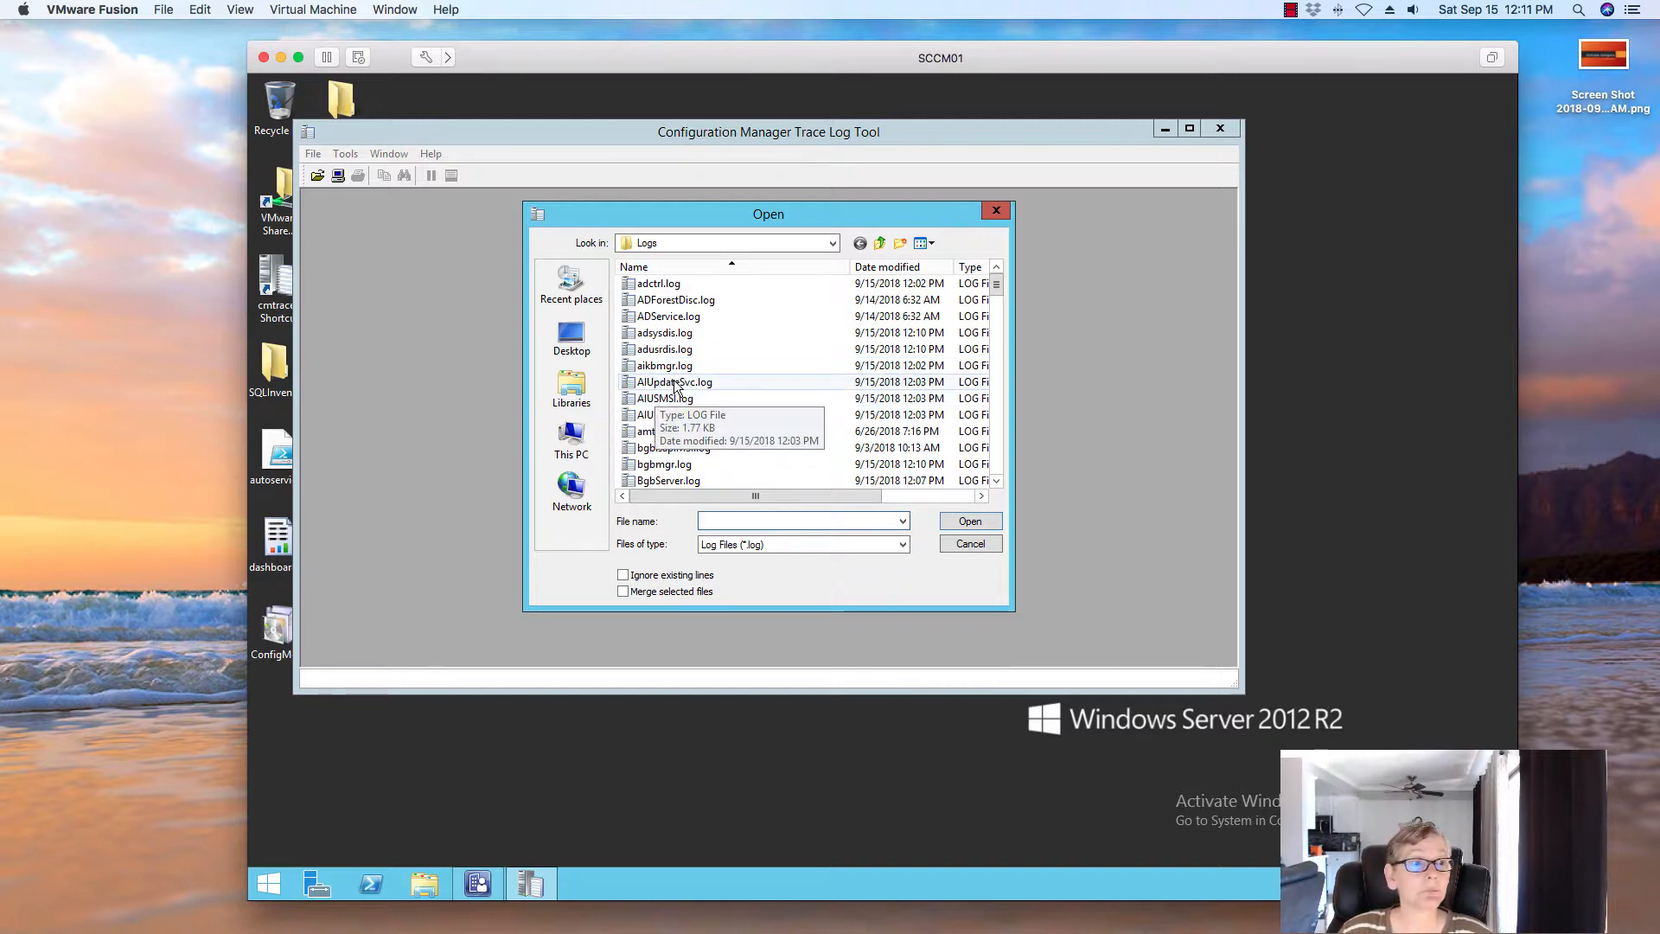
left_click(705, 415)
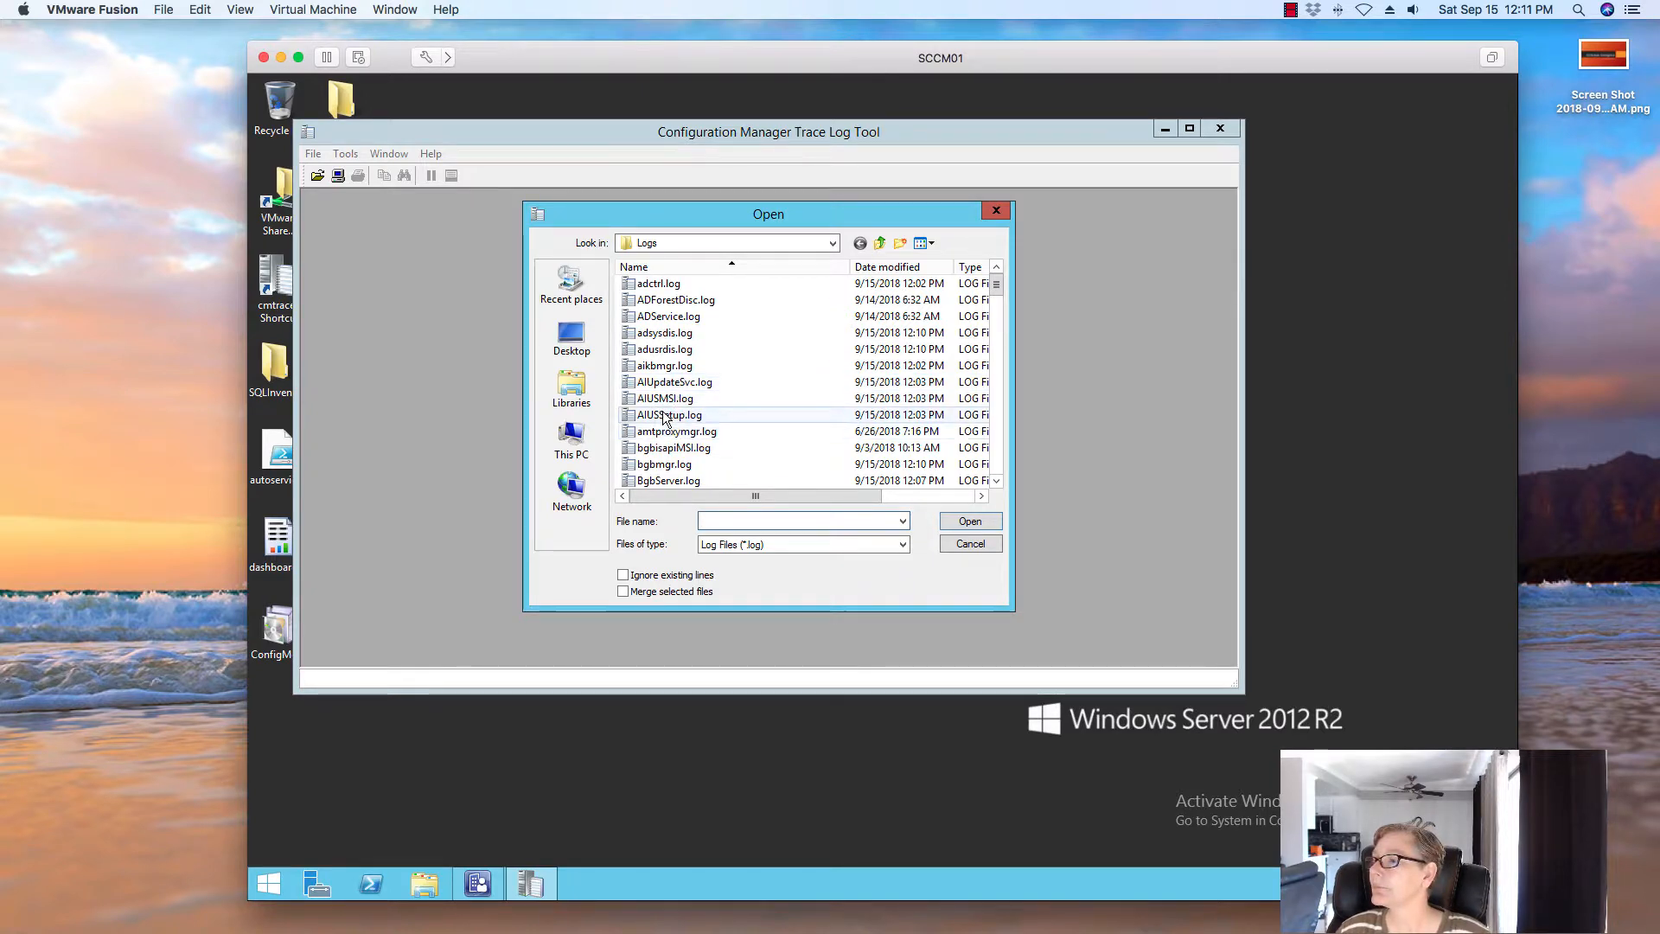
left_click(969, 521)
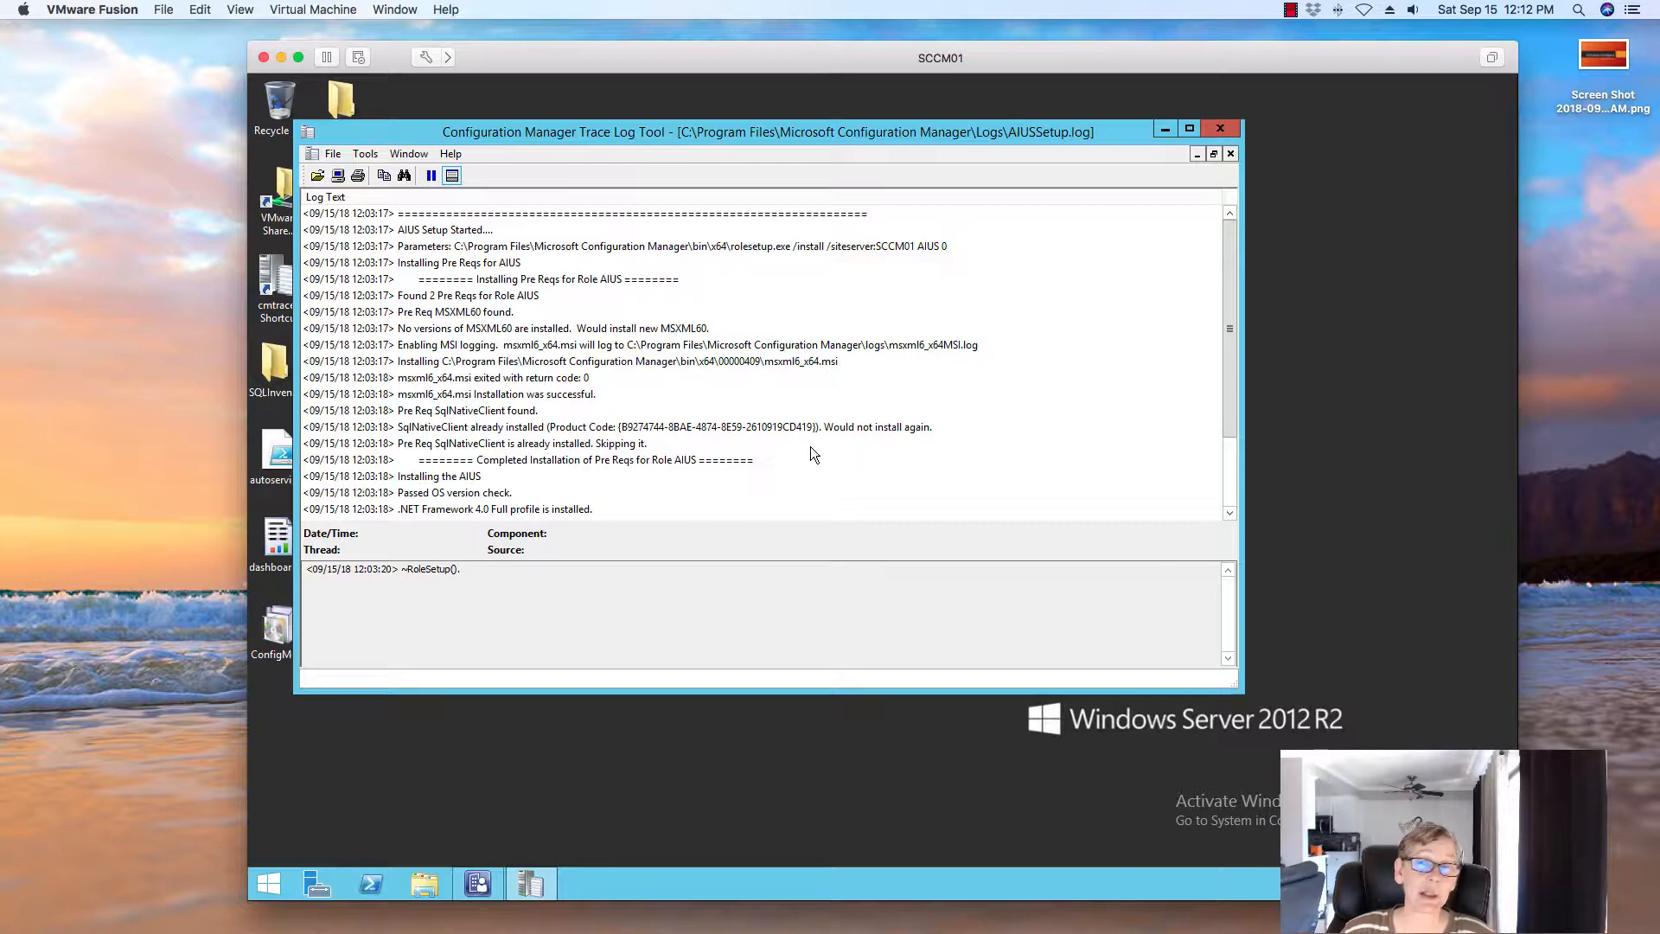
Check the SqlNativeClient entry and the final 'Installation was successful' entry
left_click(714, 427)
scroll(713, 429, "down", 2)
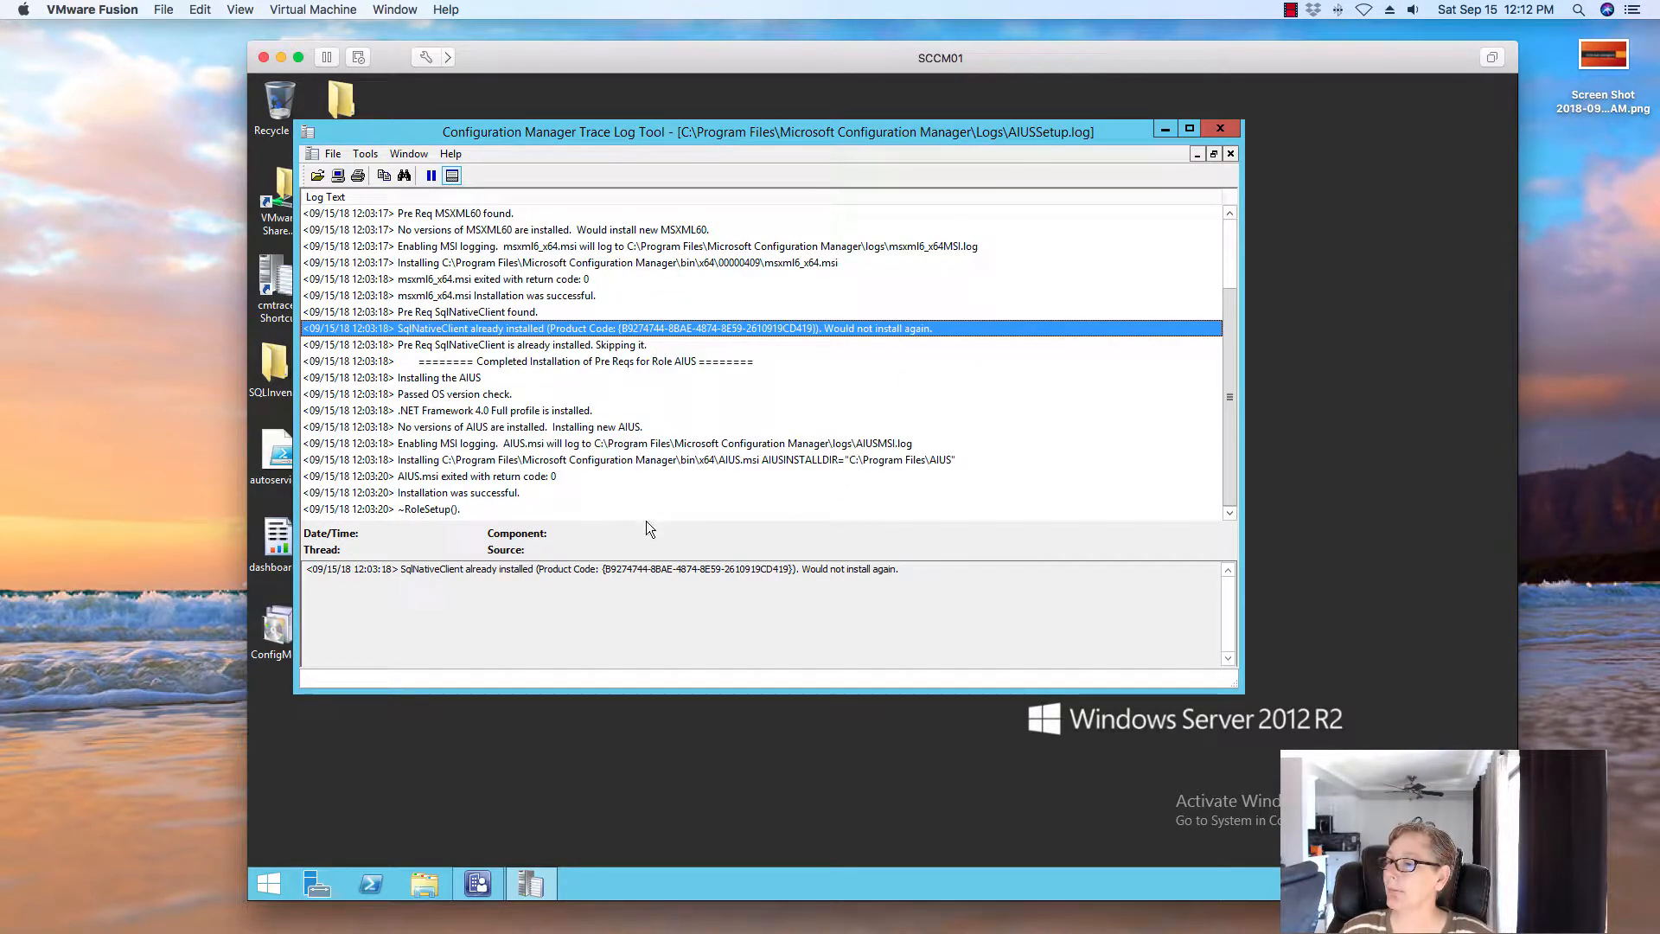
left_click(509, 495)
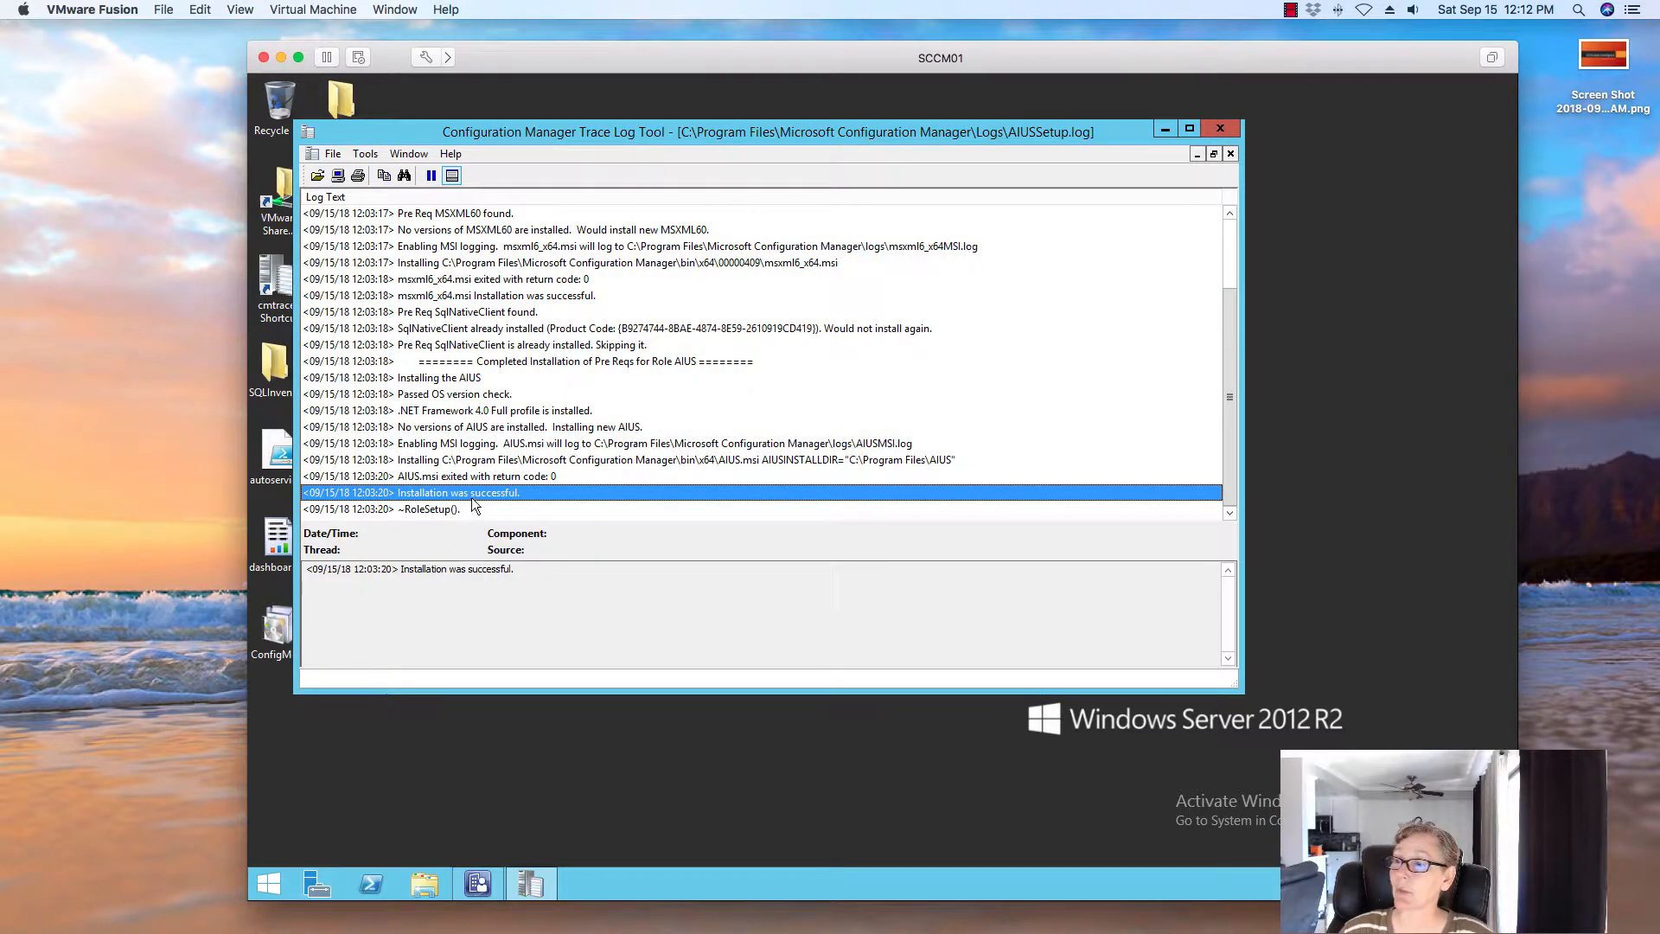
Open AIUpdateSvc.log in CMTrace
left_click(317, 175)
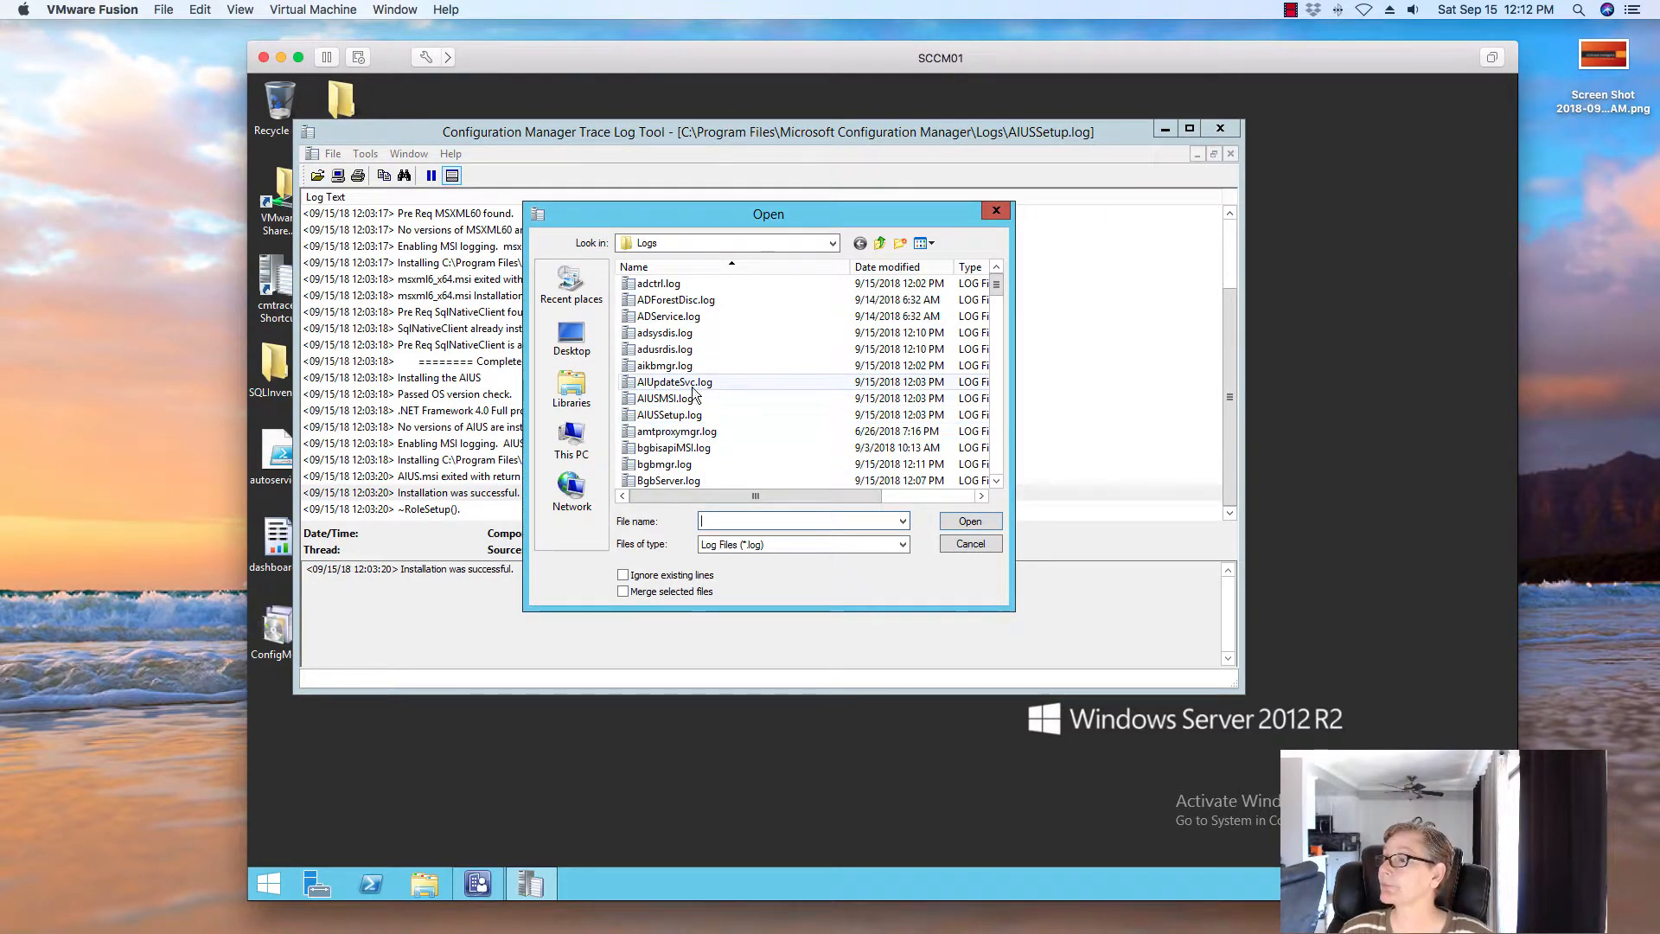
left_click(684, 382)
left_click(968, 521)
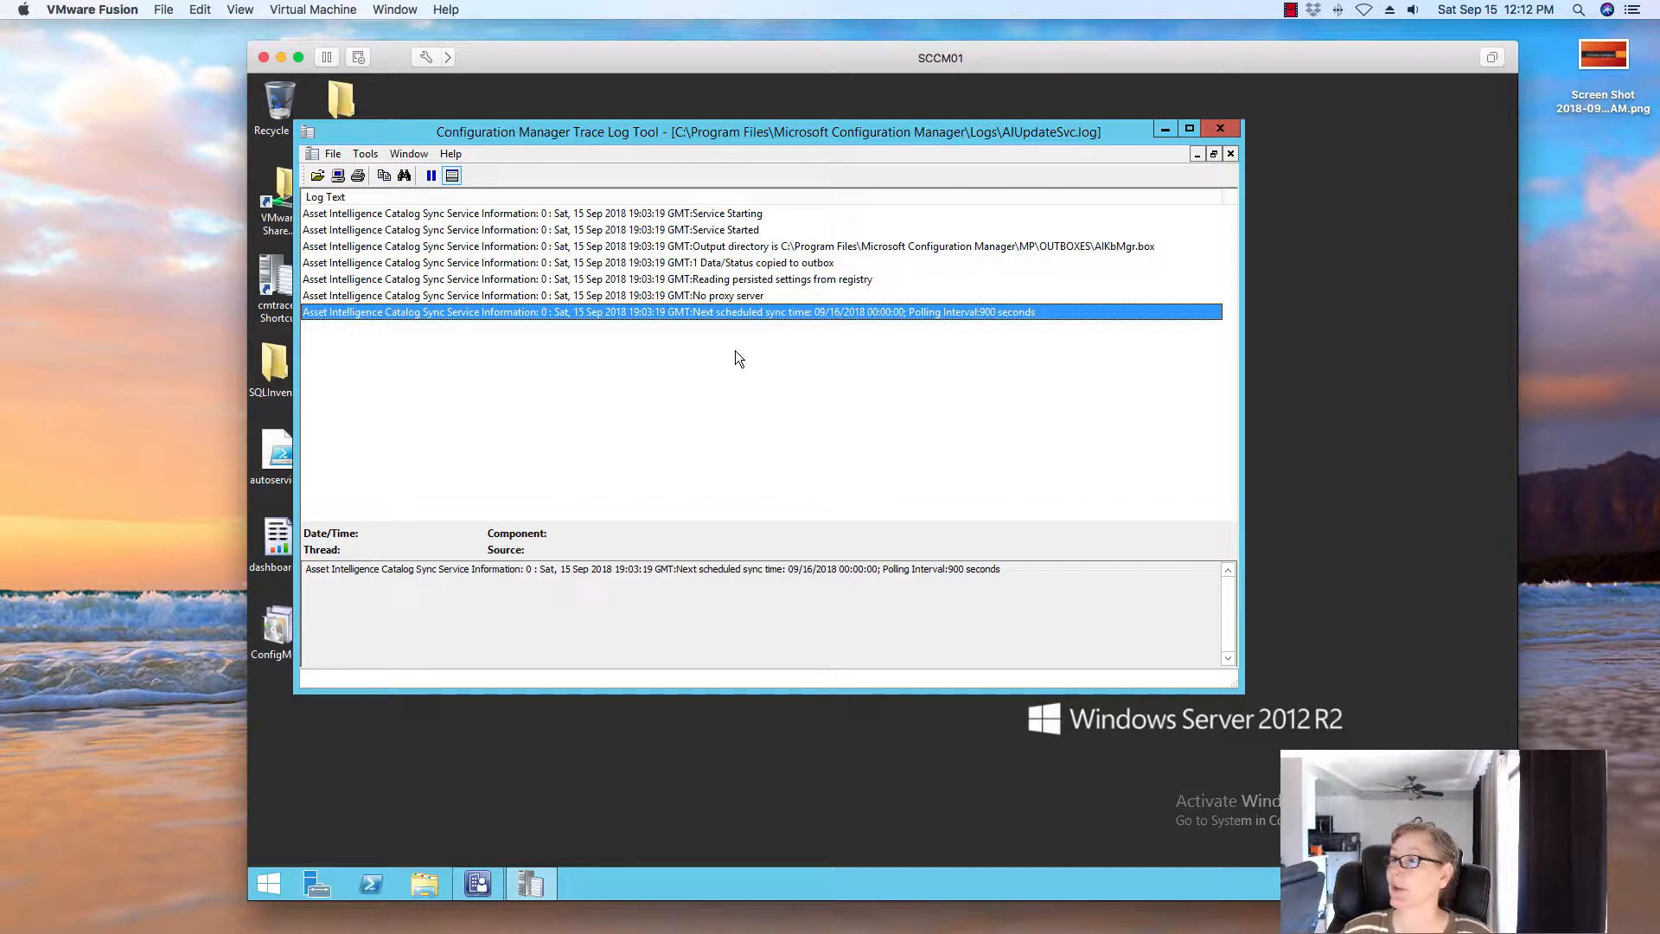
Review the proxy, persisted settings, outbox and next scheduled sync entries, then close CMTrace
left_click(516, 296)
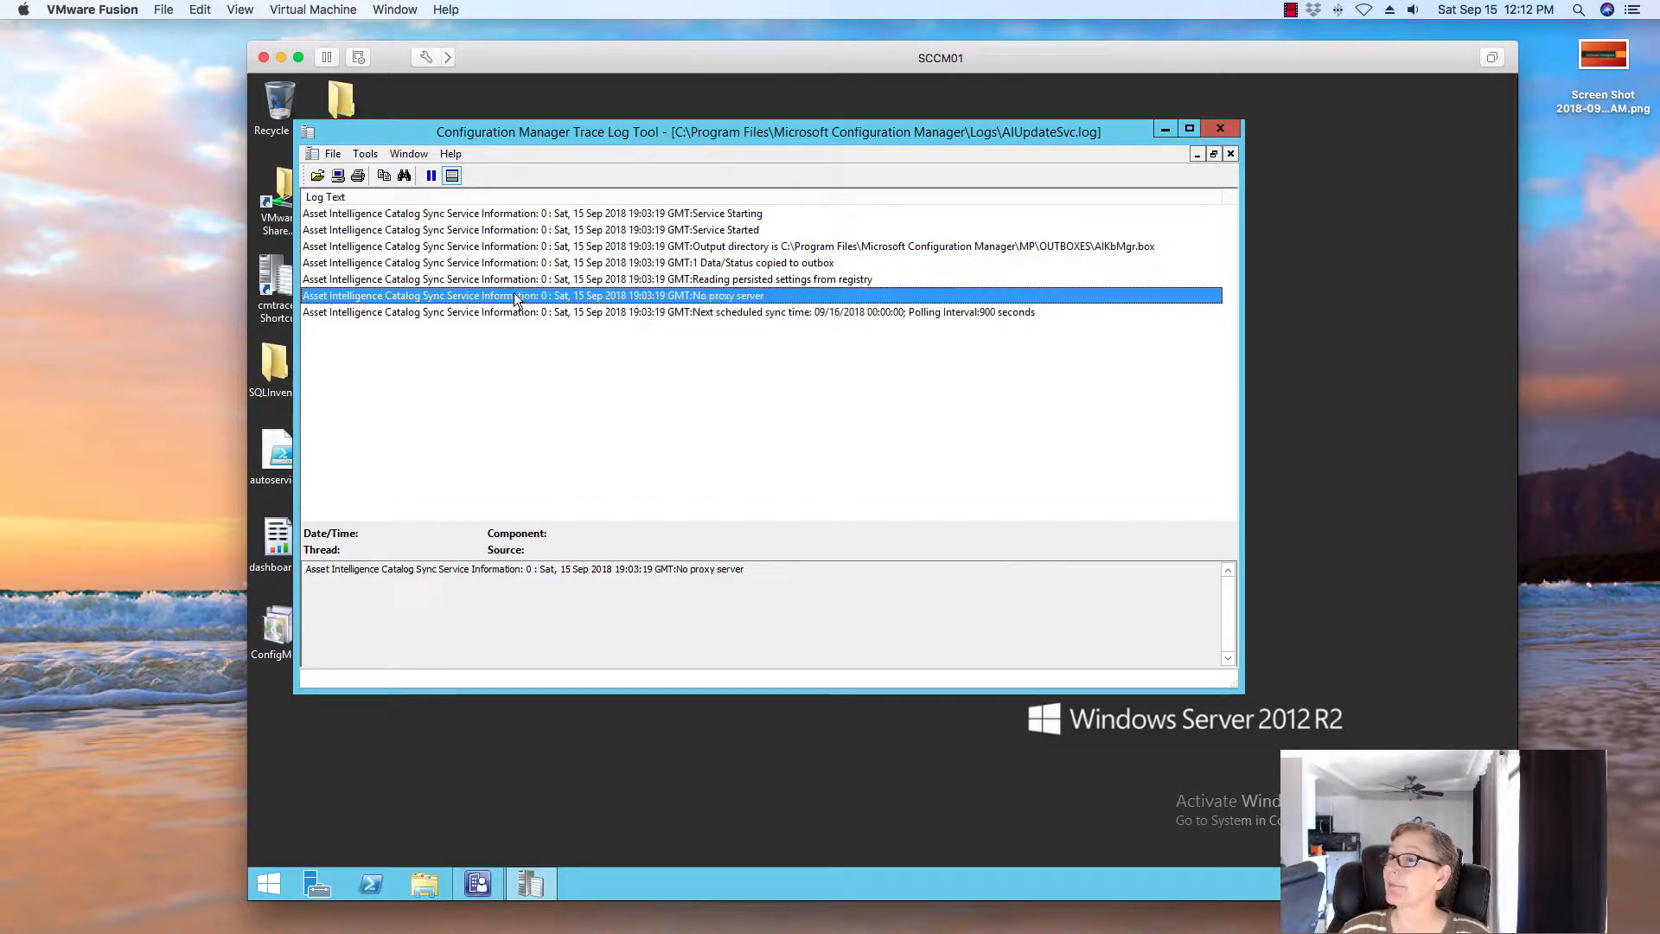
left_click(772, 313)
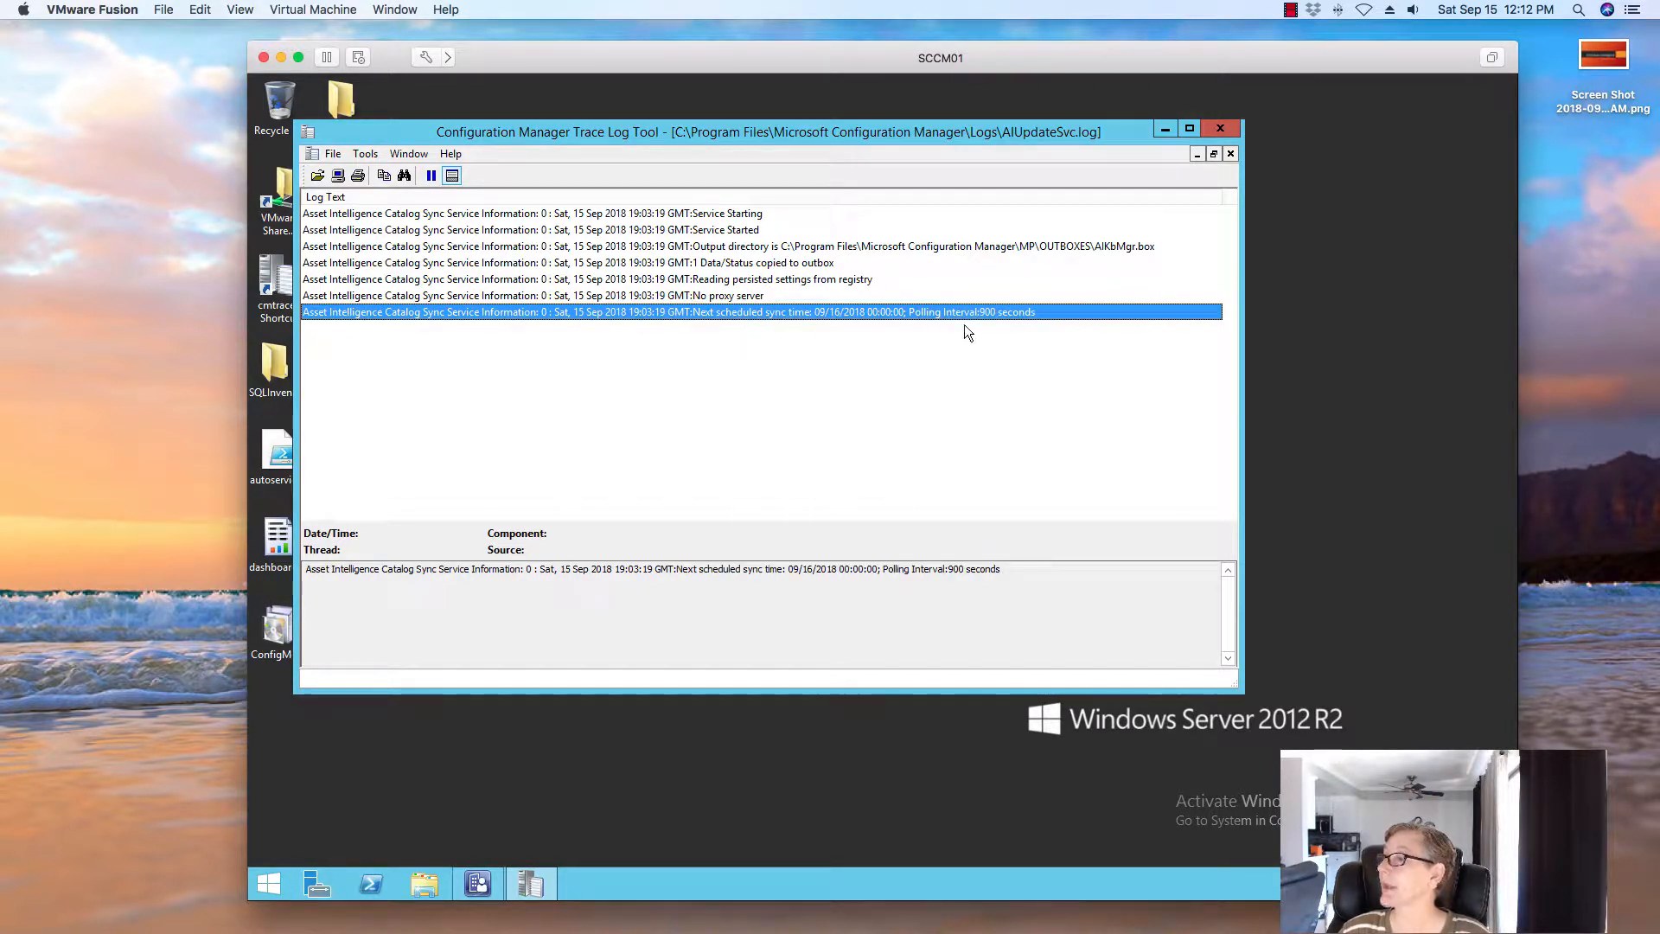
left_click(786, 297)
left_click(784, 280)
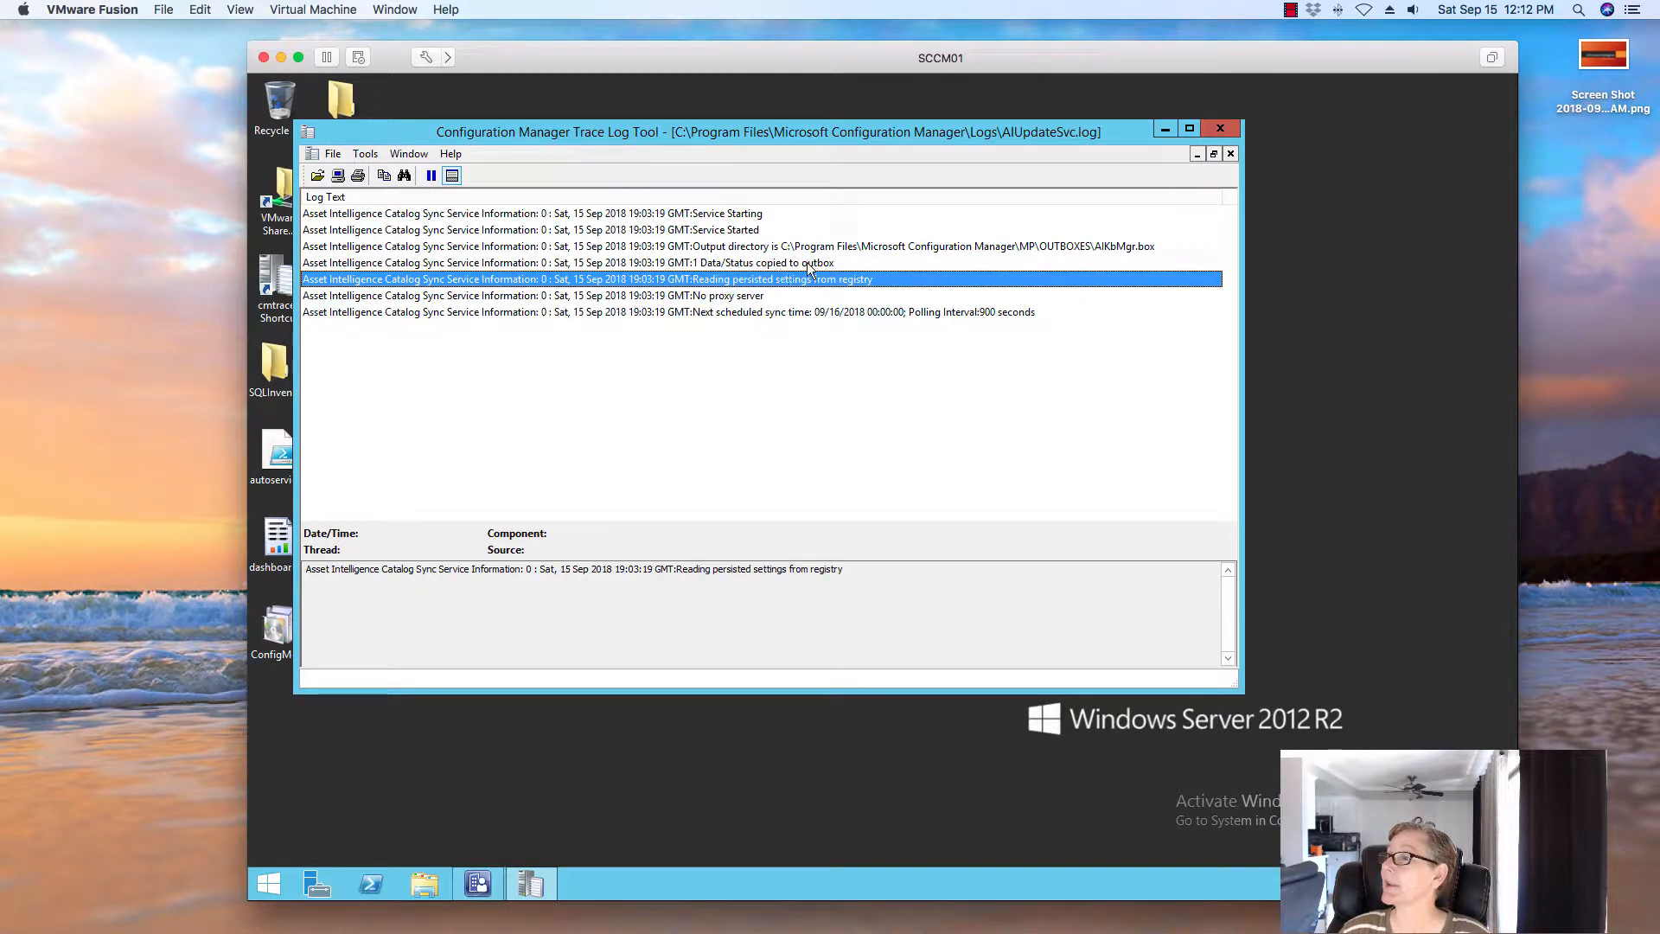
left_click(813, 264)
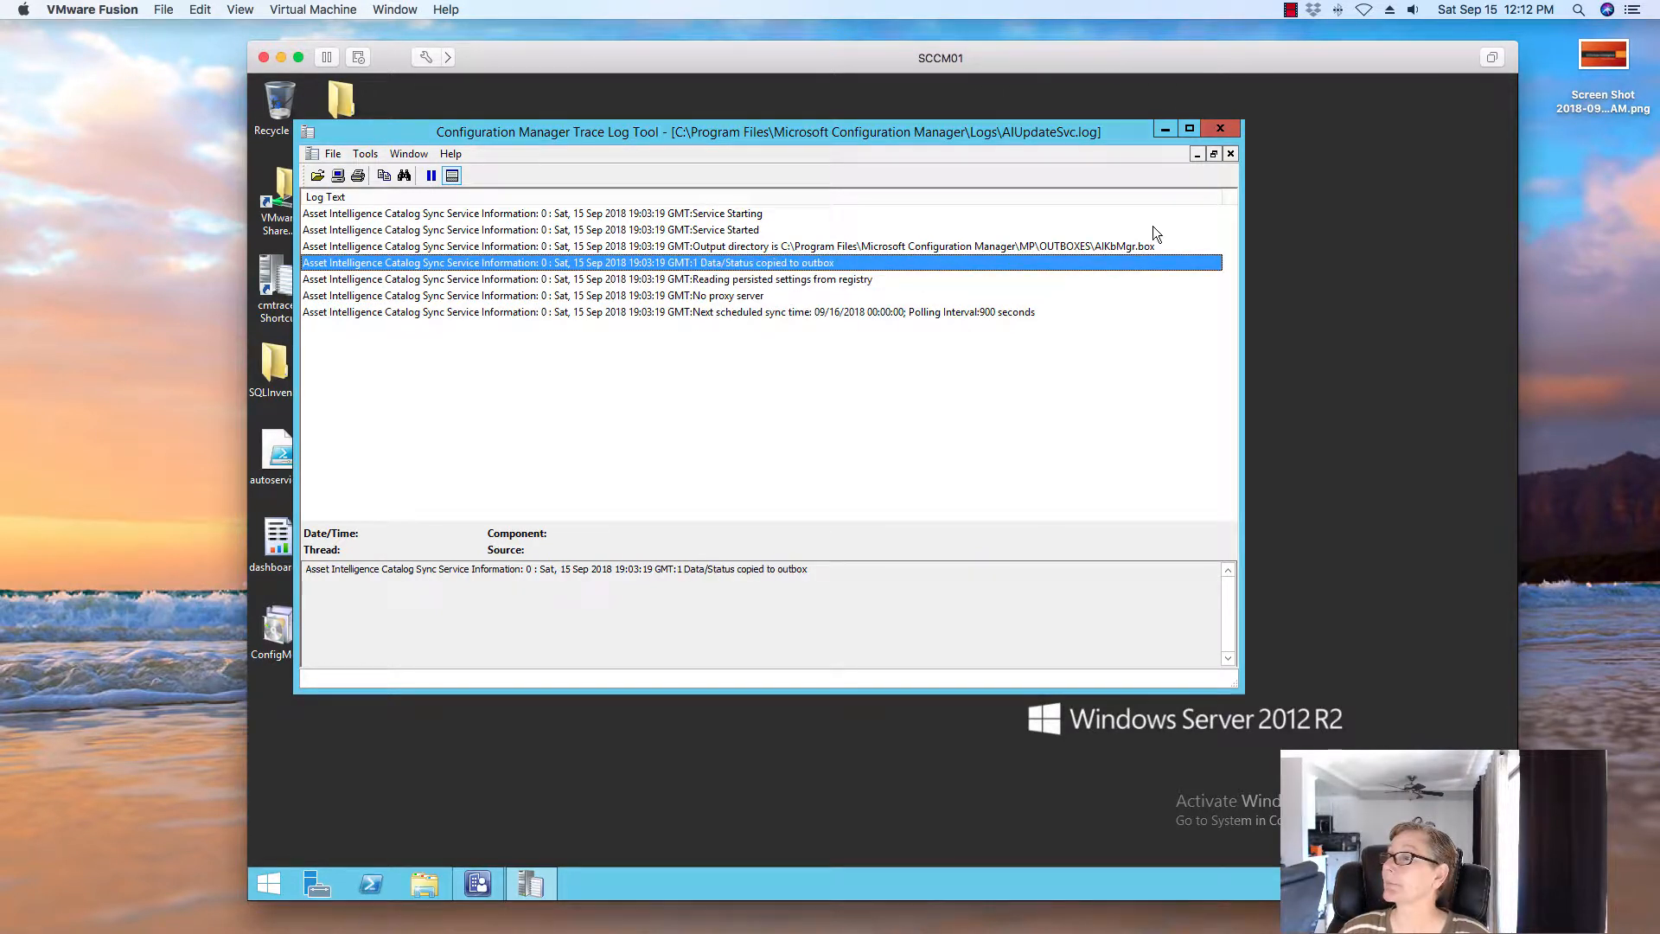
left_click(640, 335)
left_click(637, 315)
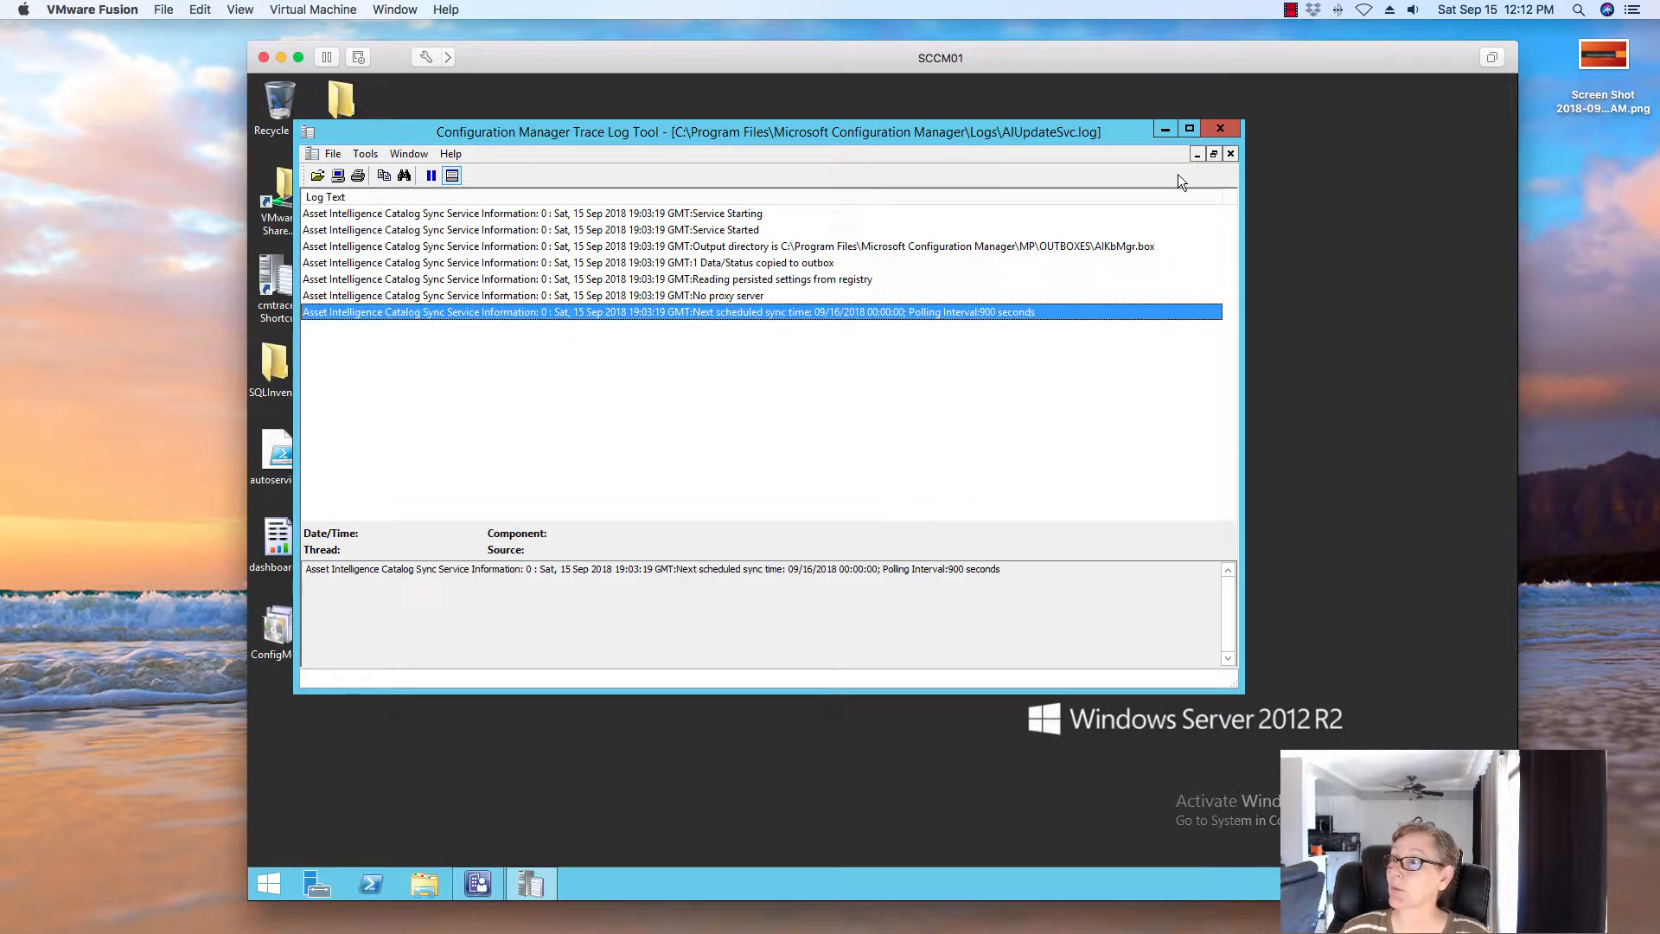
left_click(1228, 130)
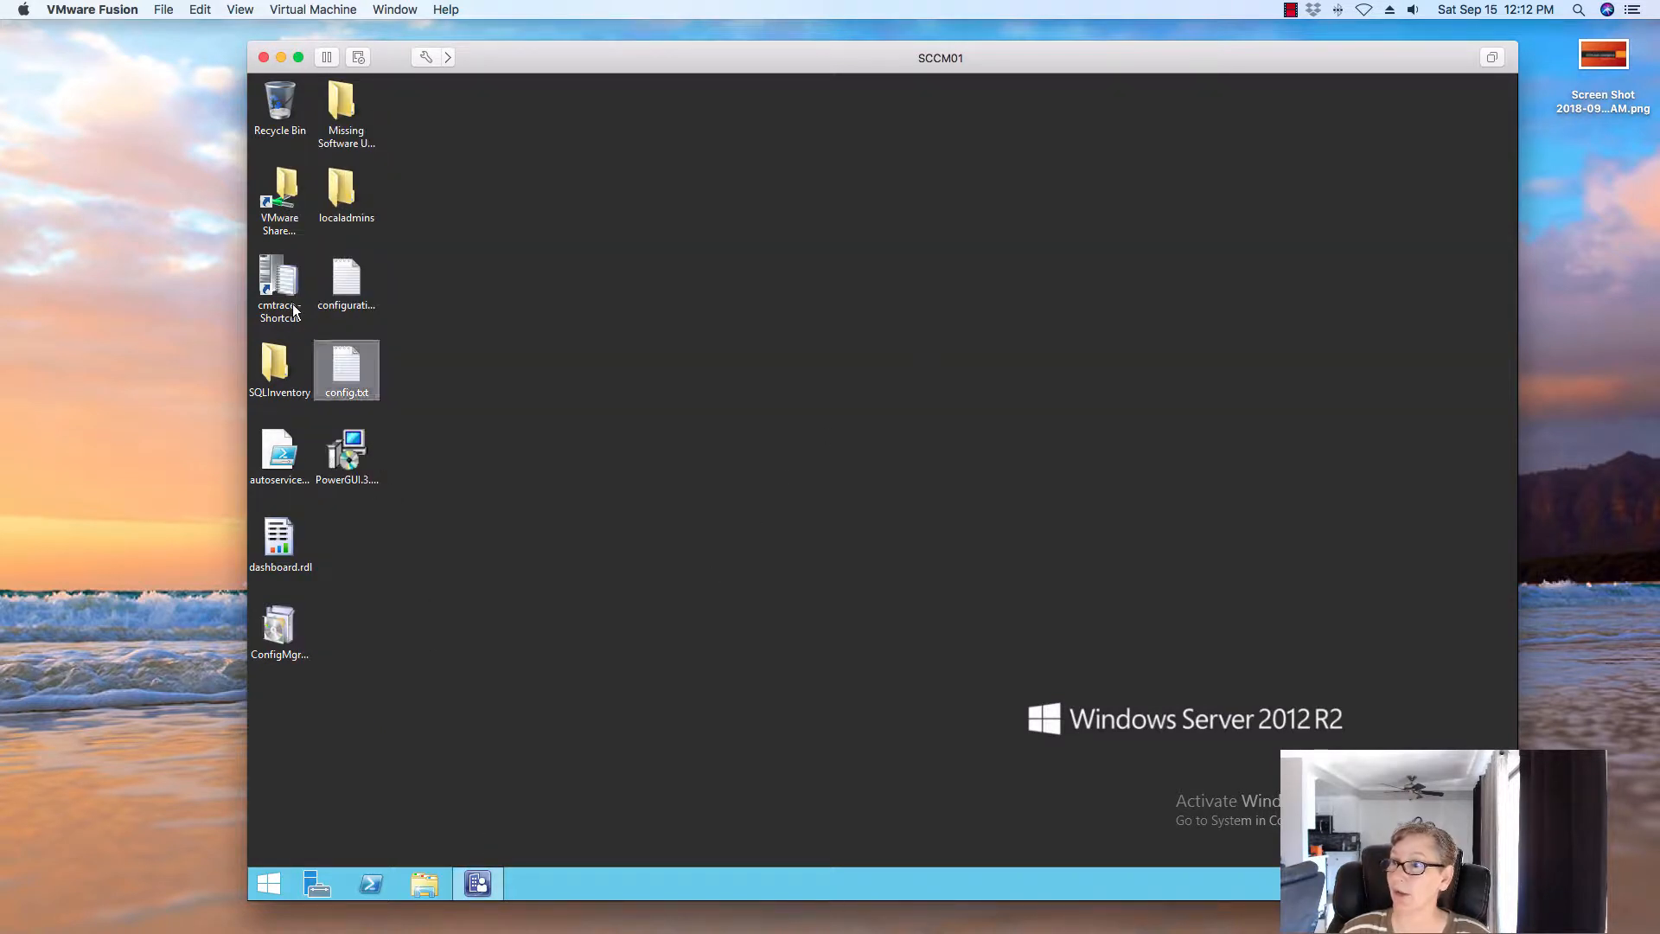
double_click(283, 296)
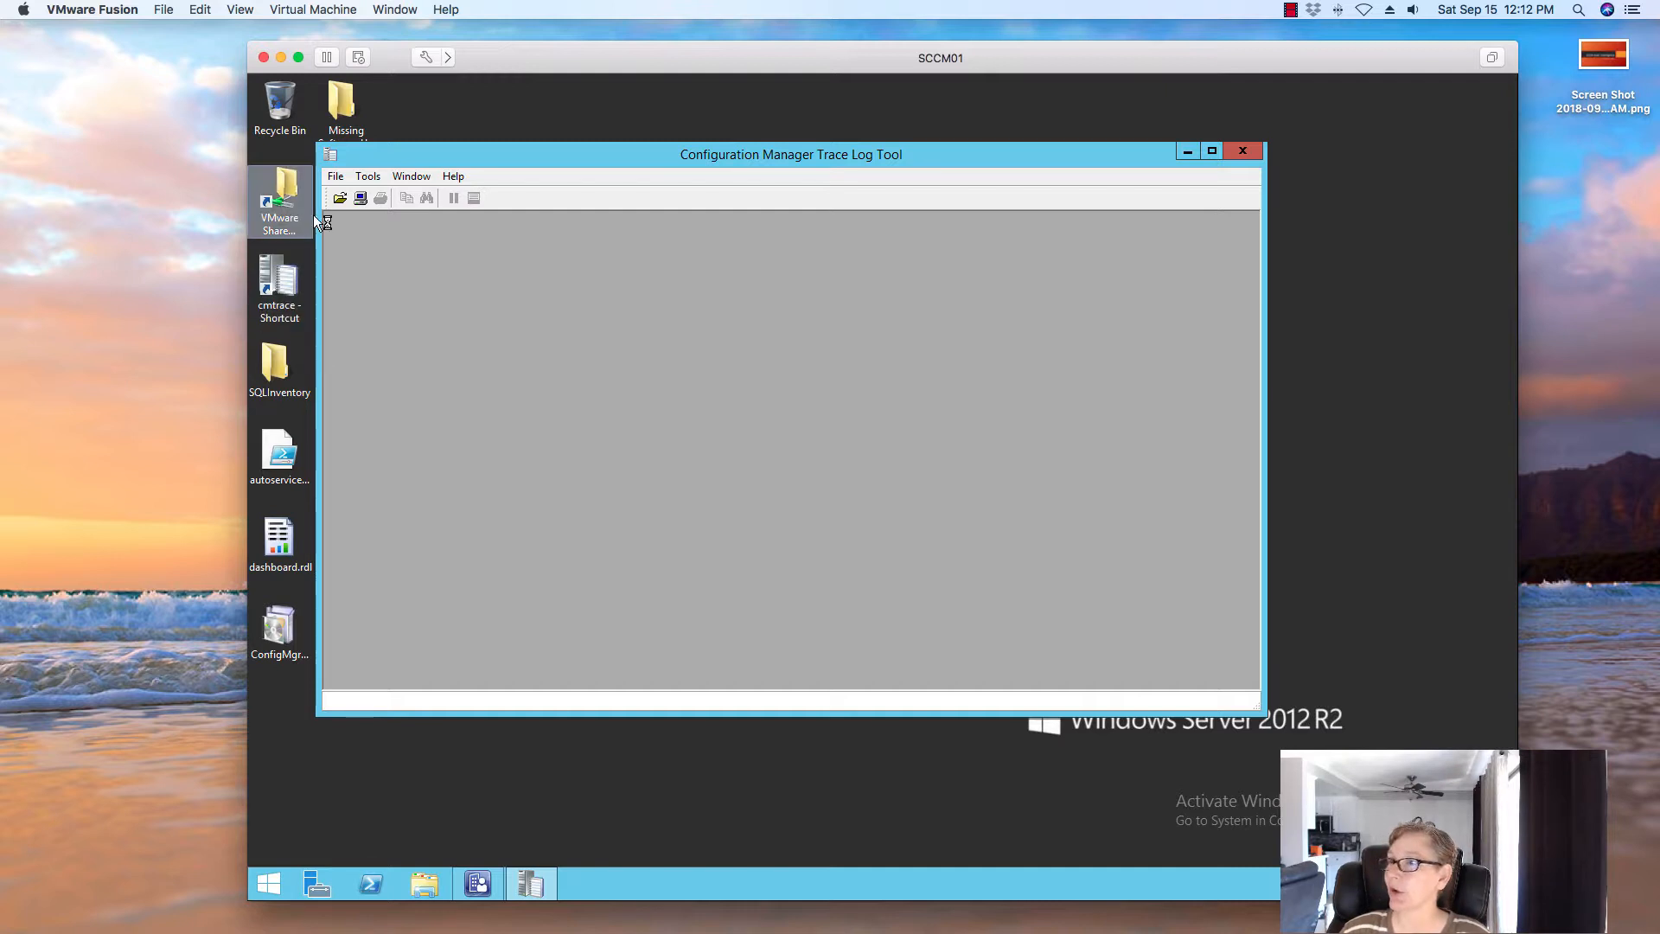
left_click(340, 198)
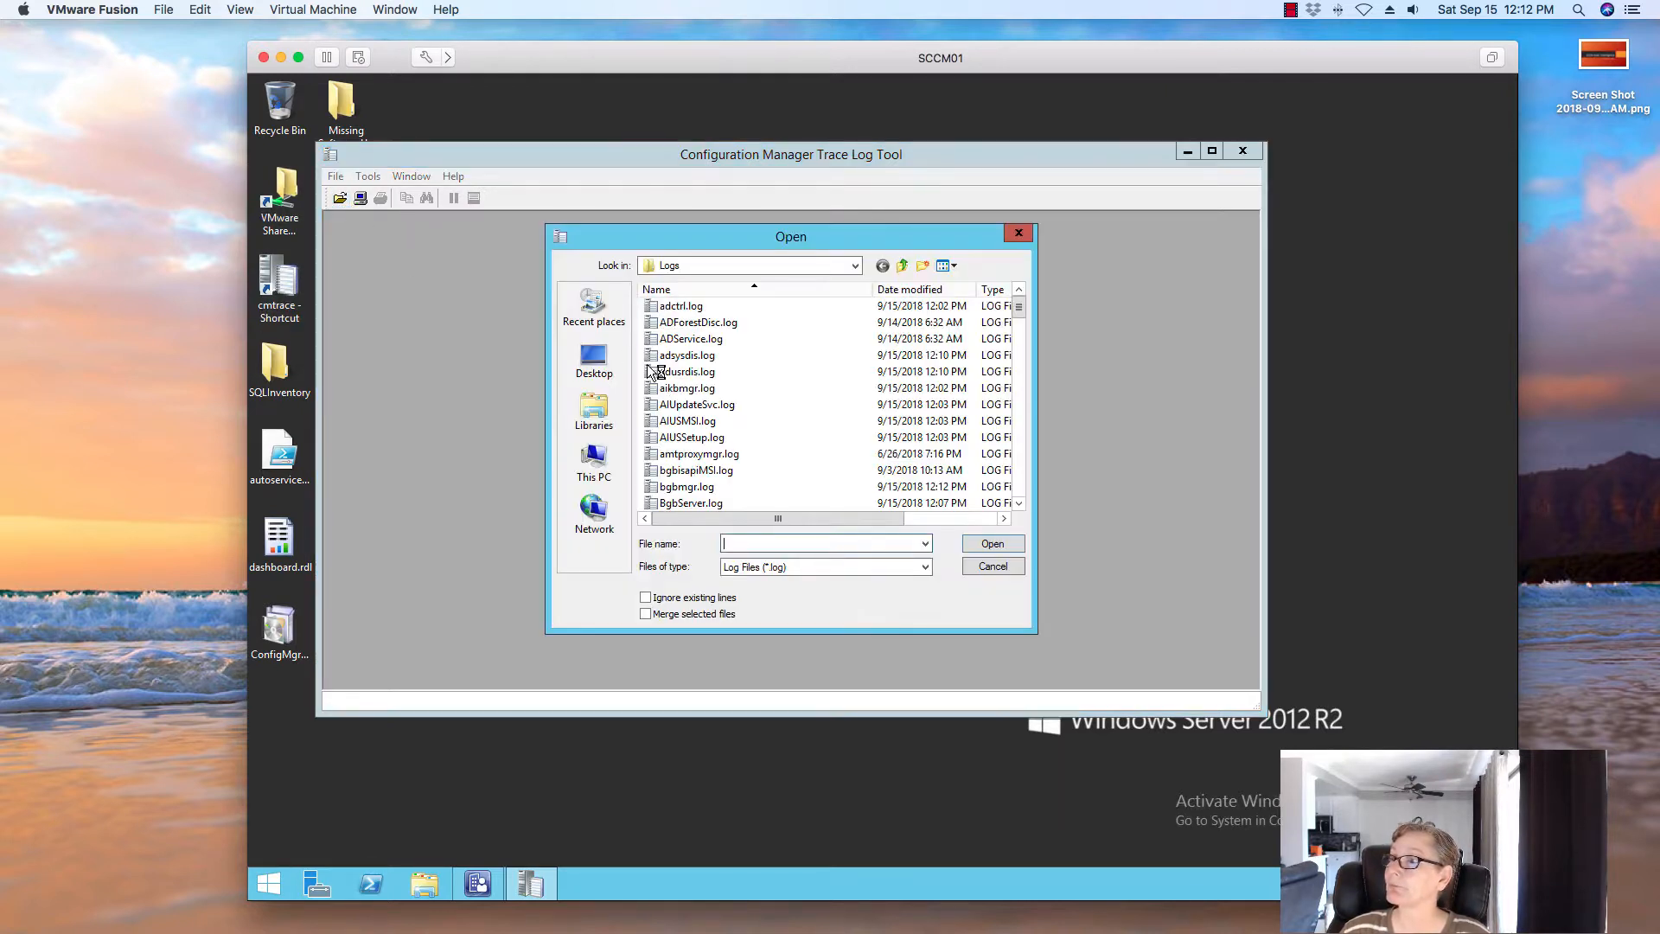
left_click(742, 388)
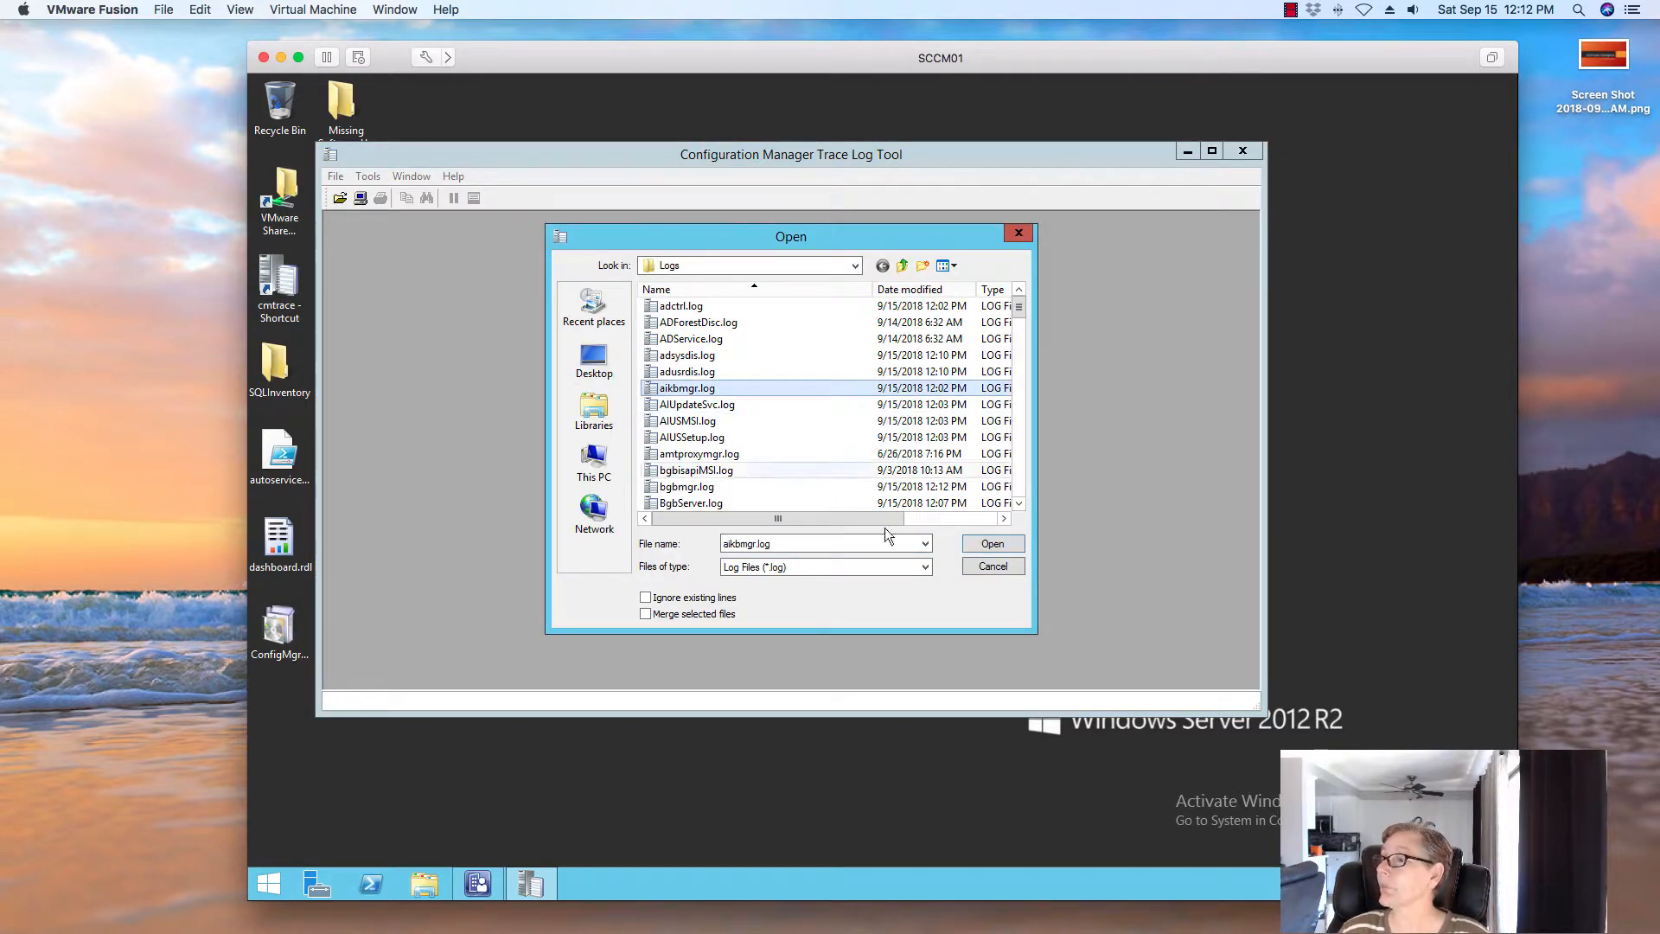
left_click(994, 543)
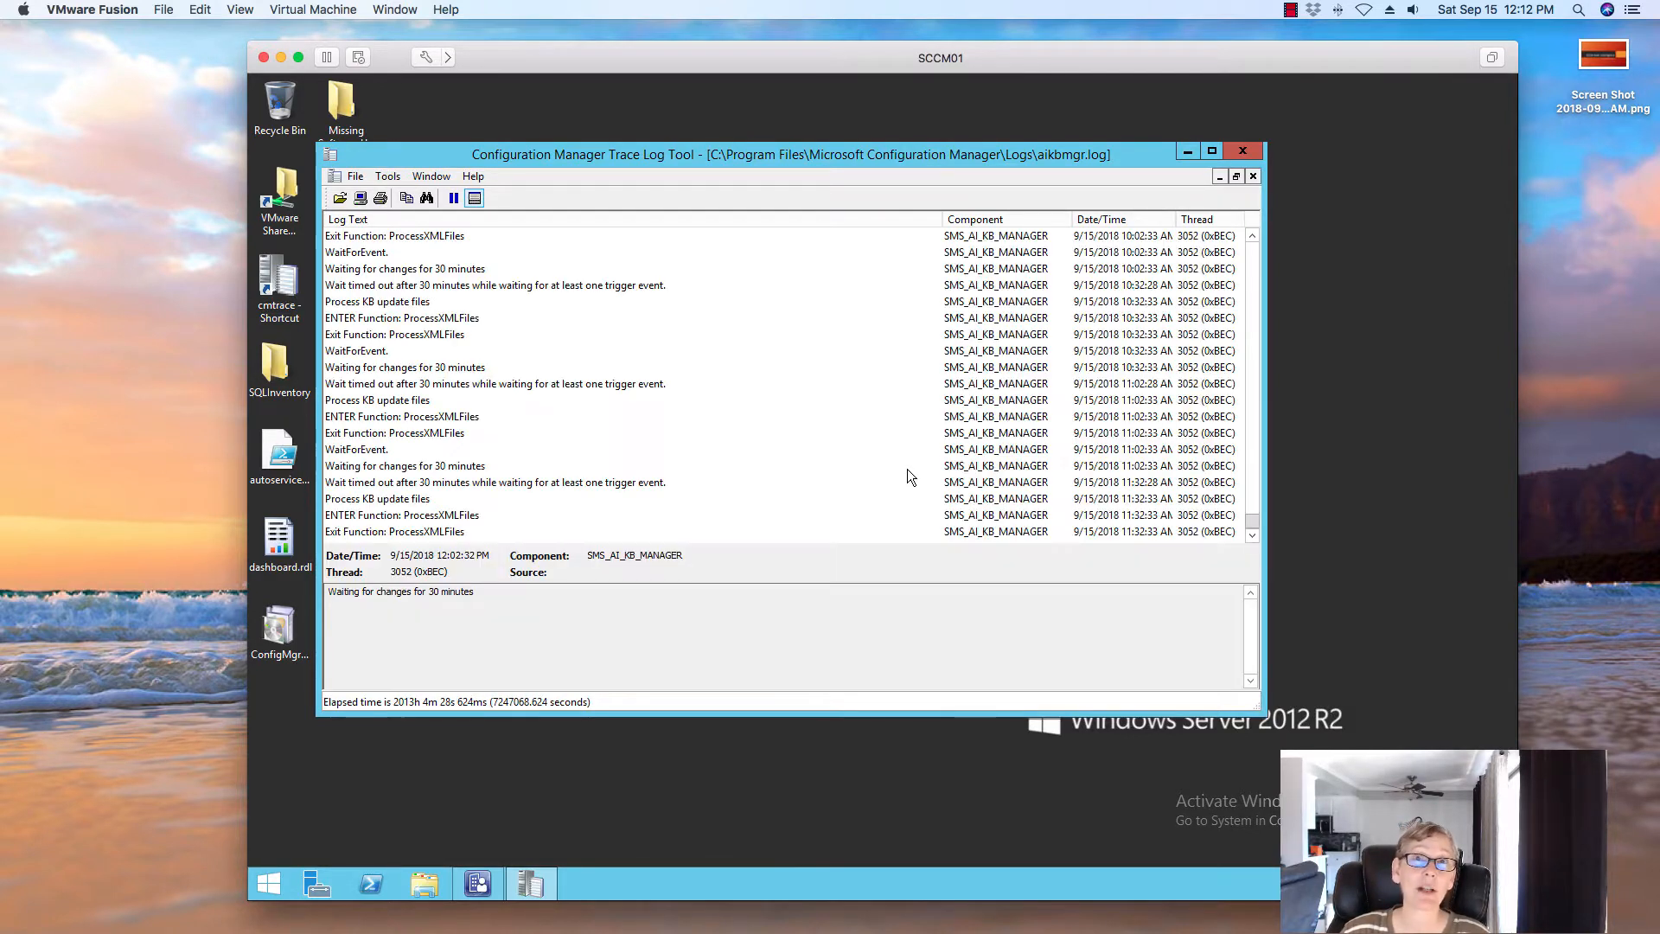
left_click(597, 383)
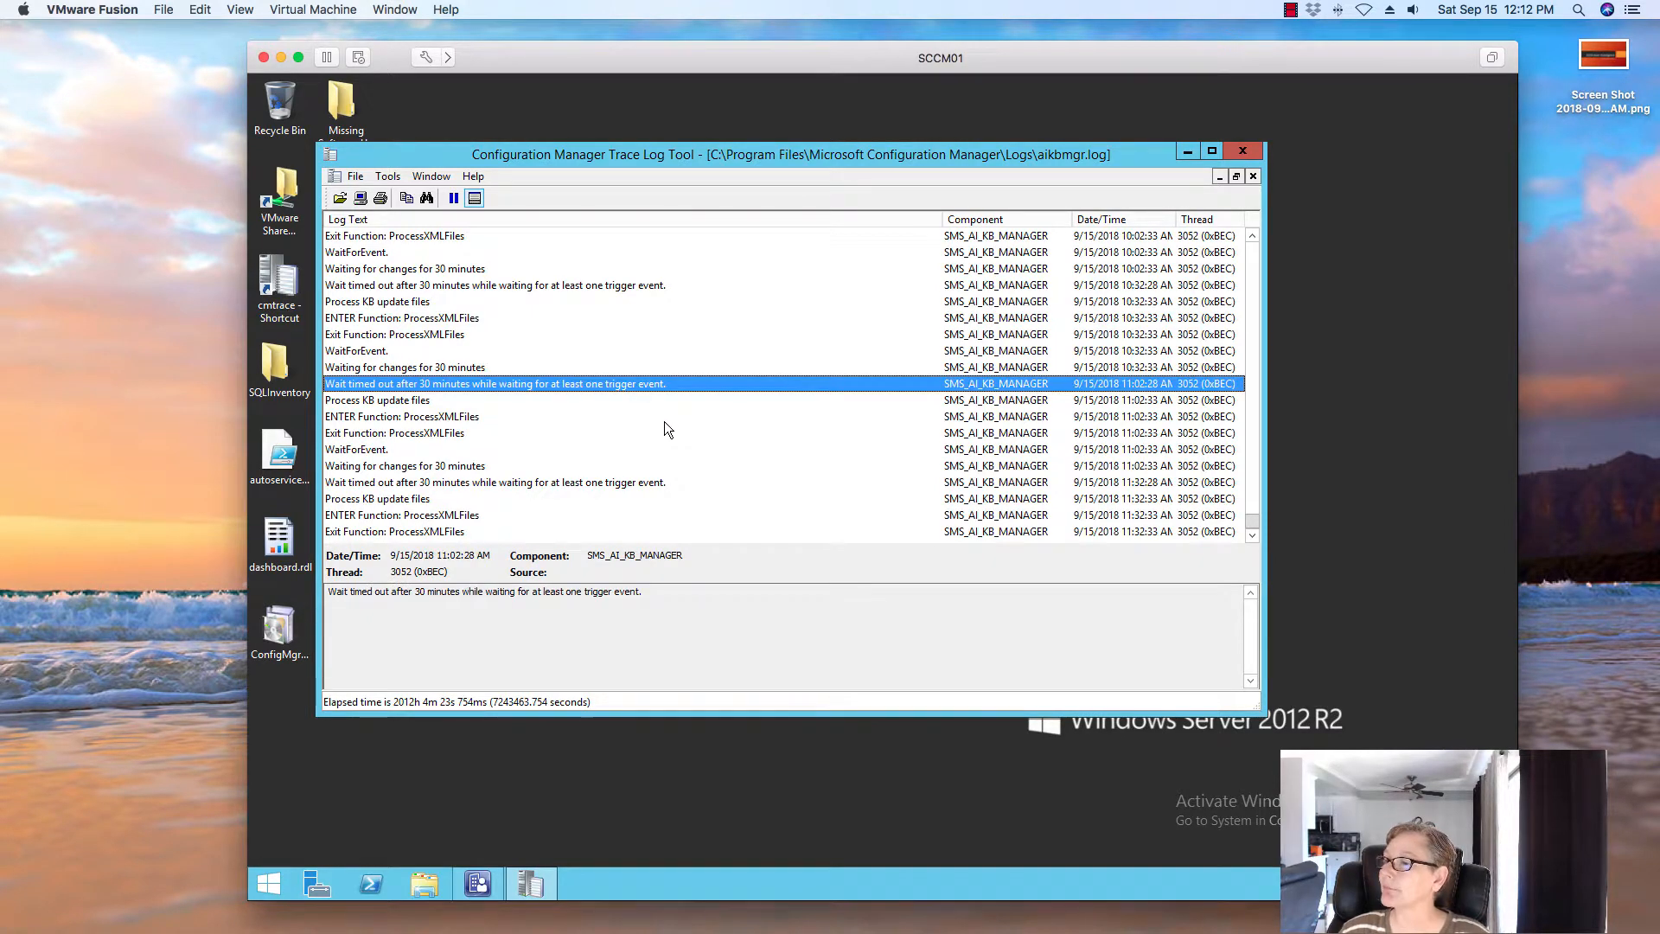
scroll(664, 422, "up", 4)
scroll(664, 422, "down", 7)
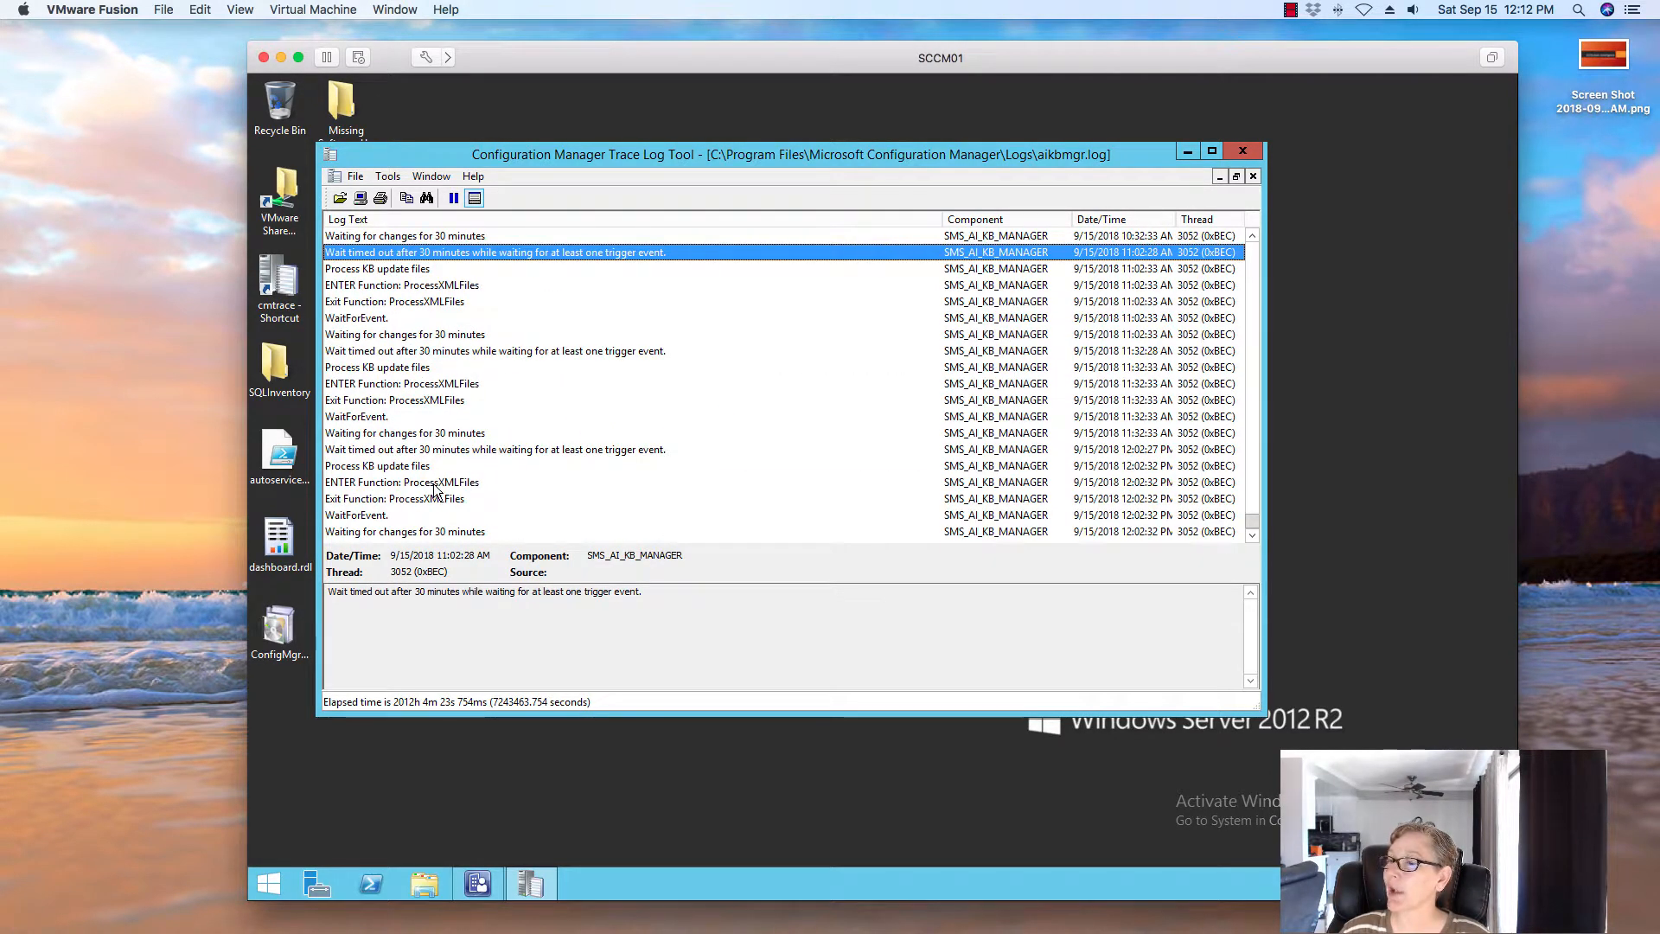
left_click(433, 432)
left_click(458, 465)
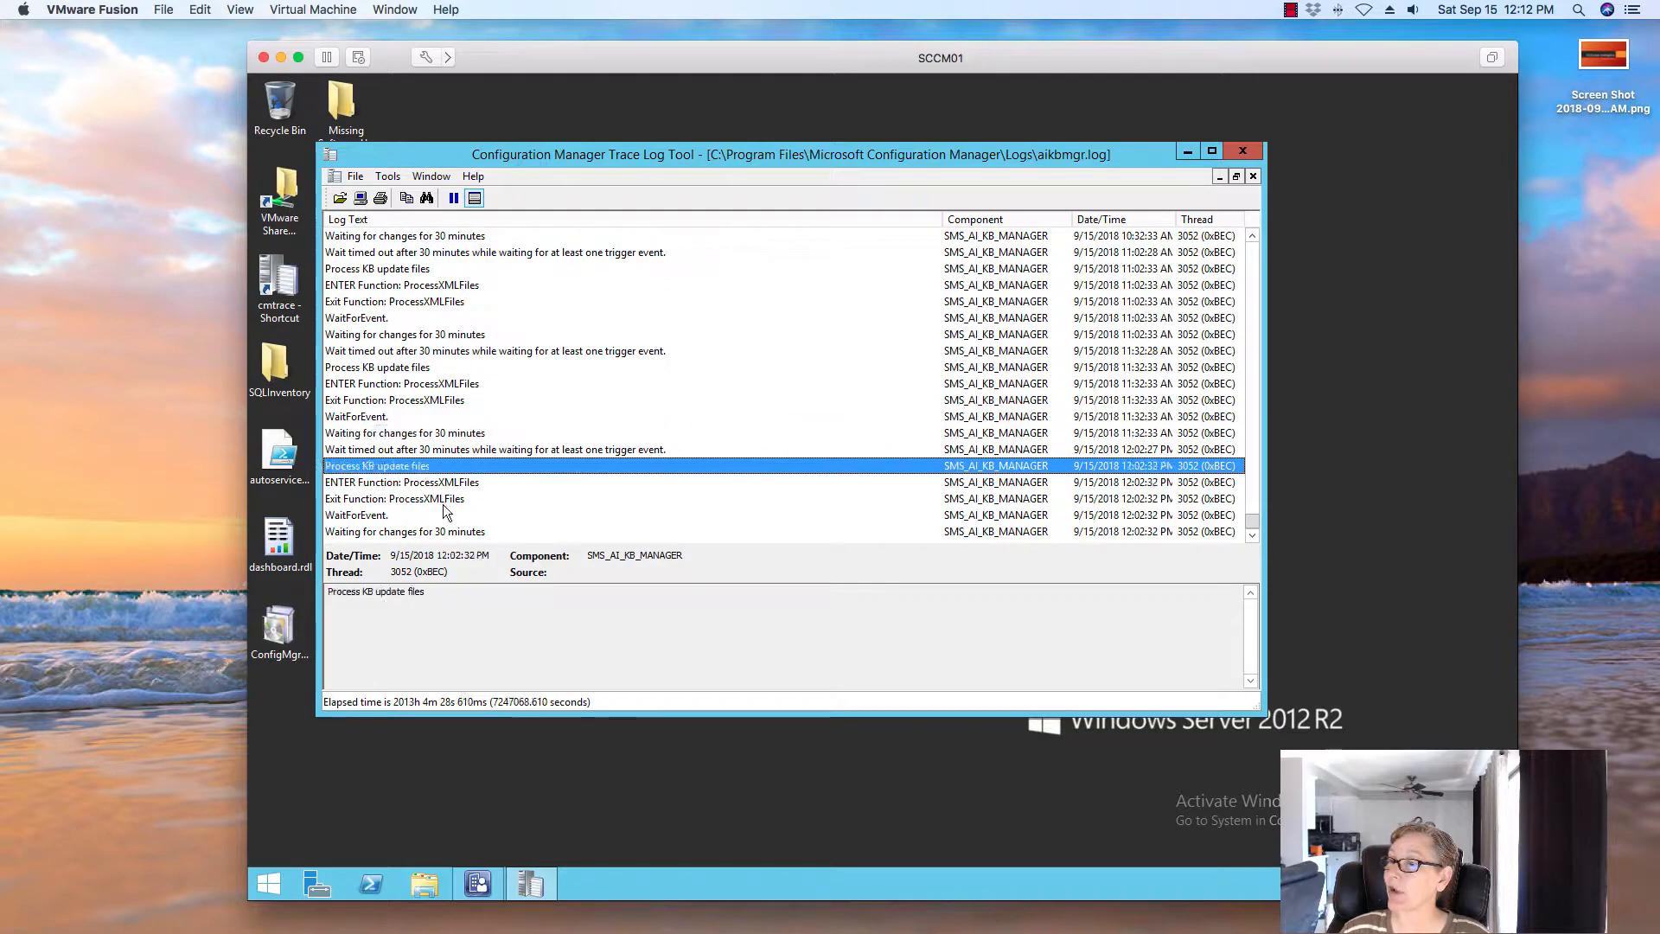
left_click(501, 498)
scroll(621, 455, "up", 10)
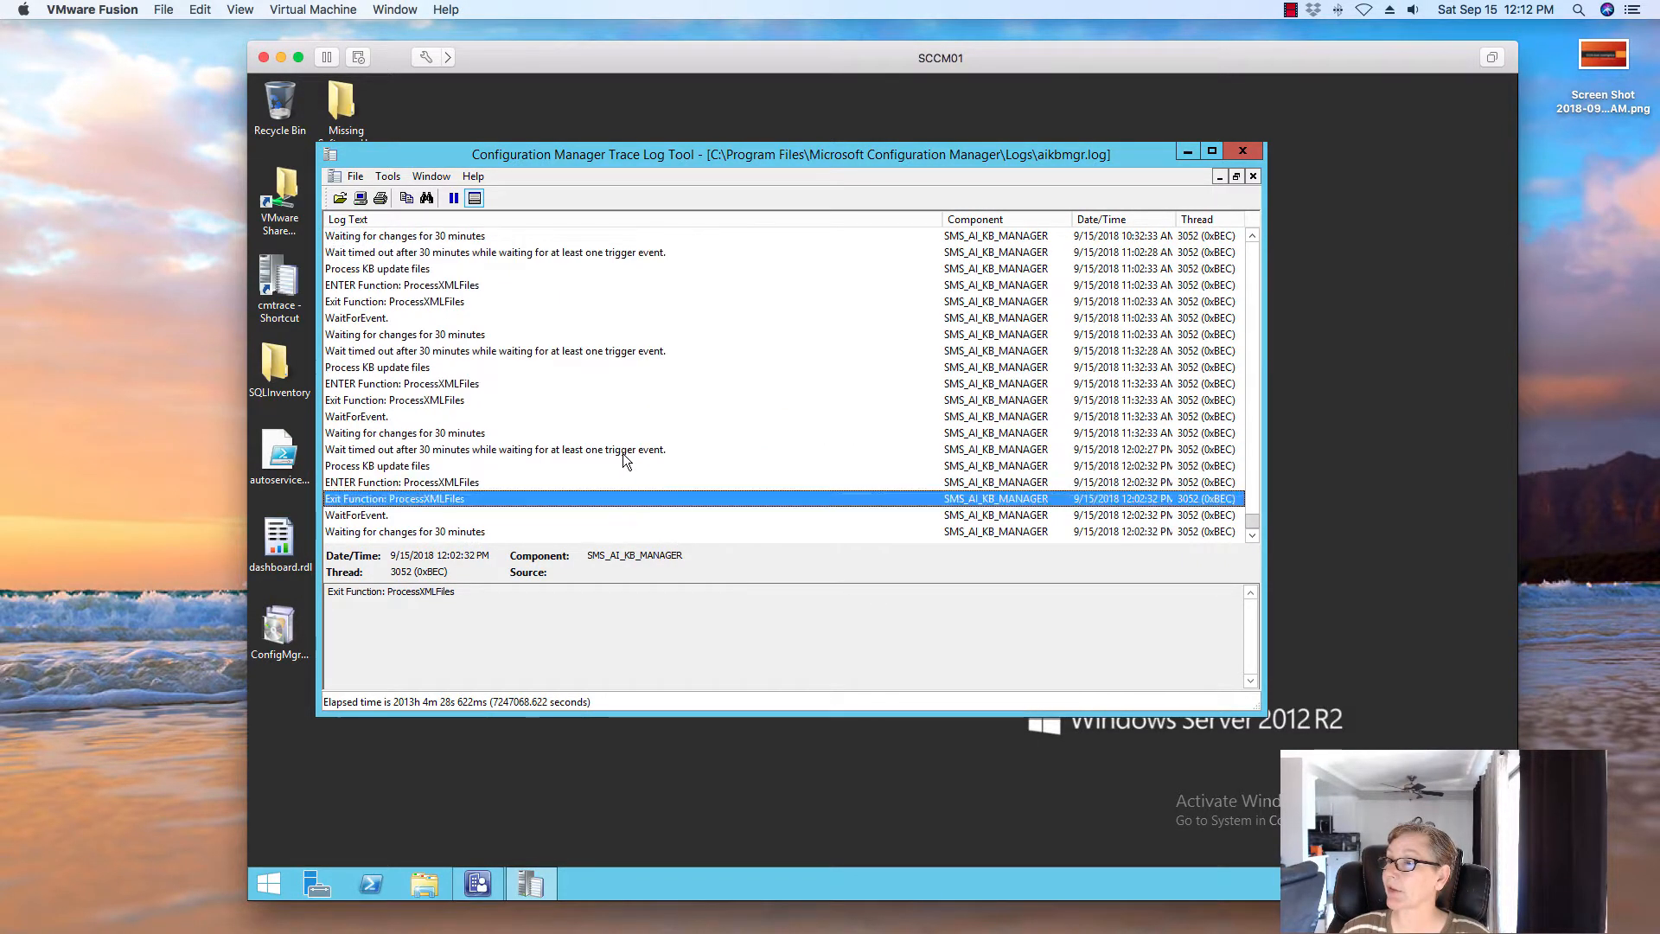
scroll(621, 453, "down", 10)
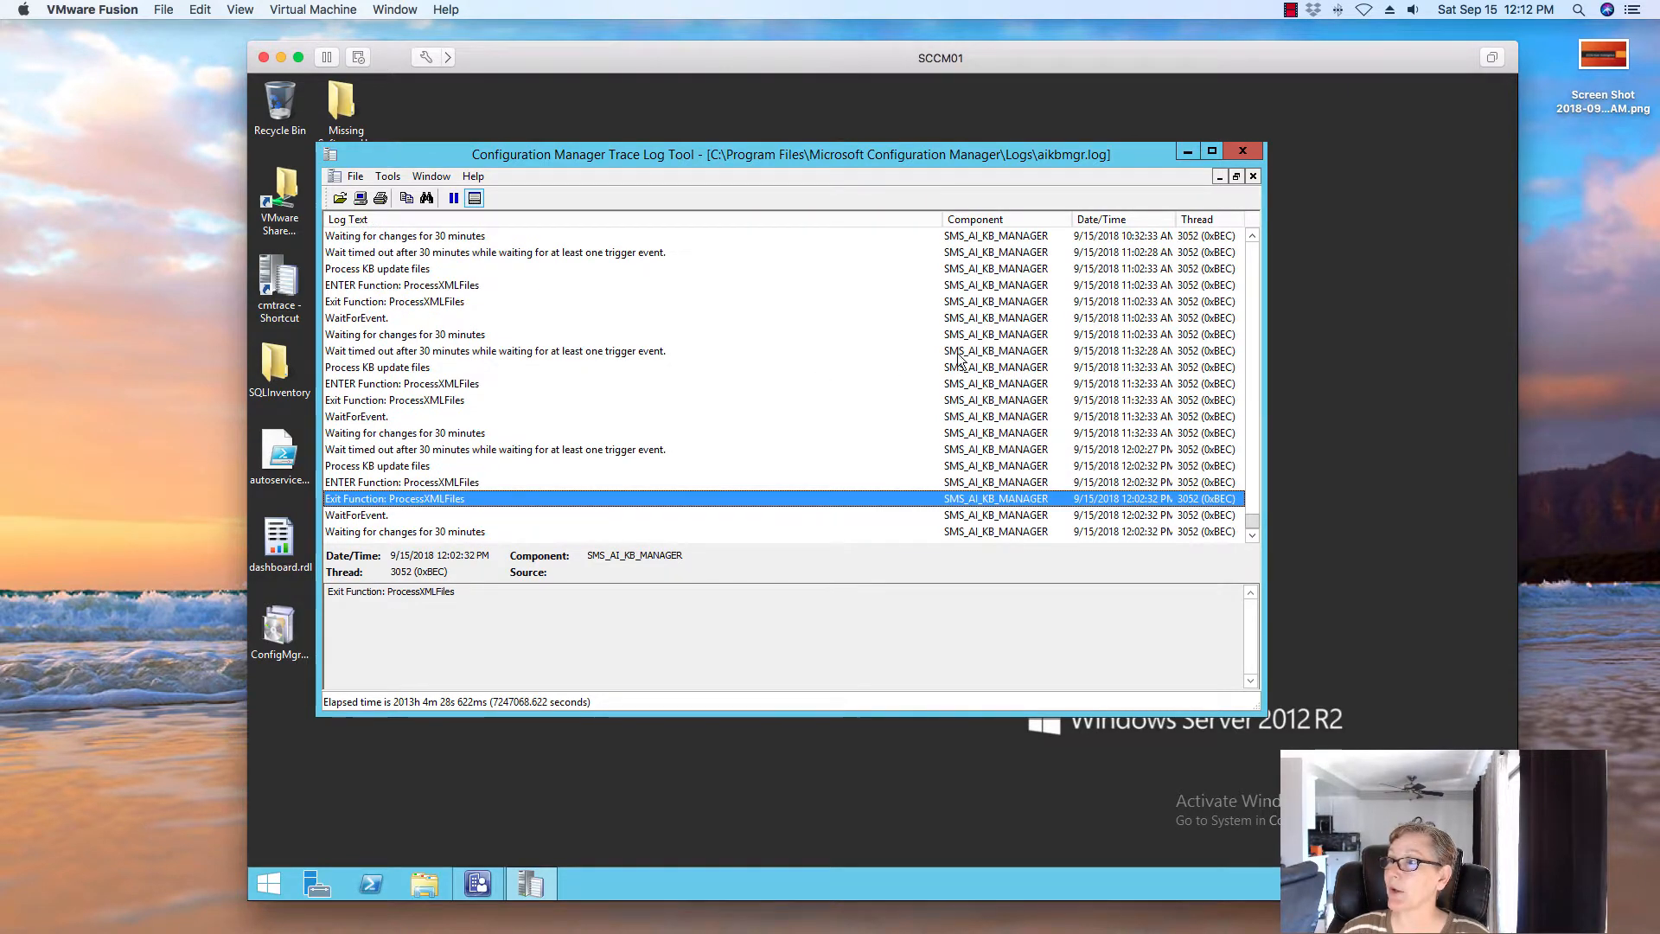
scroll(656, 423, "up", 10)
left_click(1254, 153)
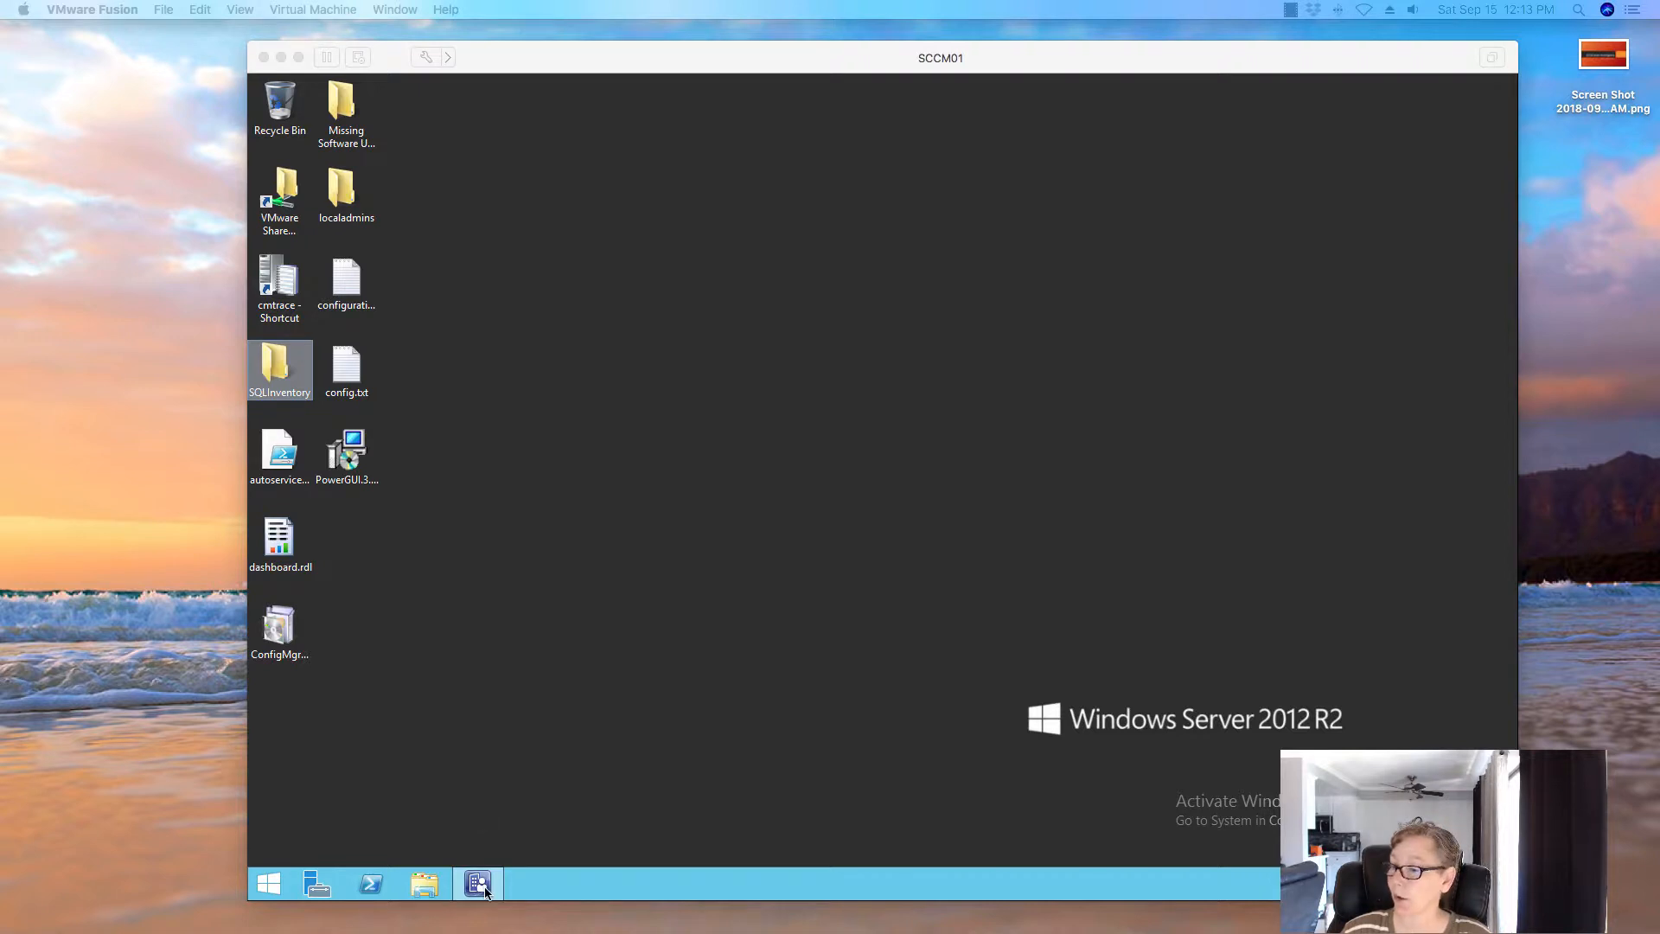
Restore the console to the Asset Intelligence overview, then open the Default Settings client settings
left_click(548, 558)
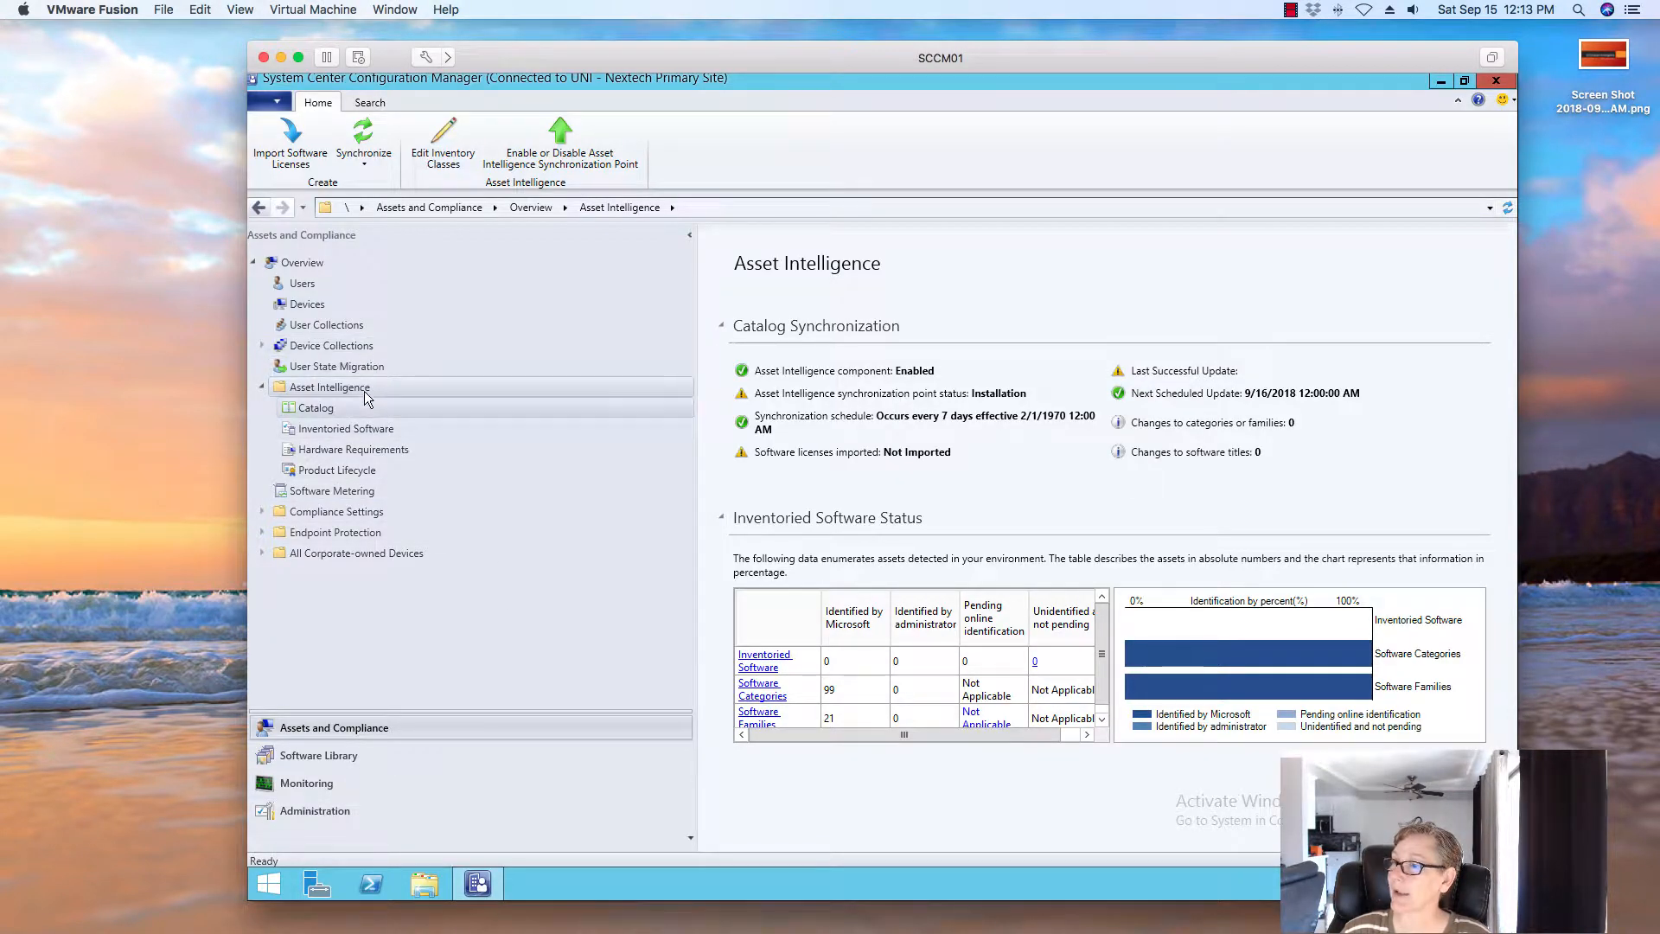
left_click(364, 391)
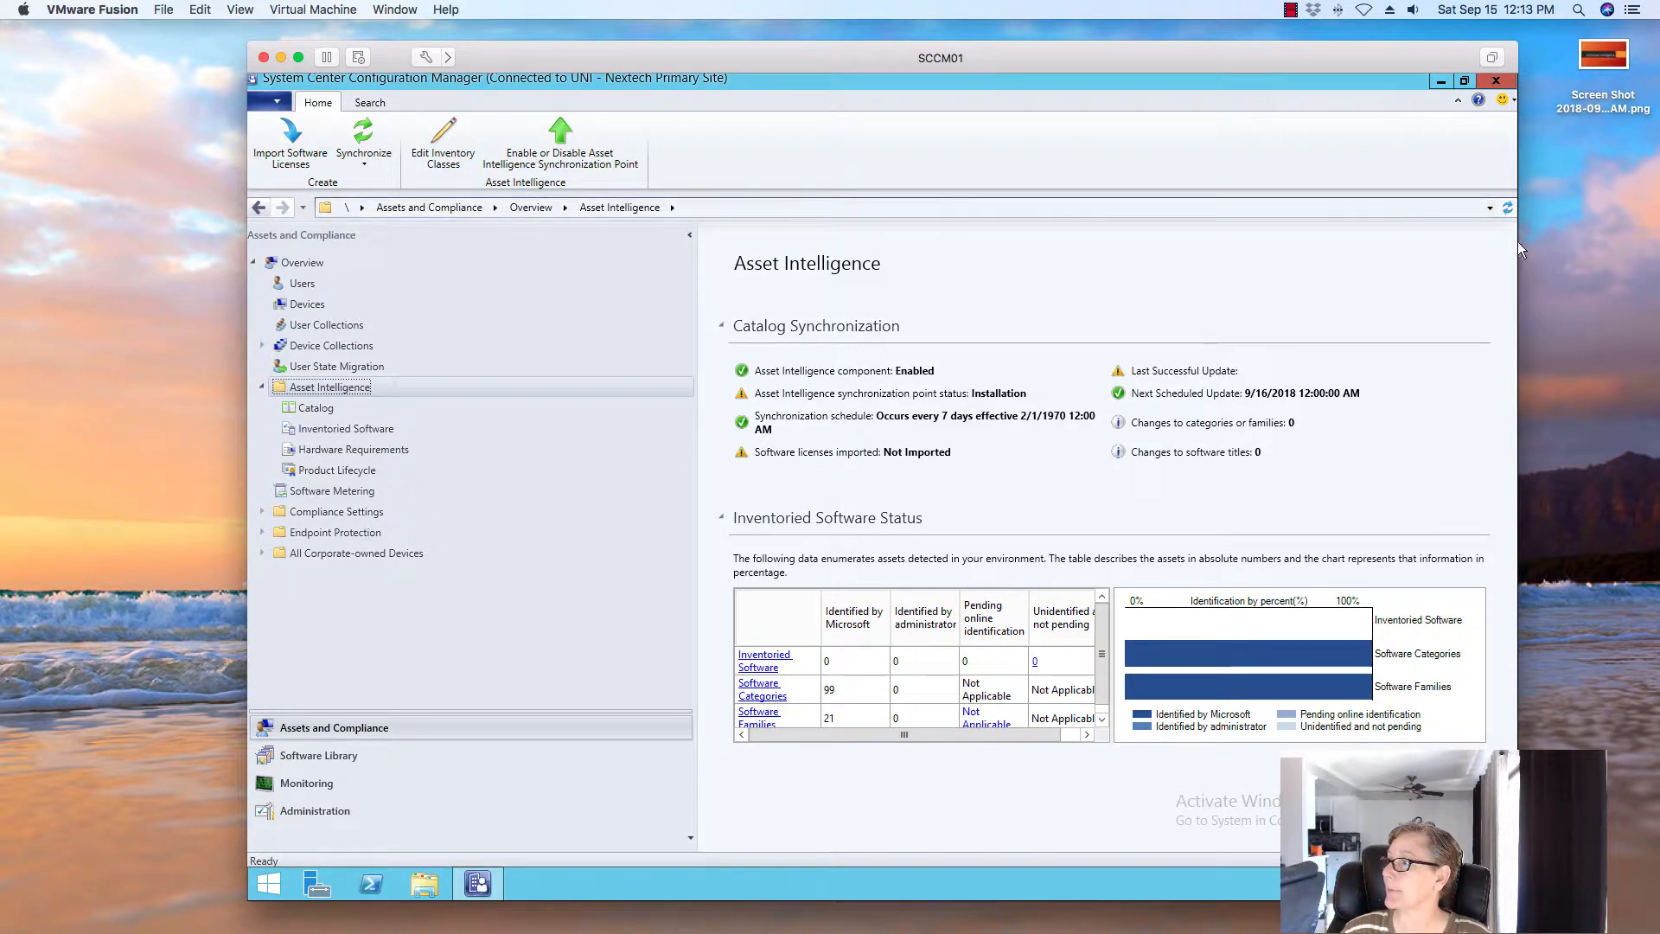
left_click(1508, 210)
left_click(316, 408)
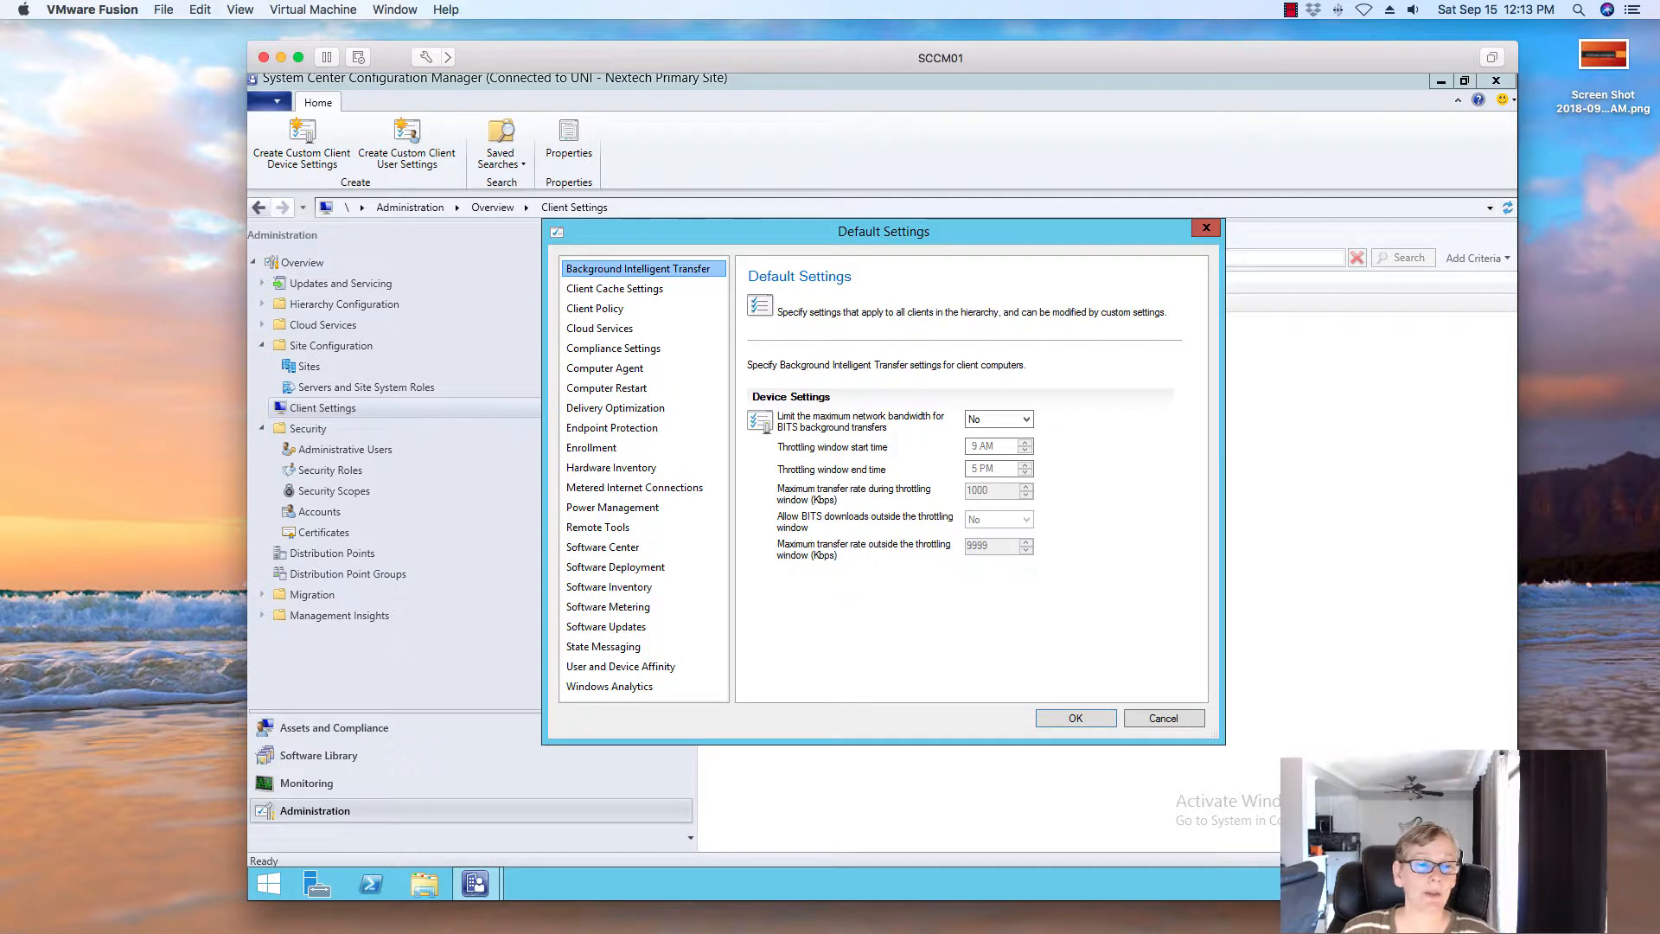
Change Metered Internet Connections communication from Block to Allow and save Default Settings
left_click(621, 489)
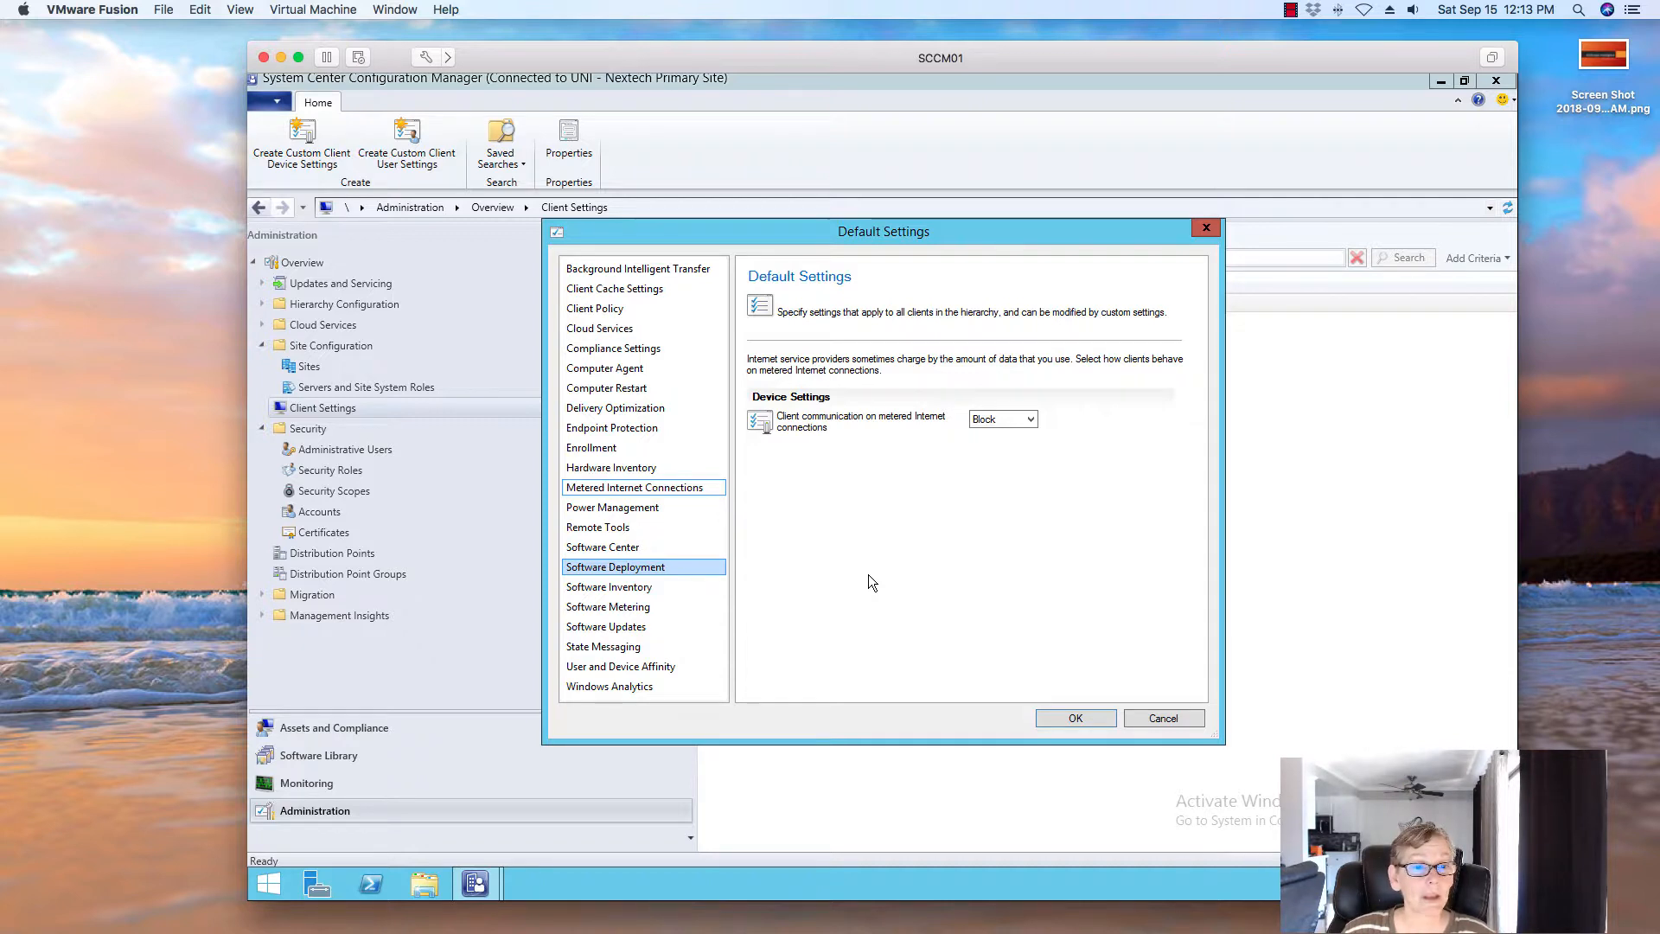
left_click(1018, 422)
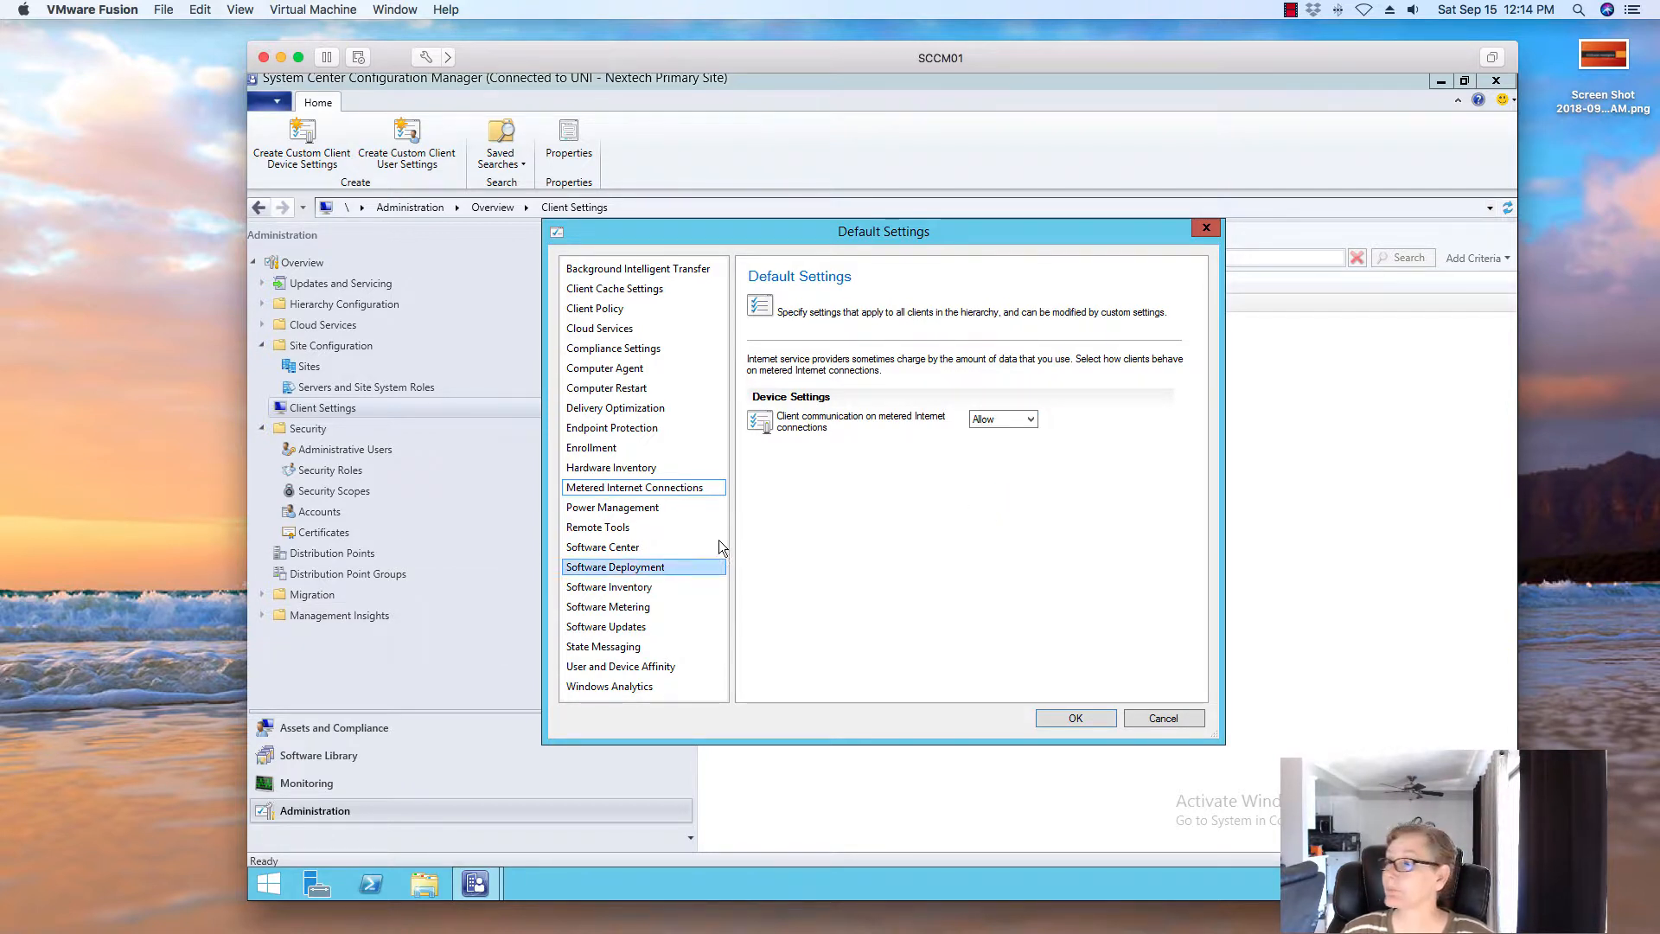
left_click(1093, 722)
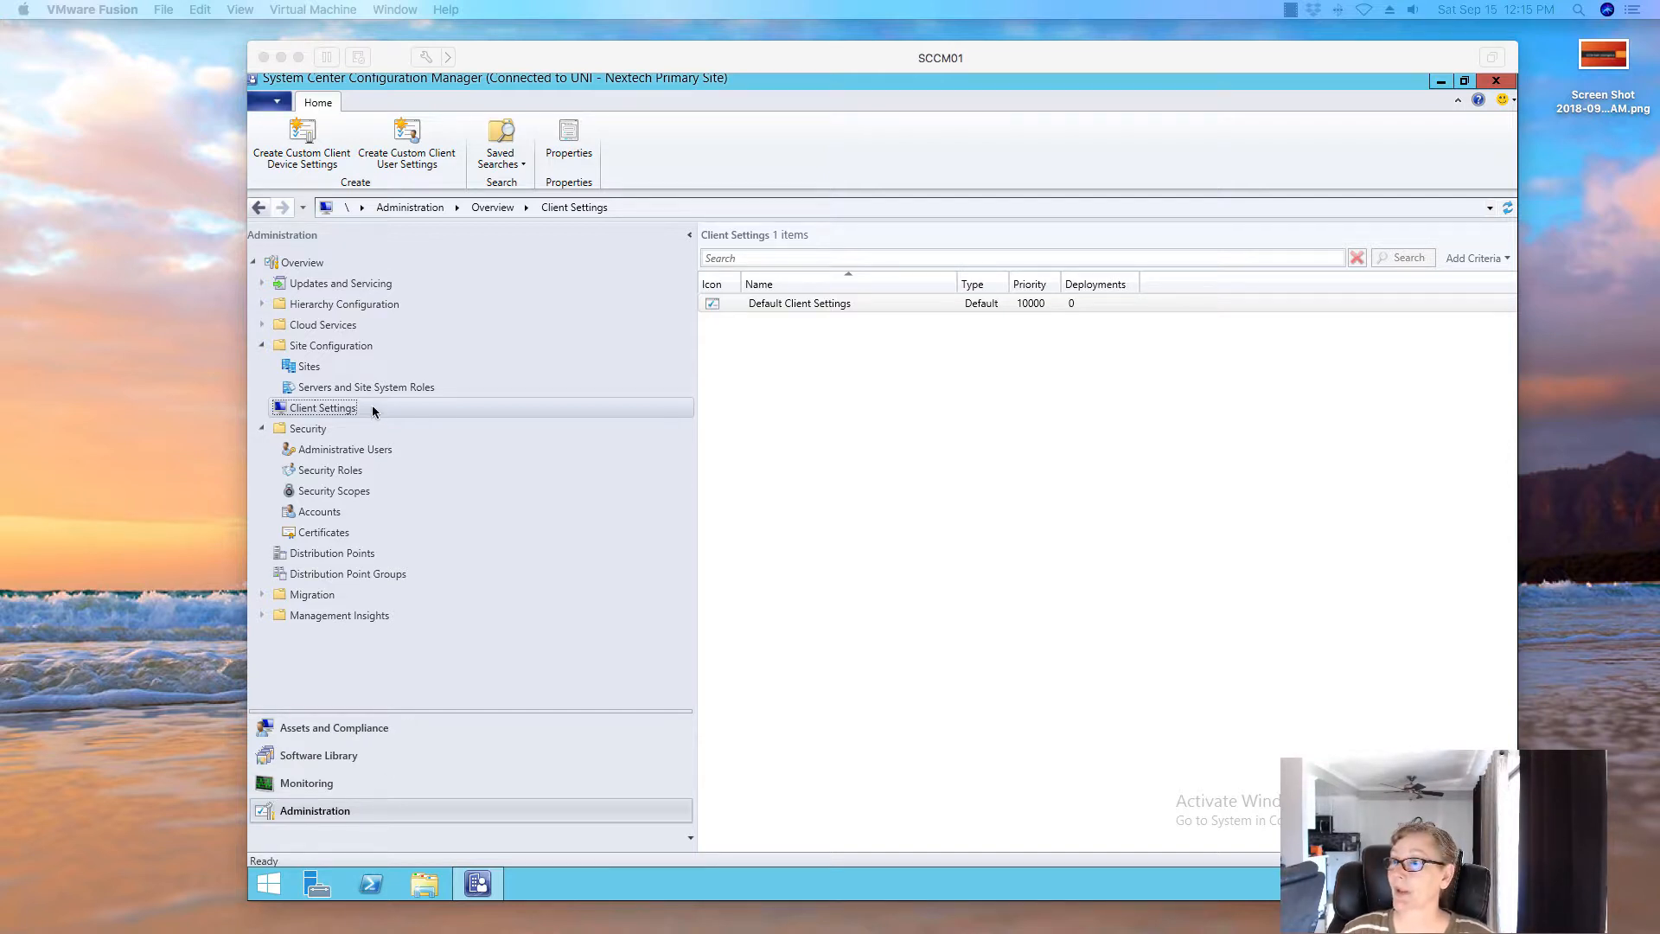
Review the site maintenance tasks, selecting the application title inventory check, then cancel without changes
left_click(313, 367)
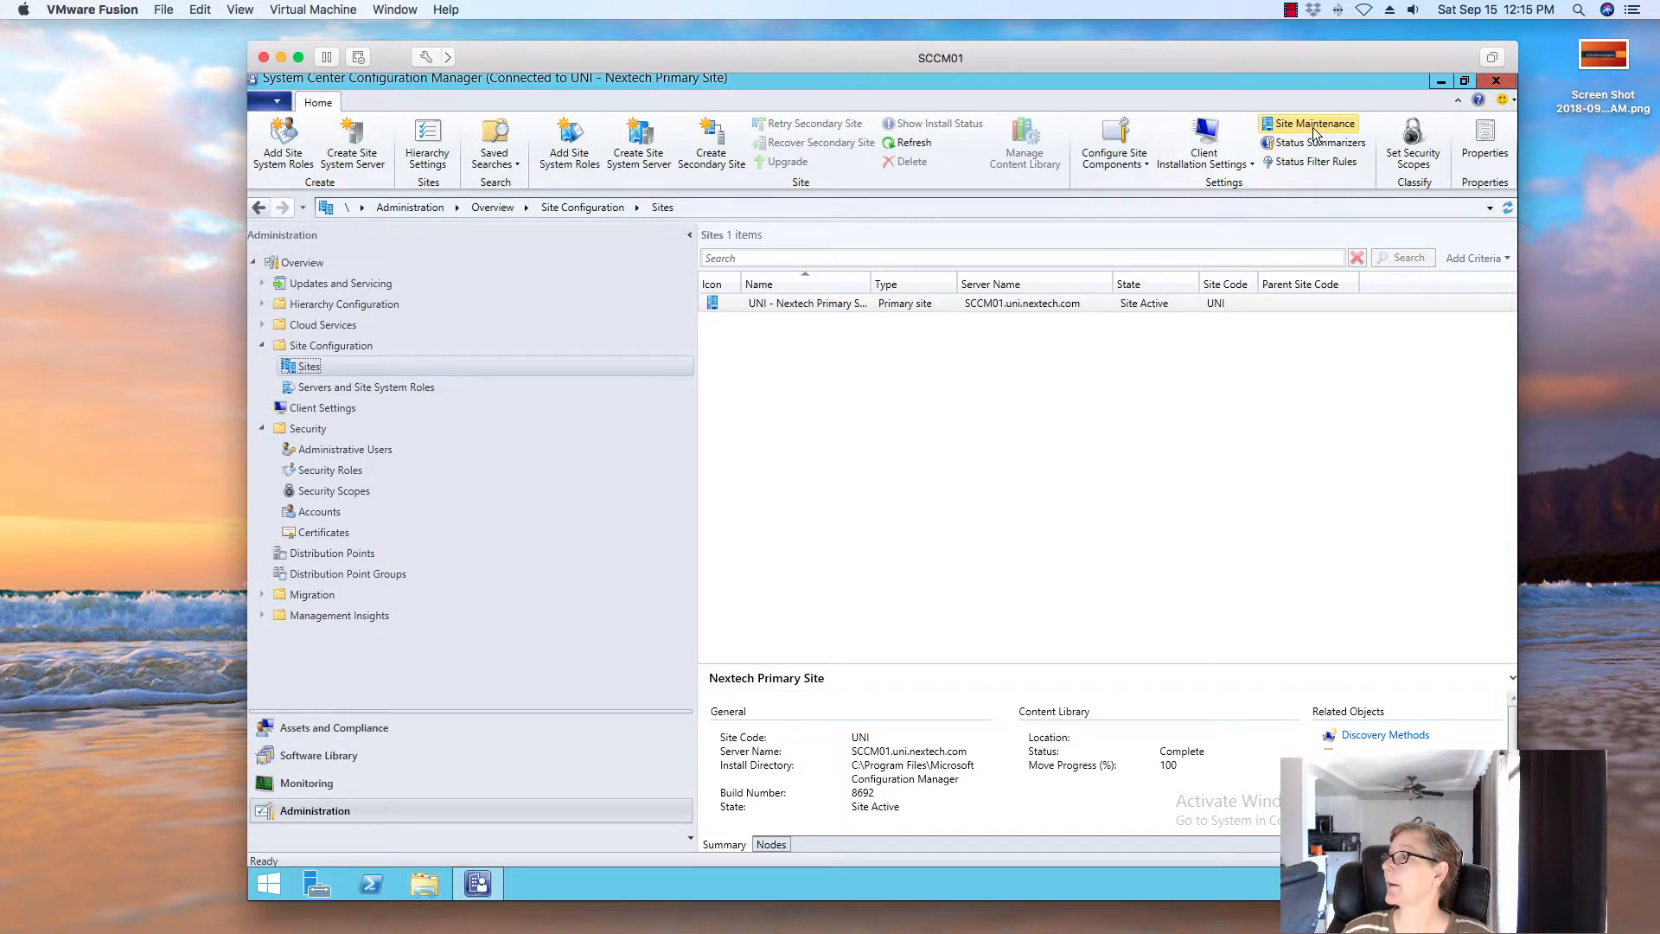
left_click(1313, 127)
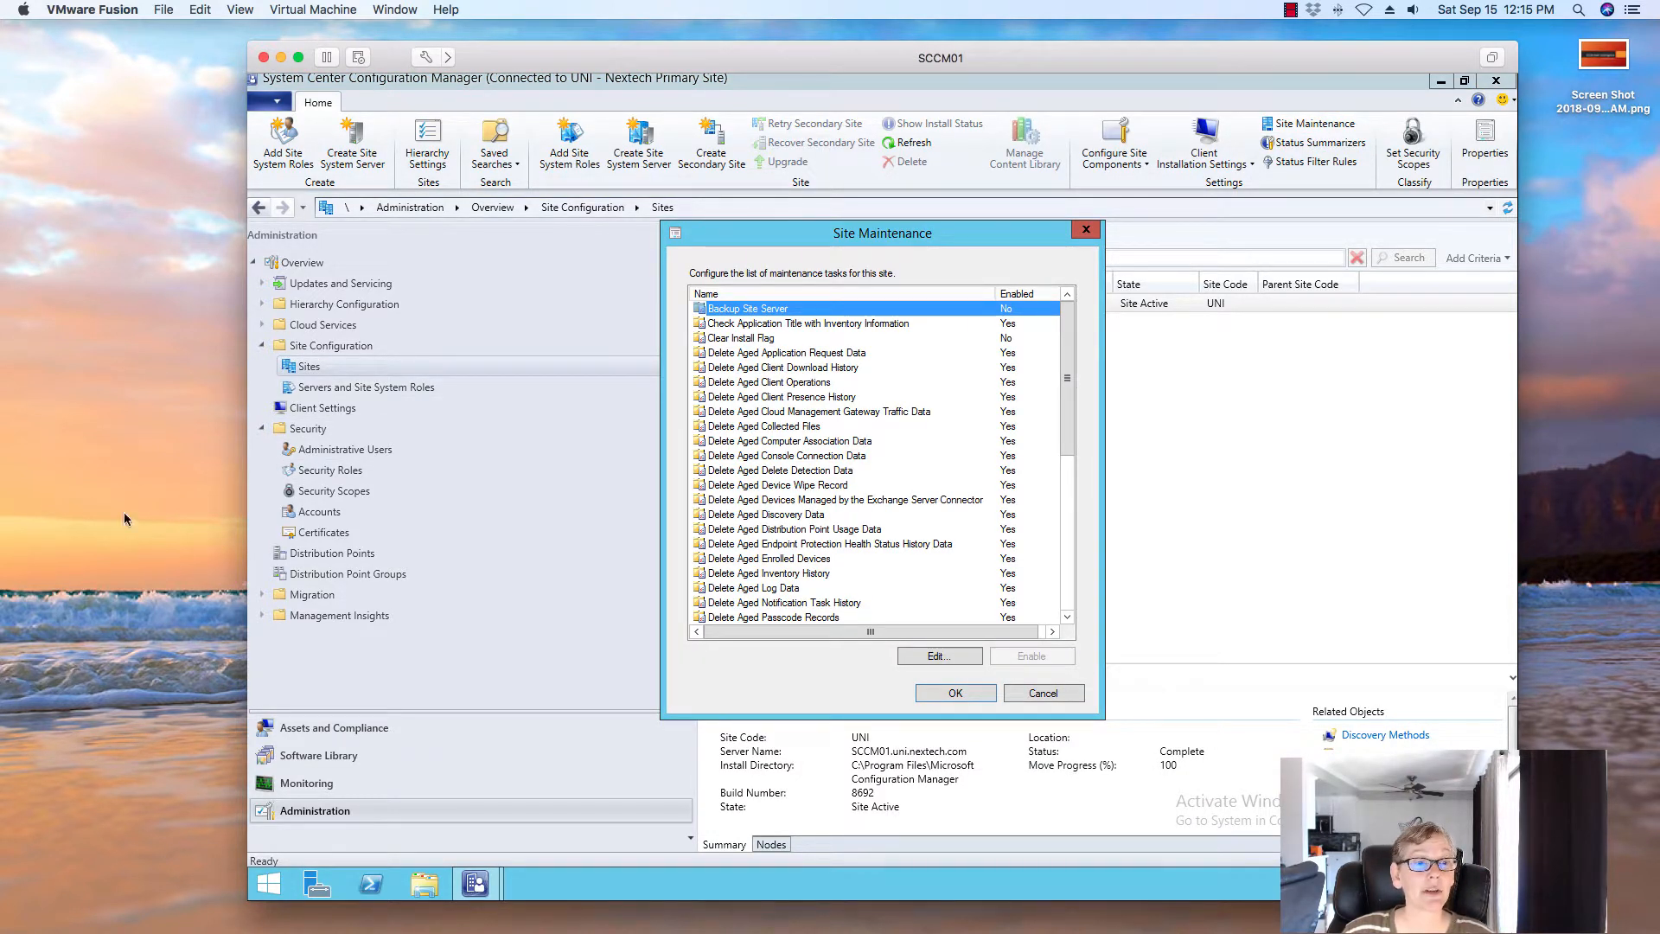
left_click(808, 324)
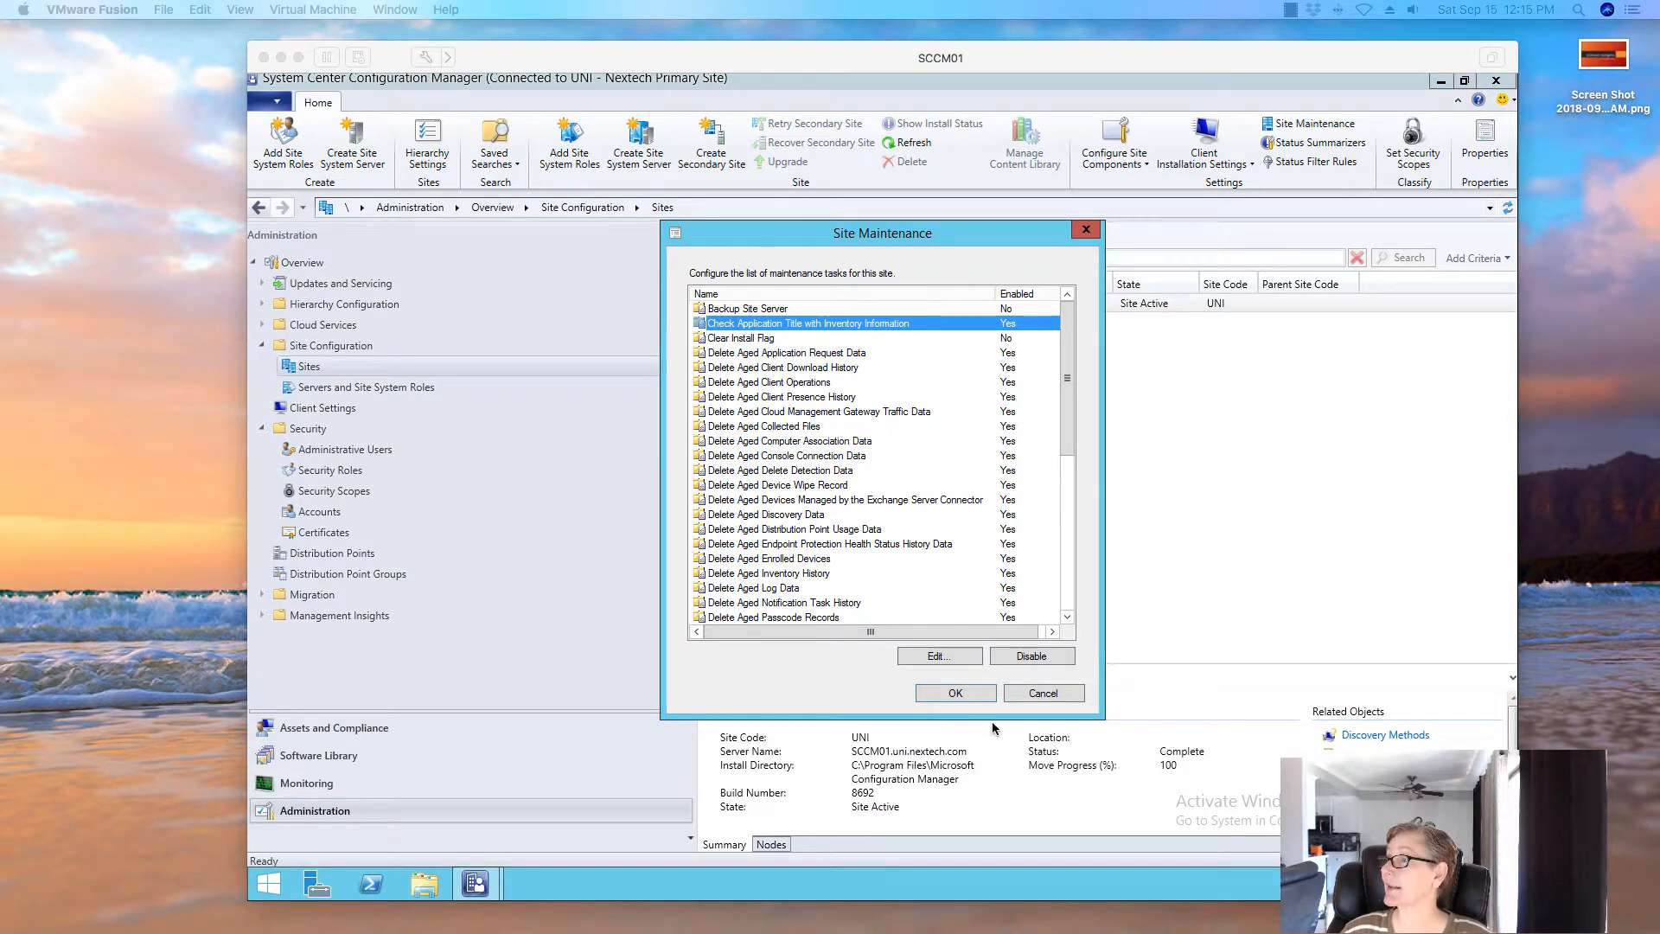
left_click(1049, 692)
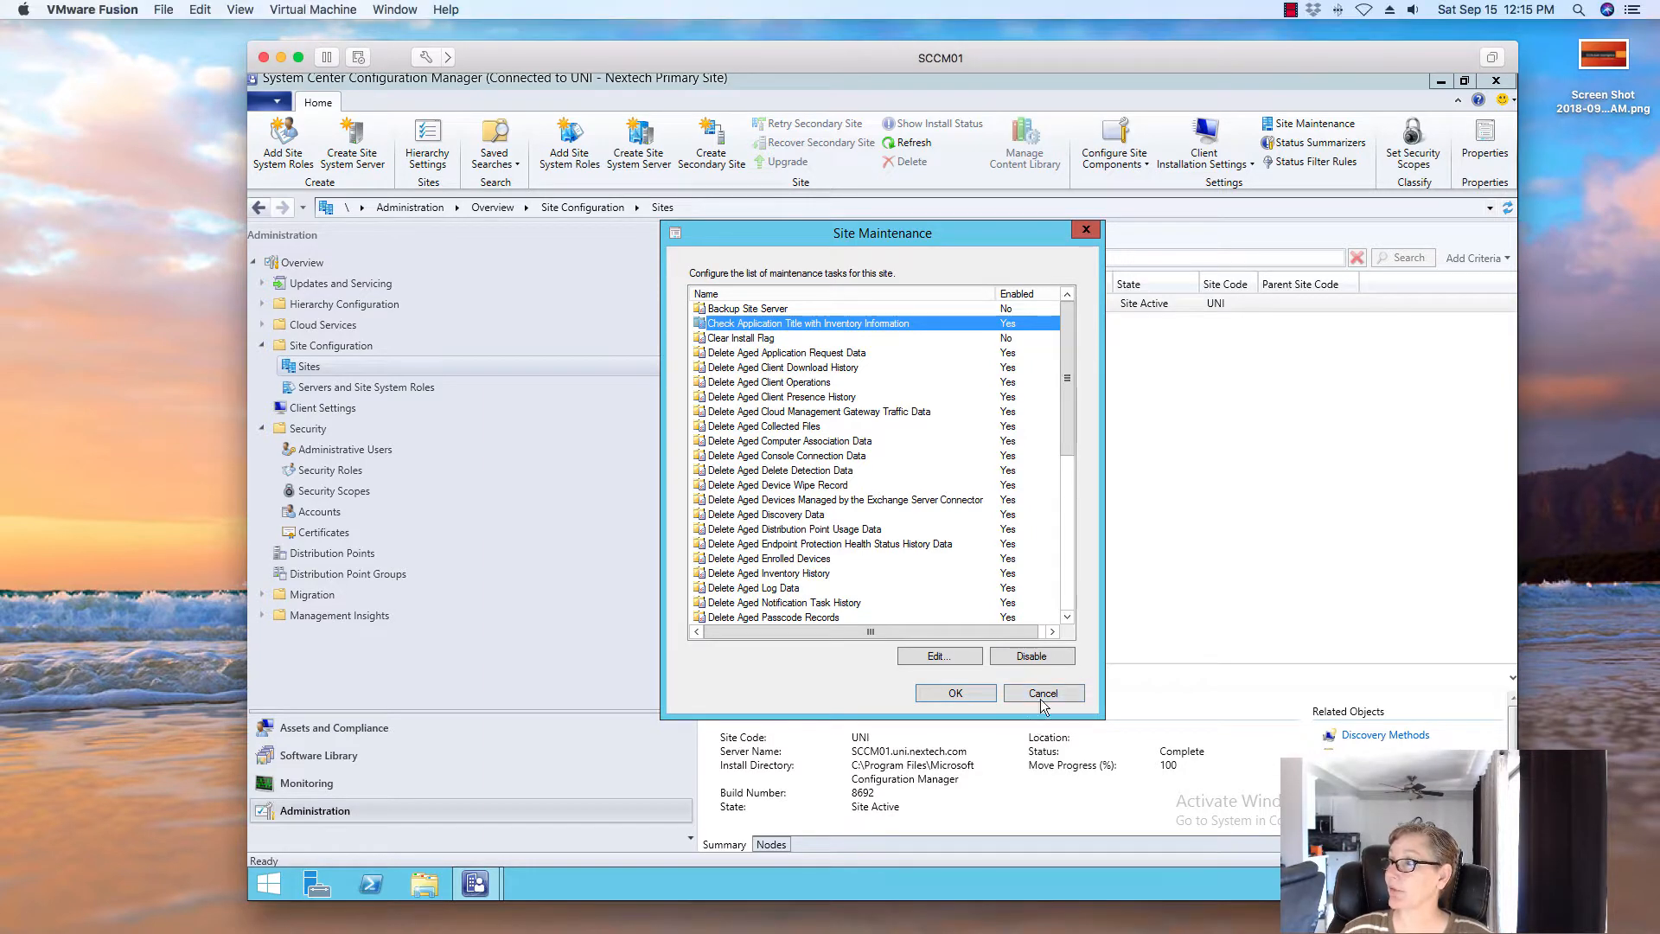
left_click(1042, 694)
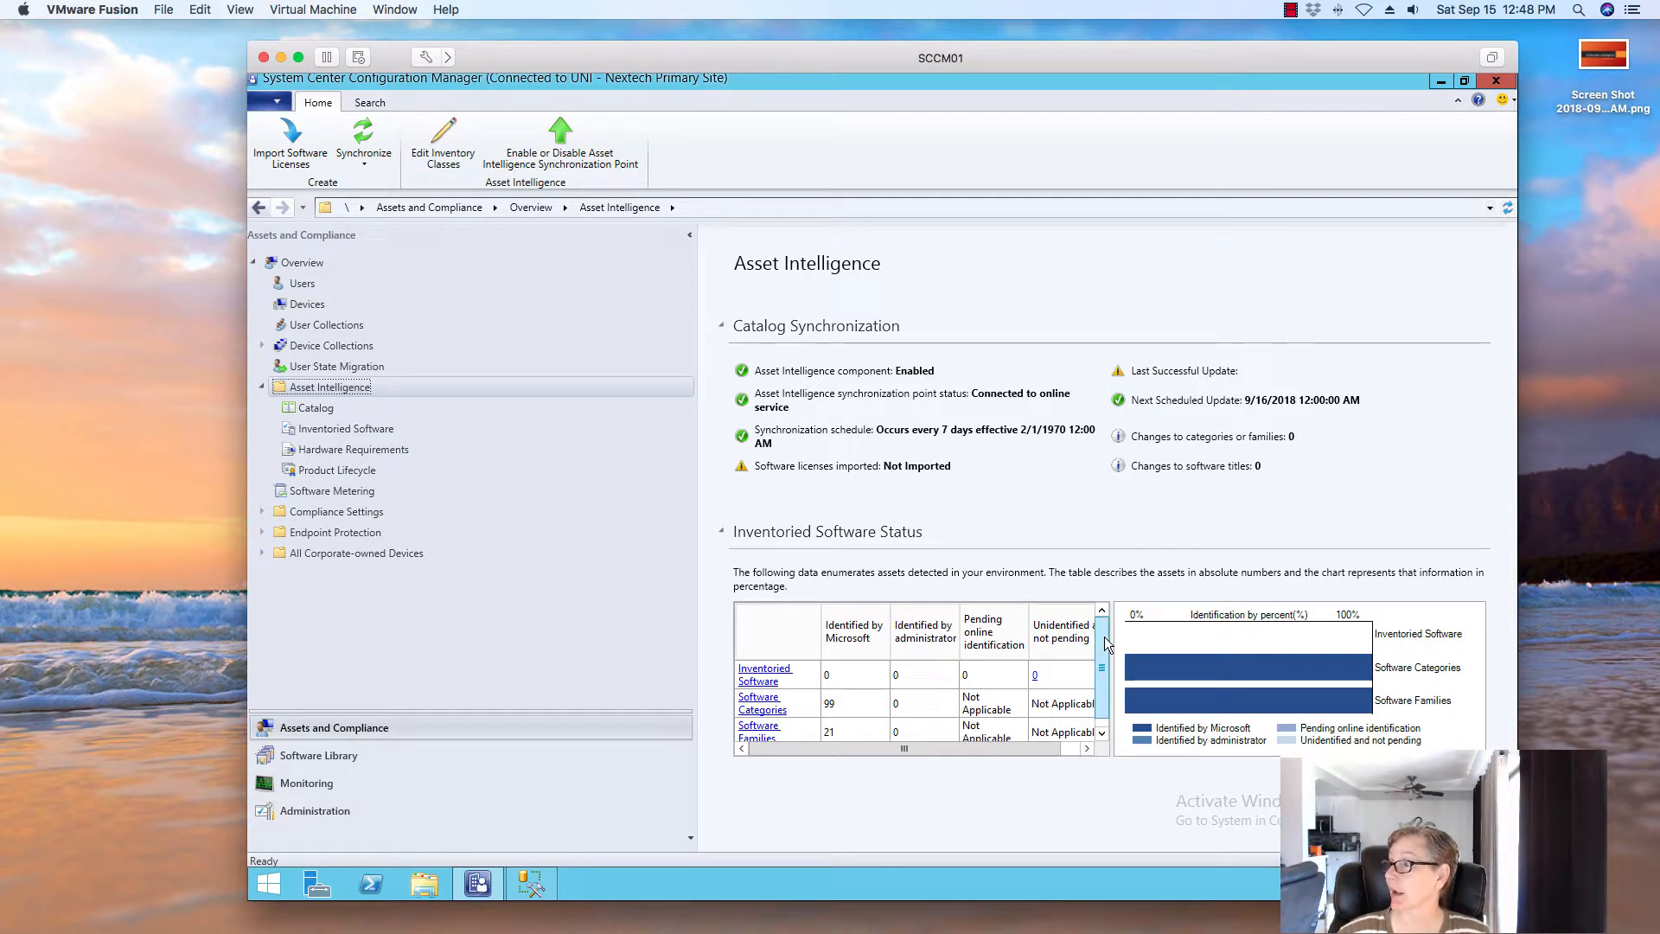
Scroll the Inventoried Software Status table, then minimize the Configuration Manager console
scroll(1102, 682, "down", 1)
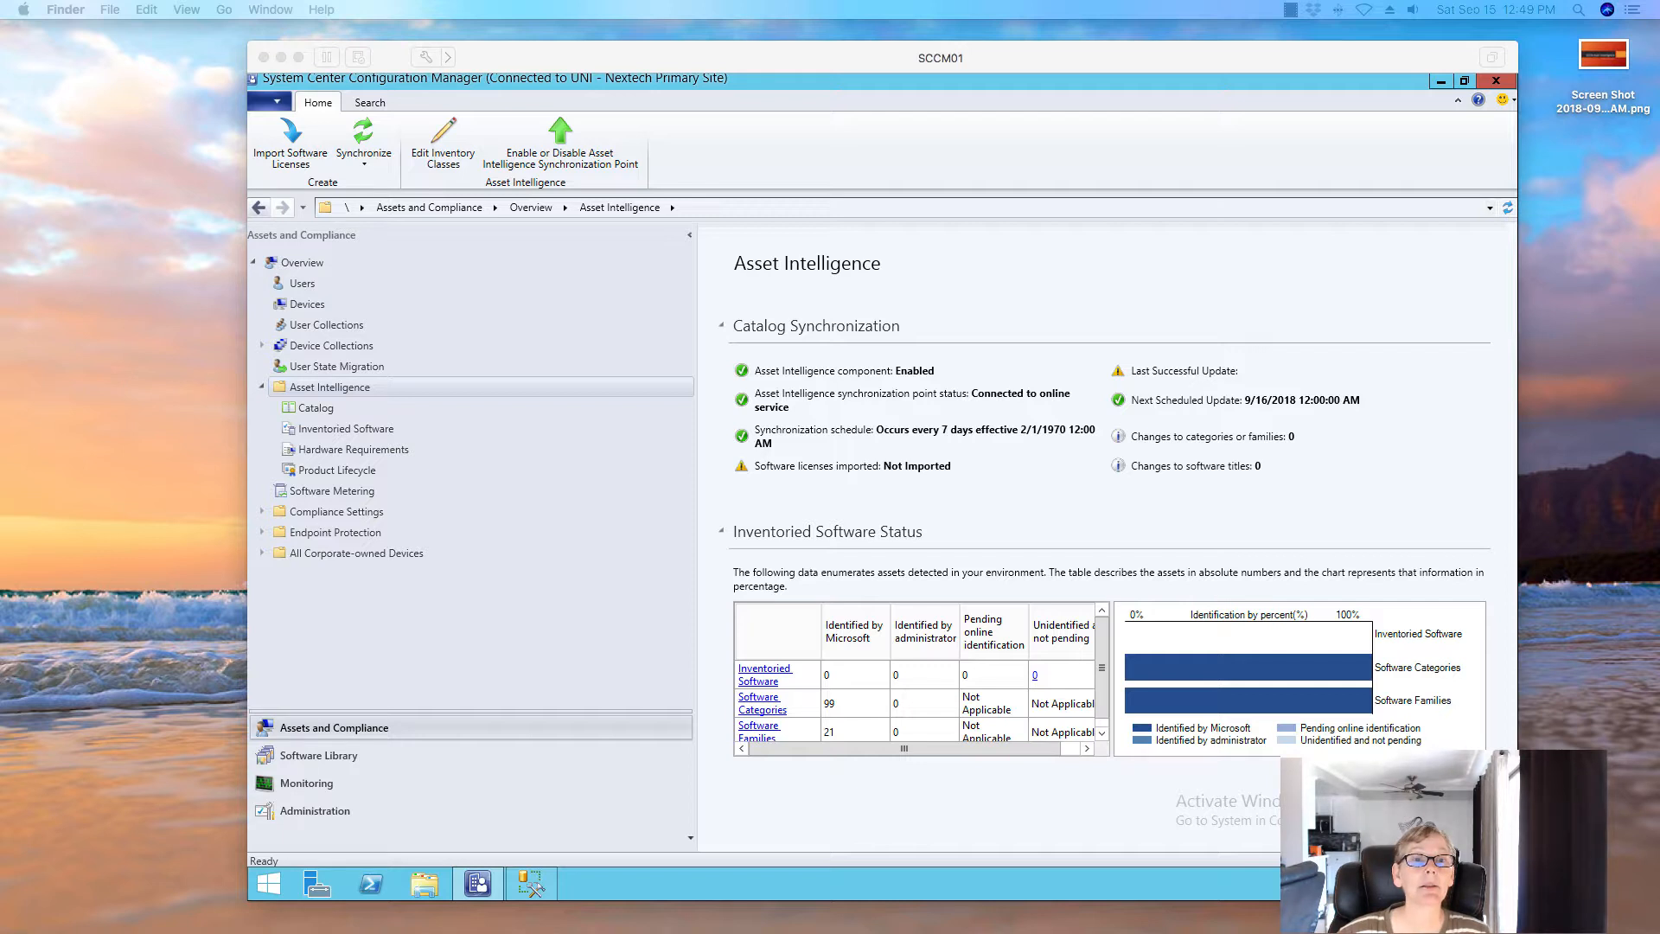
left_click(1439, 83)
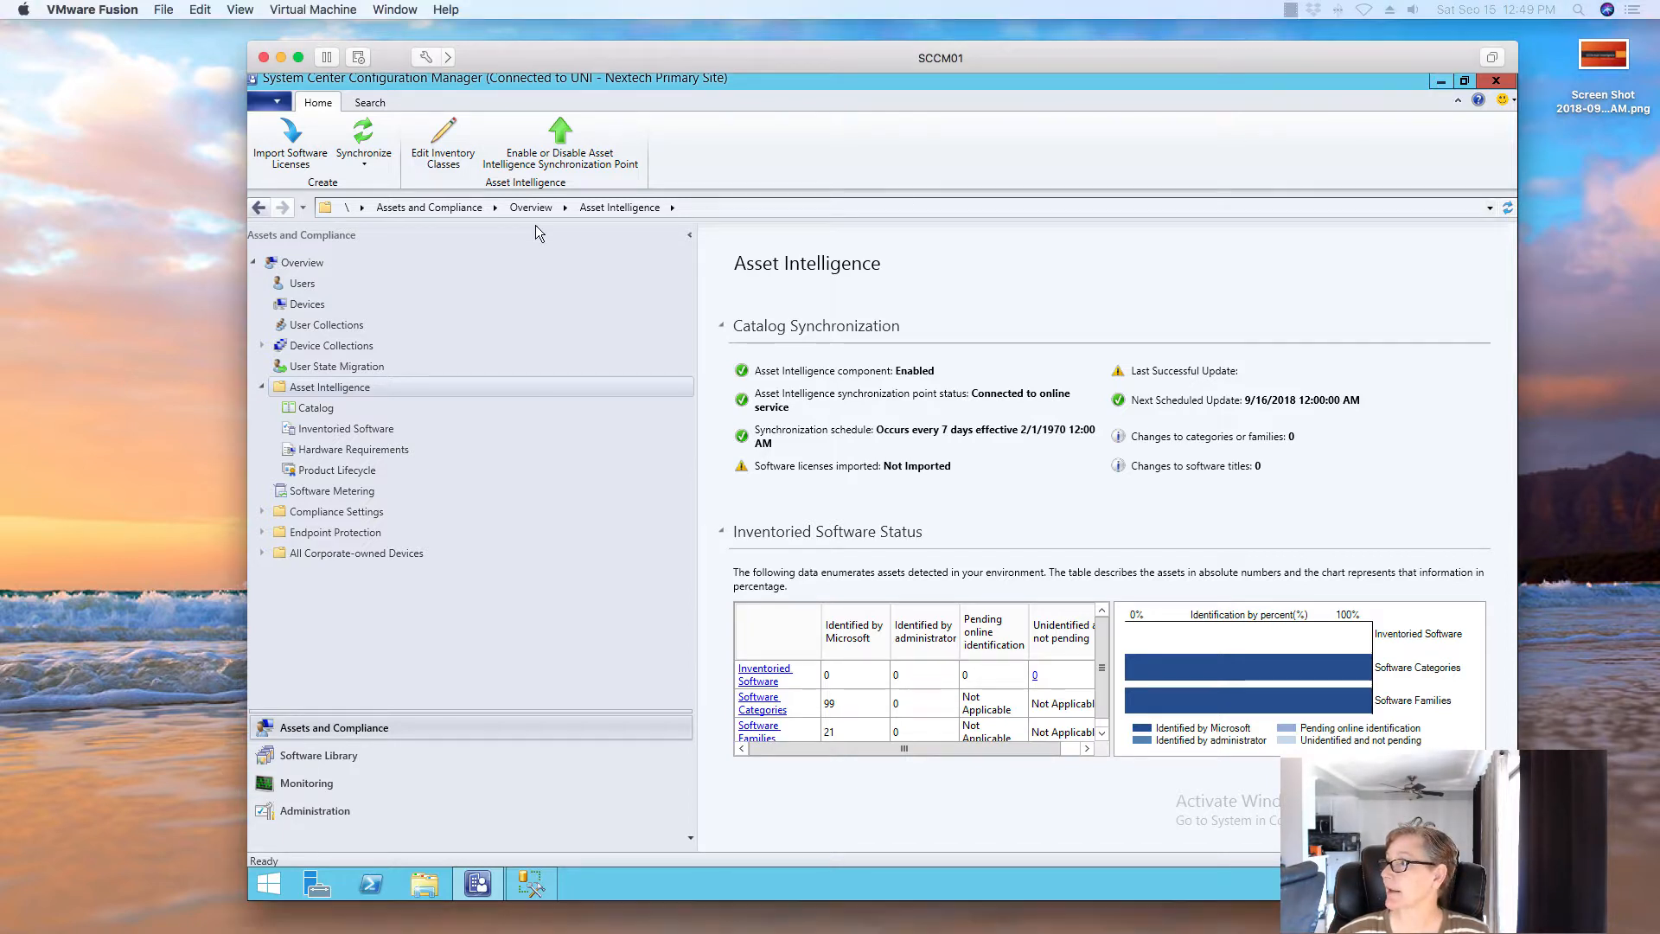
left_click(1441, 83)
Open VMware Shared Folders > SCCM and select License.csv.xlsx
double_click(280, 199)
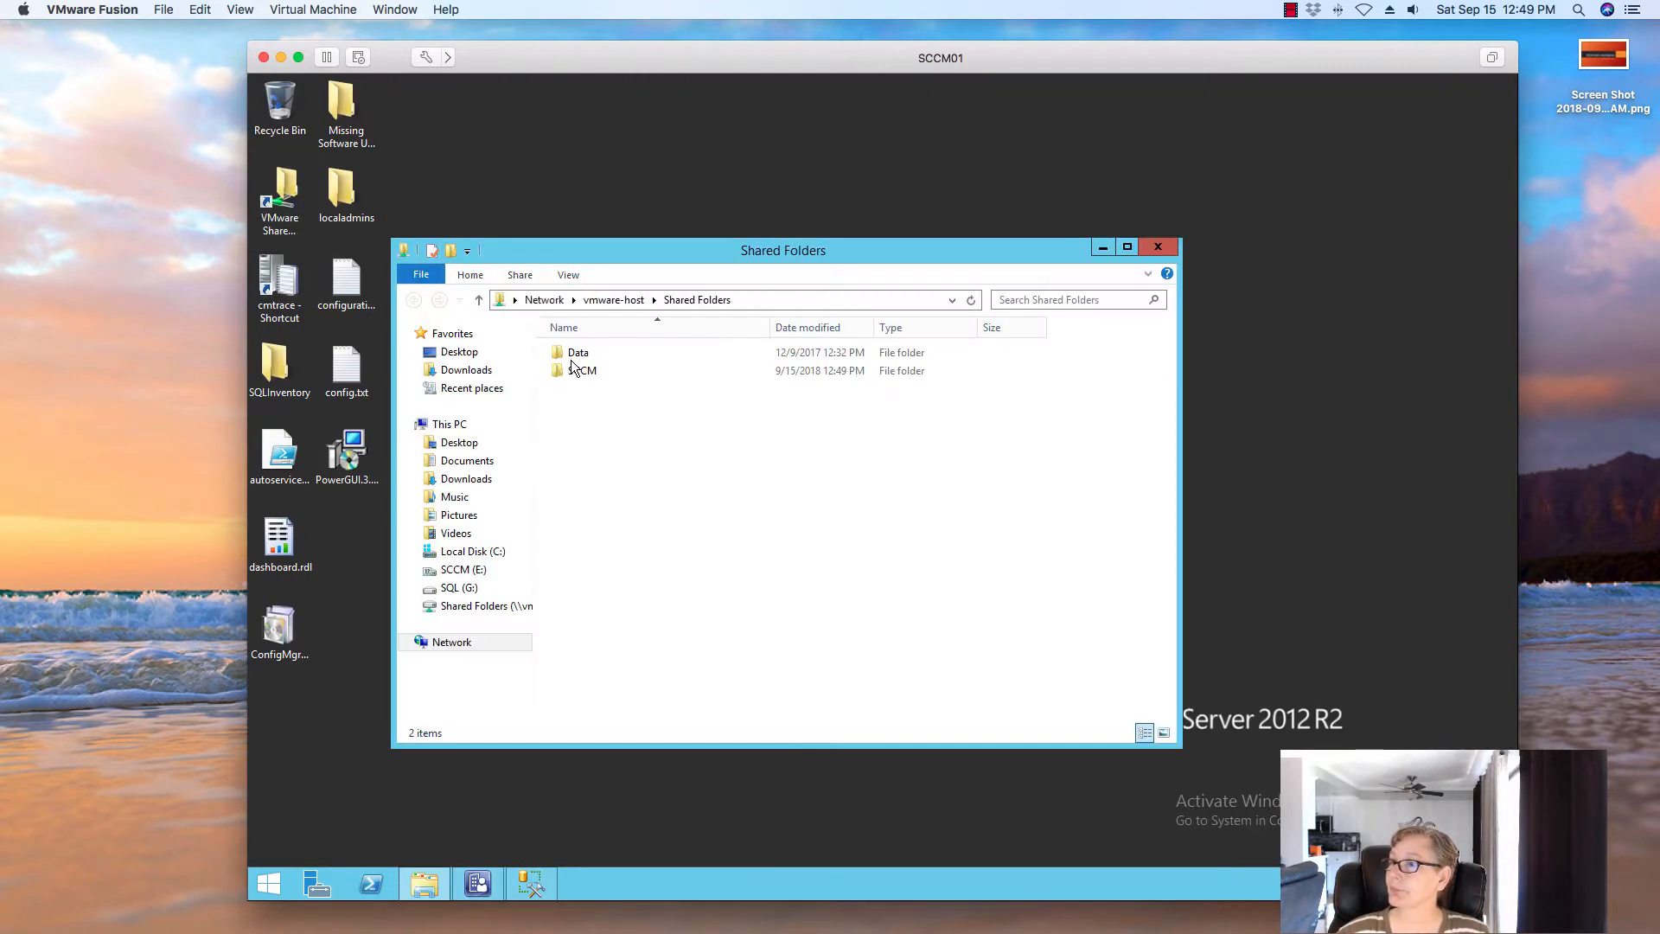
double_click(577, 372)
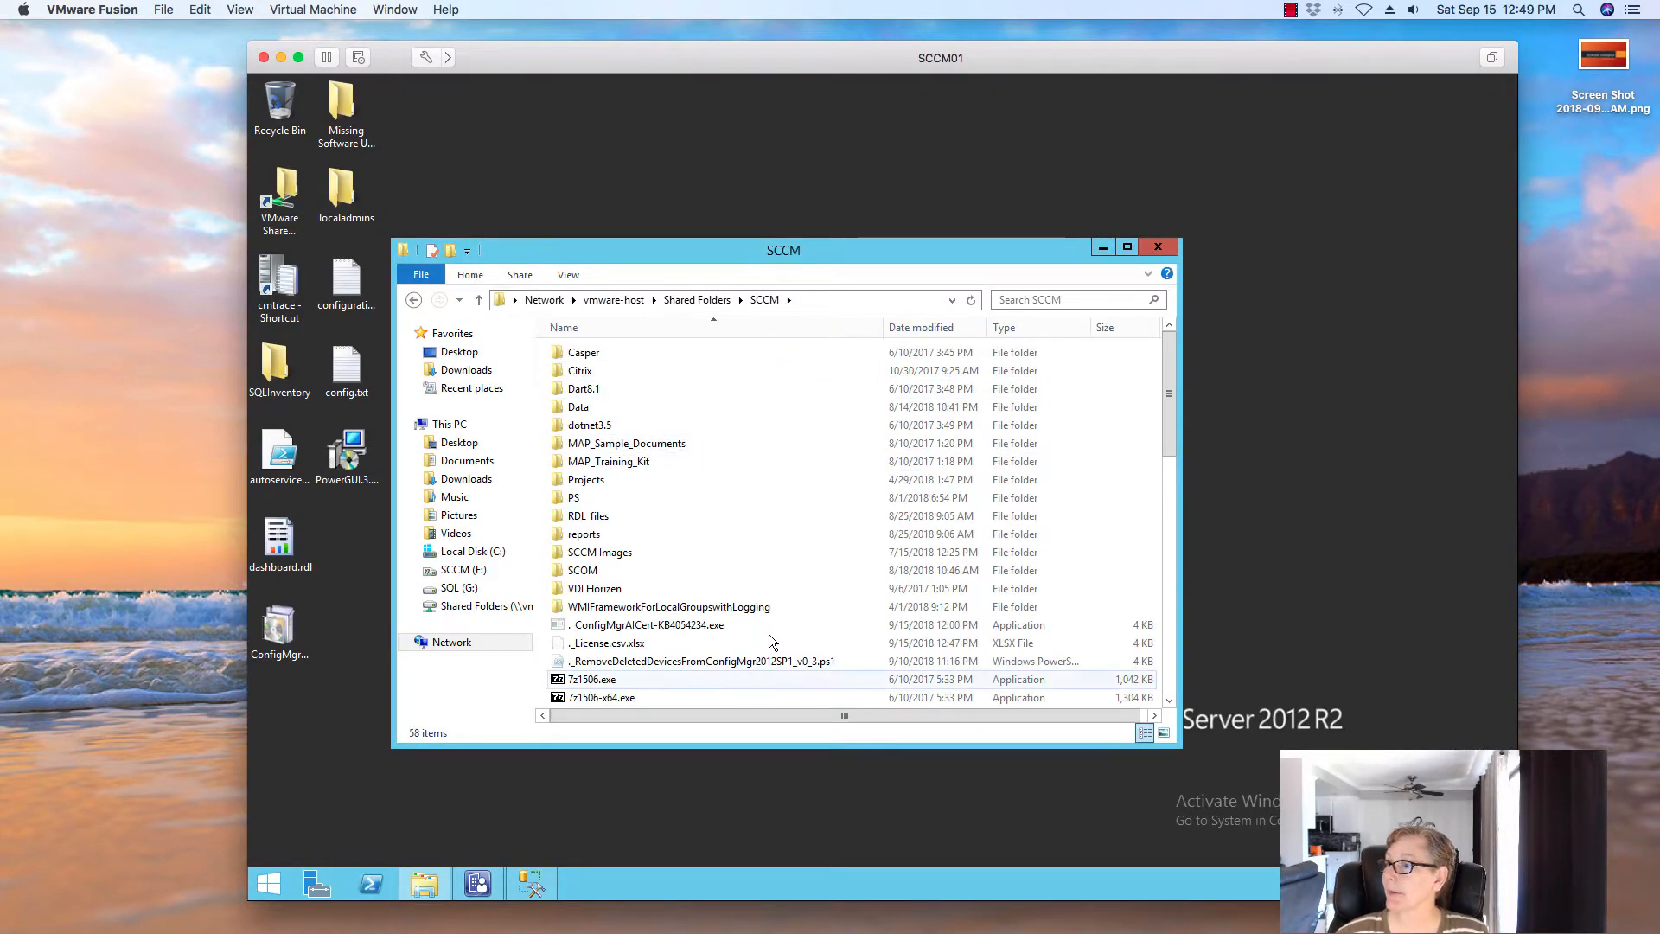
scroll(772, 641, "down", 3)
scroll(769, 635, "down", 3)
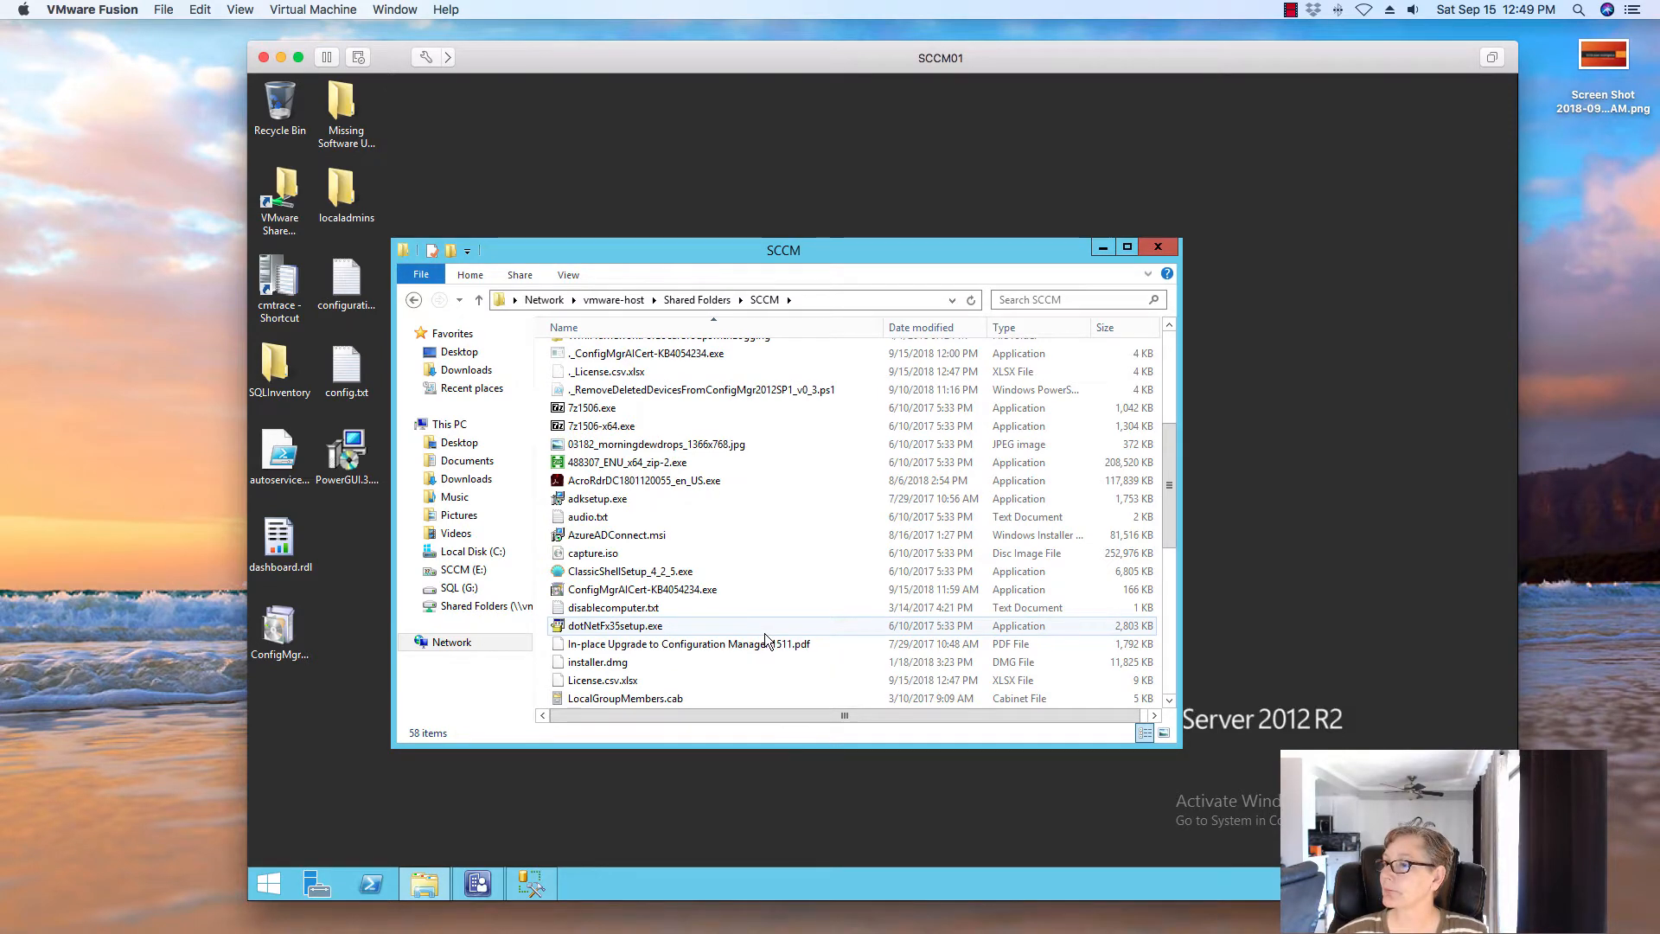
scroll(735, 618, "down", 4)
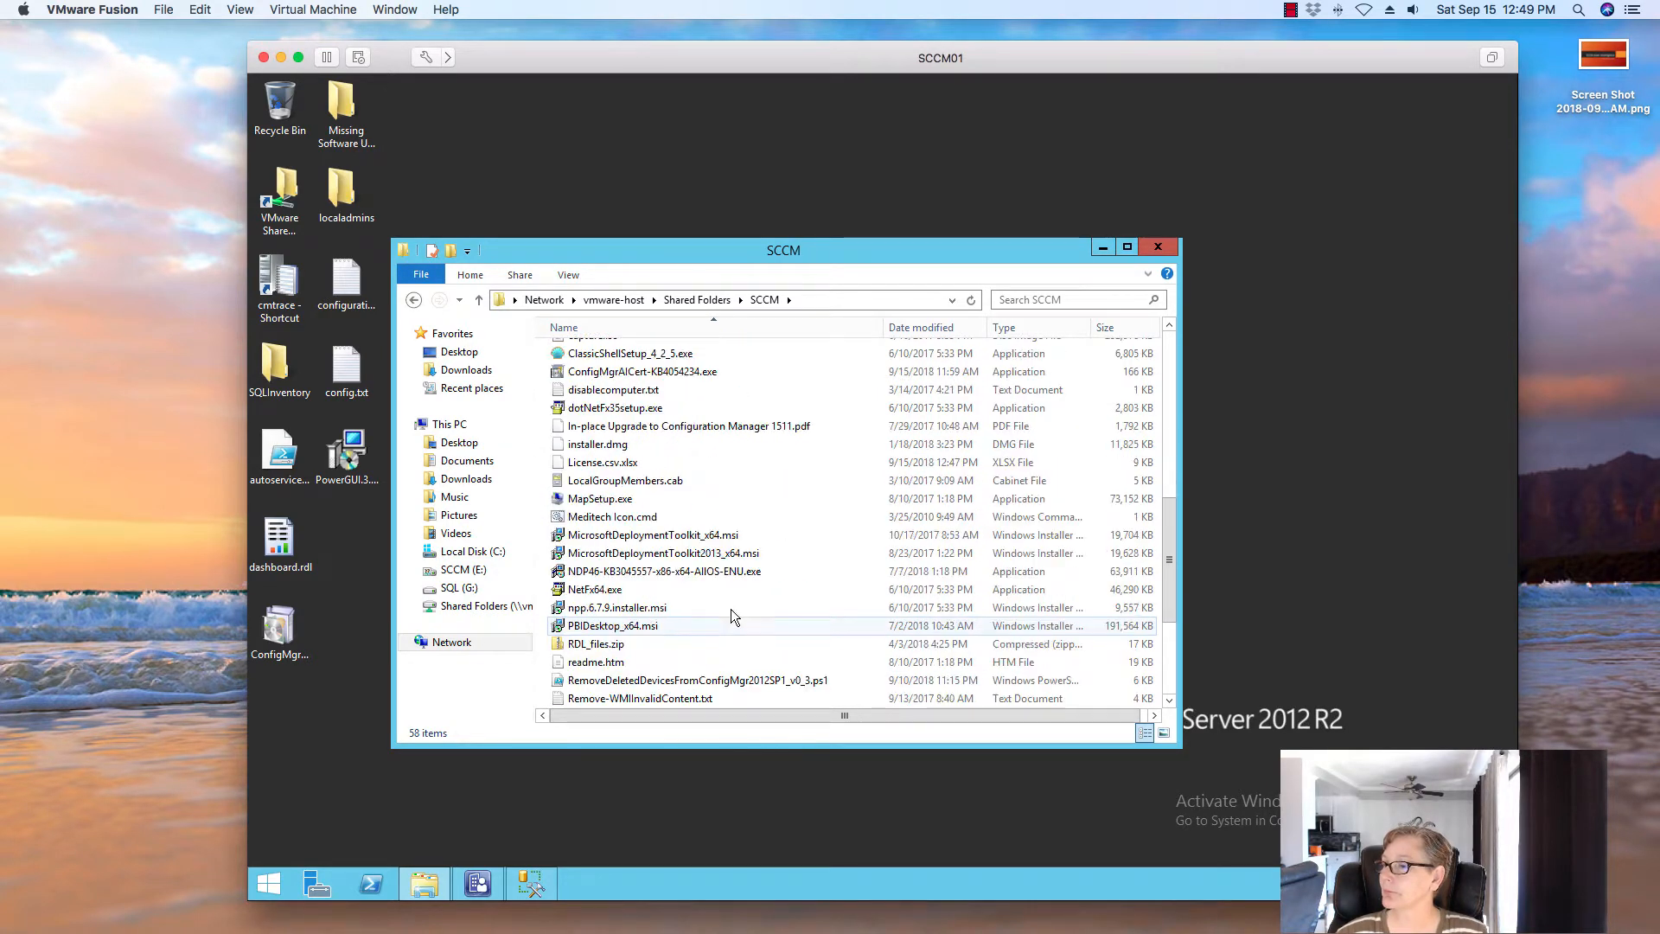
left_click(650, 465)
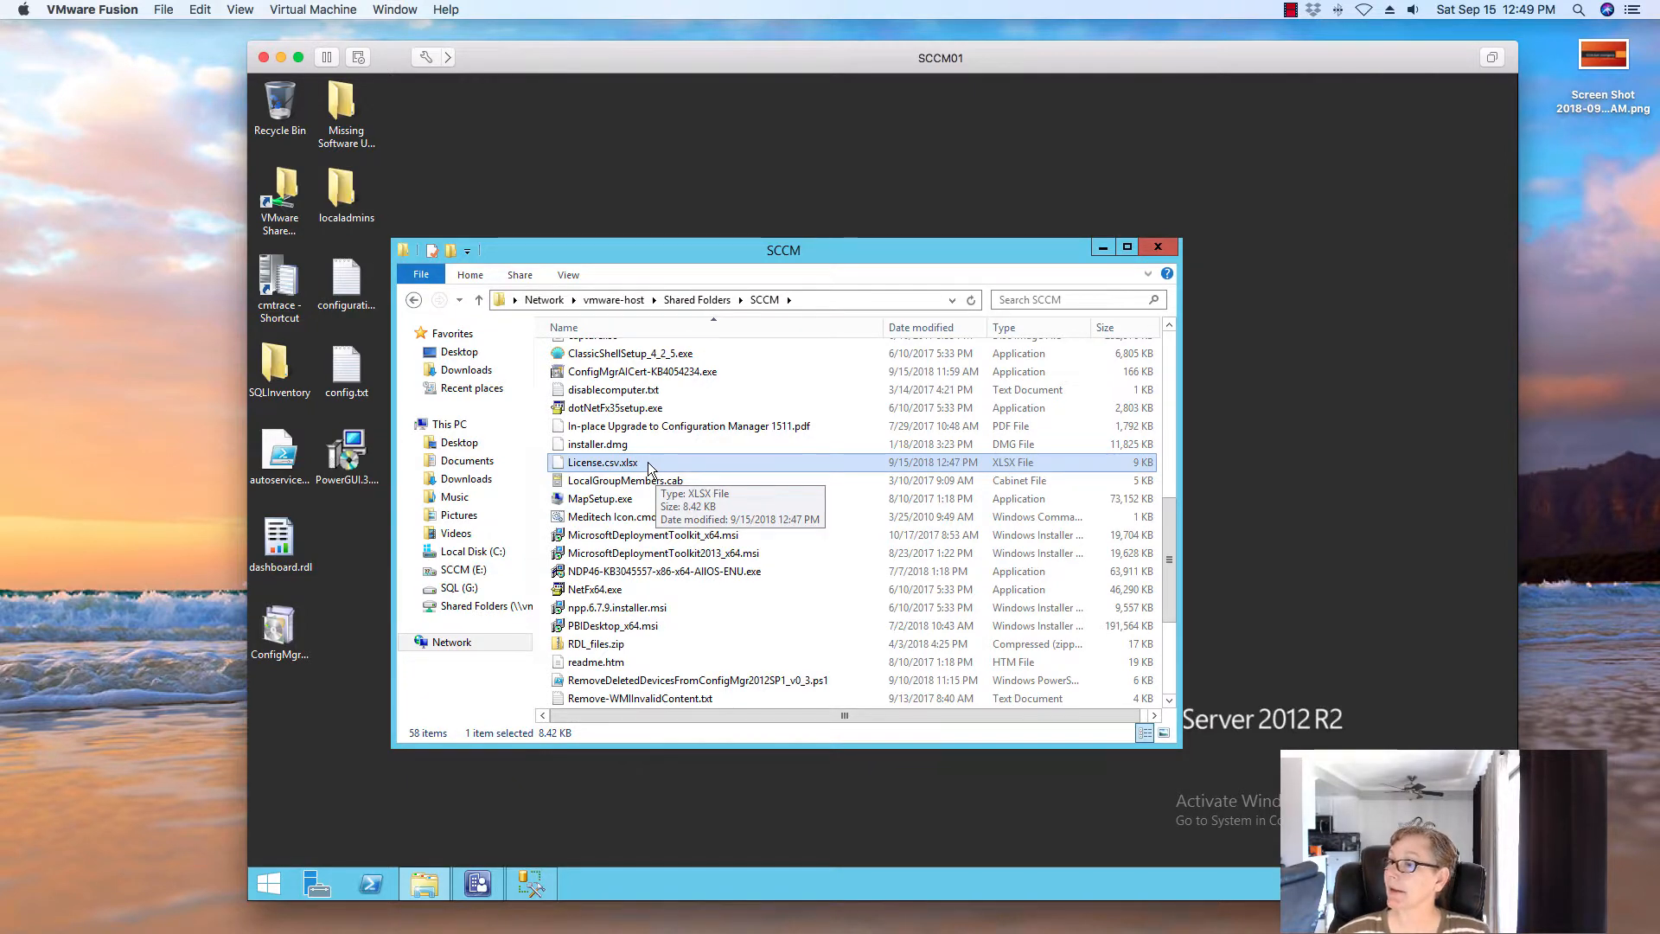
Copy License.csv.xlsx onto the server desktop and close the SCCM folder window
right_click(650, 468)
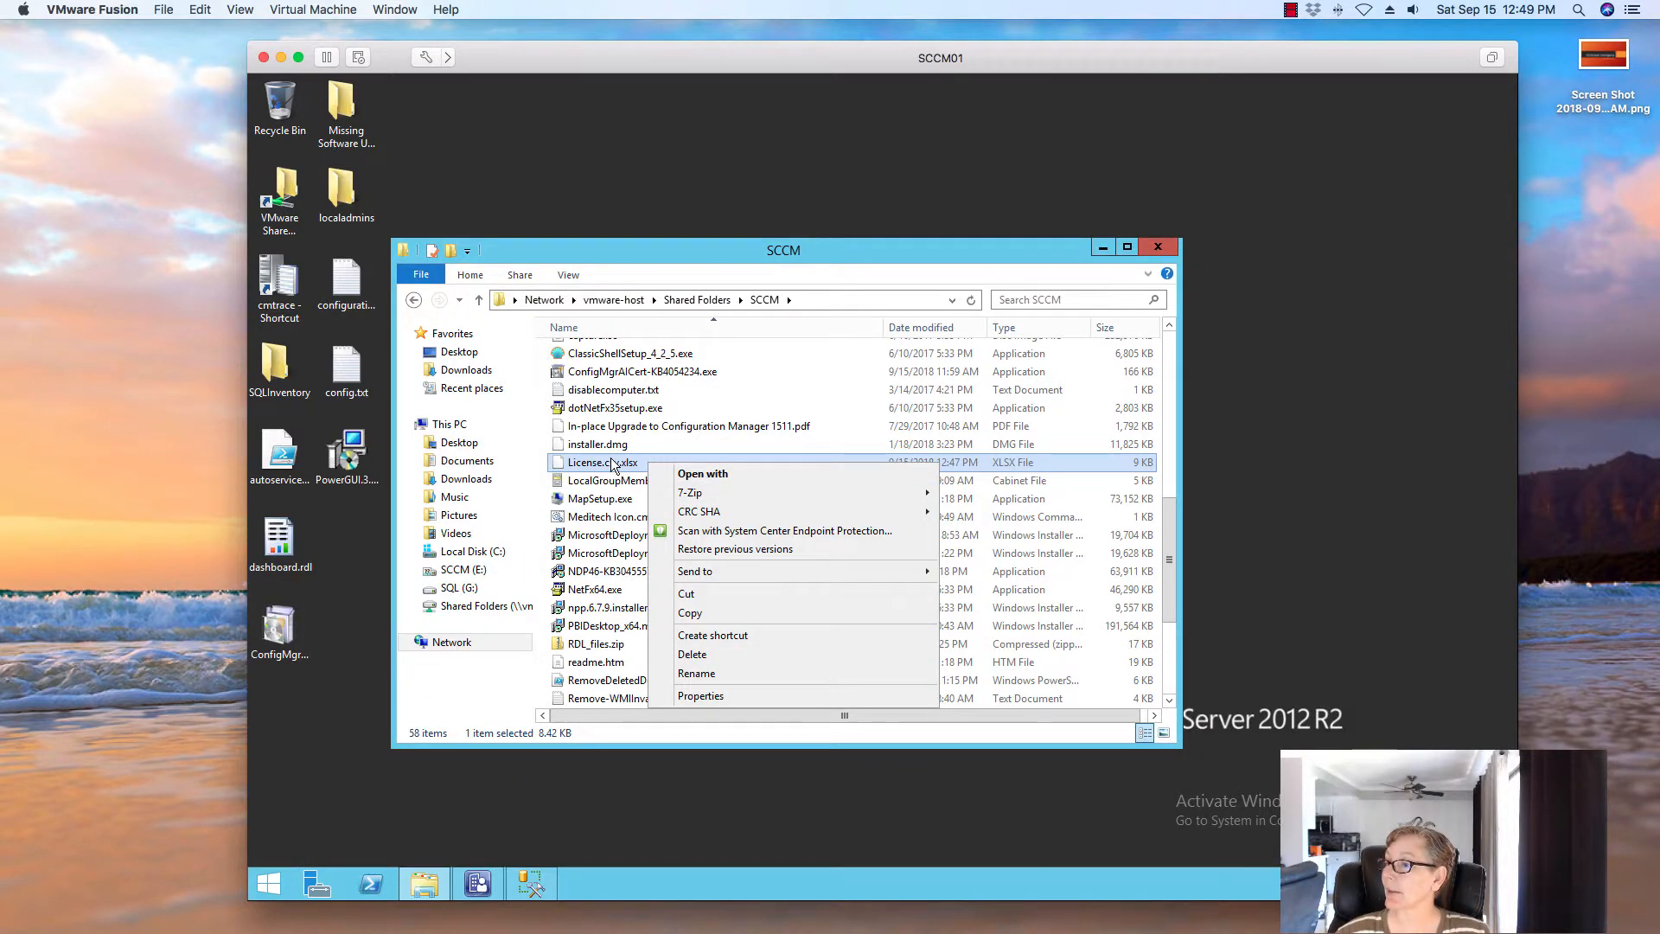
right_click(612, 463)
left_click(650, 608)
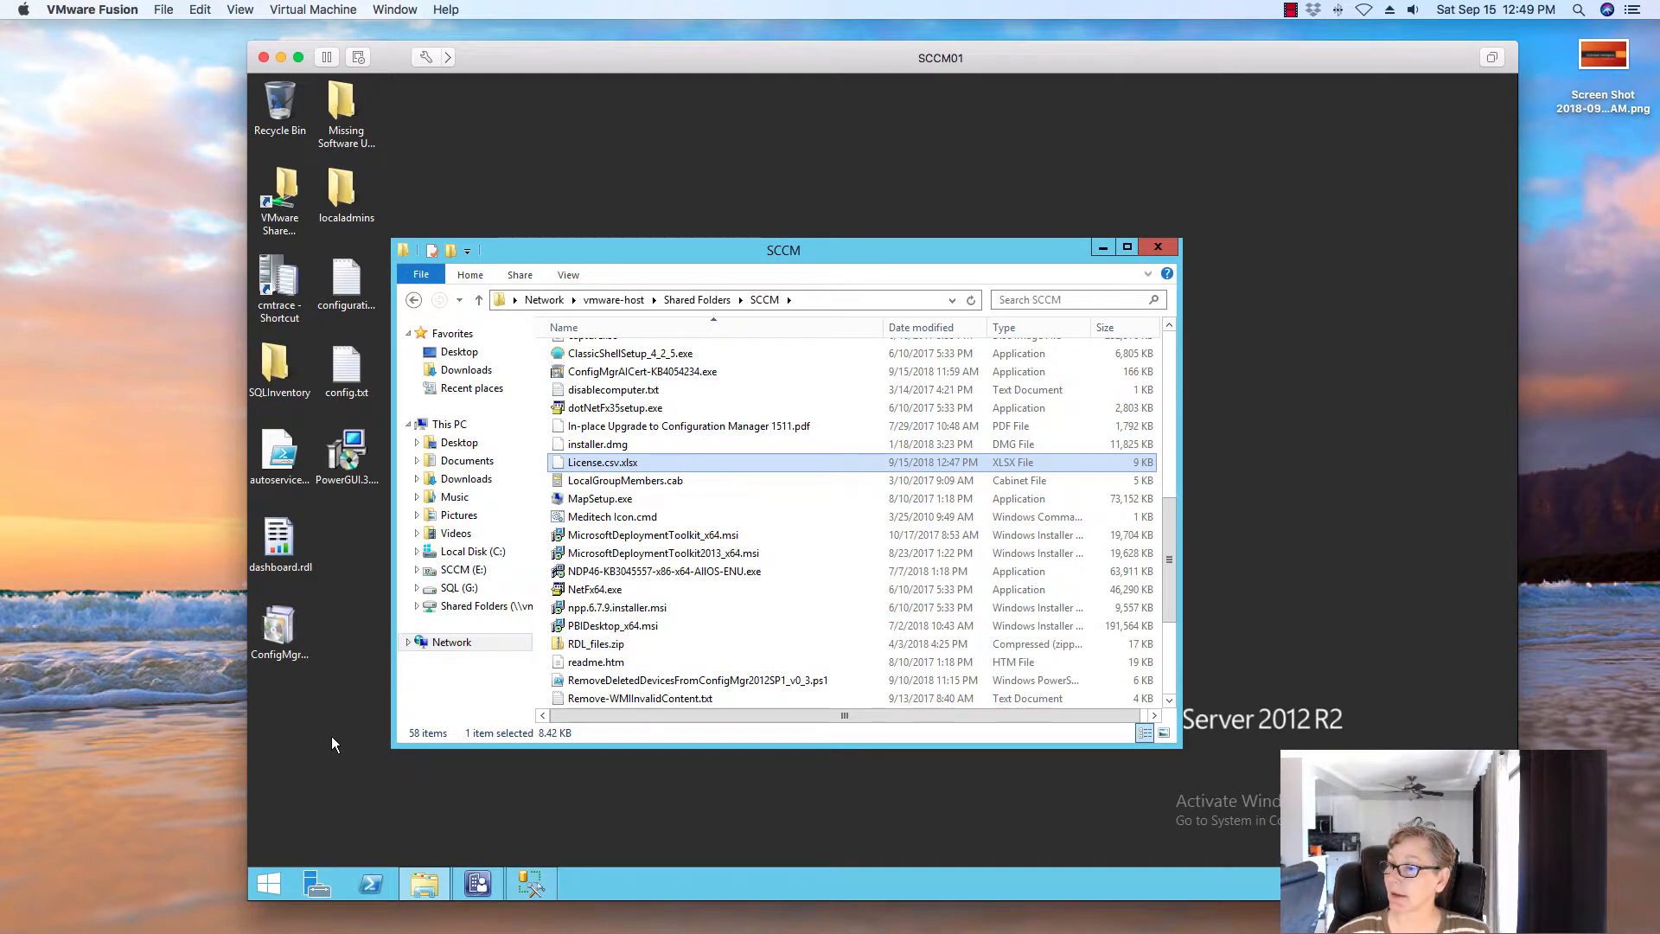
right_click(331, 735)
left_click(373, 640)
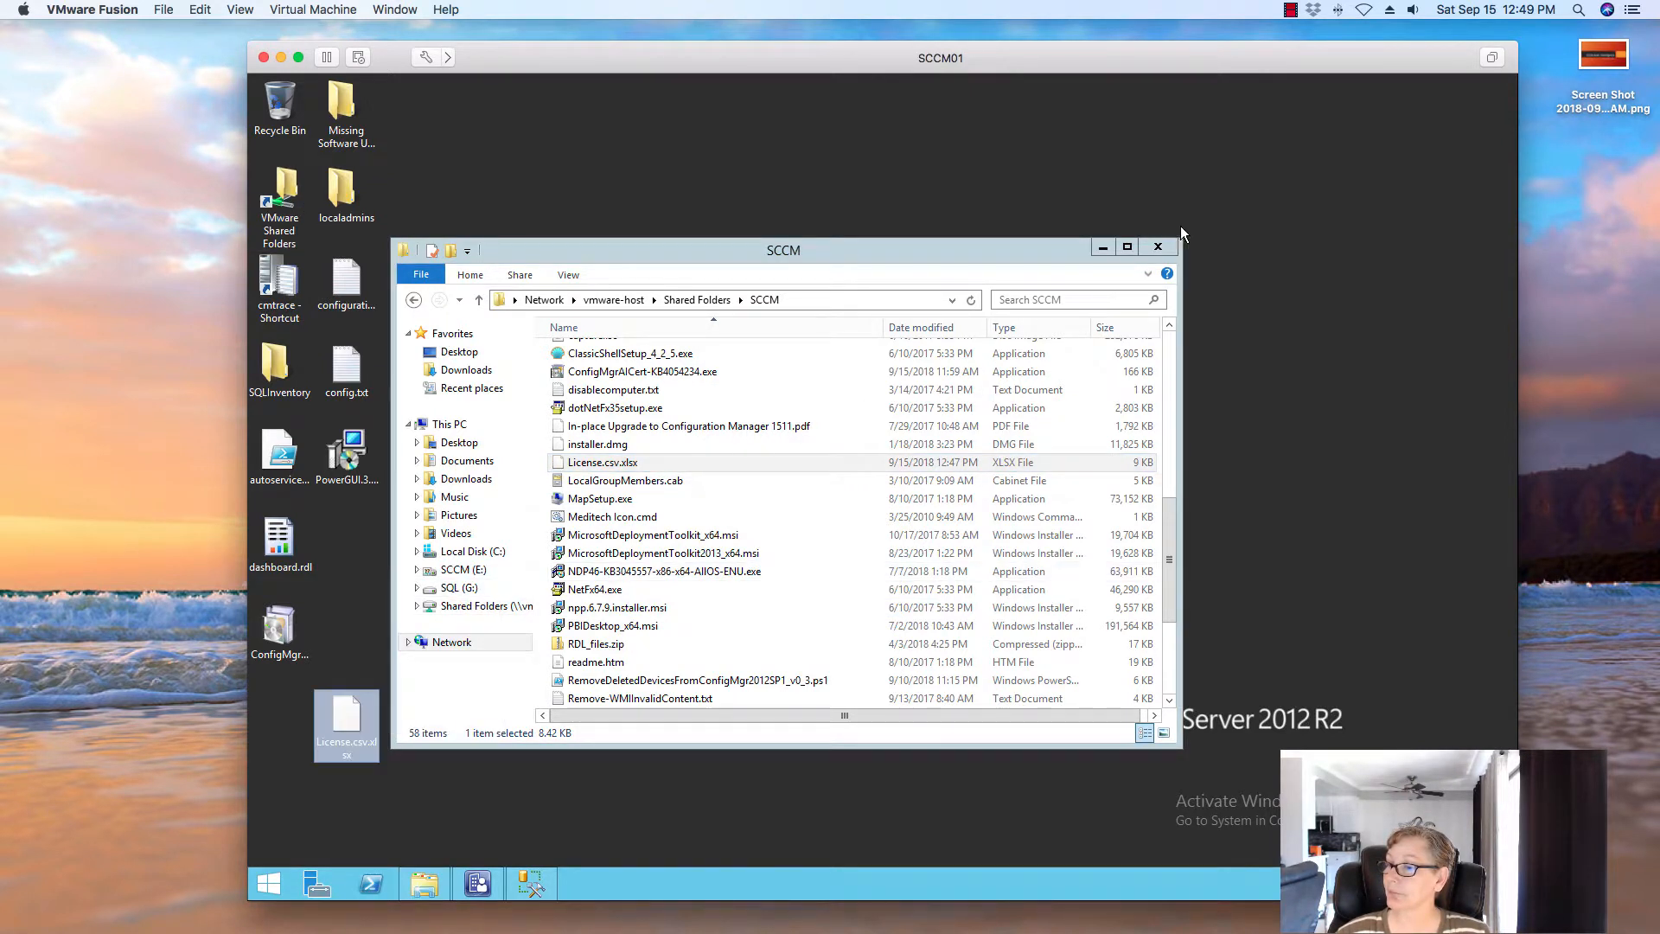
left_click(1163, 246)
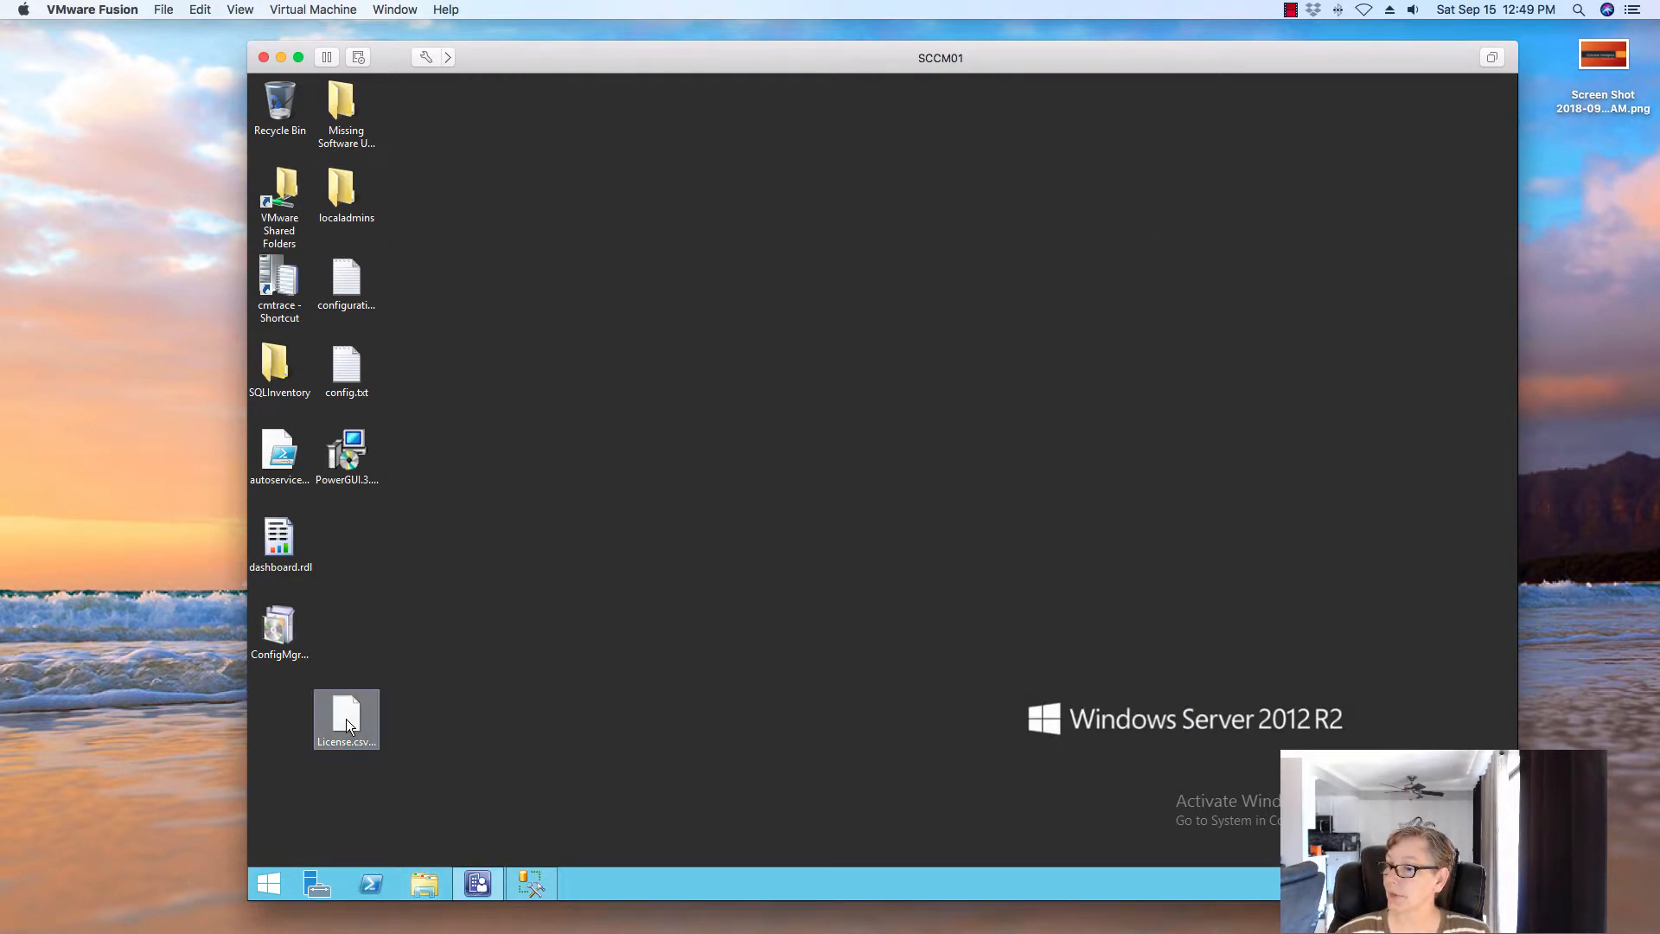
right_click(372, 746)
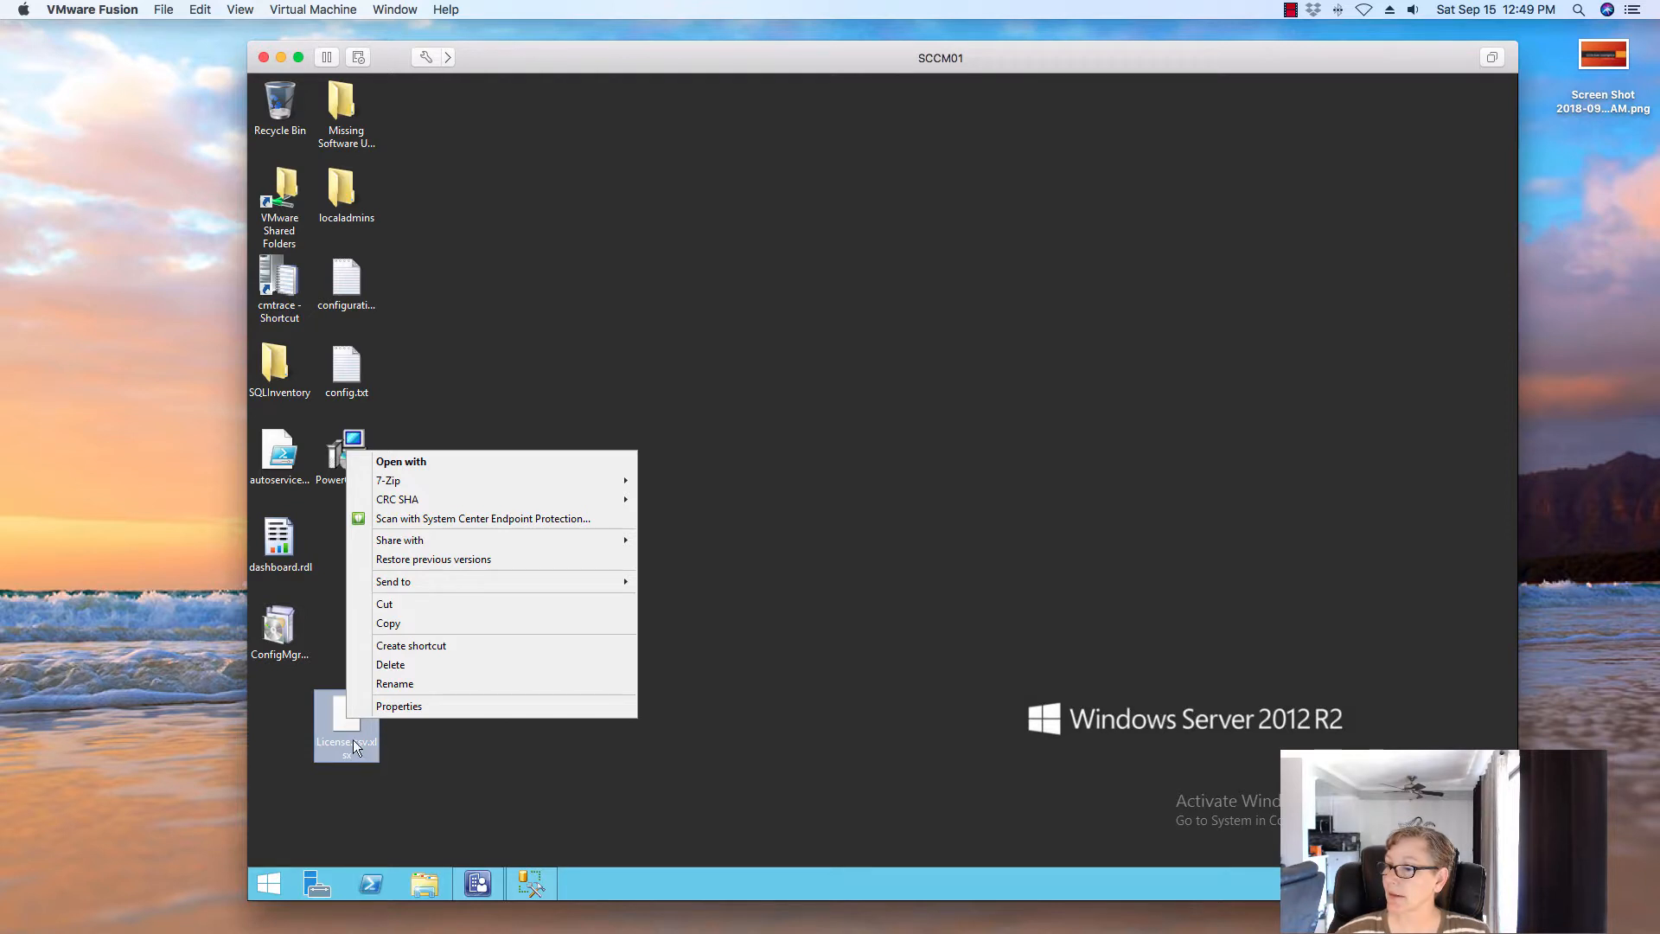
Rename the desktop file to License.csv by dropping the xlsx extension, confirming the change
left_click(394, 683)
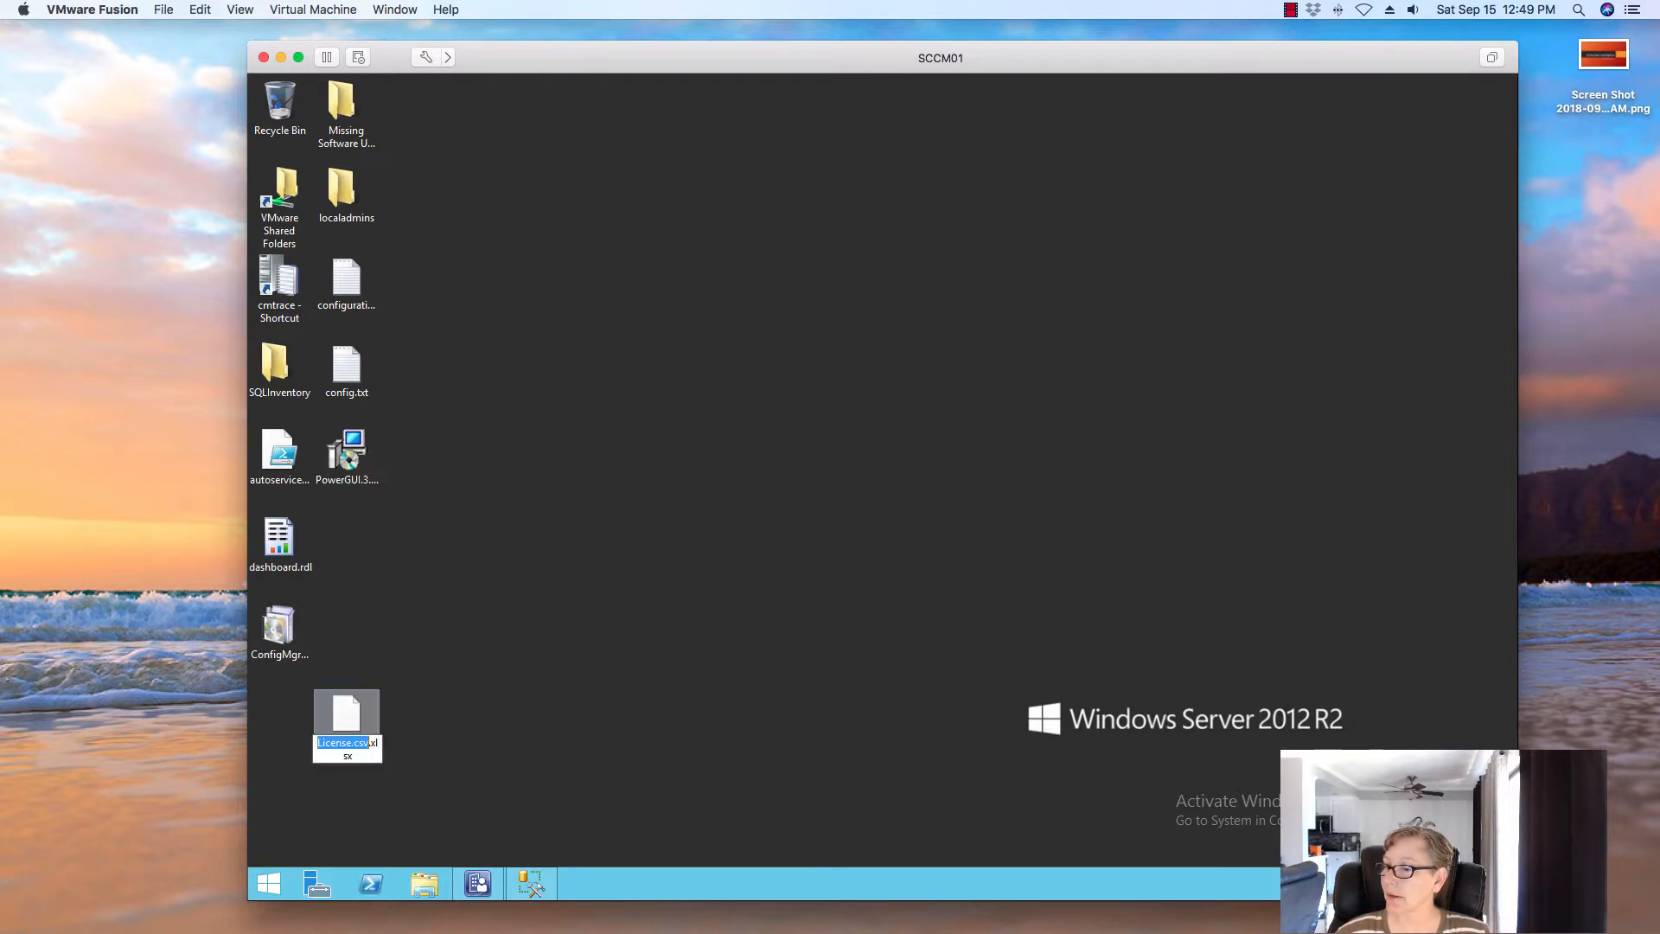
left_click(367, 757)
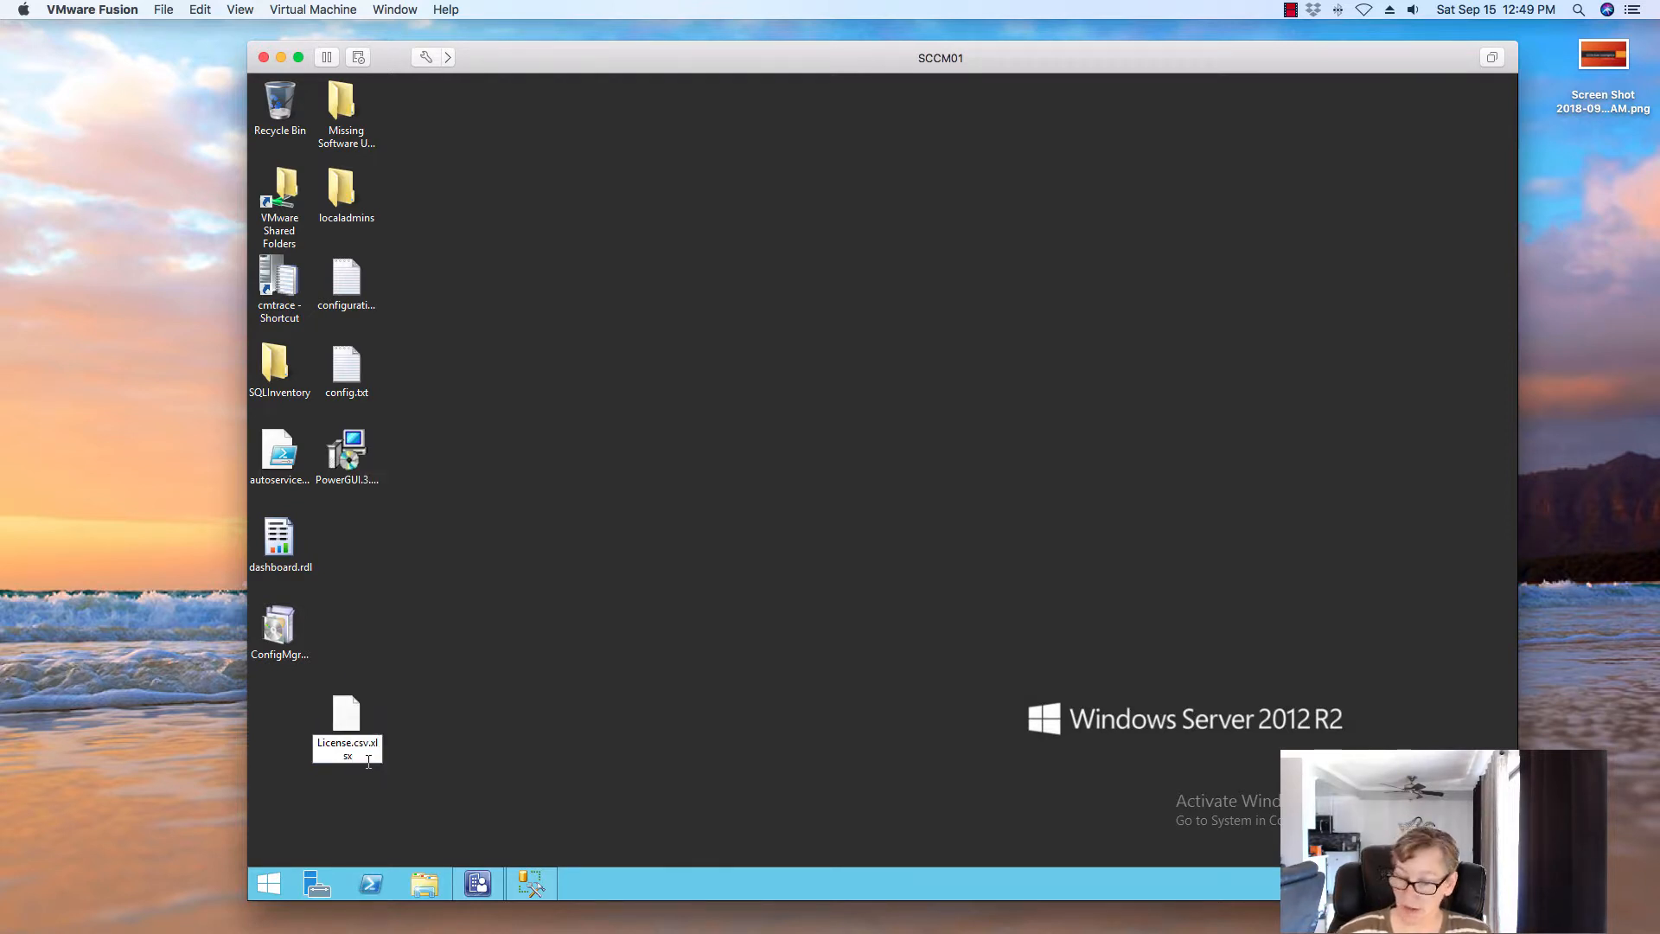
key("BackSpace")
key("BackSpace")
key("BackSpace")
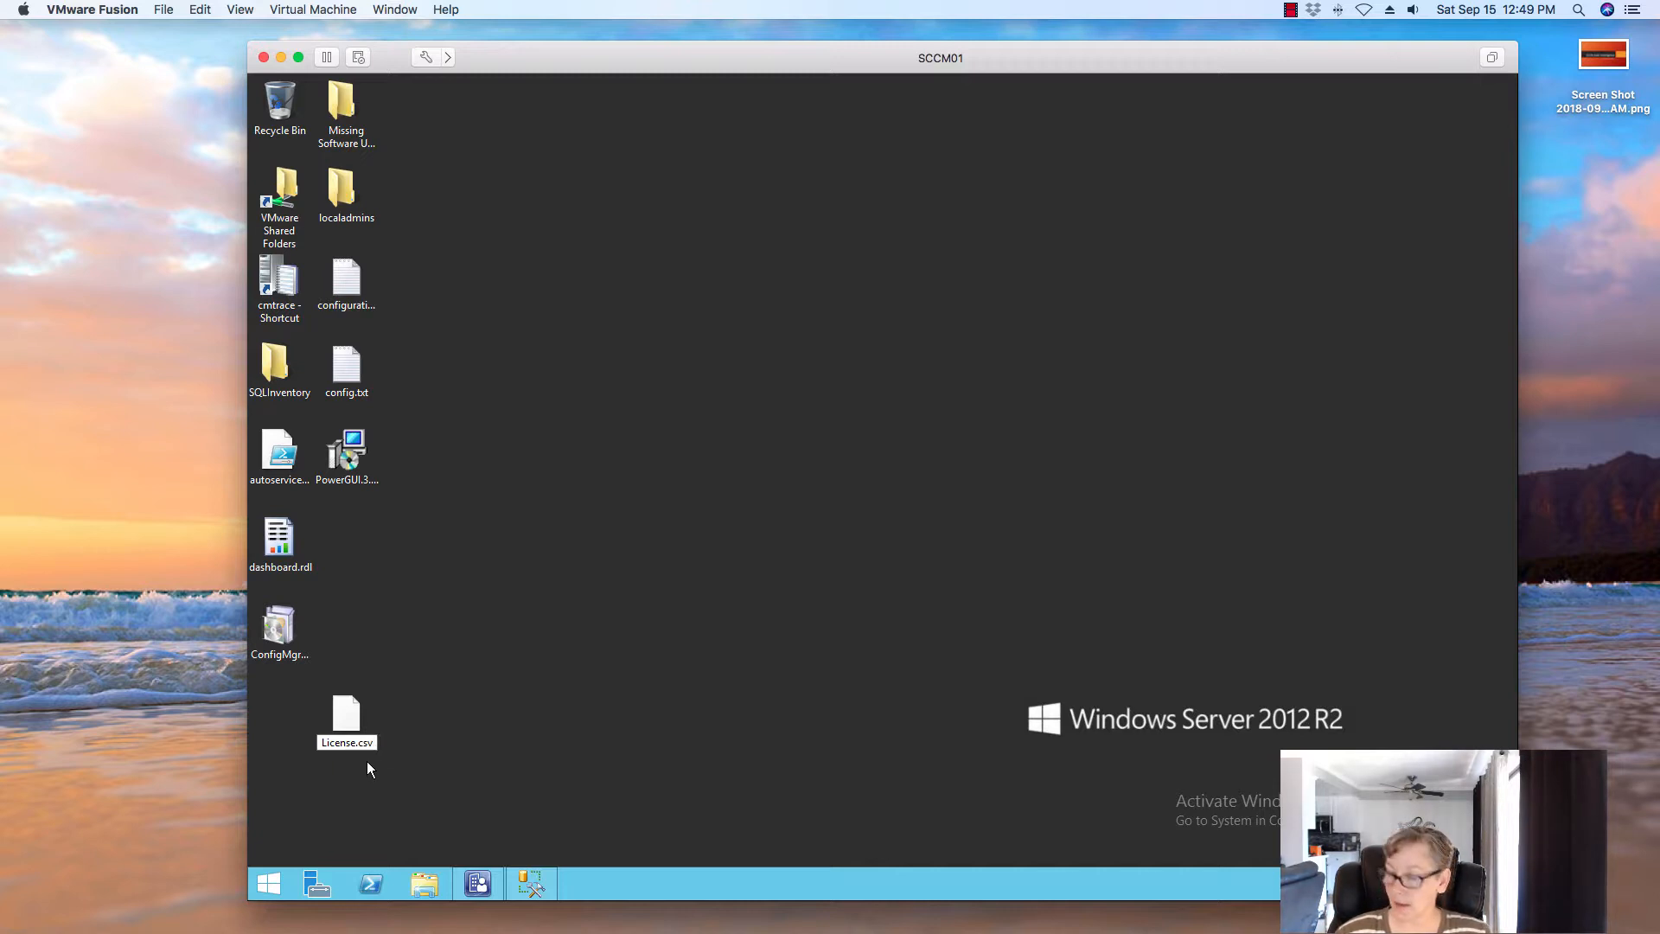
key("BackSpace")
key("Return")
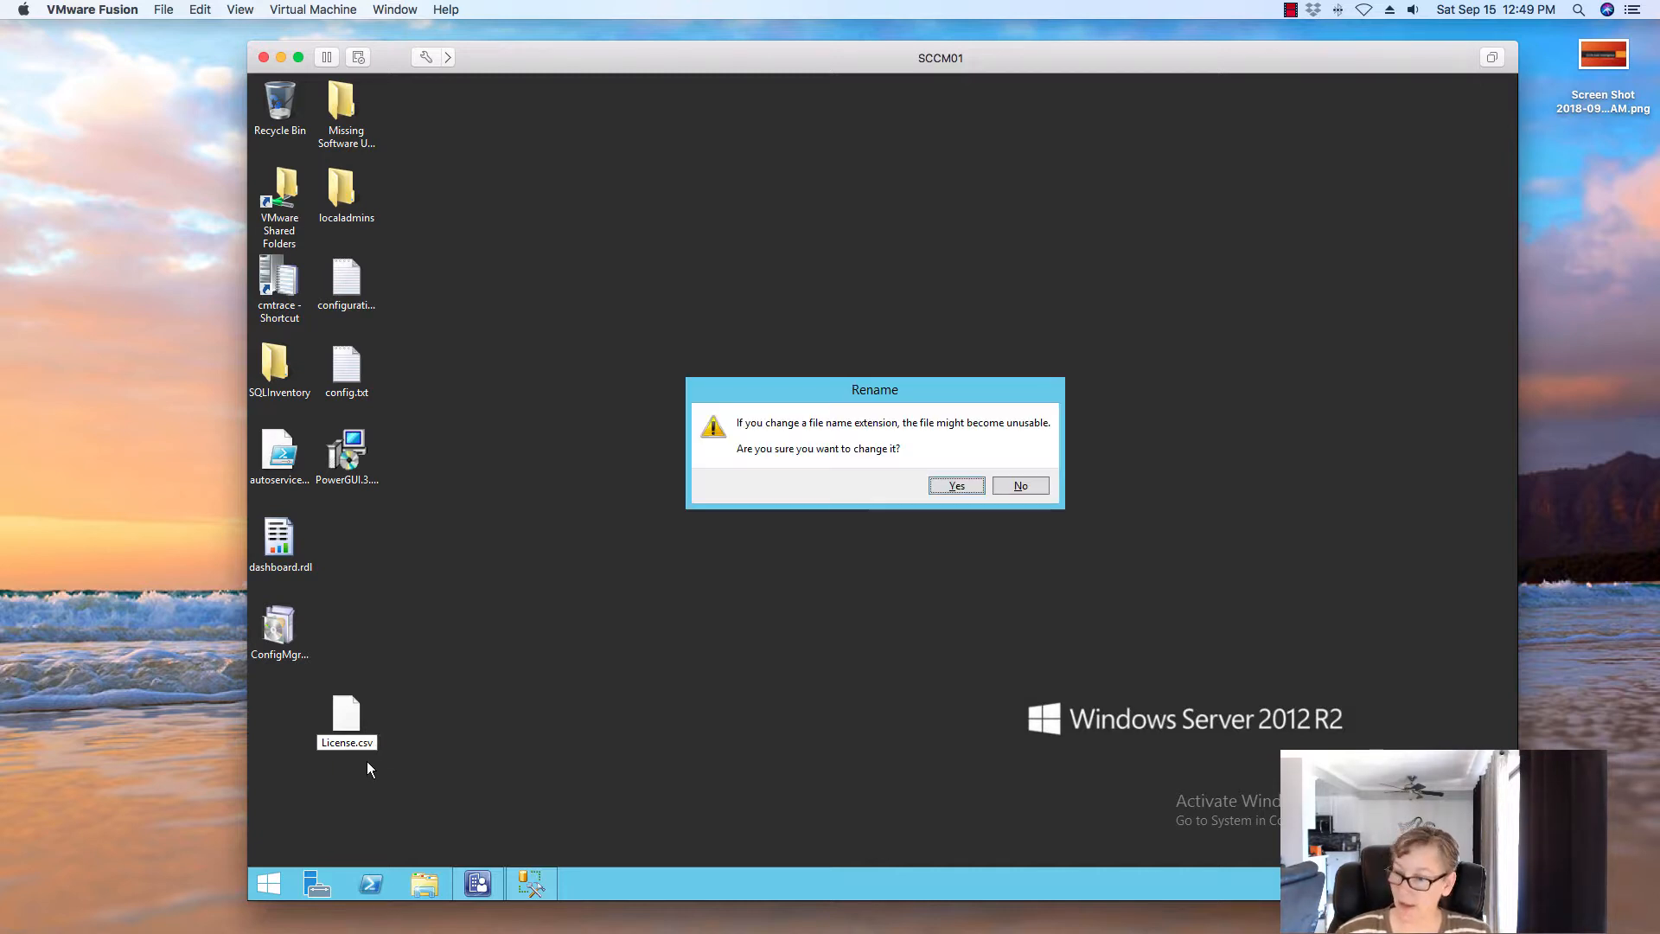
left_click(957, 487)
Copy License.csv into the packages folder on the SCCM (E:) drive
left_click(435, 872)
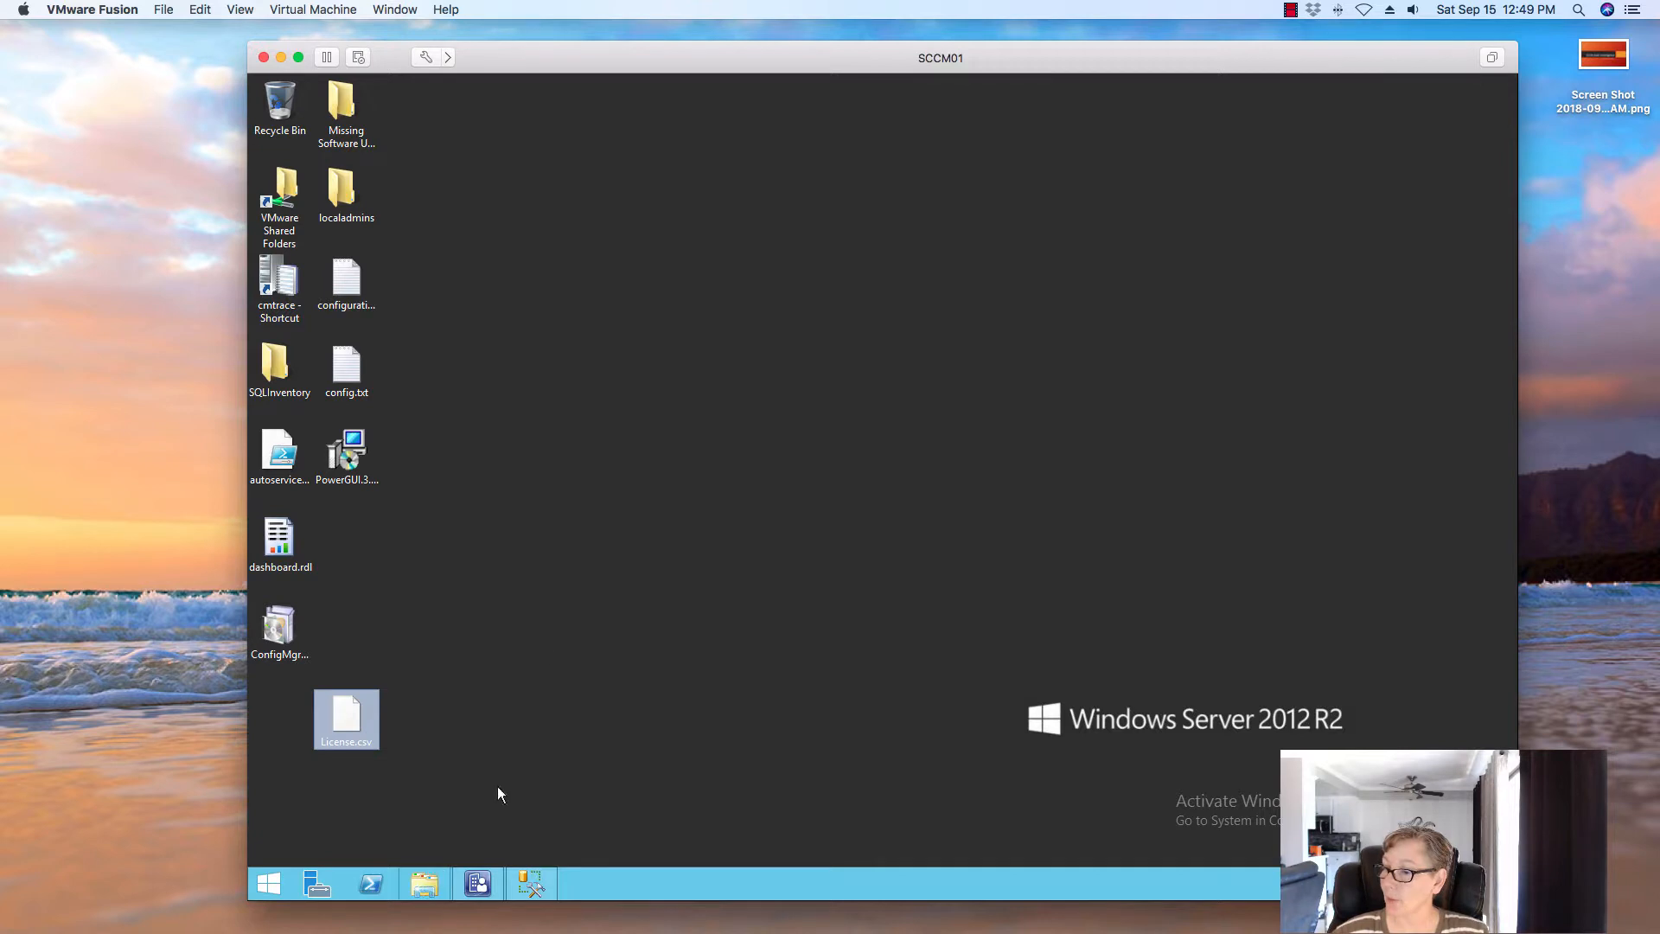
double_click(581, 599)
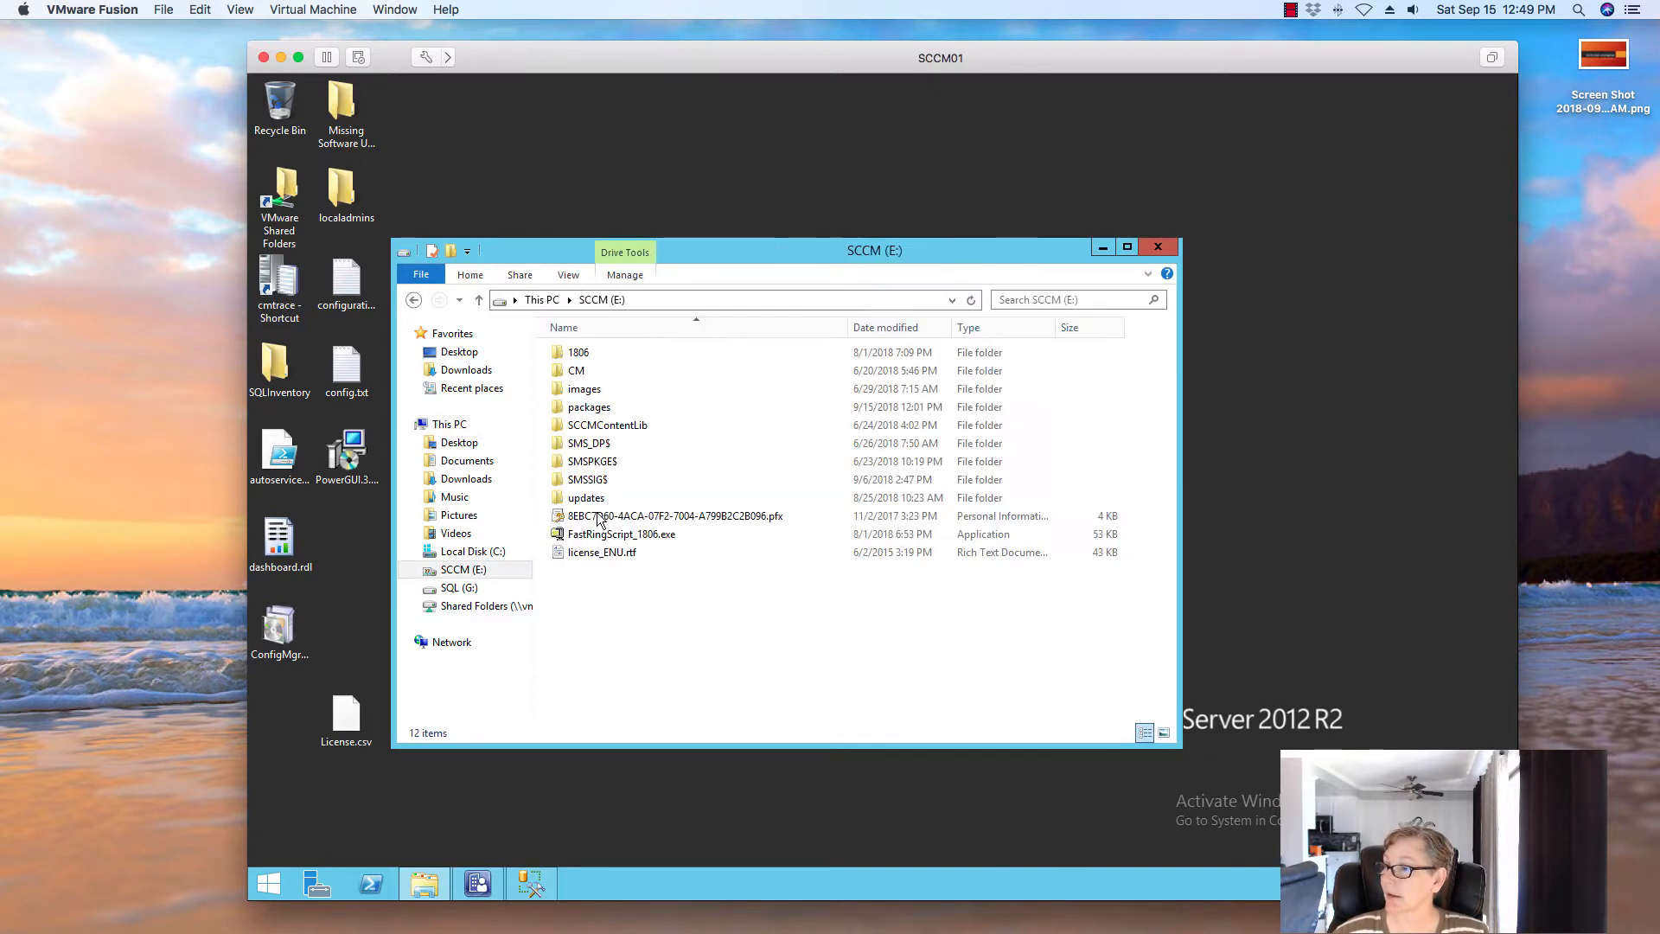
double_click(578, 409)
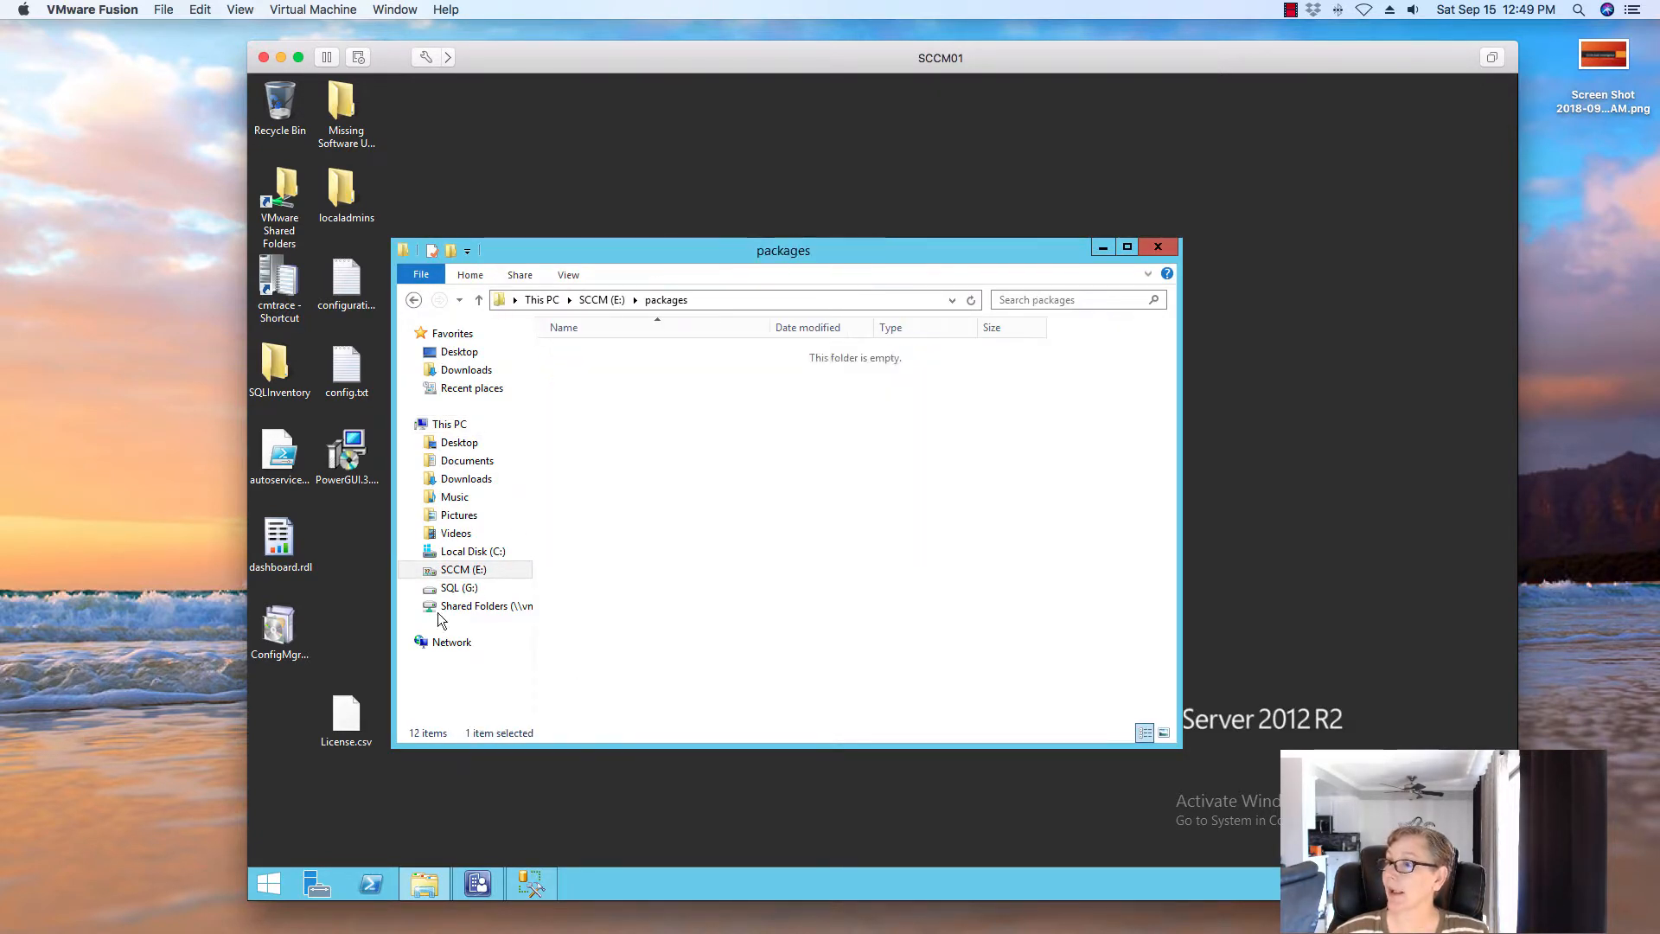
left_click_drag(345, 718, 683, 556)
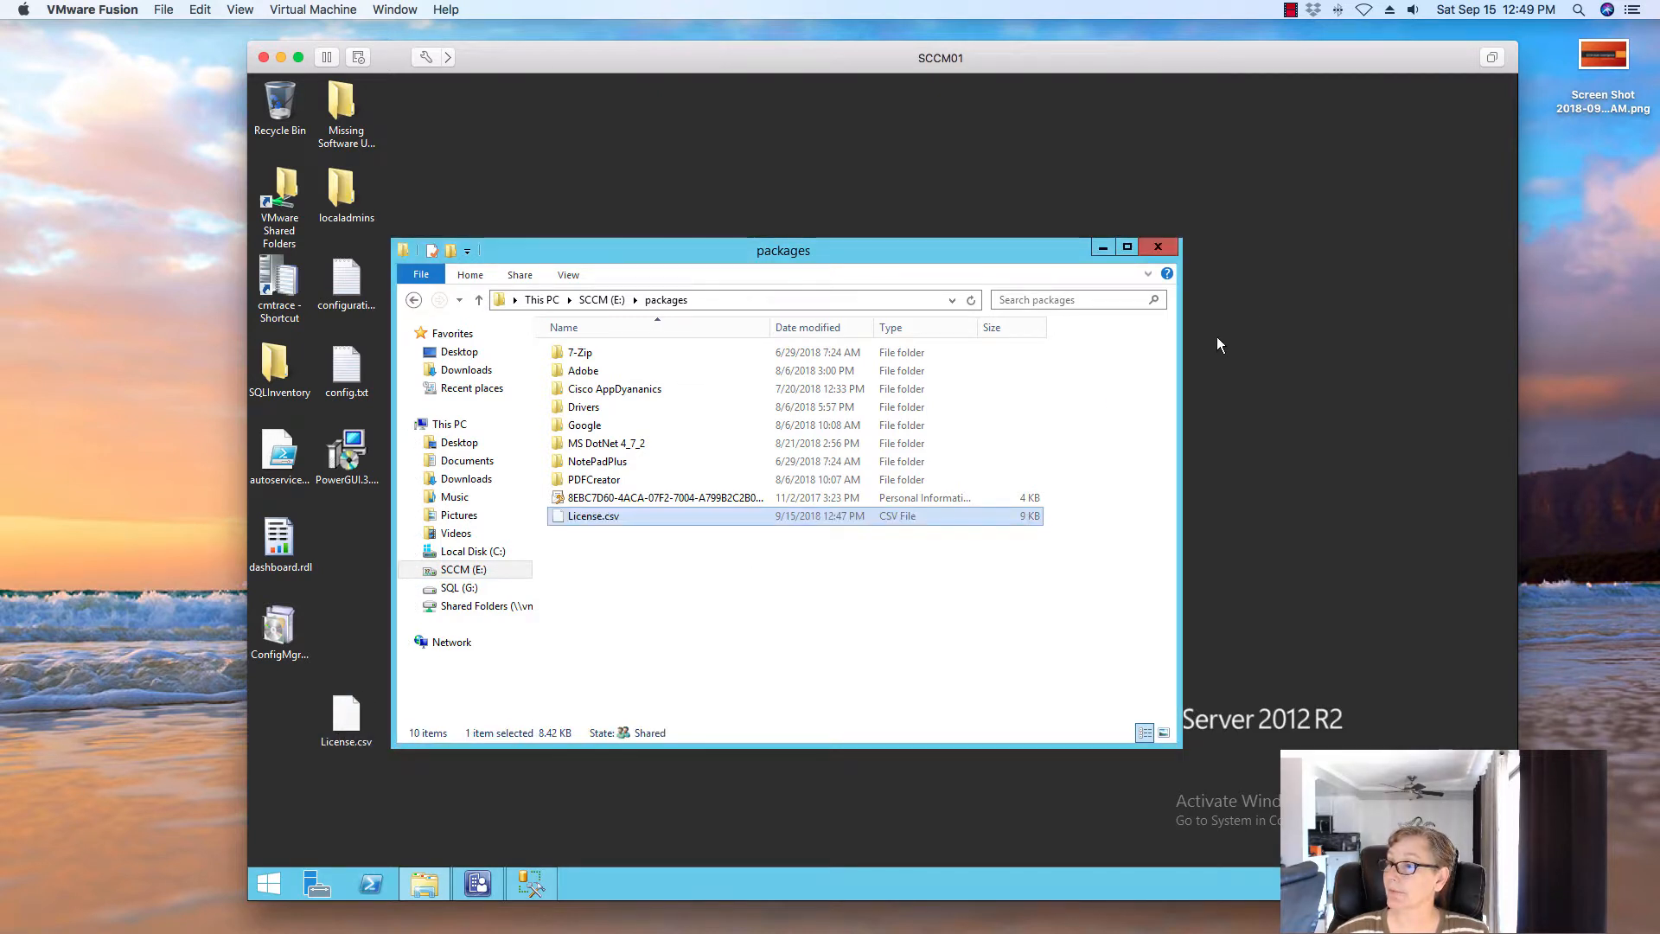
left_click(1159, 248)
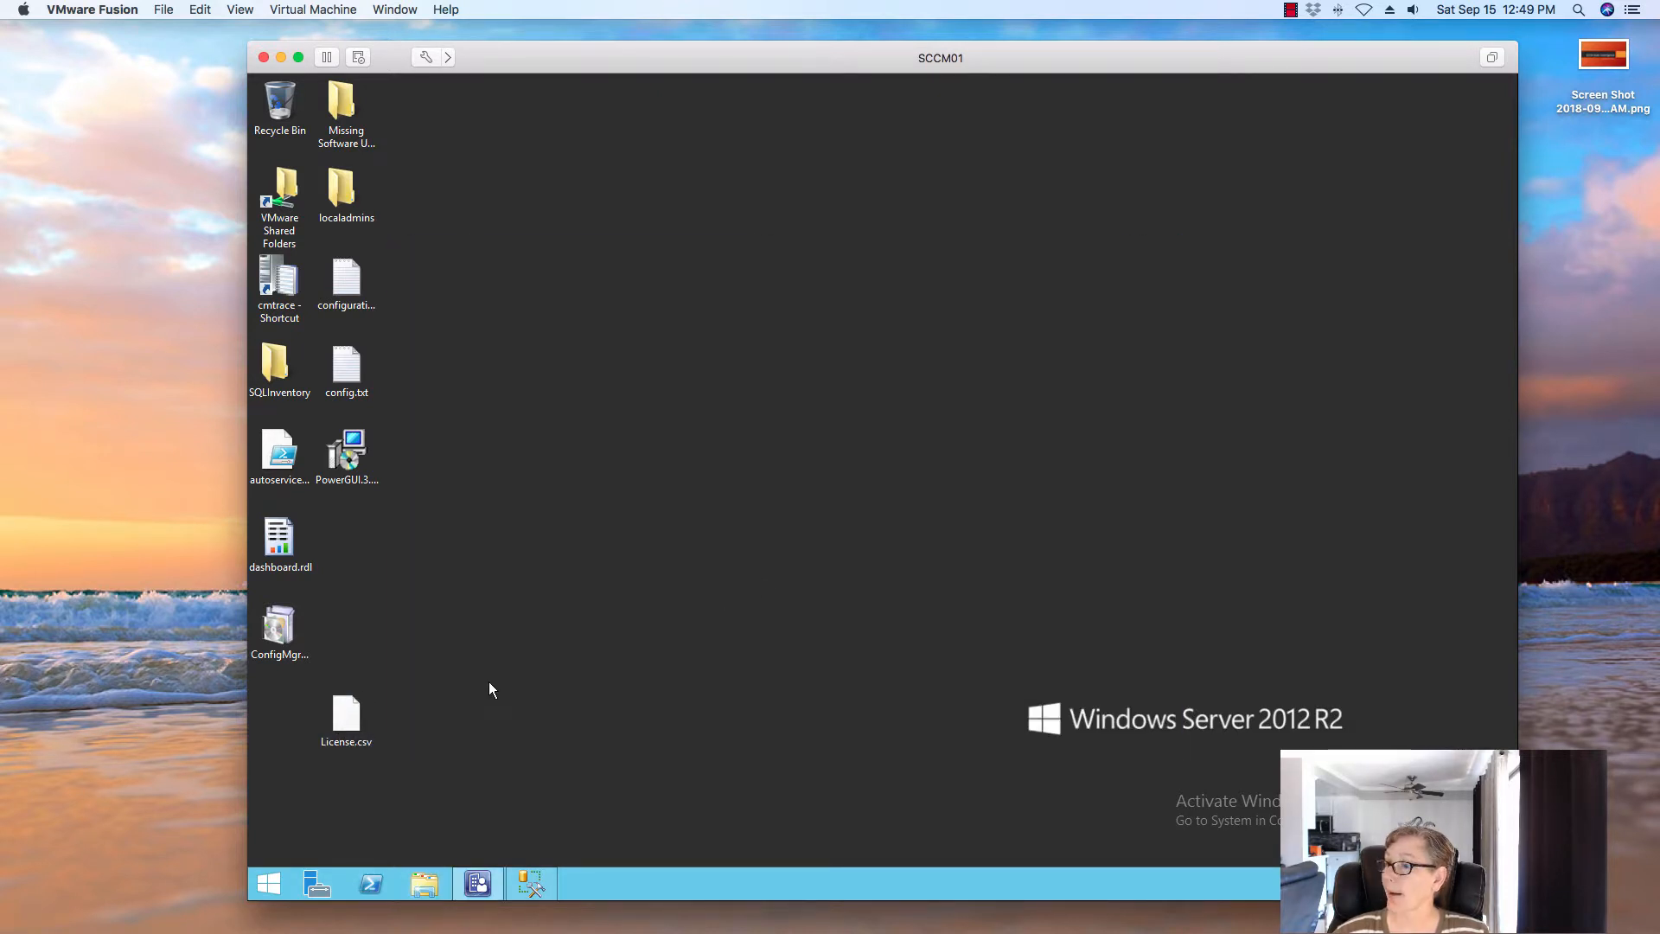
Delete License.csv from the desktop and return to the Configuration Manager console
right_click(351, 724)
left_click(609, 671)
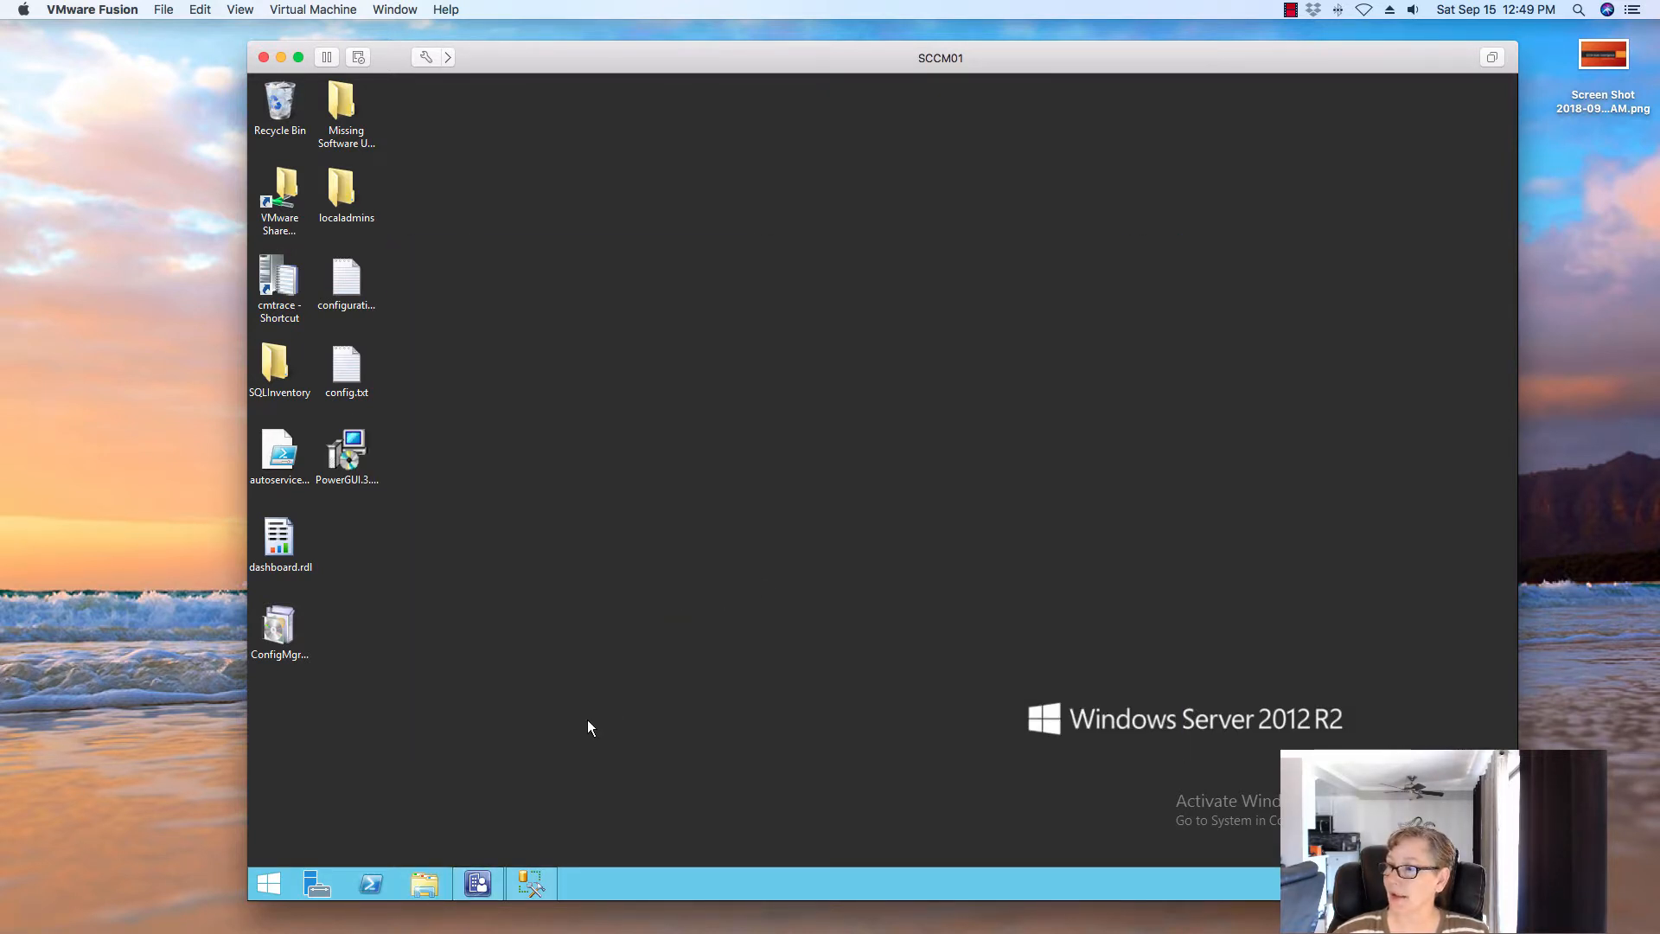
left_click(476, 880)
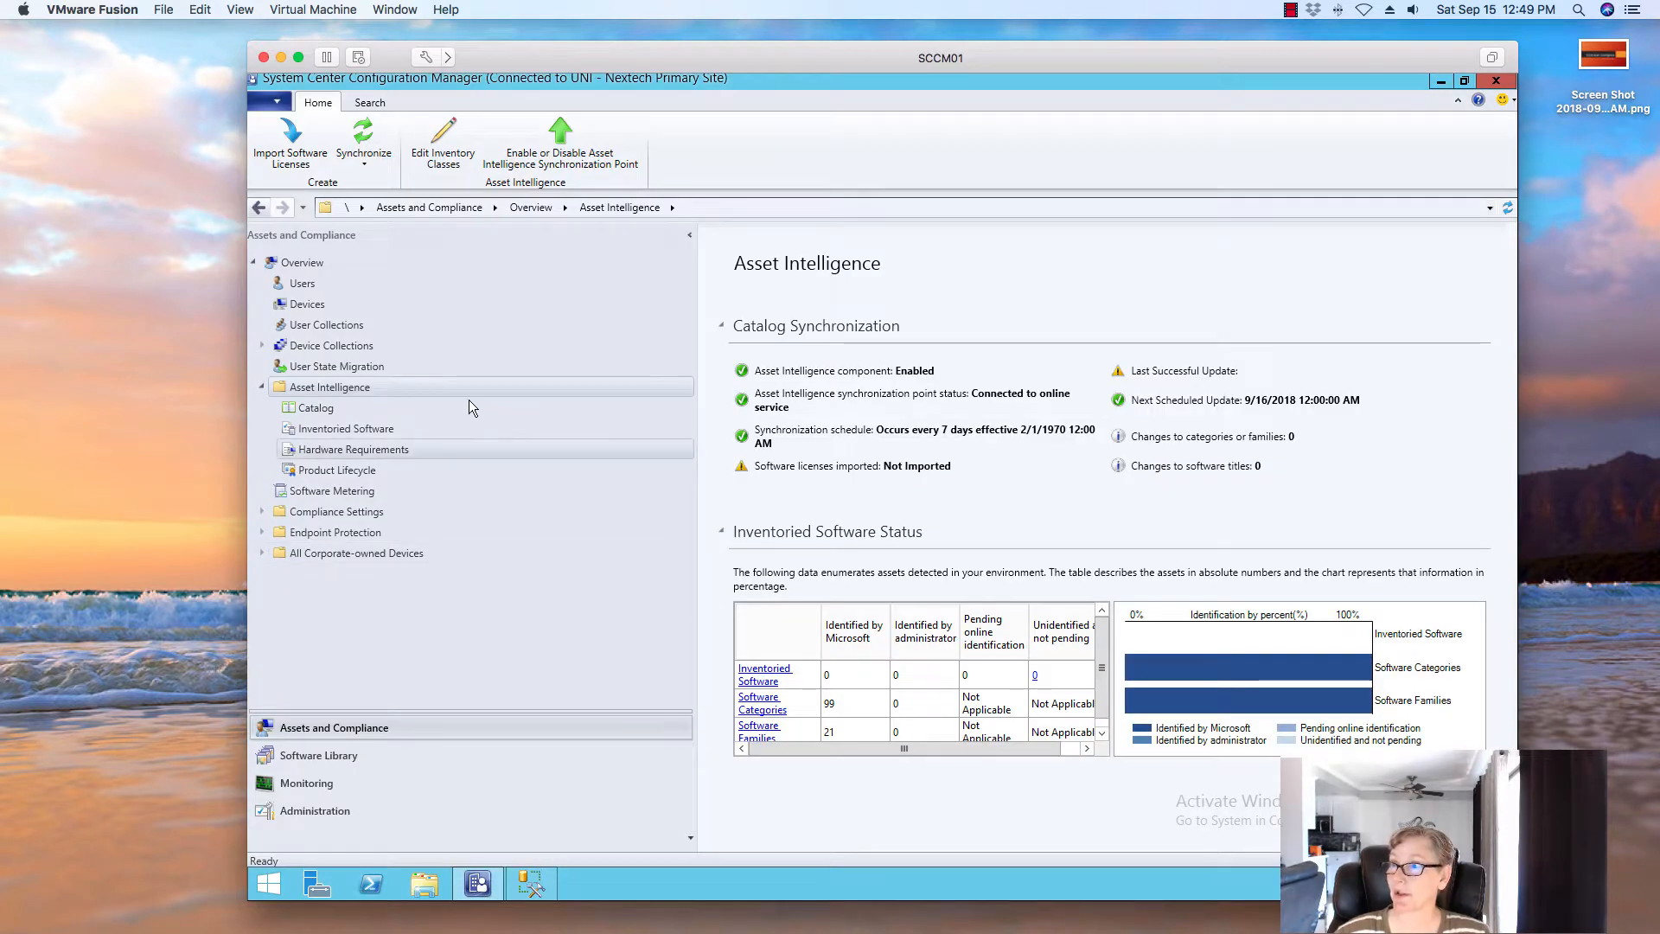
Launch the Import Software Licenses wizard and move past its Welcome page
left_click(291, 142)
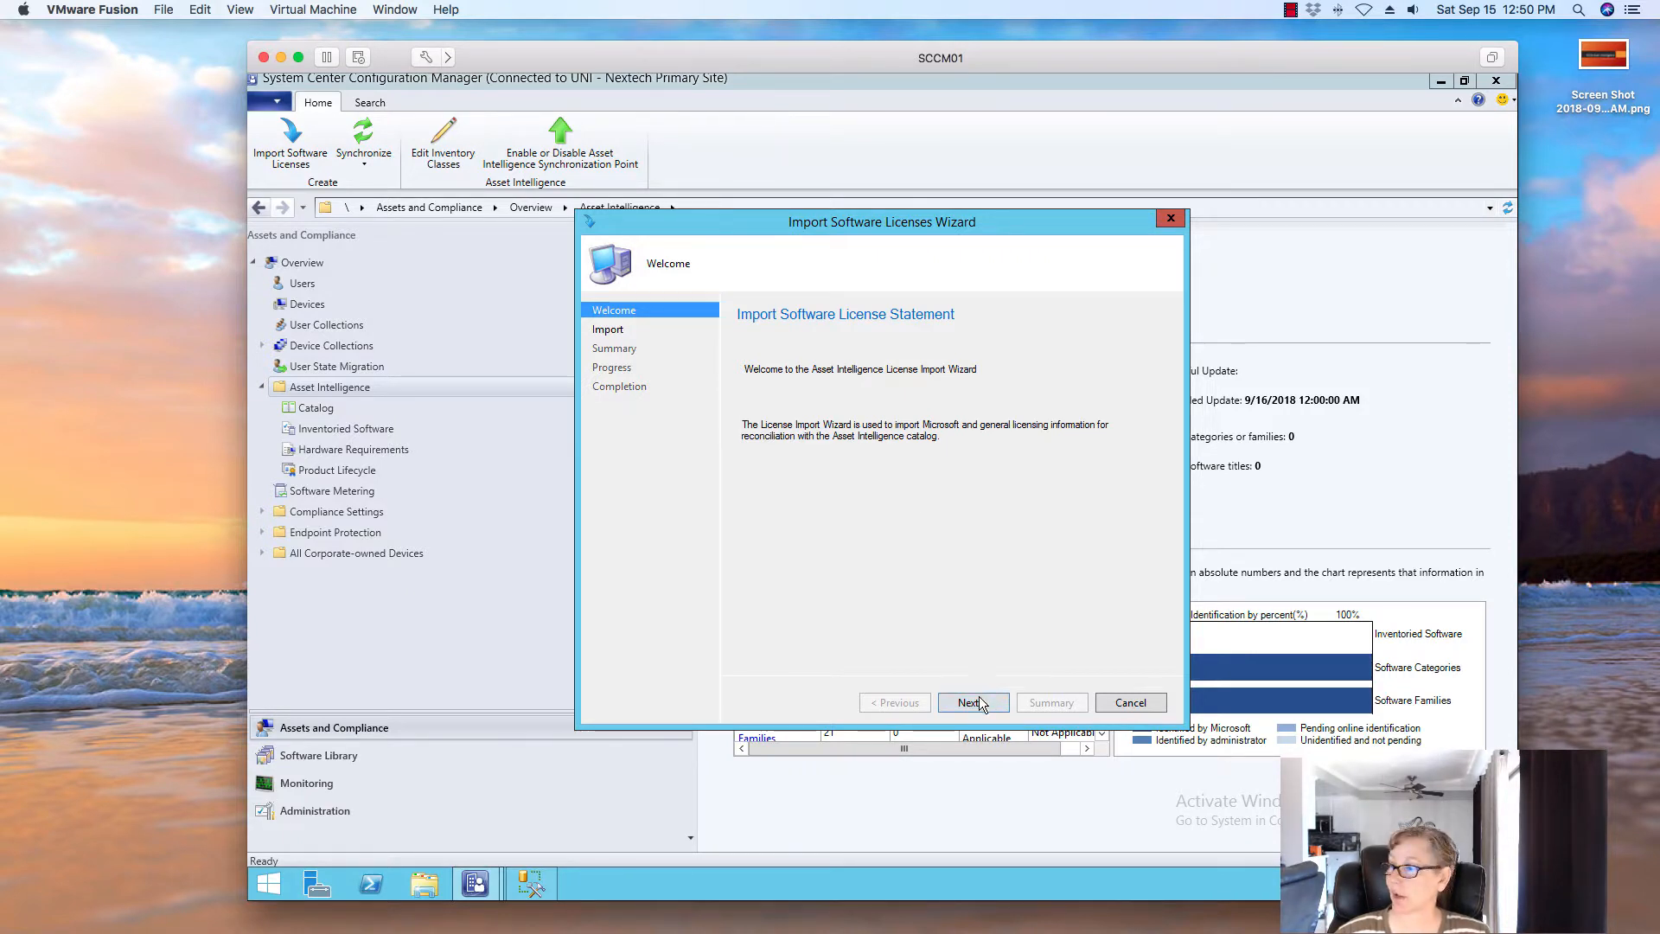
left_click(971, 703)
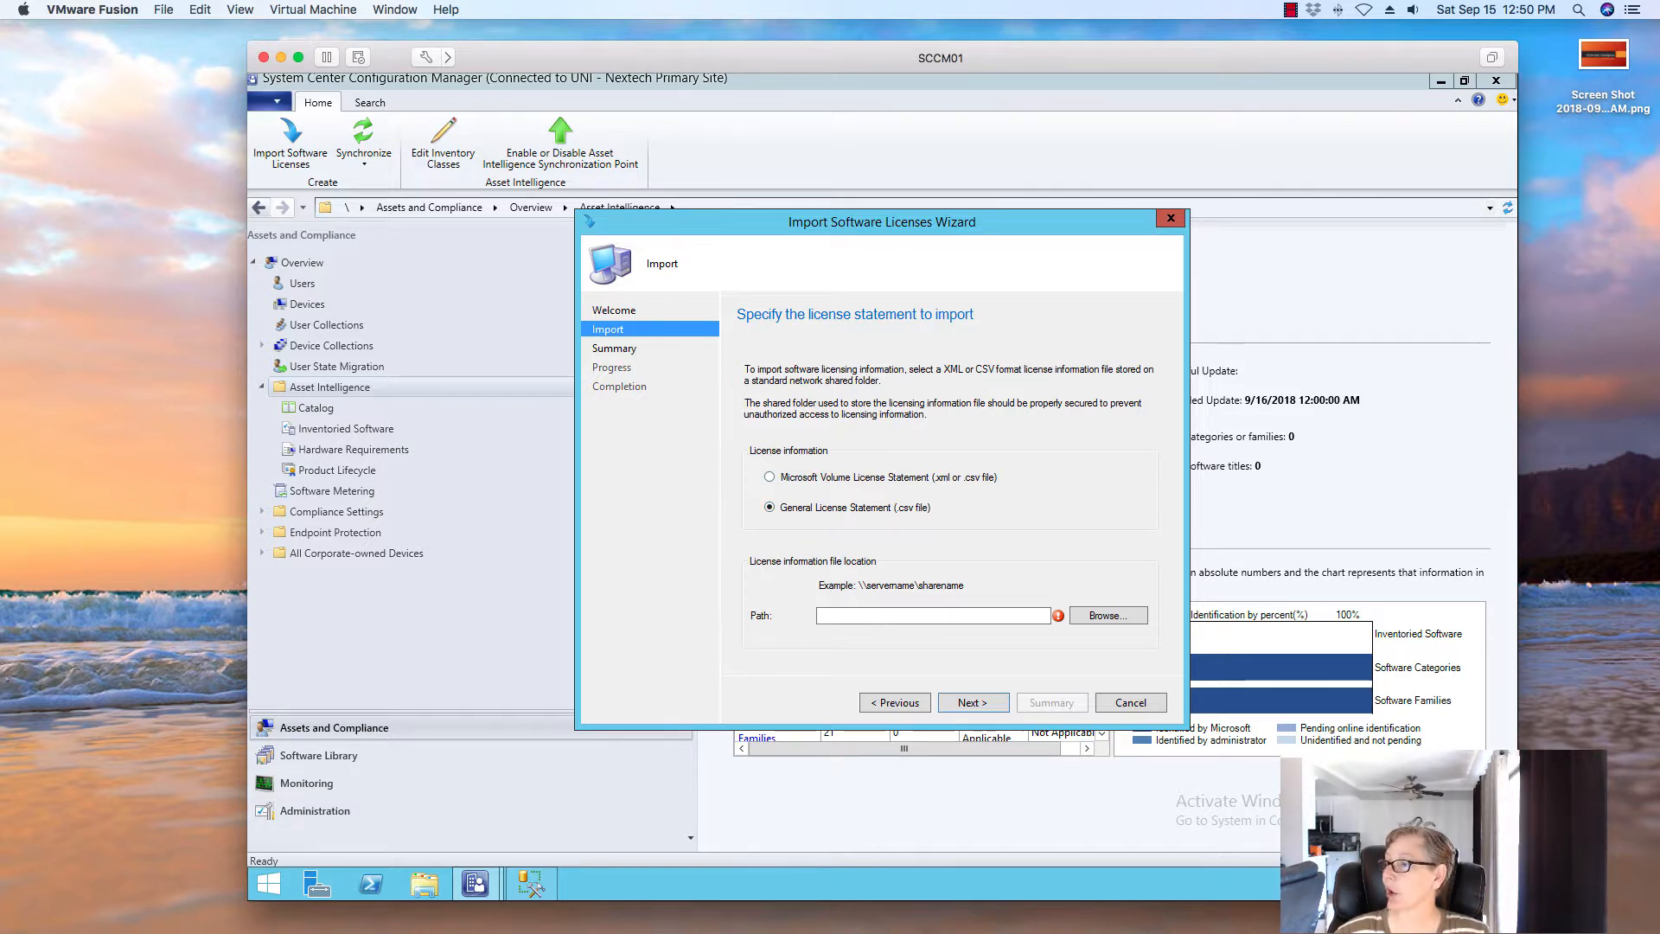
Set the license file to \\sccm01\packages\License.csv and advance to the Summary page
left_click(882, 619)
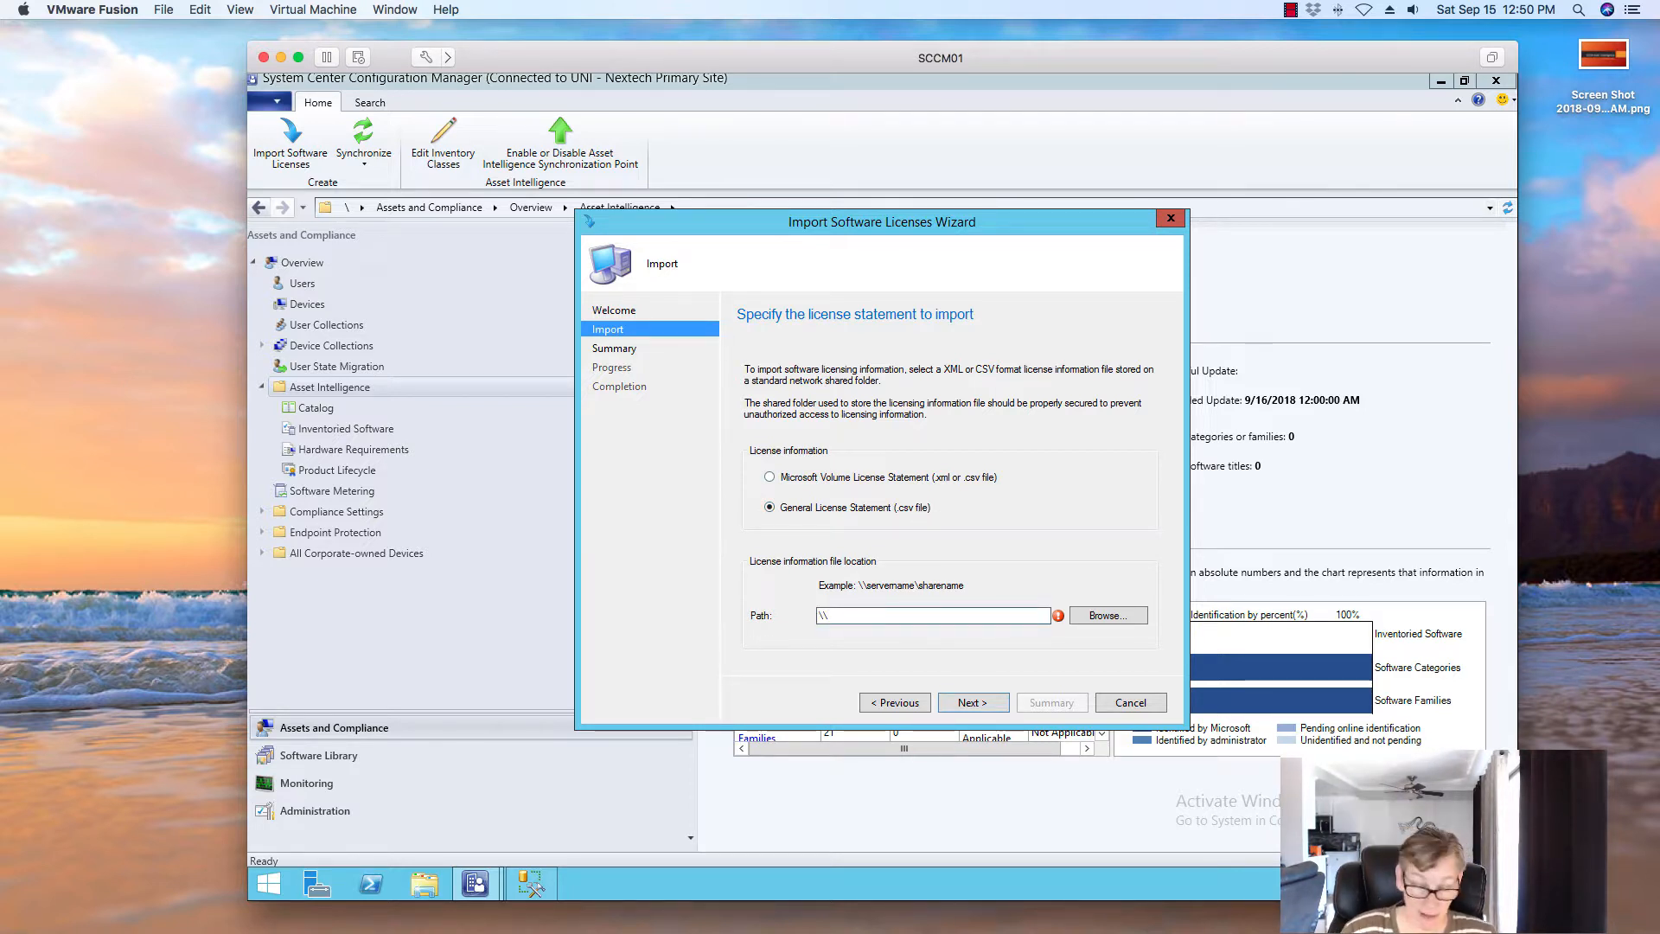
type("\\\\sccm01")
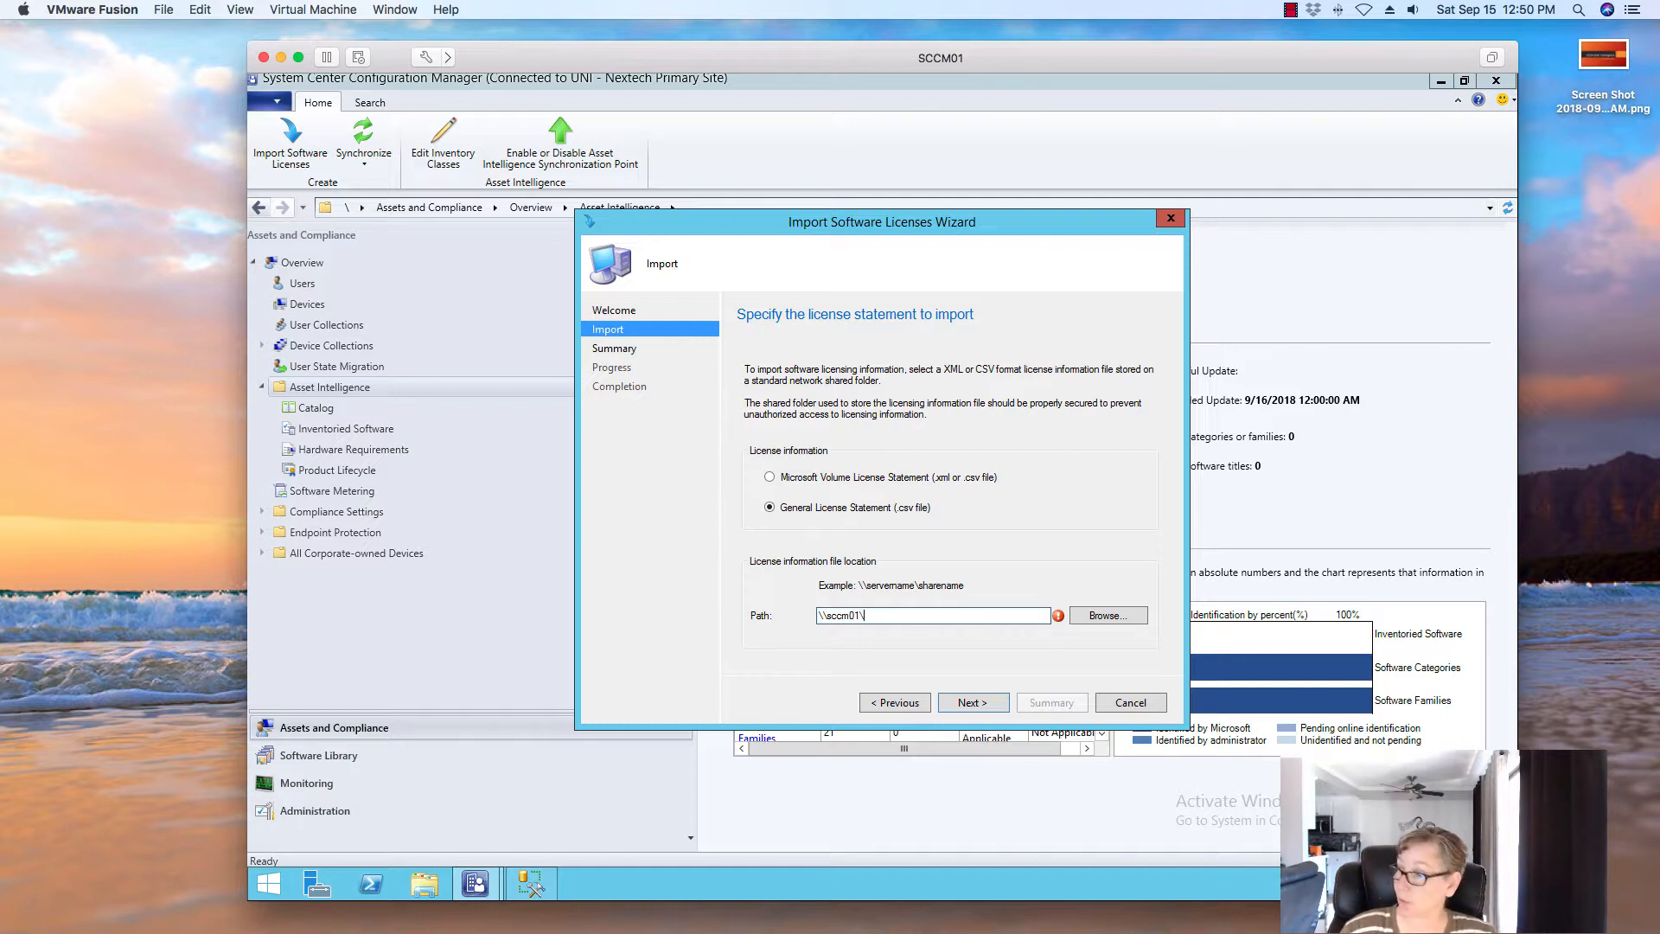
type("\\packag")
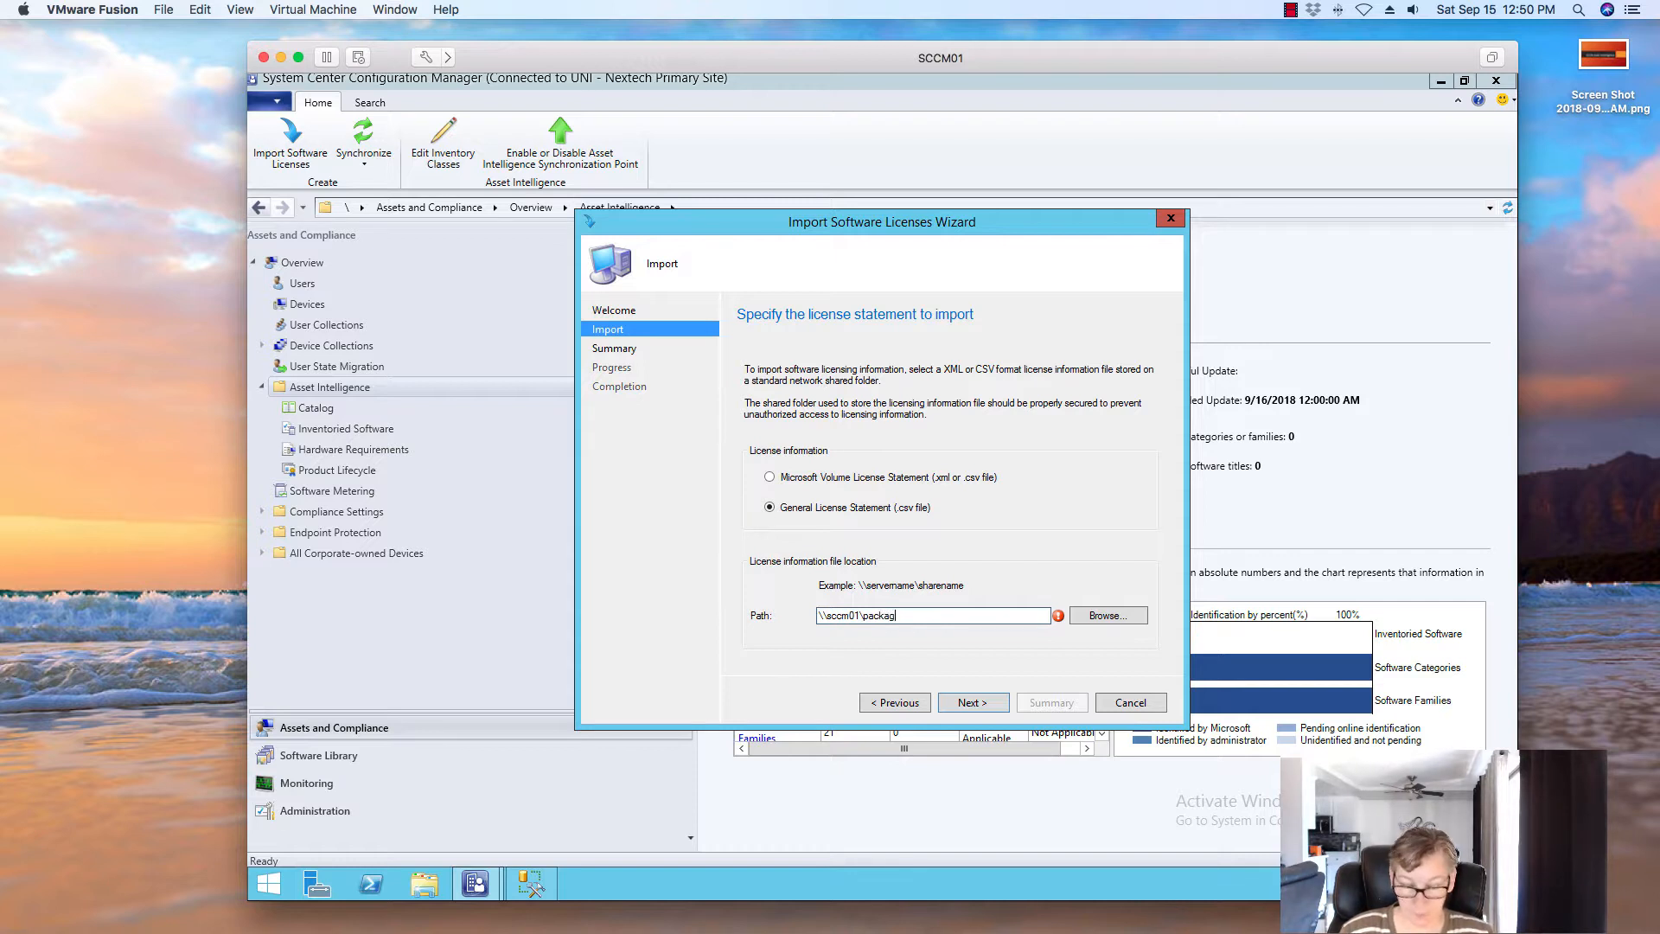
type("es\\")
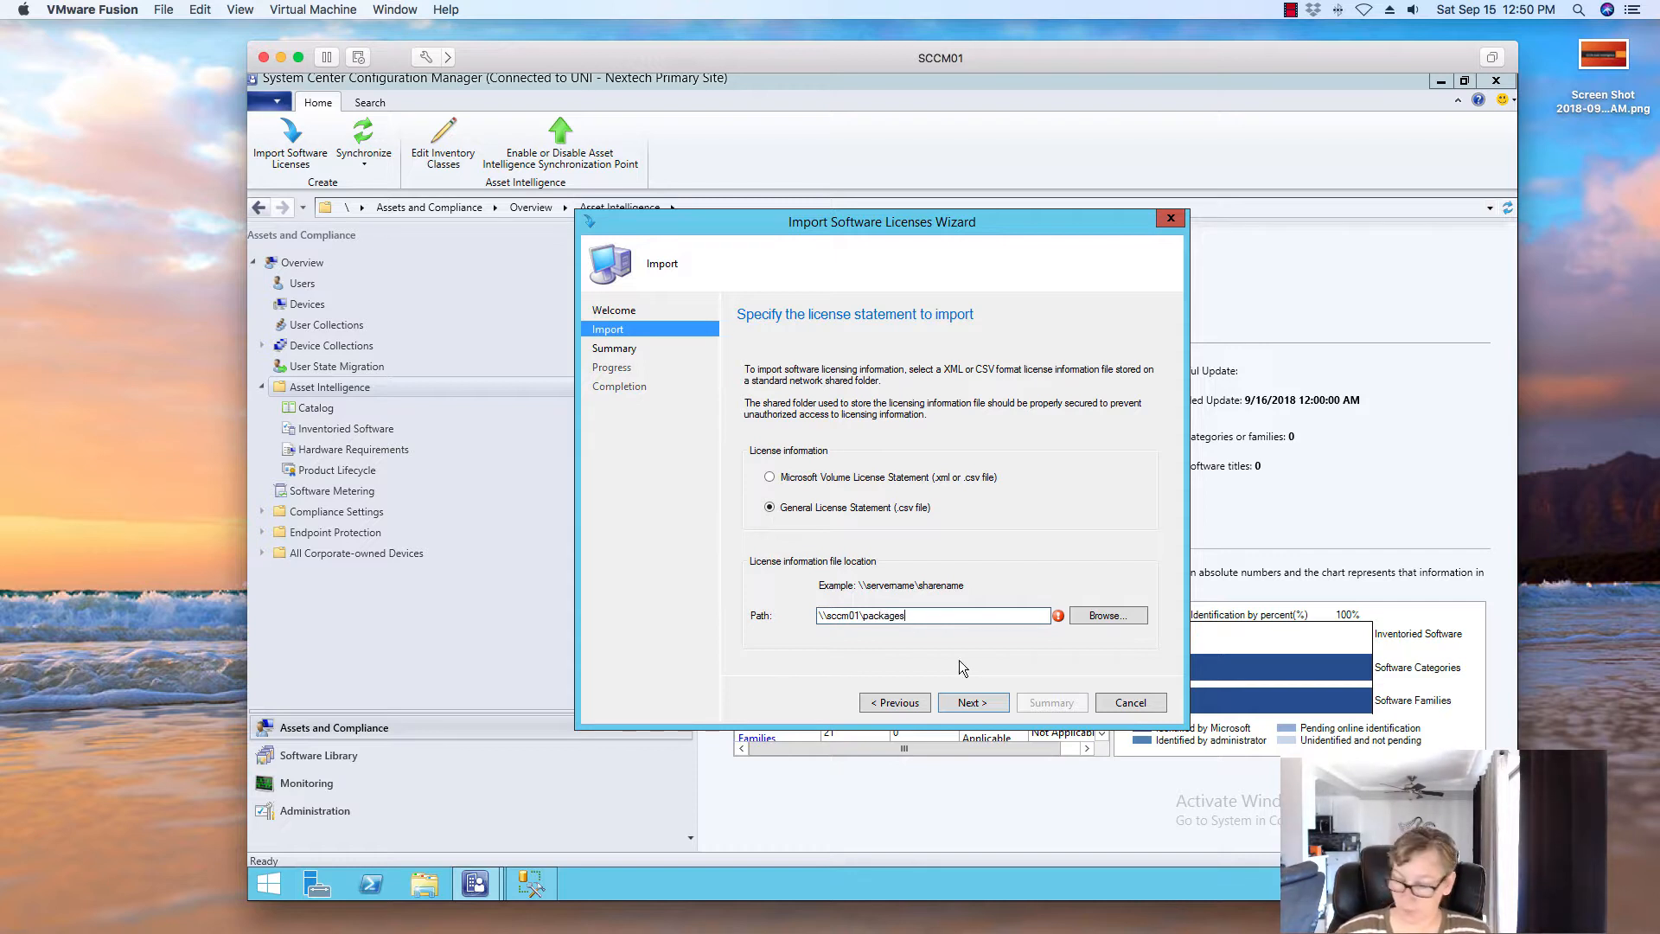
left_click(1129, 619)
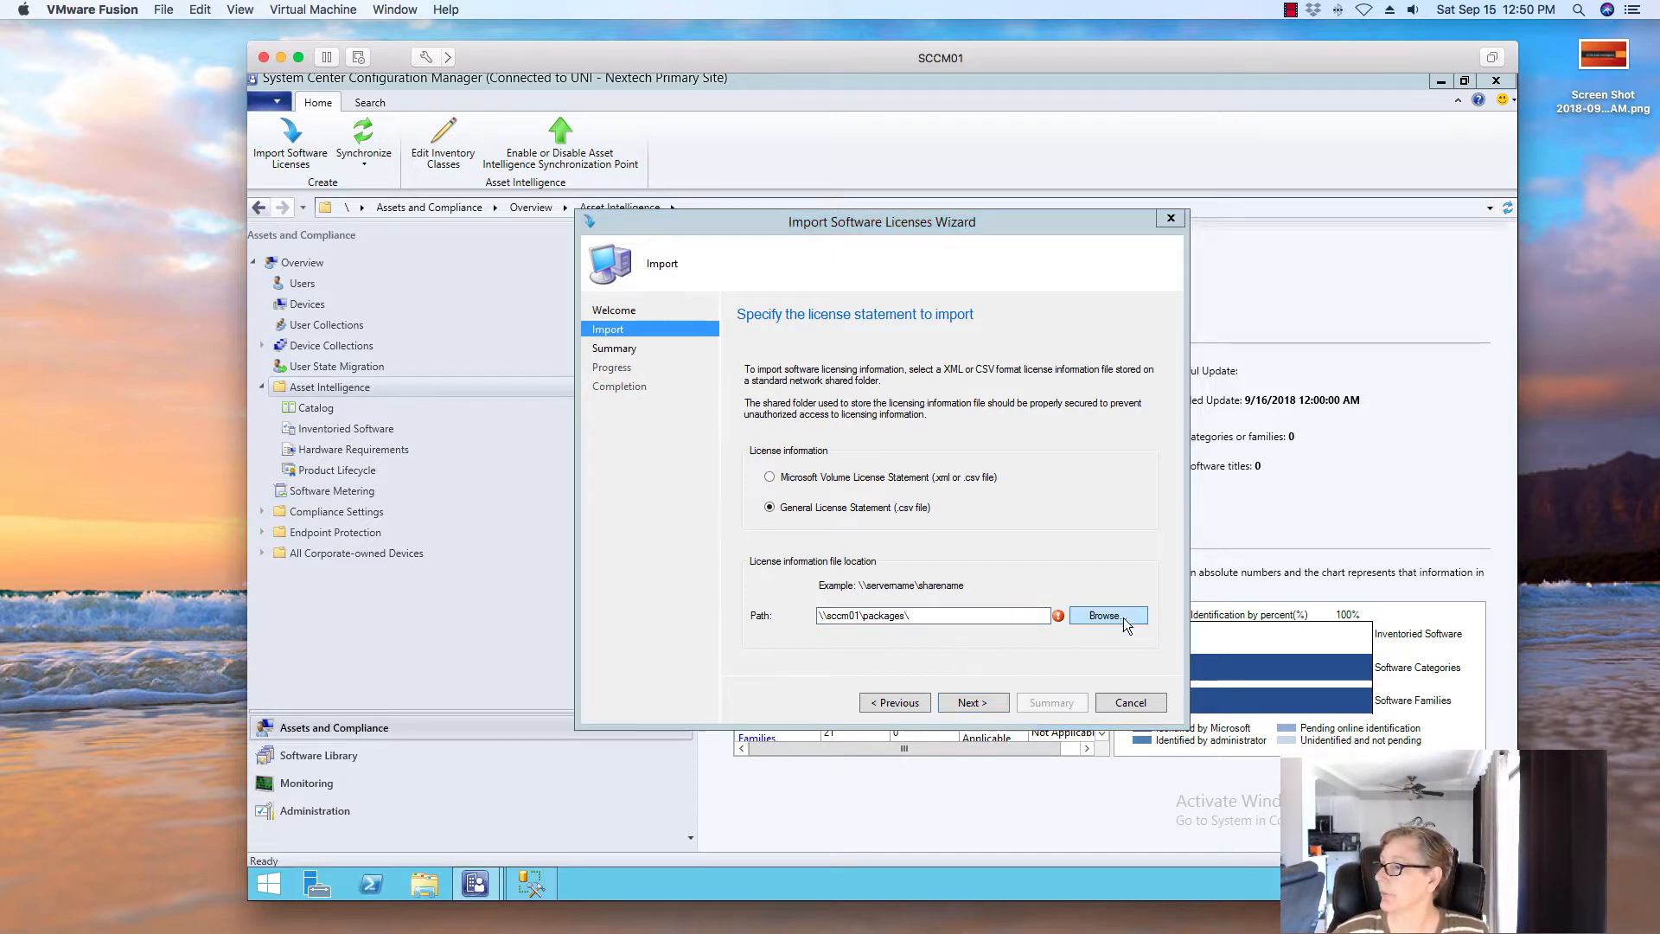
left_click(813, 502)
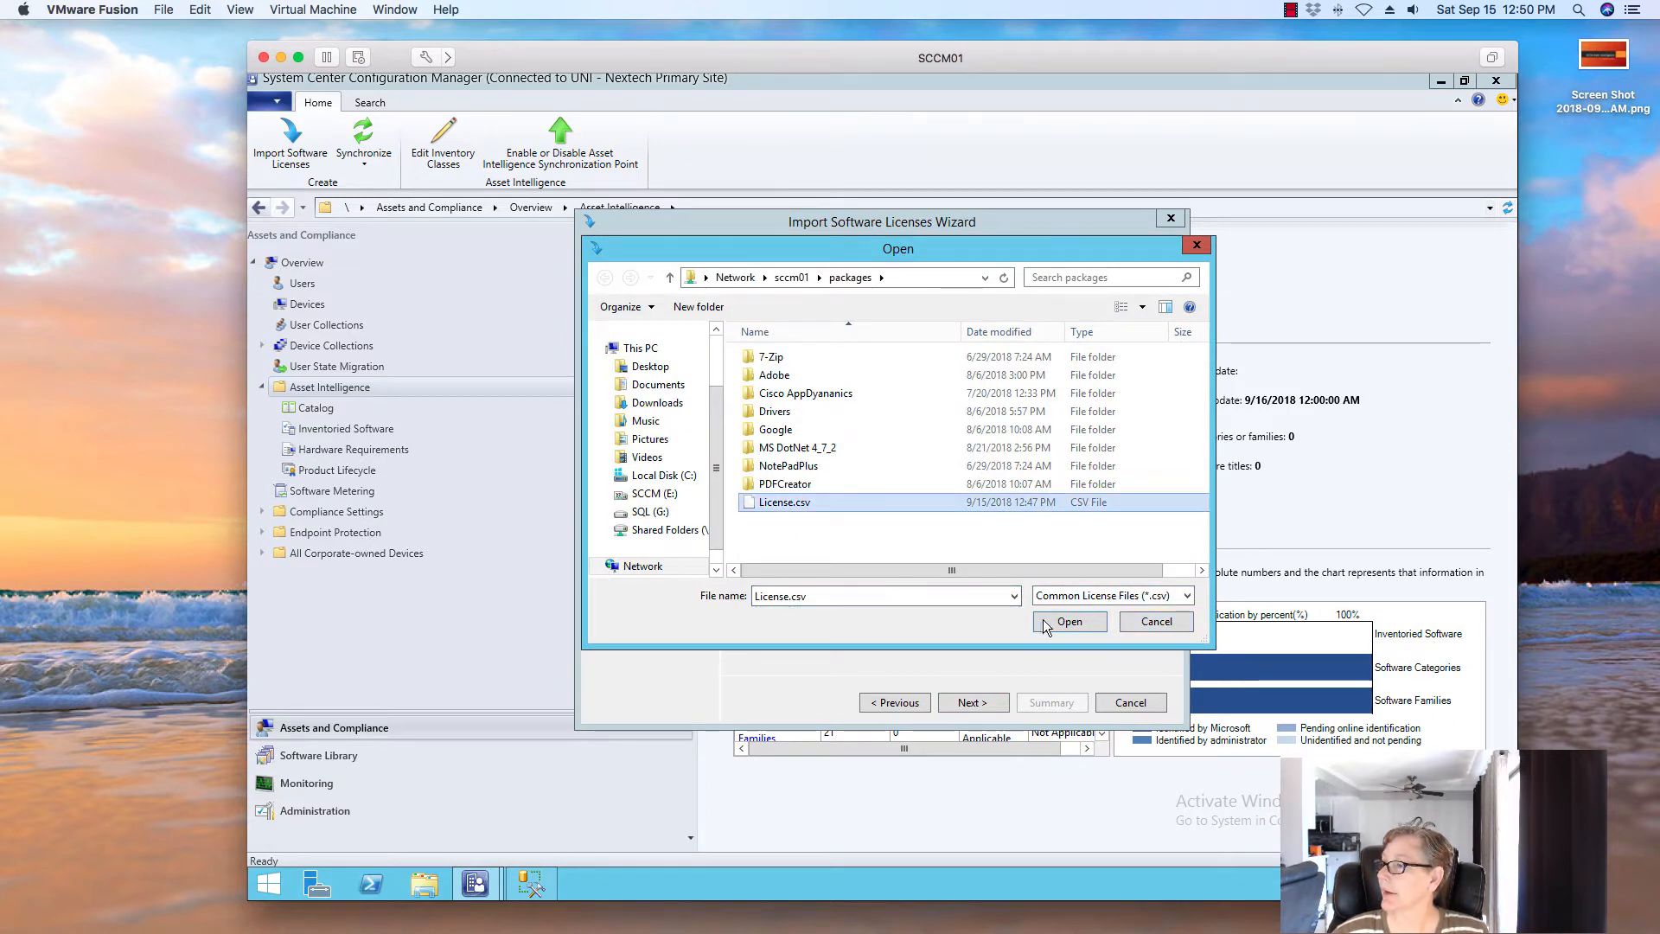
left_click(1048, 621)
left_click(973, 703)
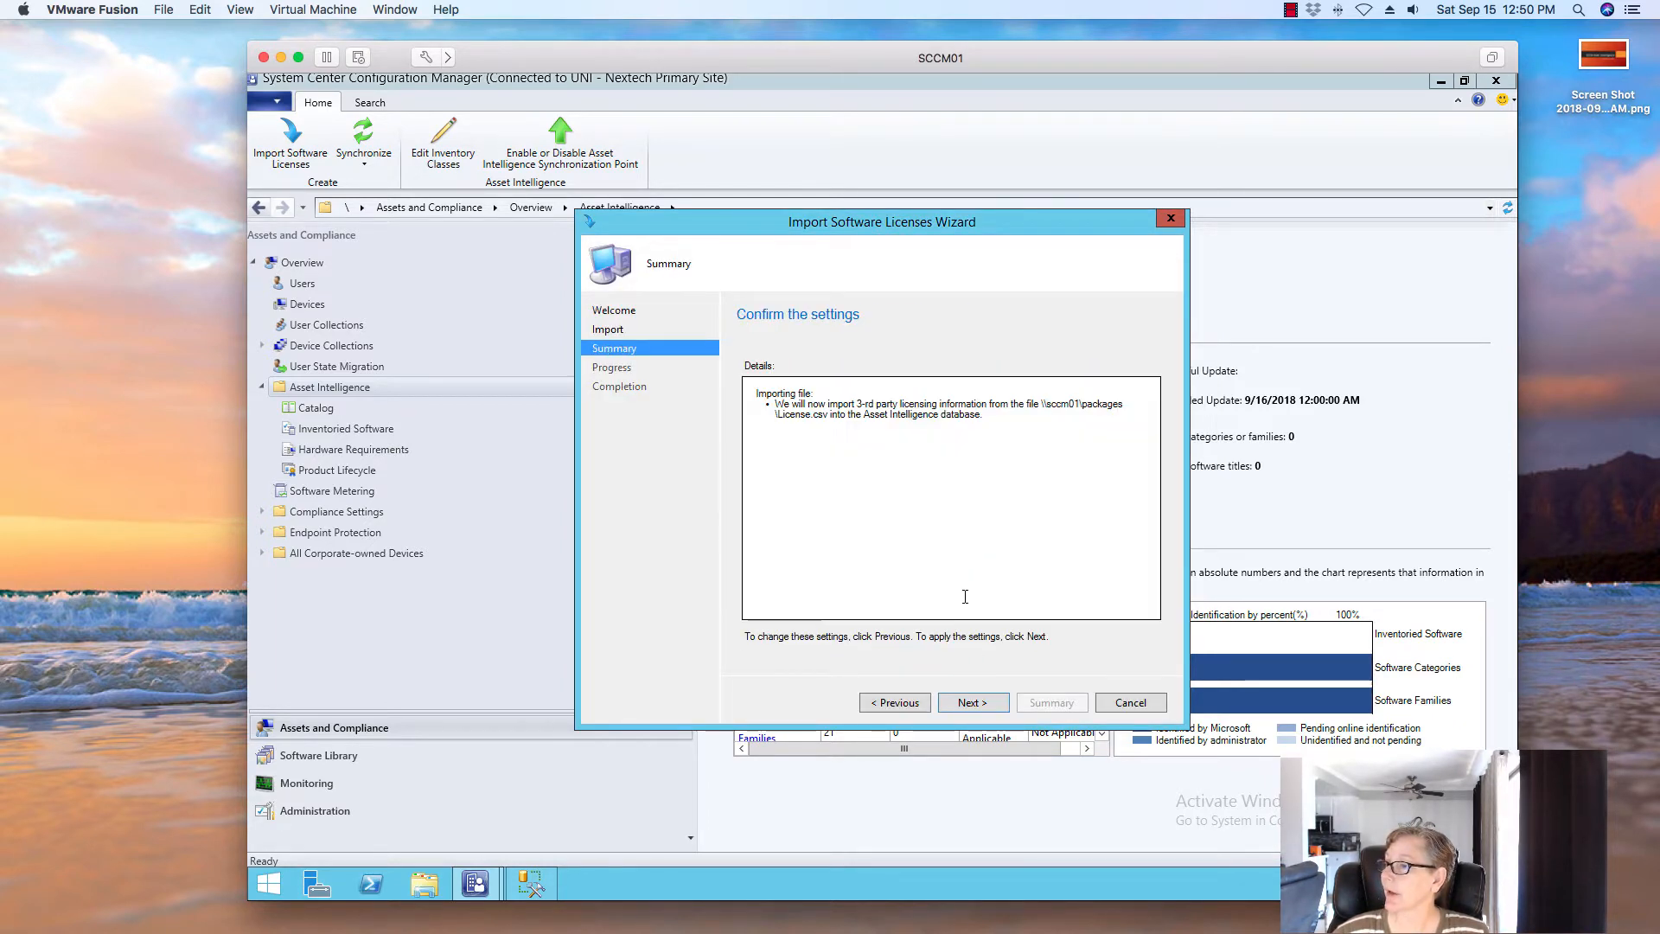
Run the License.csv import, review its error details, and close the file browser window
key("Return")
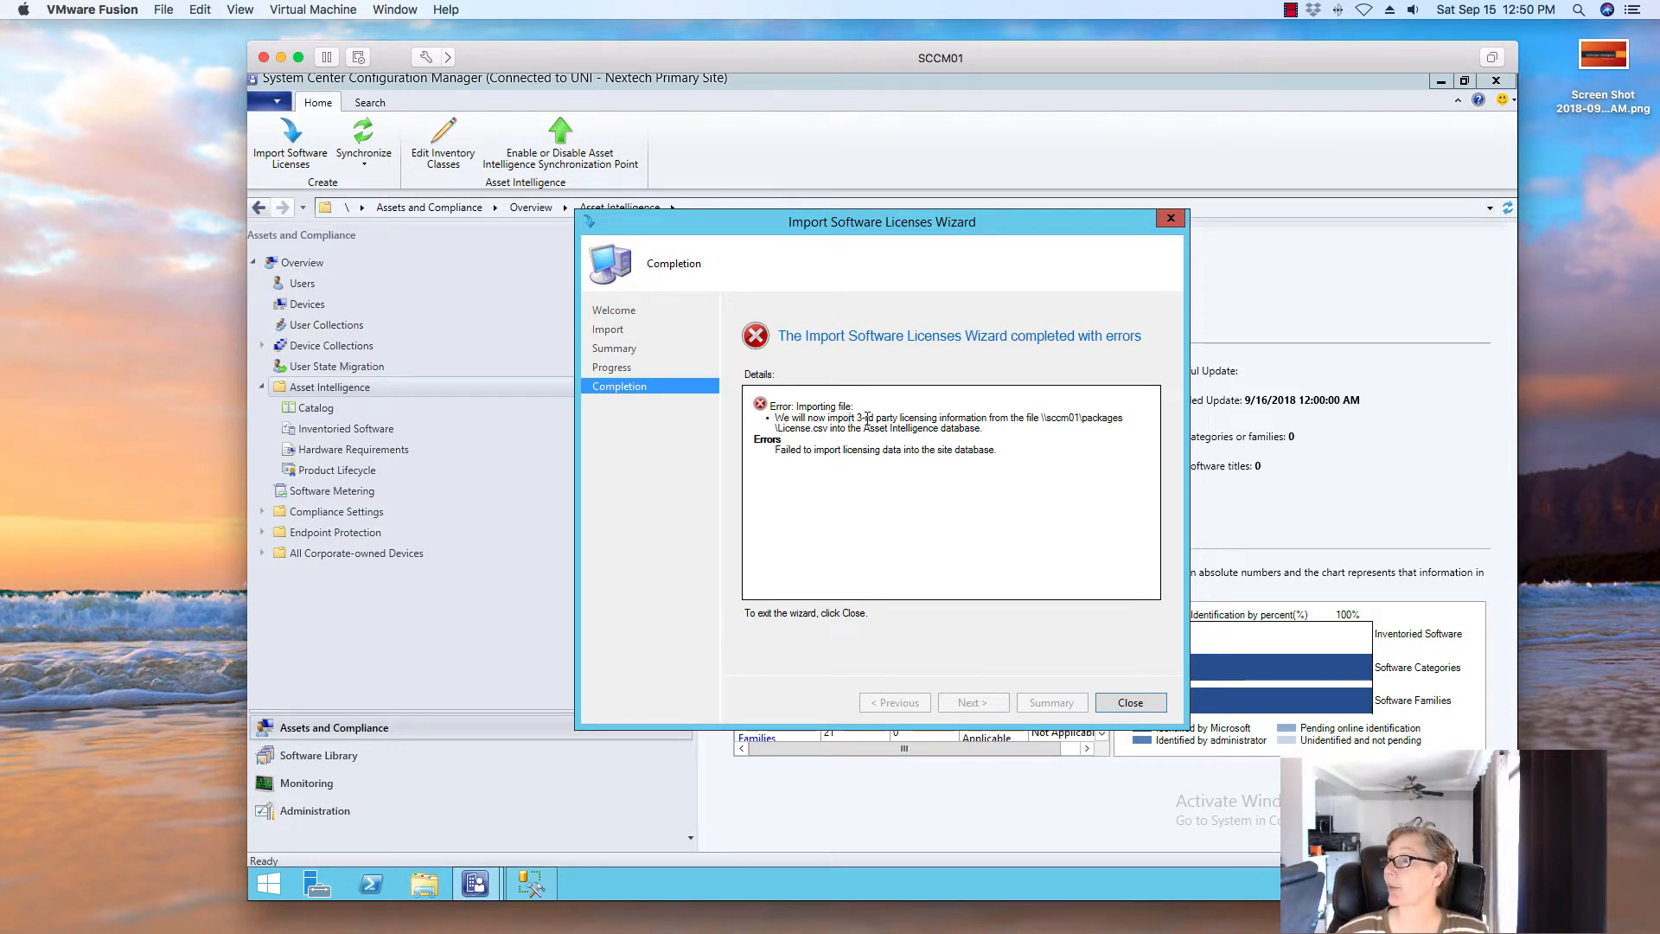
left_click_drag(850, 418, 977, 430)
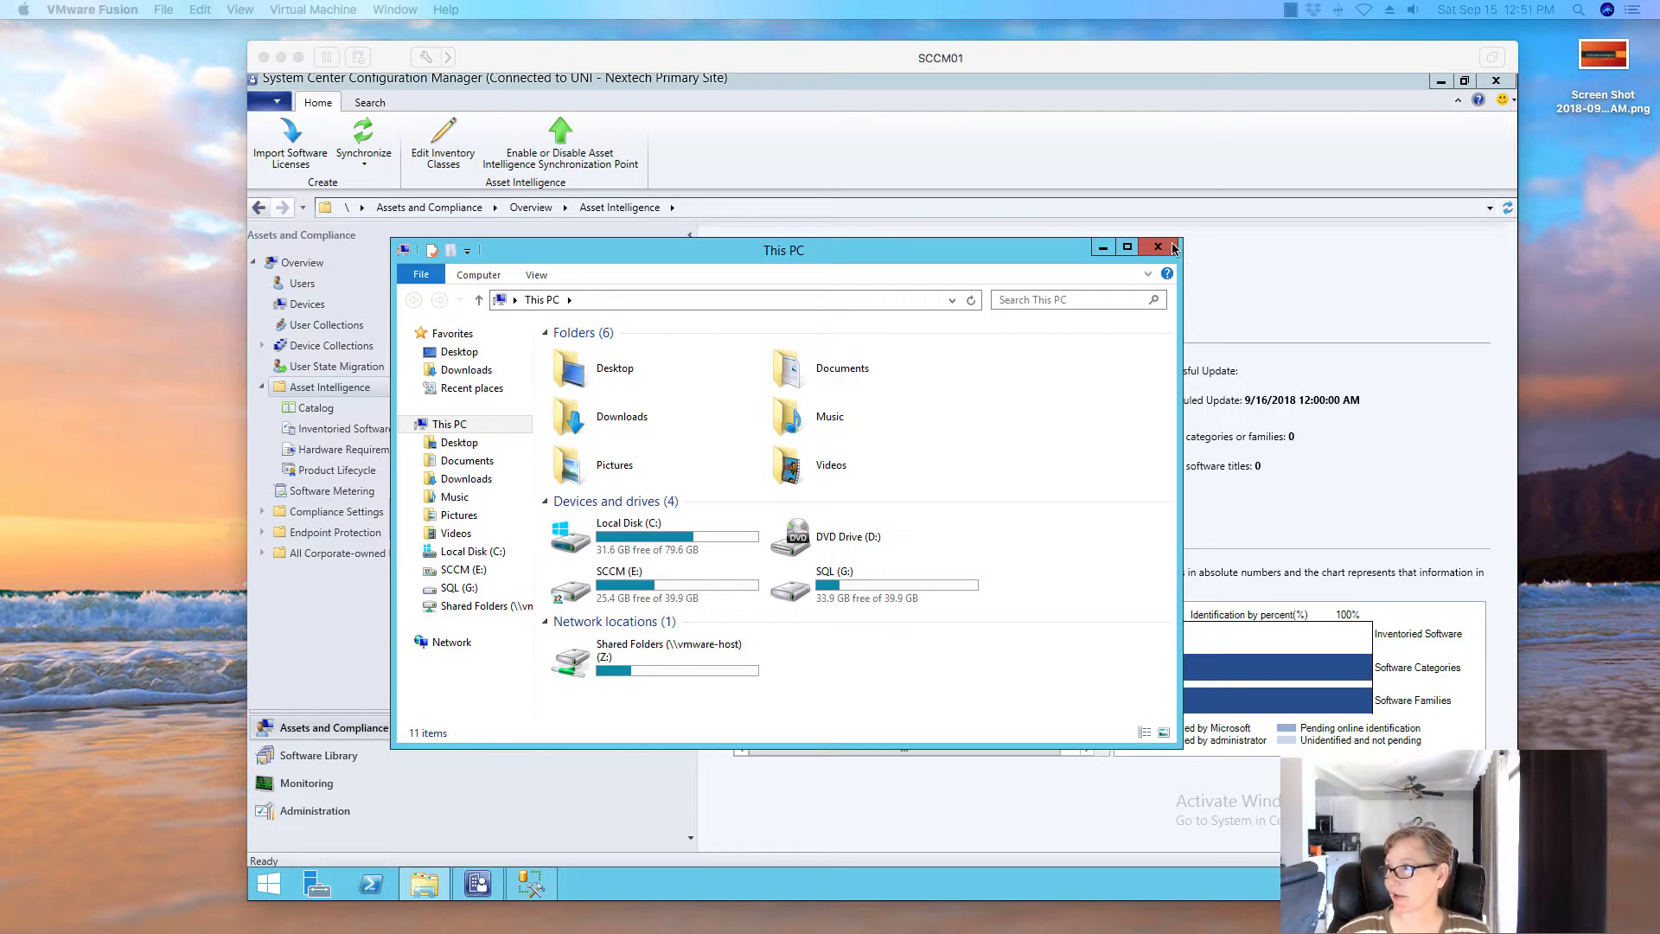
left_click(1169, 248)
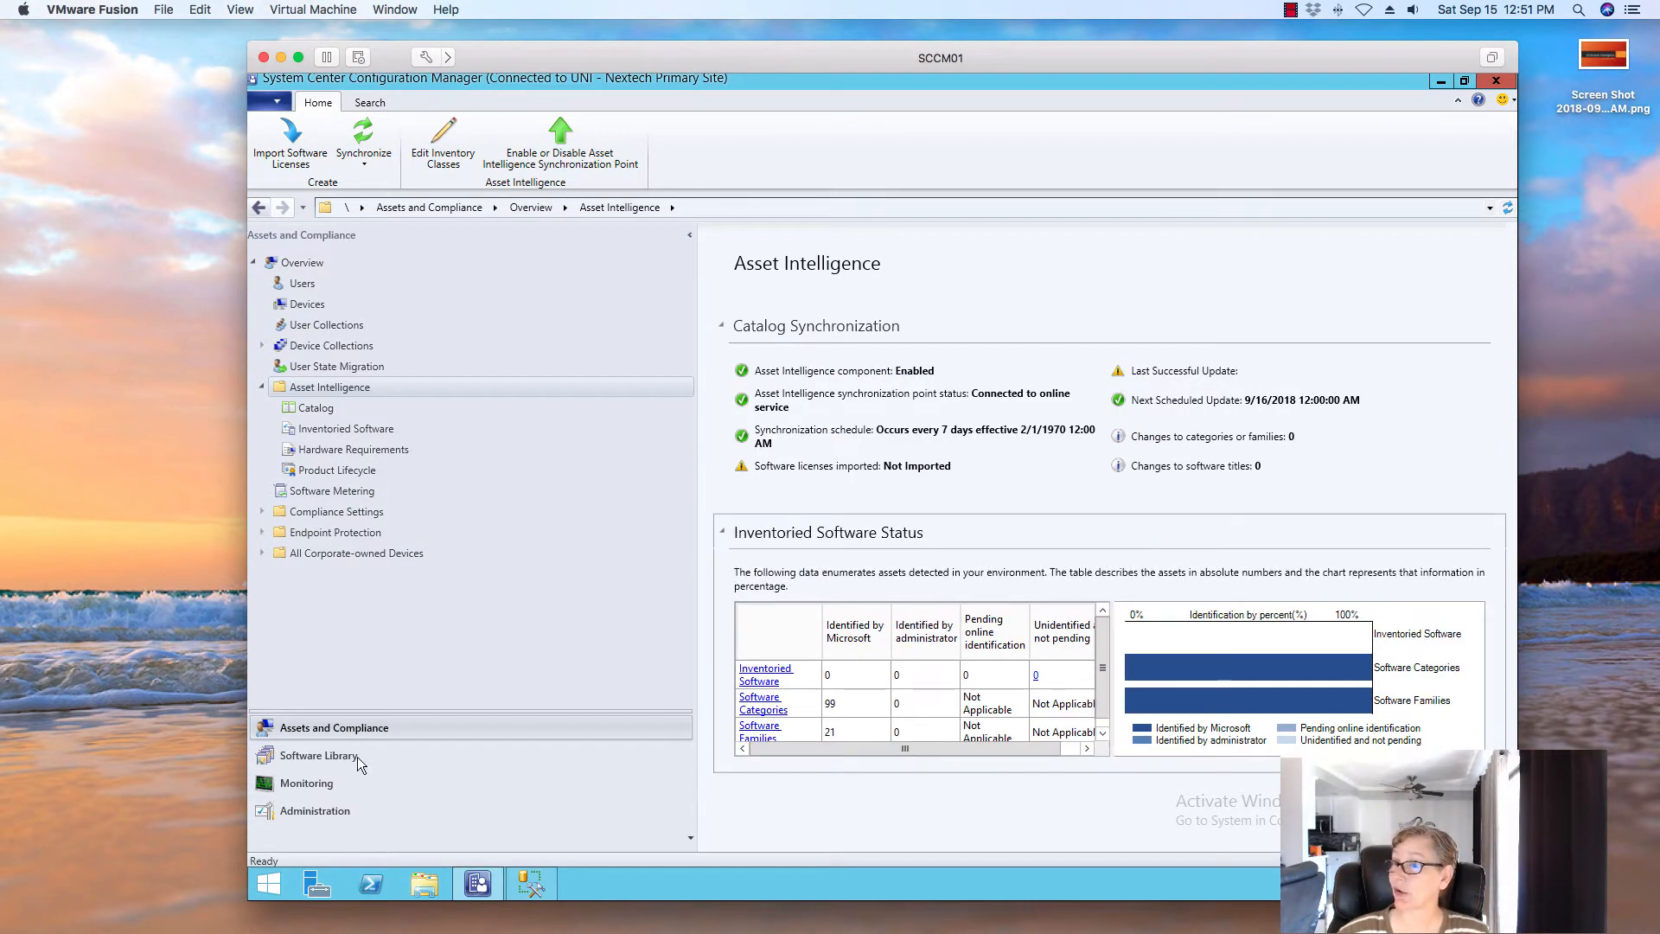
Show the Asset Intelligence report folder under Monitoring > Reporting > Reports
left_click(299, 784)
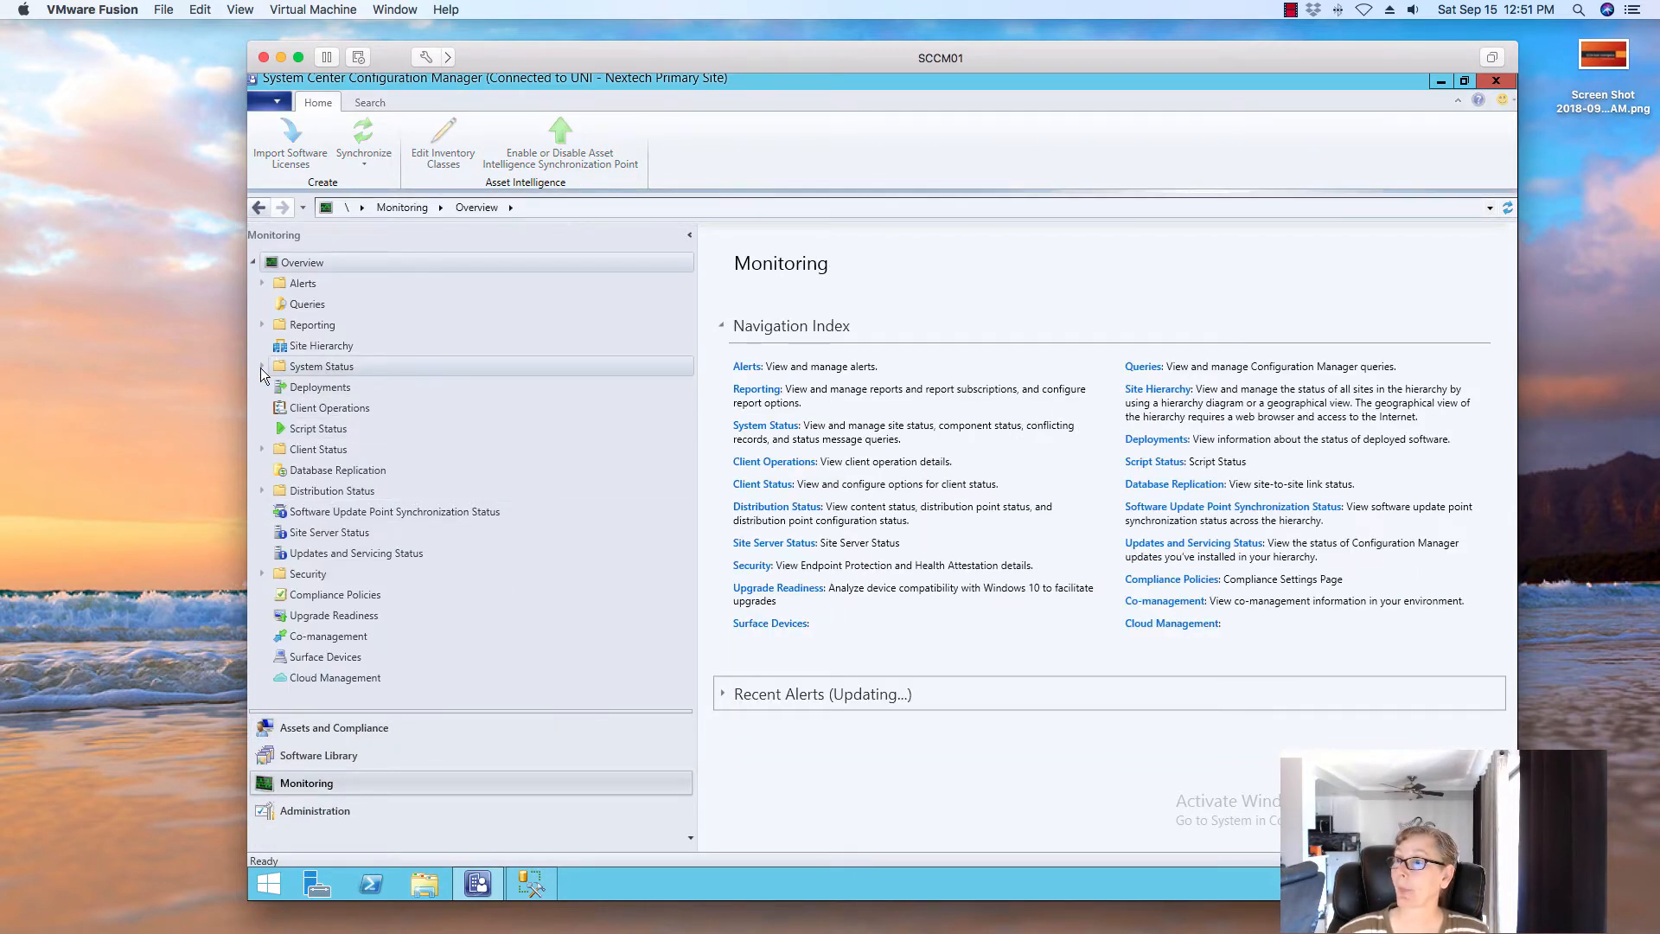
left_click(261, 324)
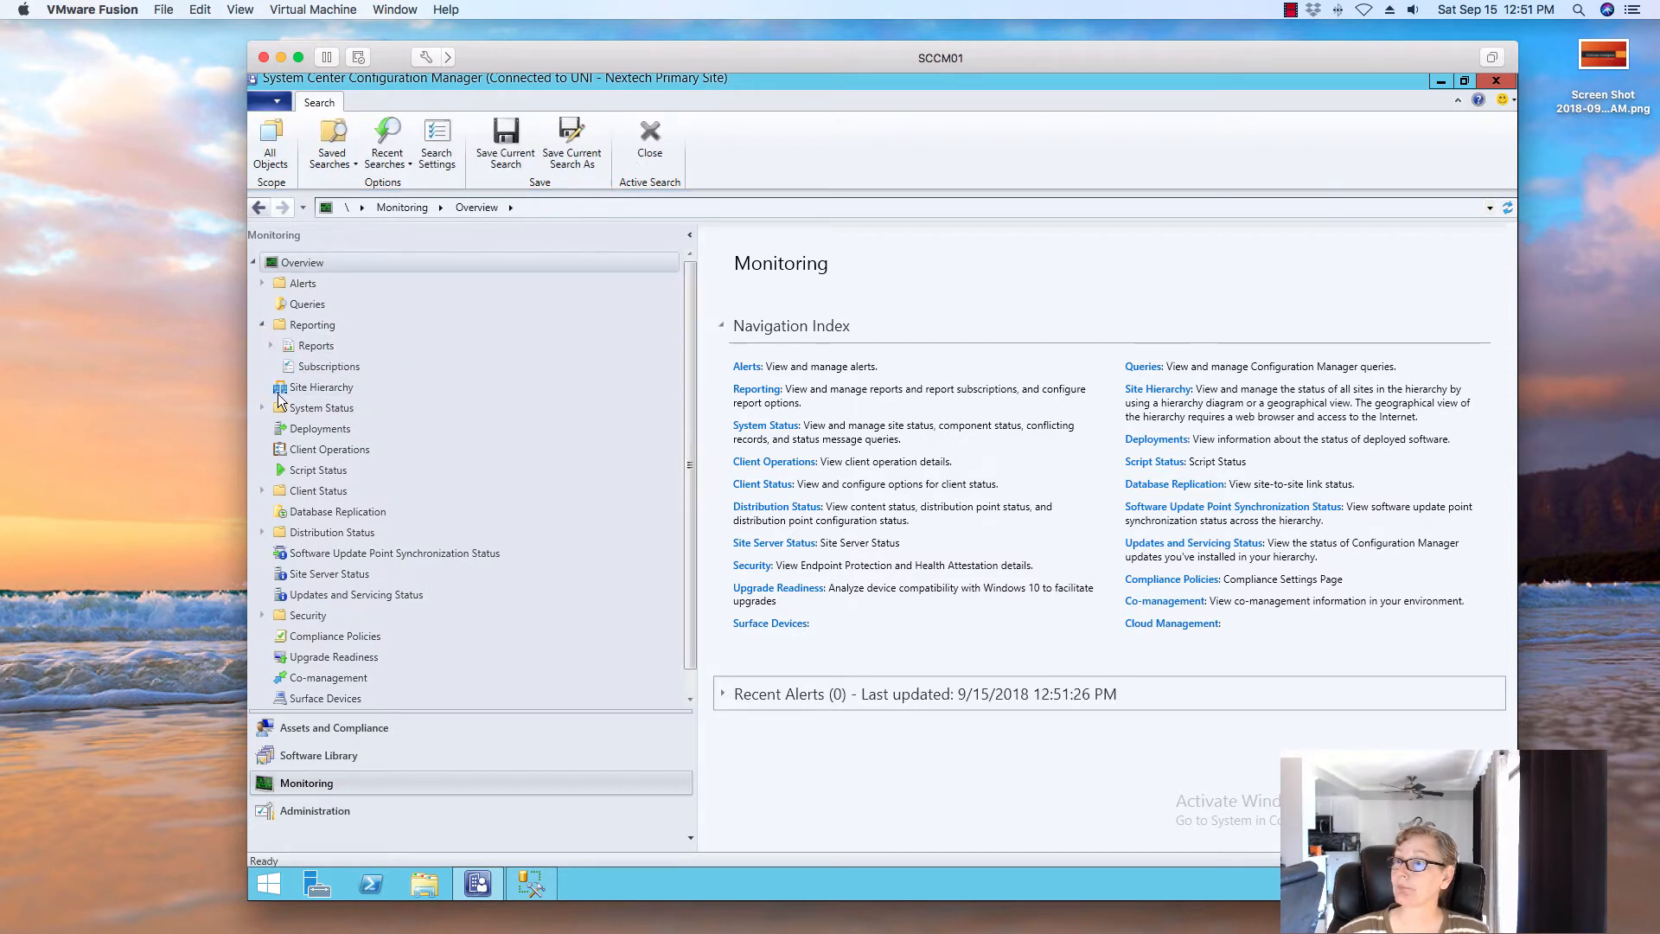
left_click(269, 345)
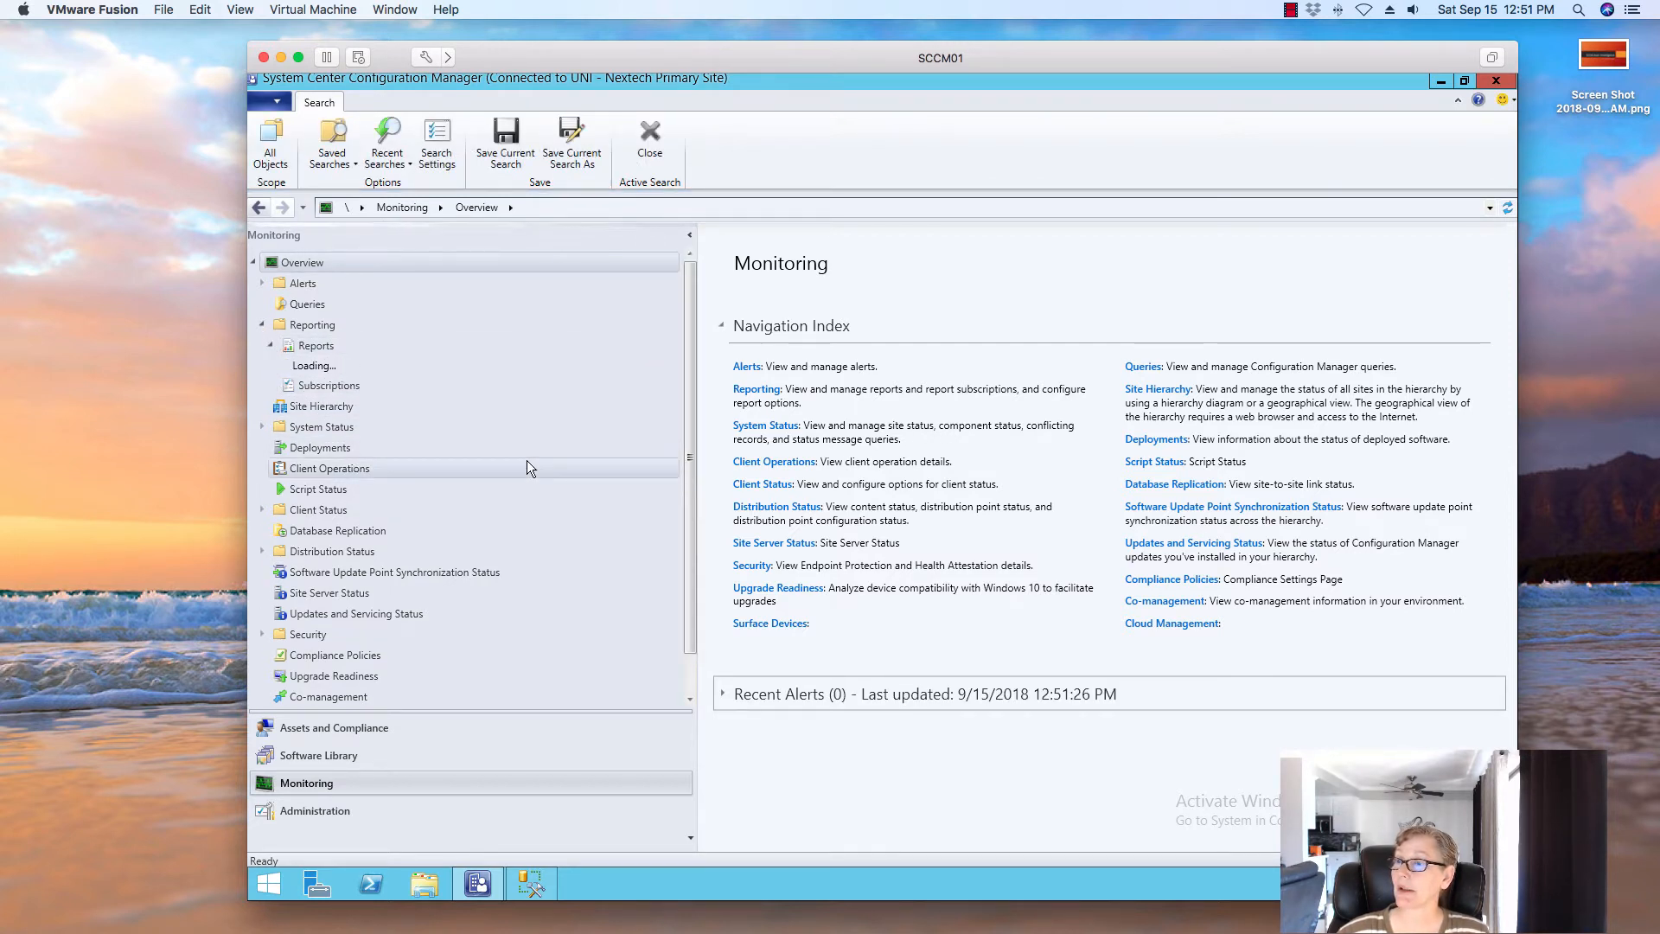
left_click(420, 409)
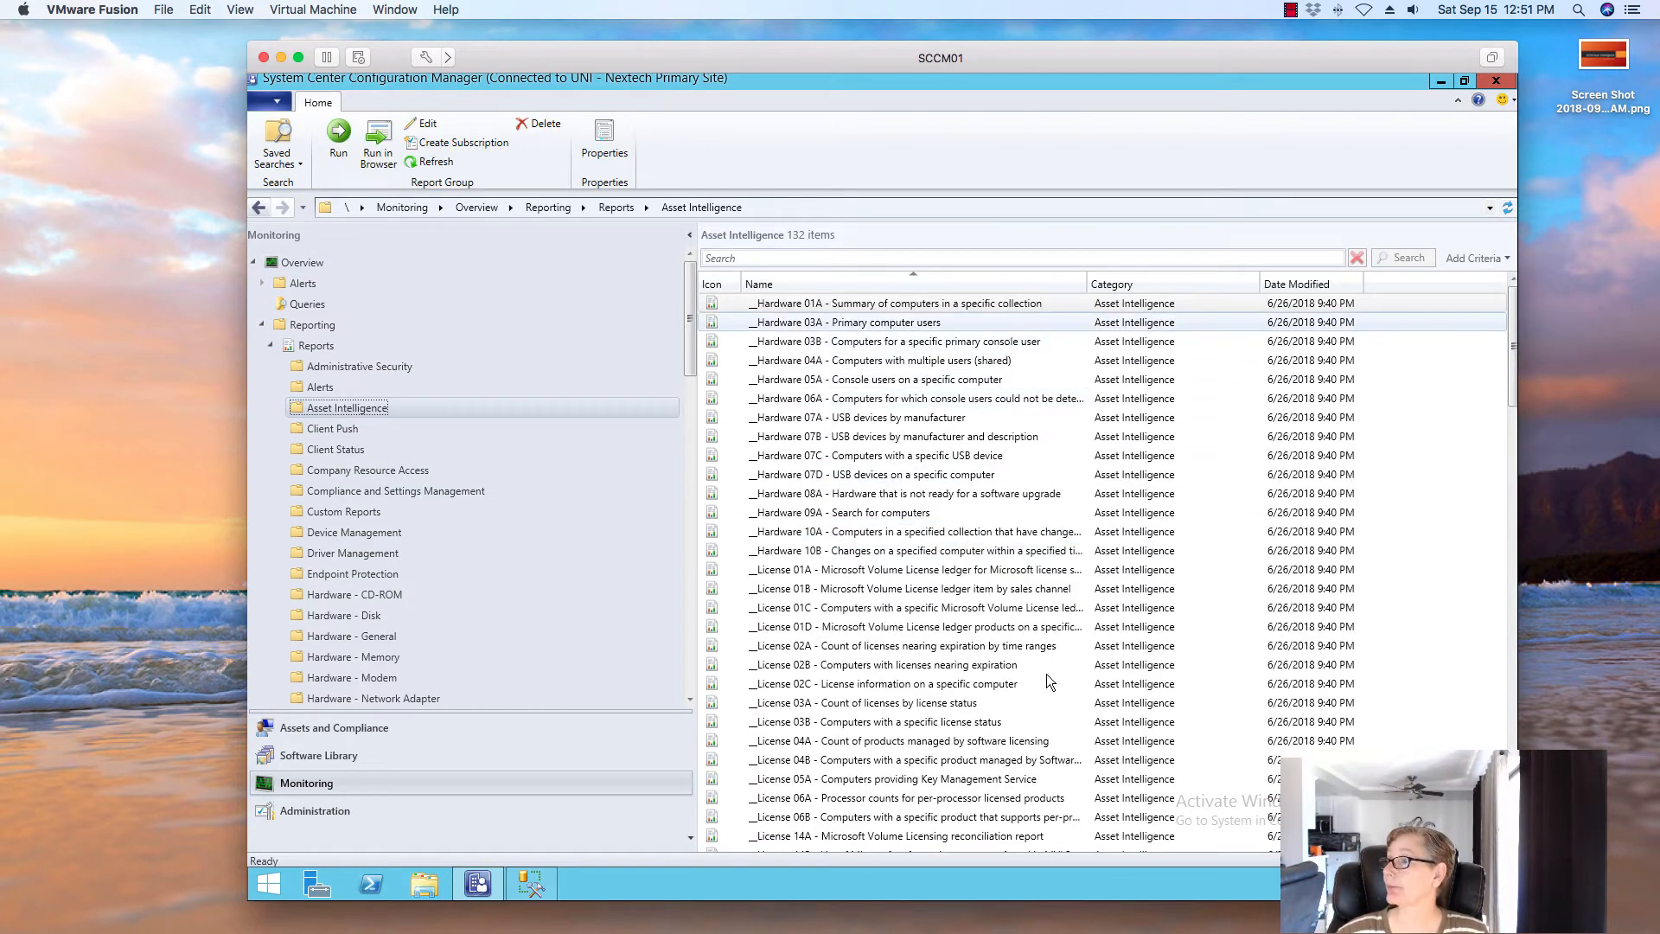
scroll(1162, 625, "down", 15)
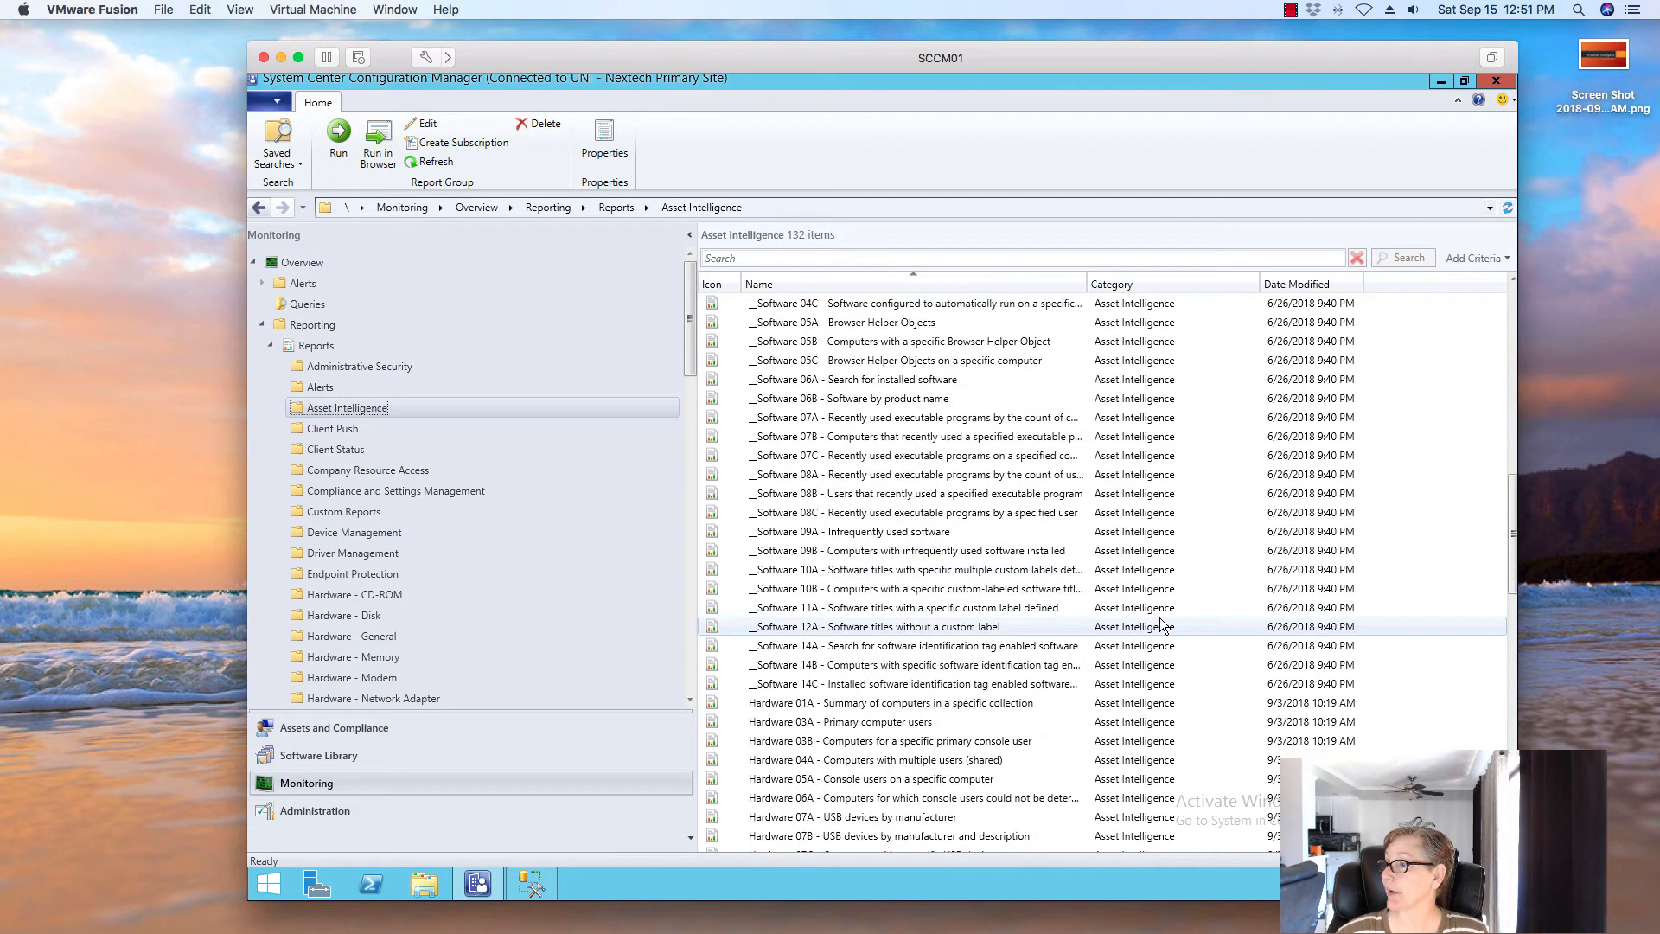
scroll(1161, 625, "down", 12)
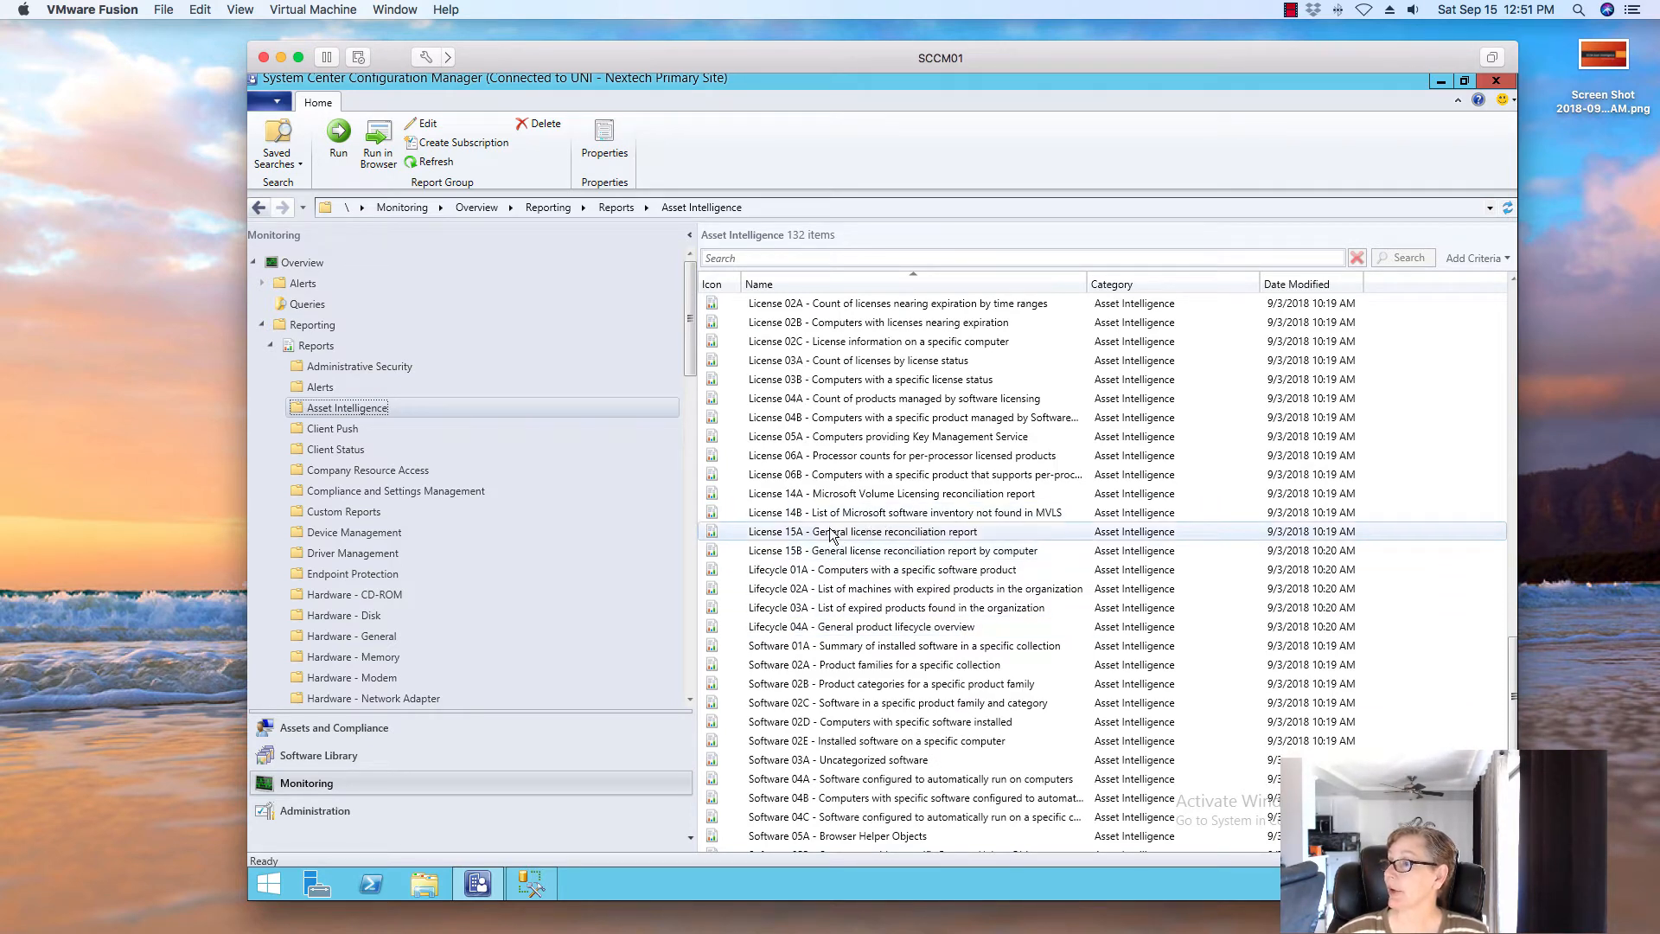
left_click(830, 534)
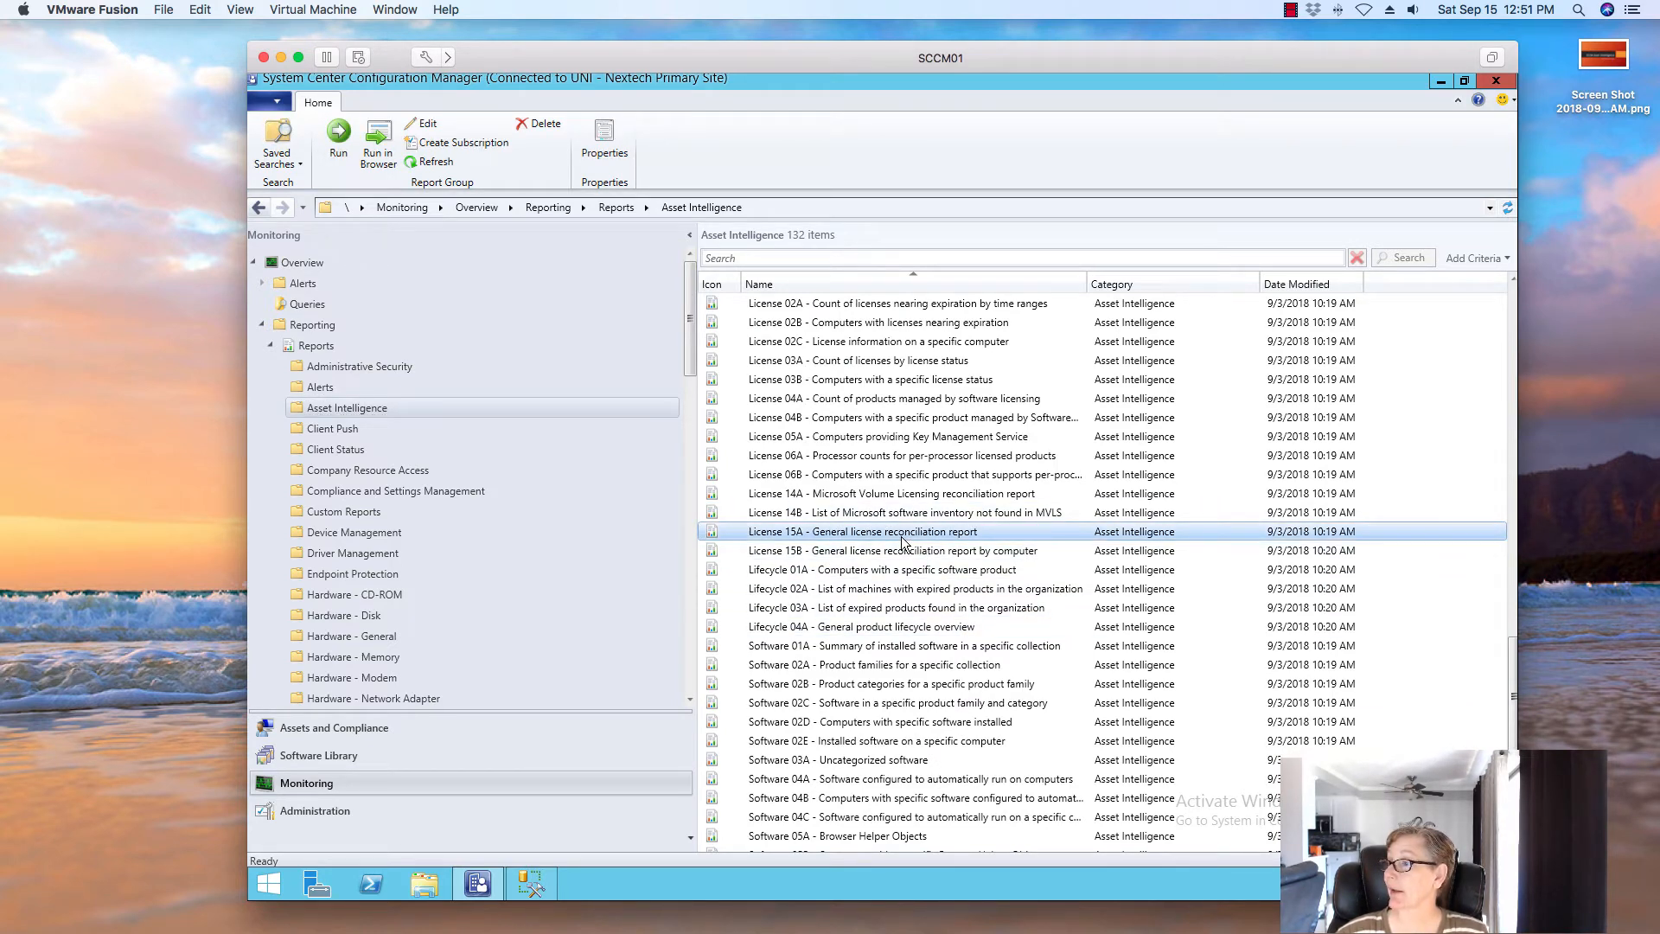
left_click(890, 554)
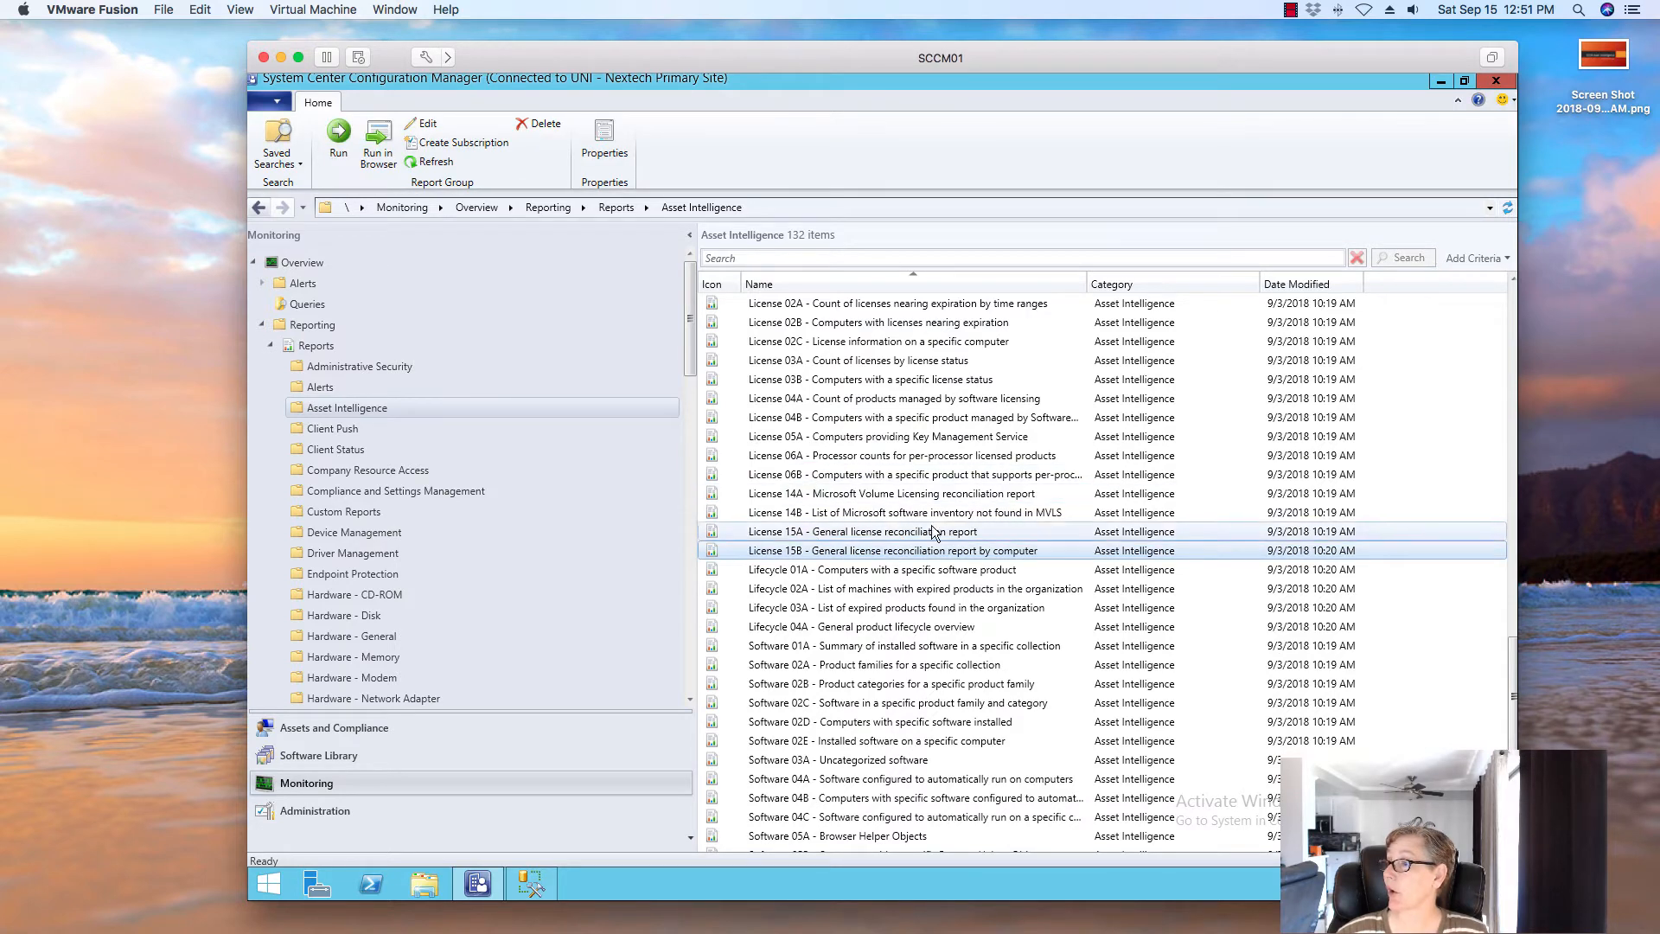
left_click(875, 589)
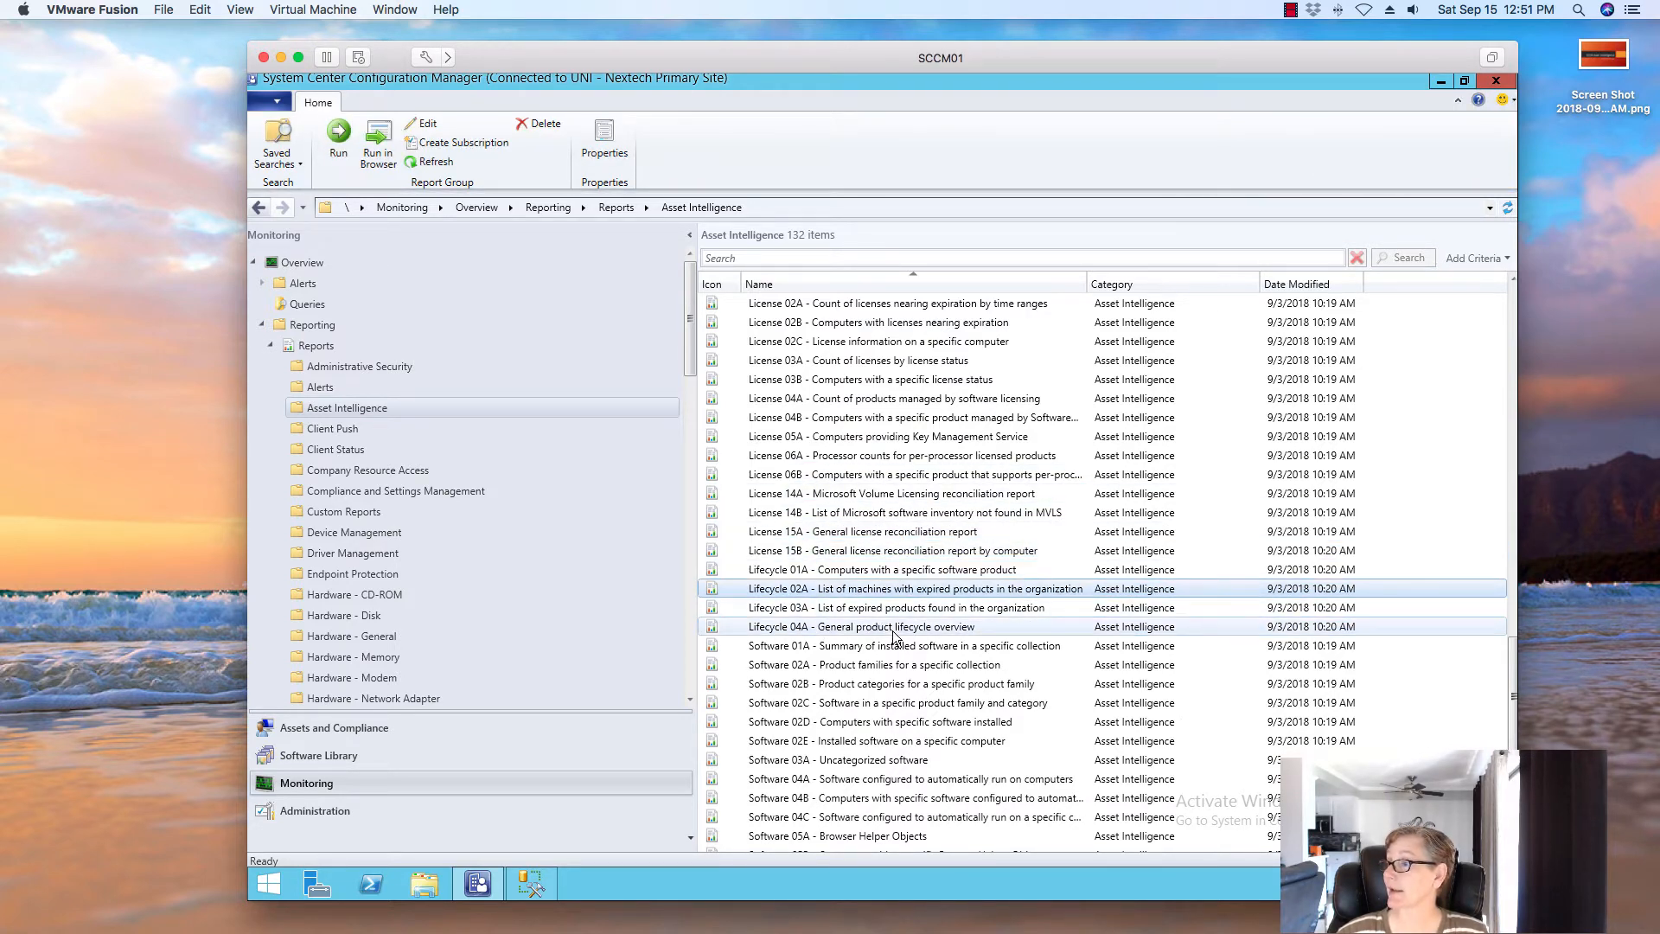
scroll(890, 623, "up", 2)
scroll(893, 635, "down", 8)
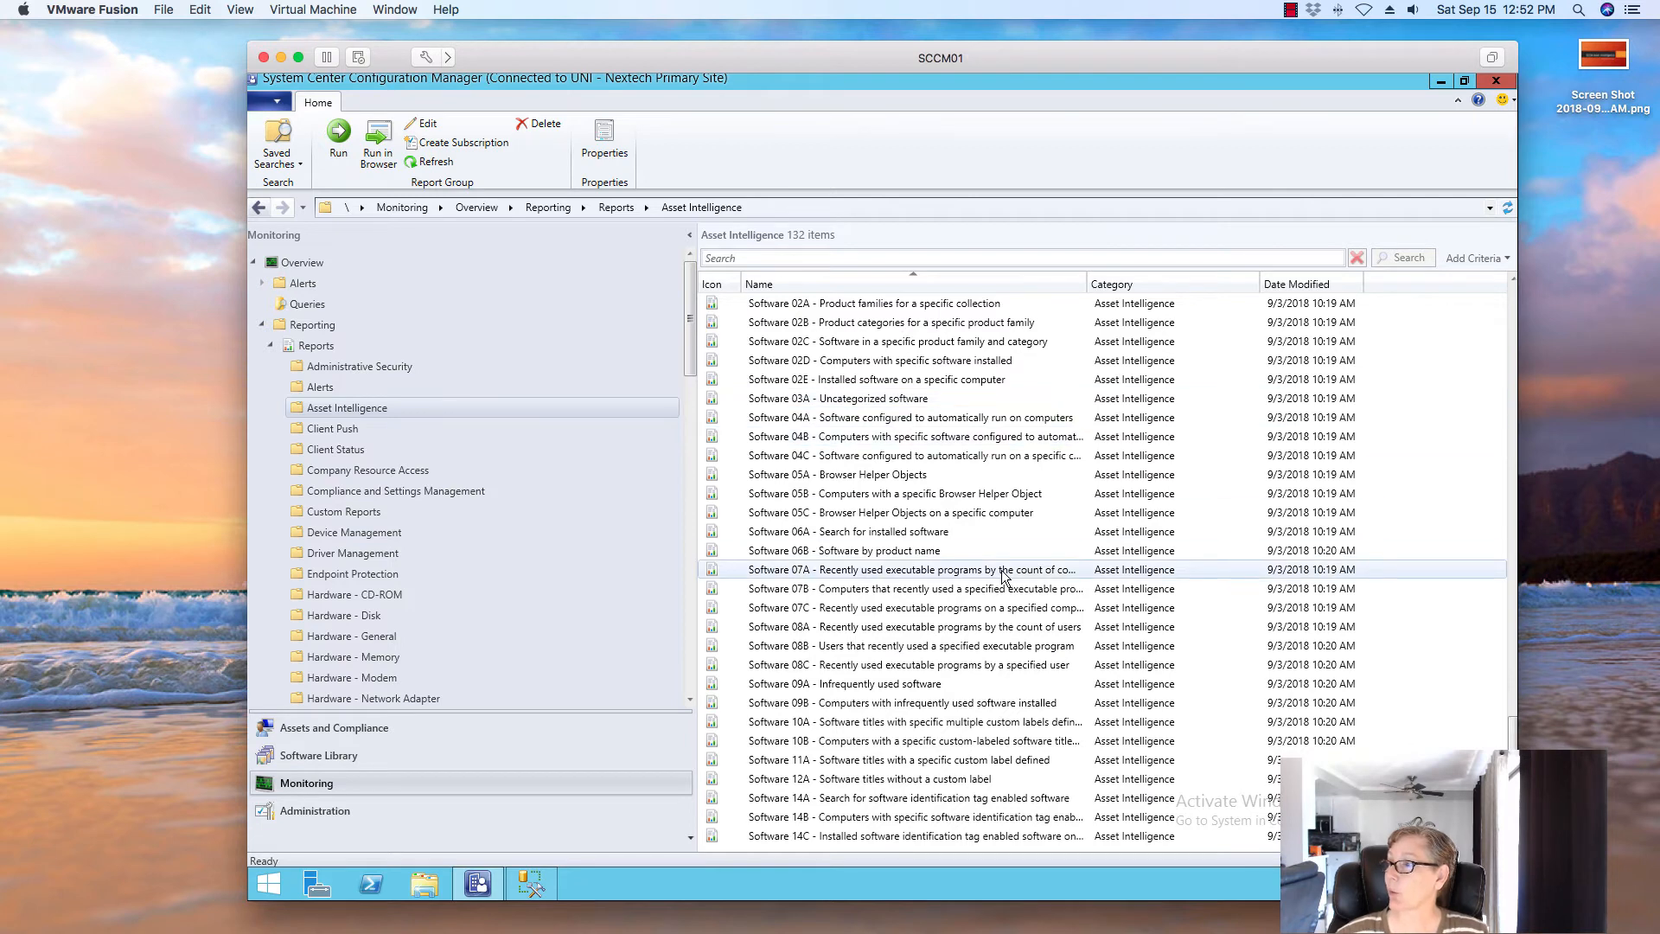
left_click(910, 481)
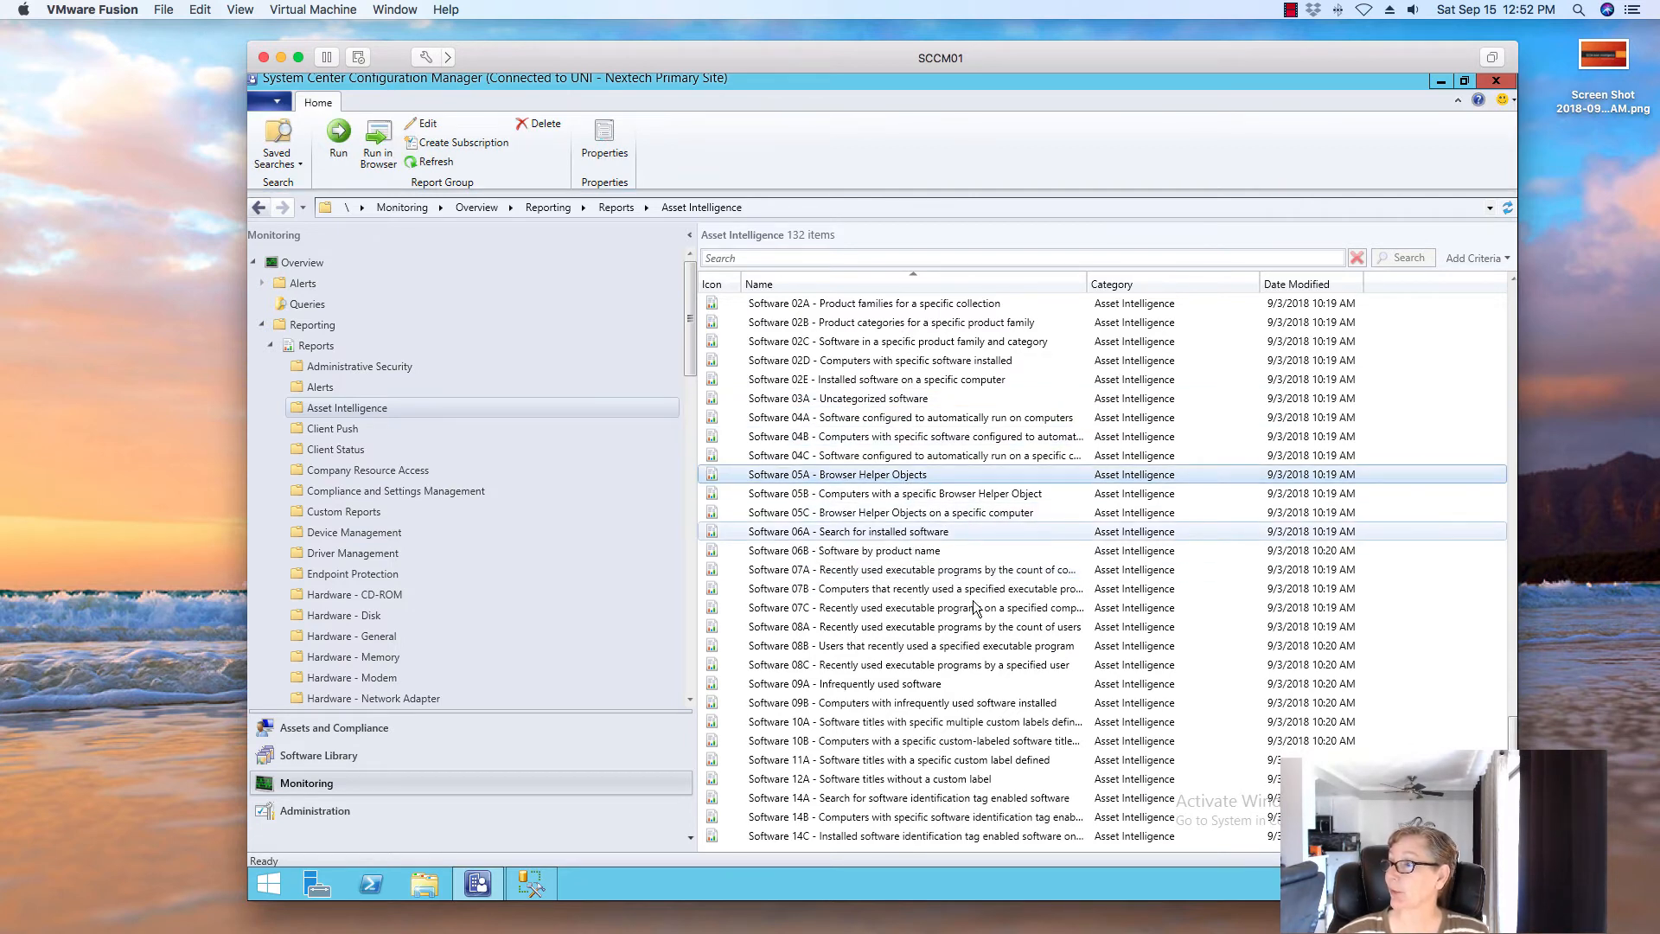
left_click(1045, 589)
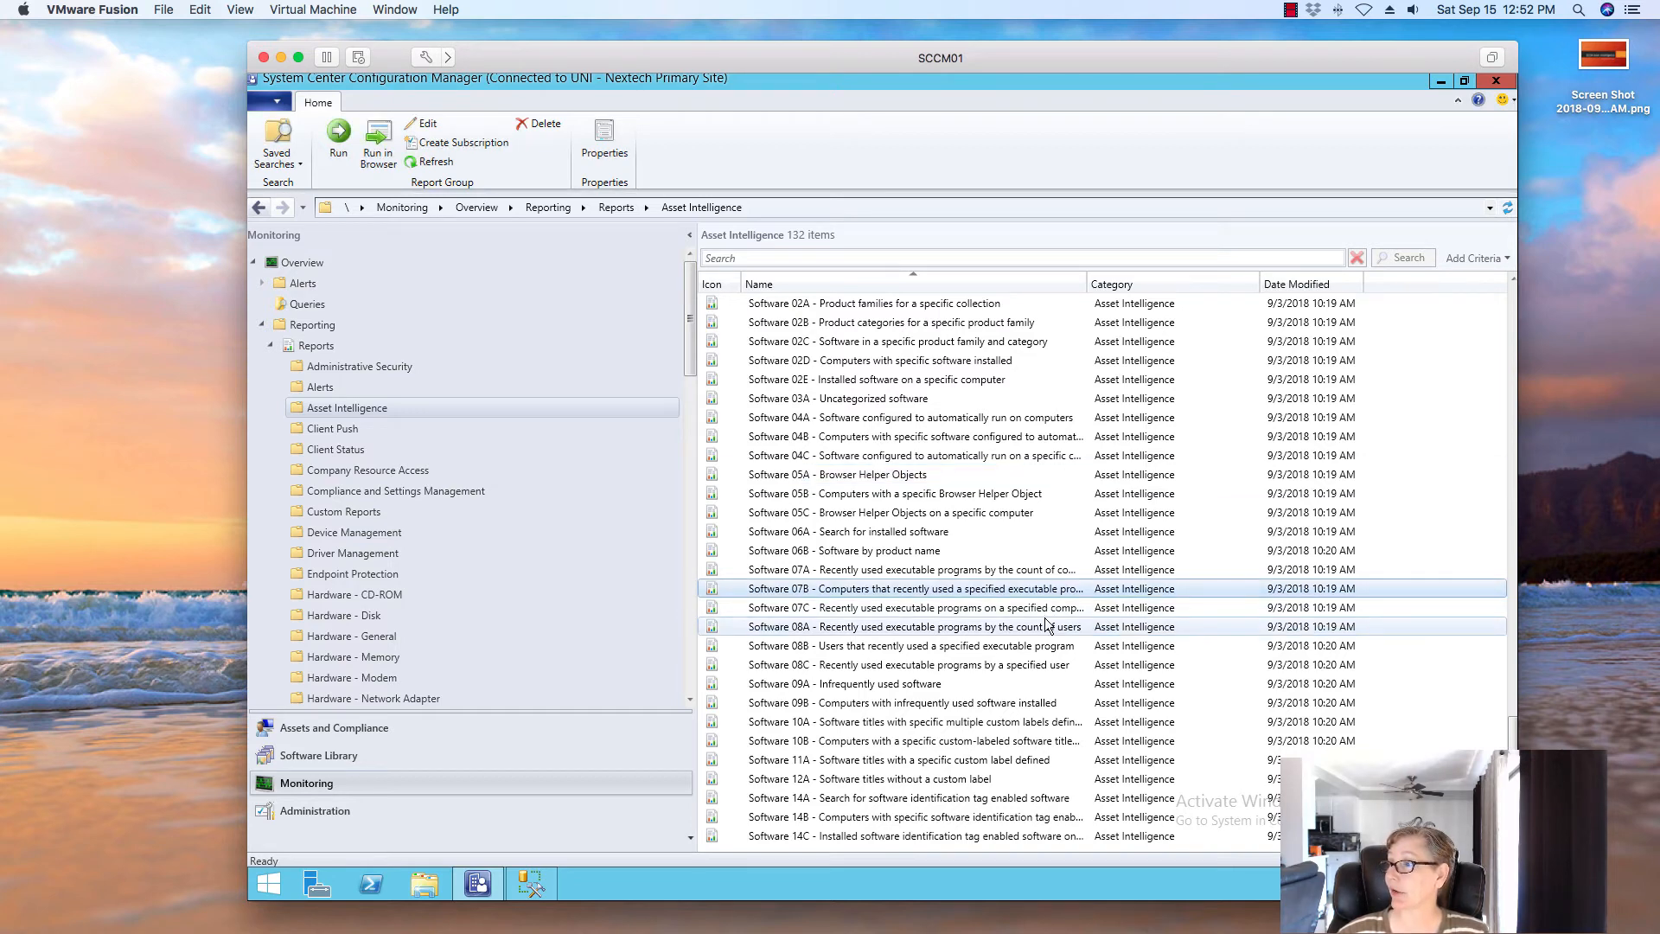
scroll(1046, 624, "up", 15)
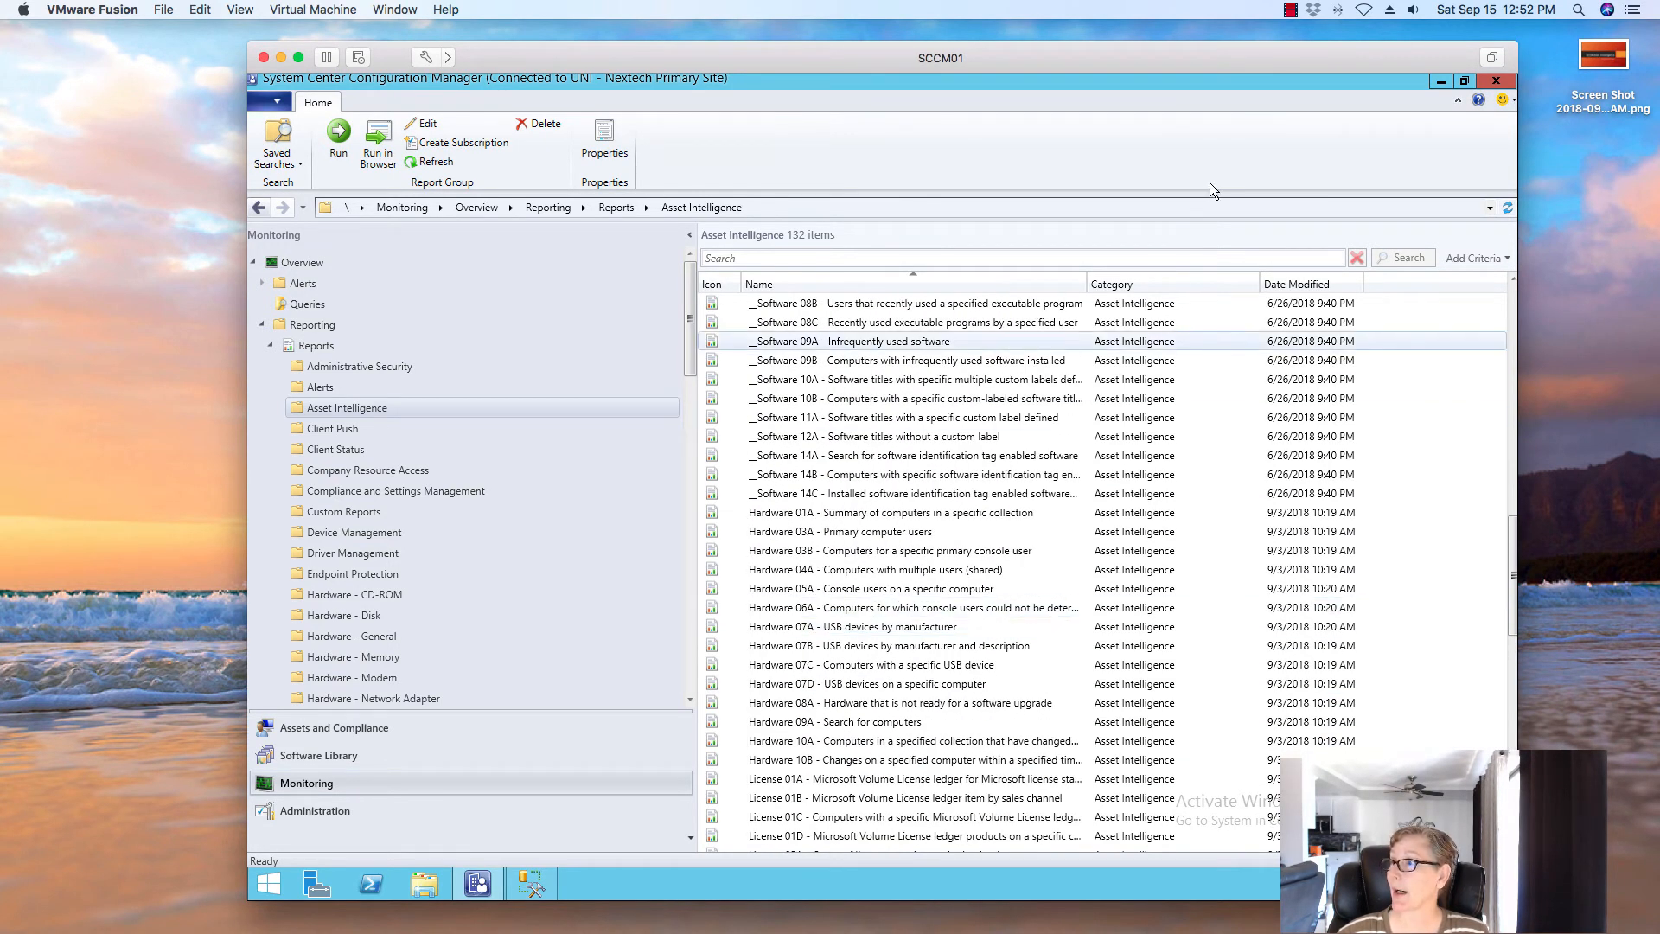
scroll(927, 679, "down", 9)
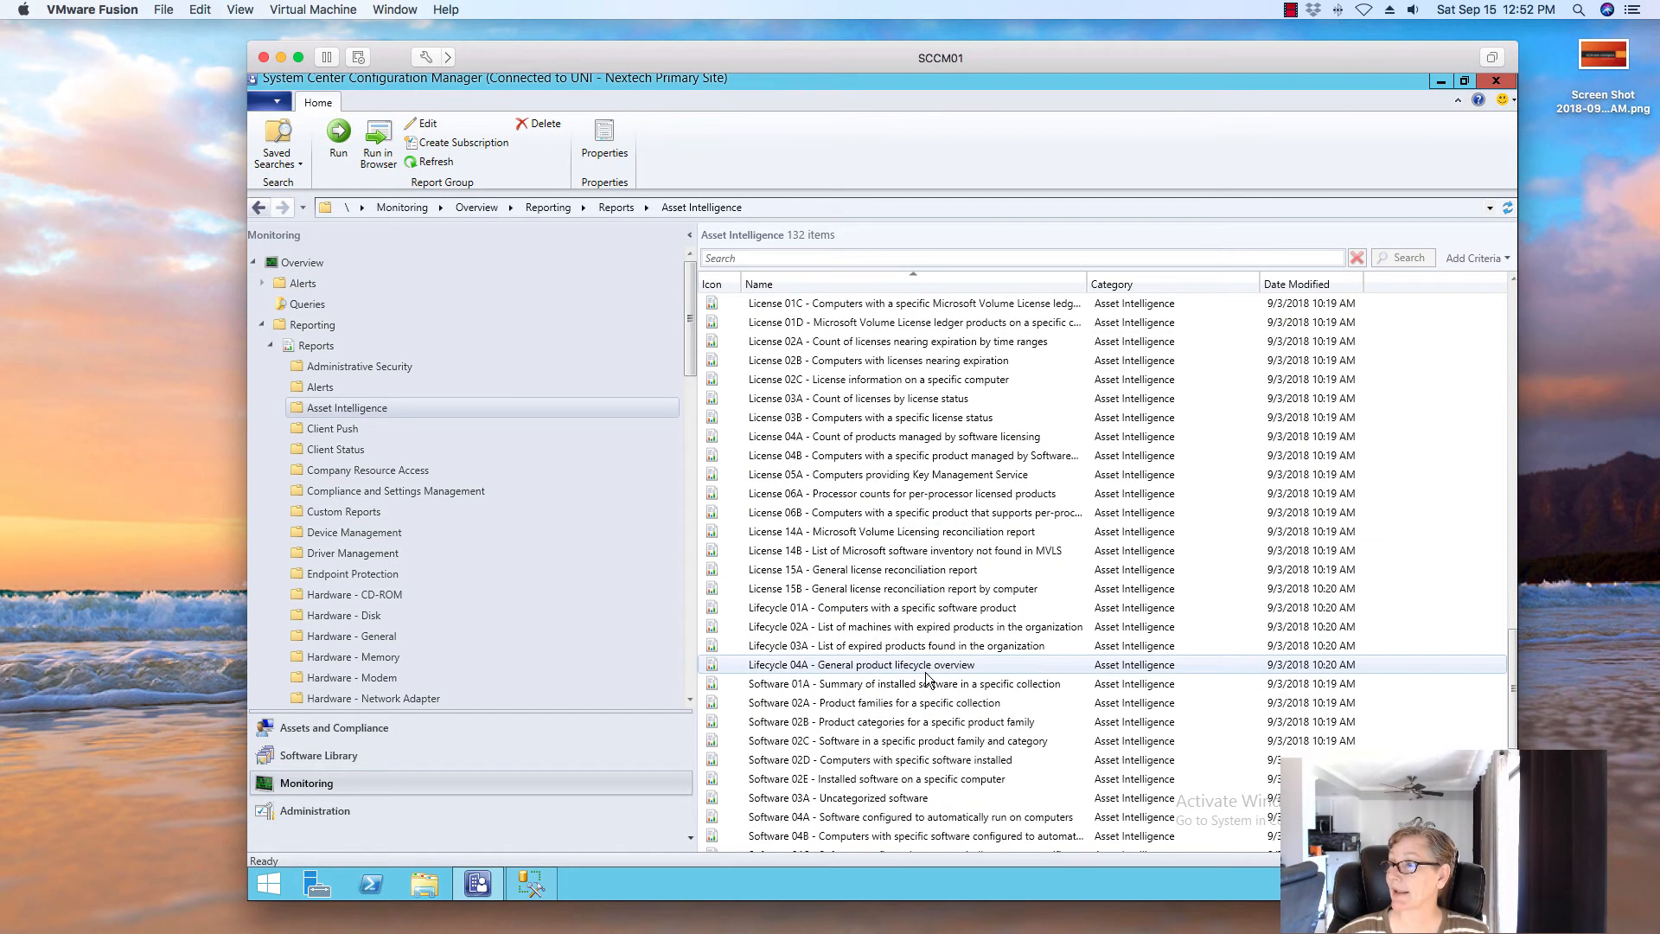
scroll(927, 679, "down", 4)
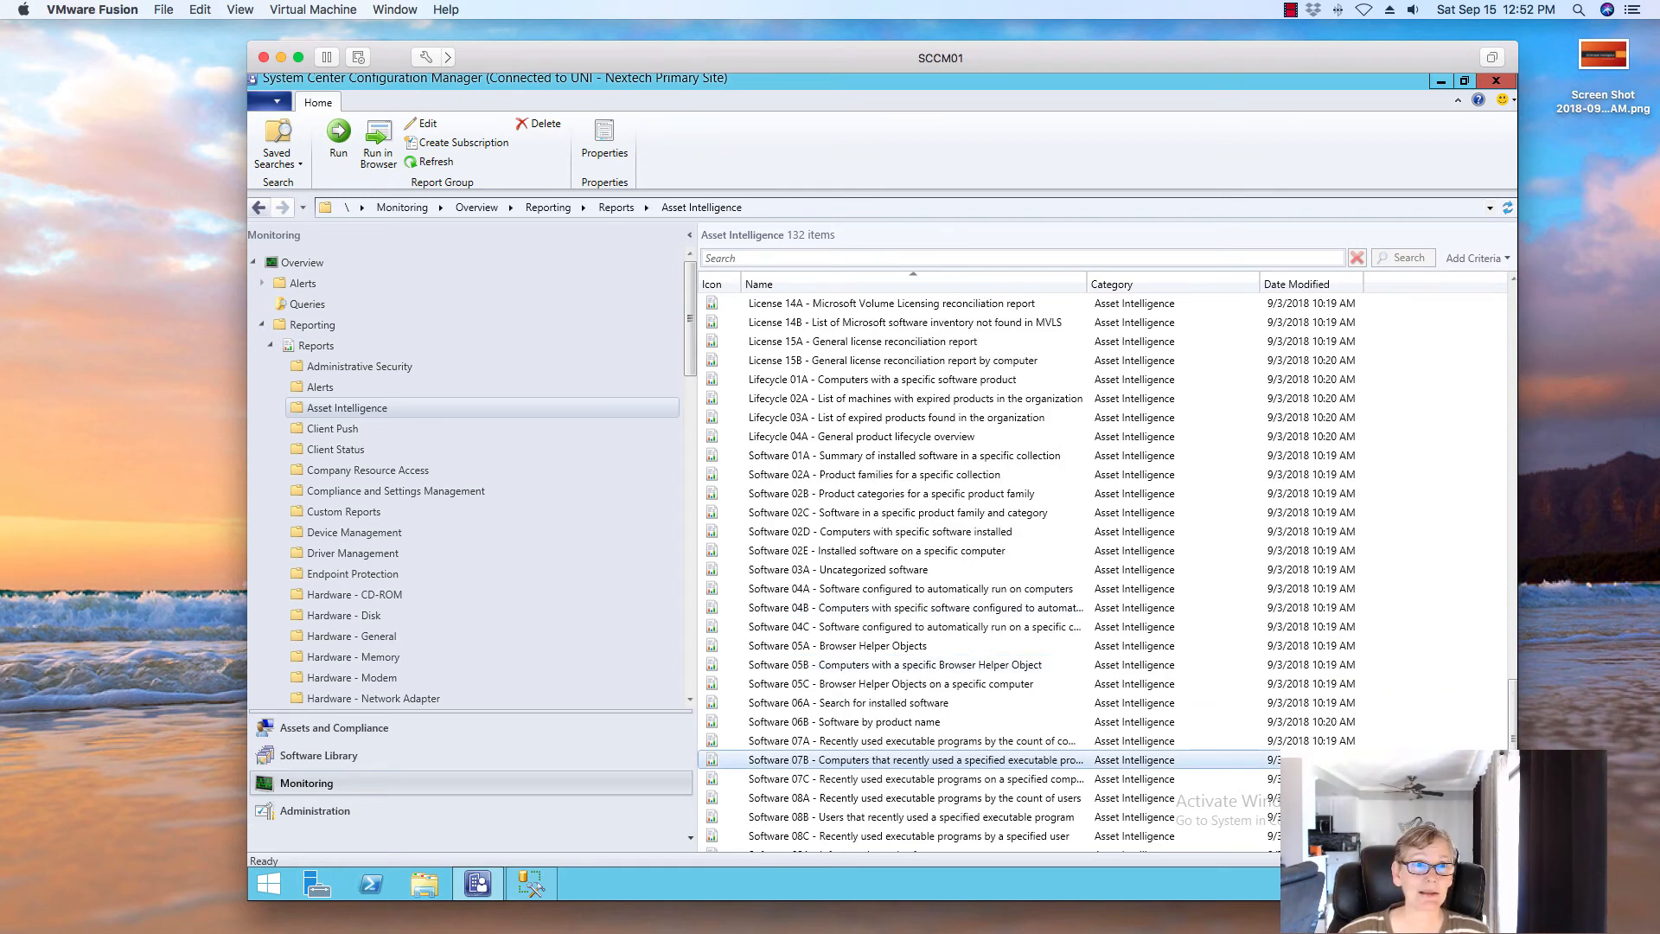